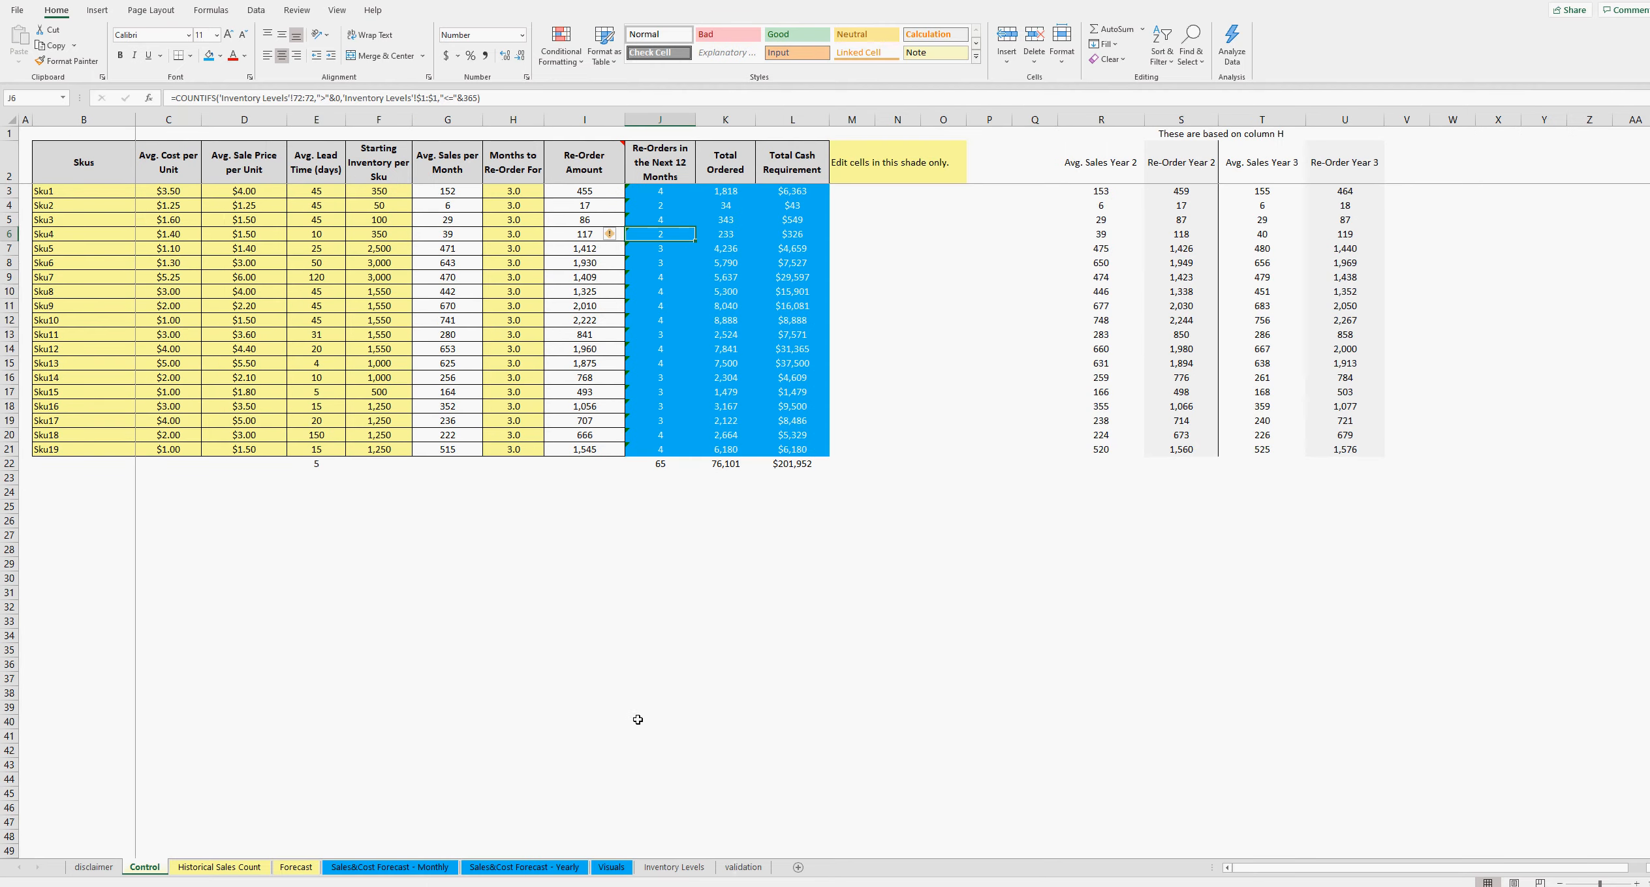
- Review the monthly re-order counts and costs per SKU on the Sales&Cost Forecast - Monthly sheet, starting from month 1
{"action": "left_click", "coordinate": [729, 591]}
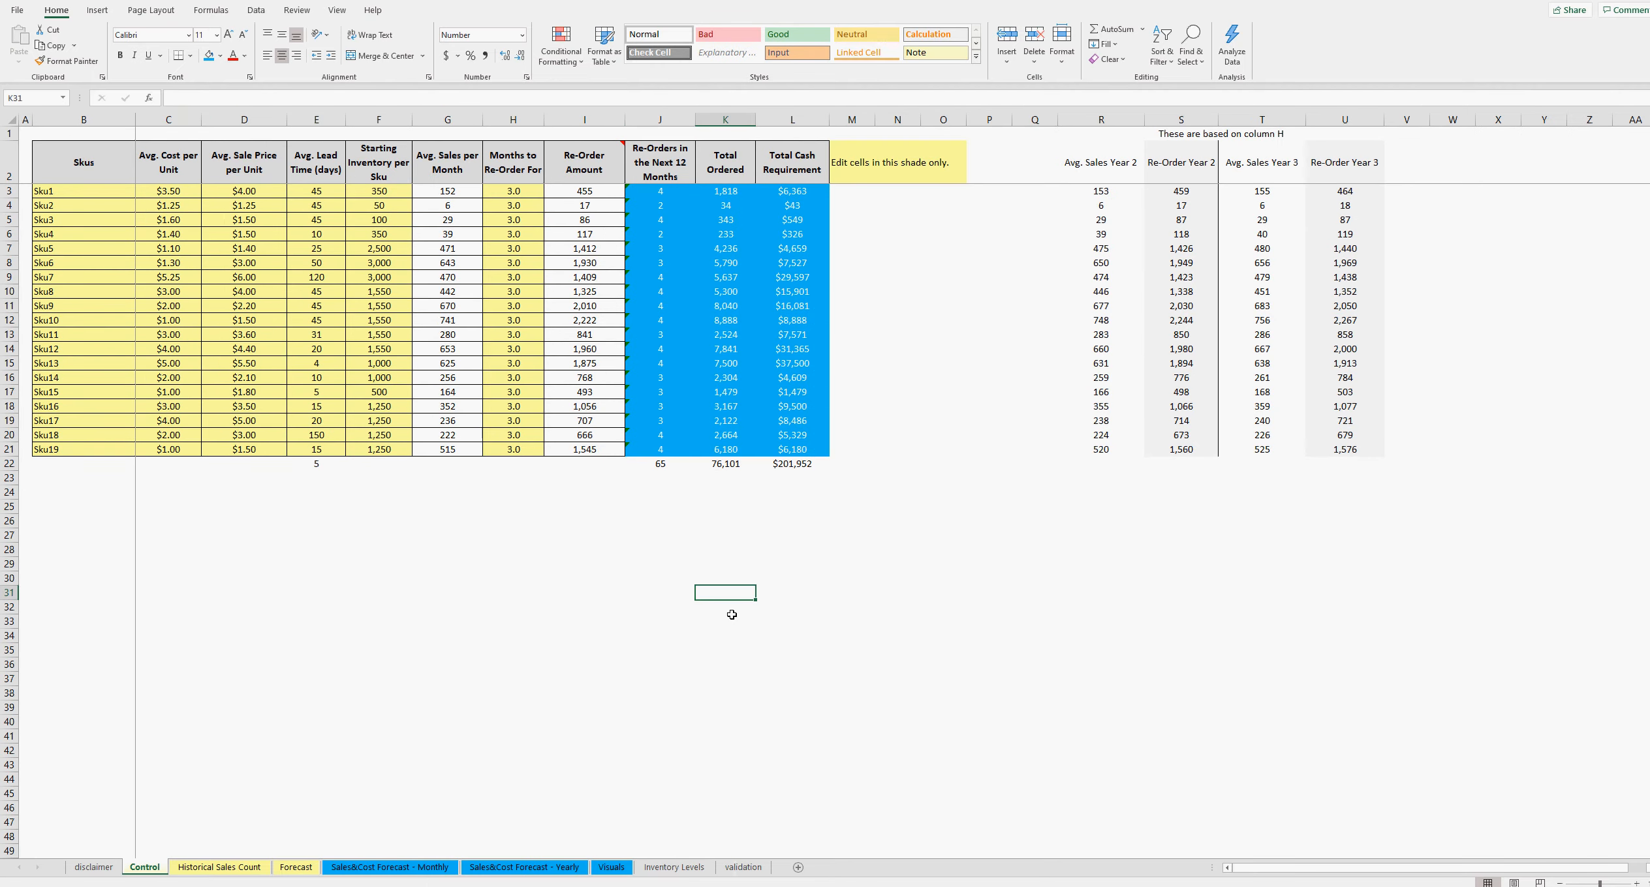
{"action": "left_click", "coordinate": [586, 584]}
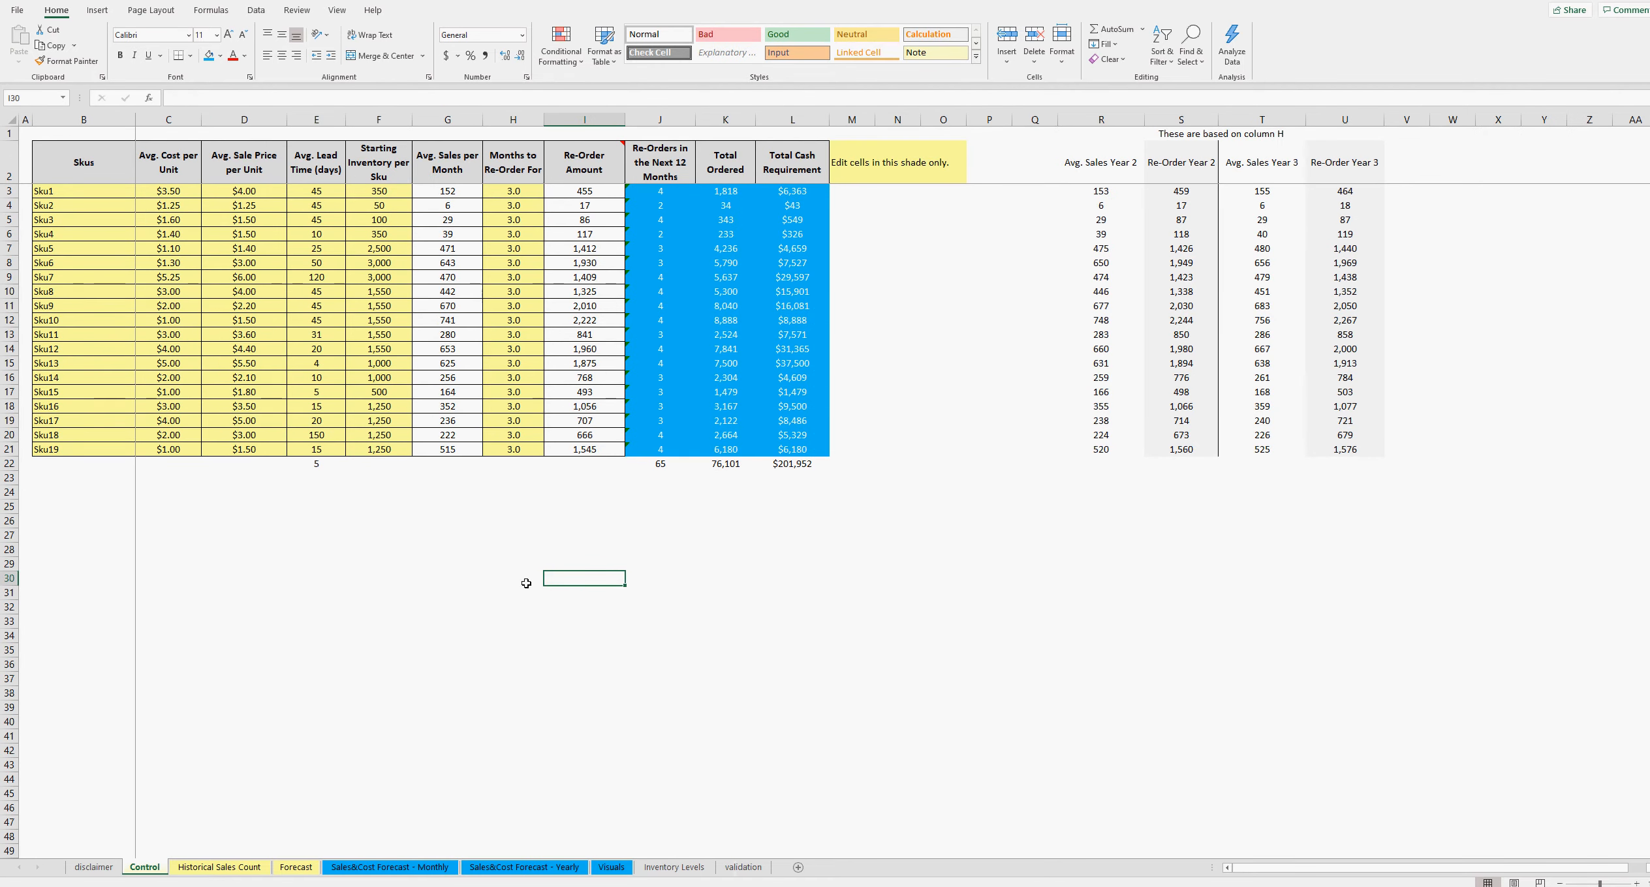
{"action": "left_click", "coordinate": [425, 872]}
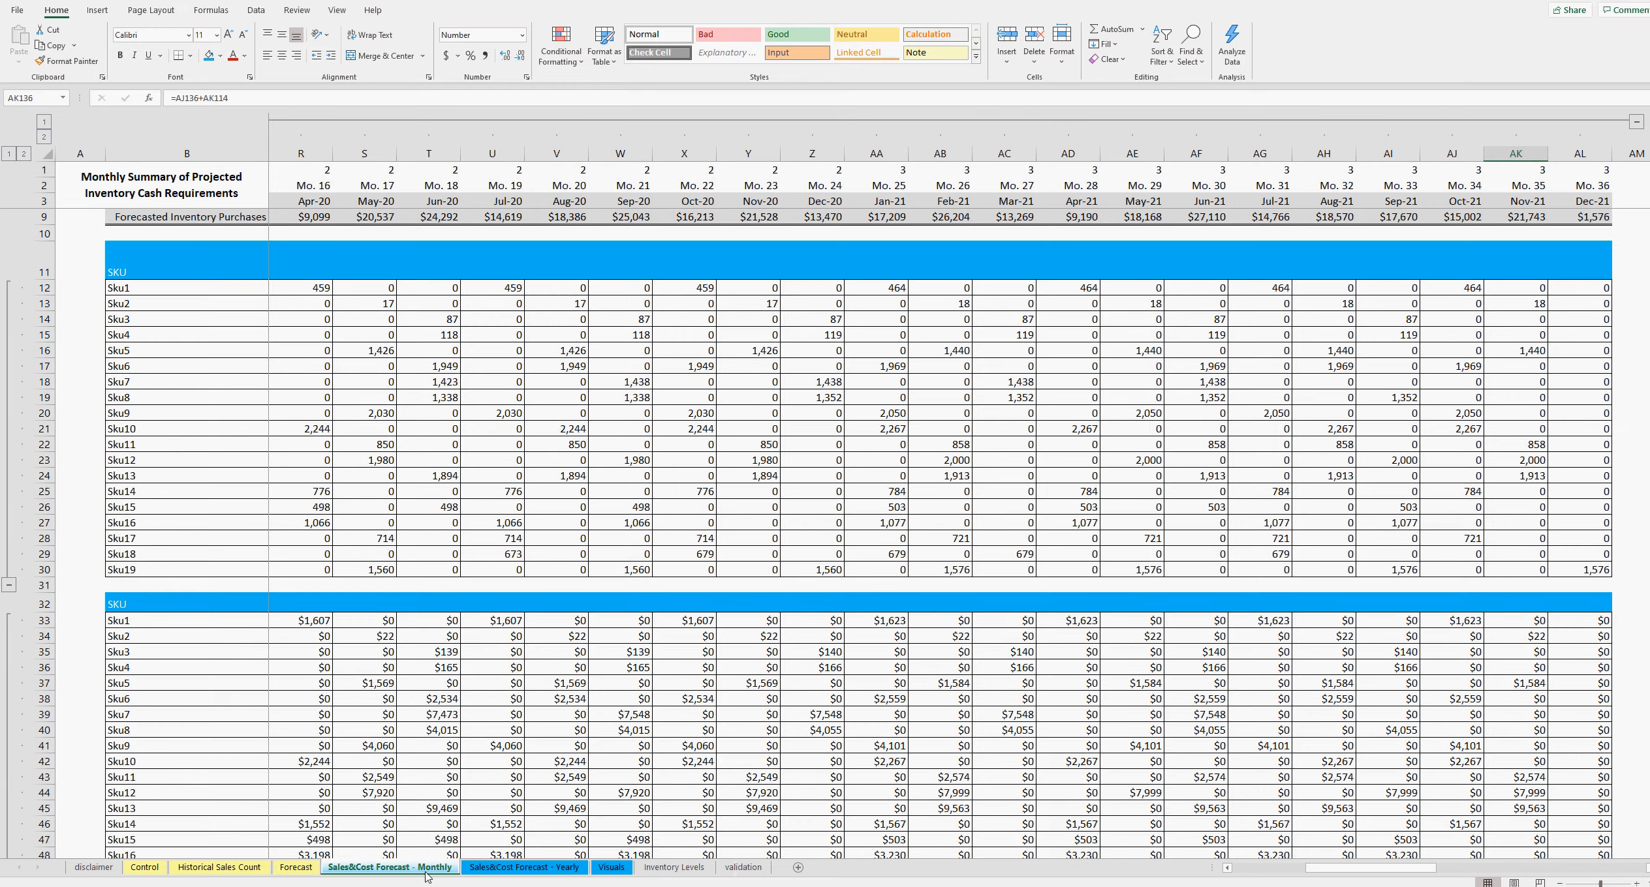
{"action": "left_click_drag", "start_coordinate": [1322, 865], "coordinate": [1254, 875]}
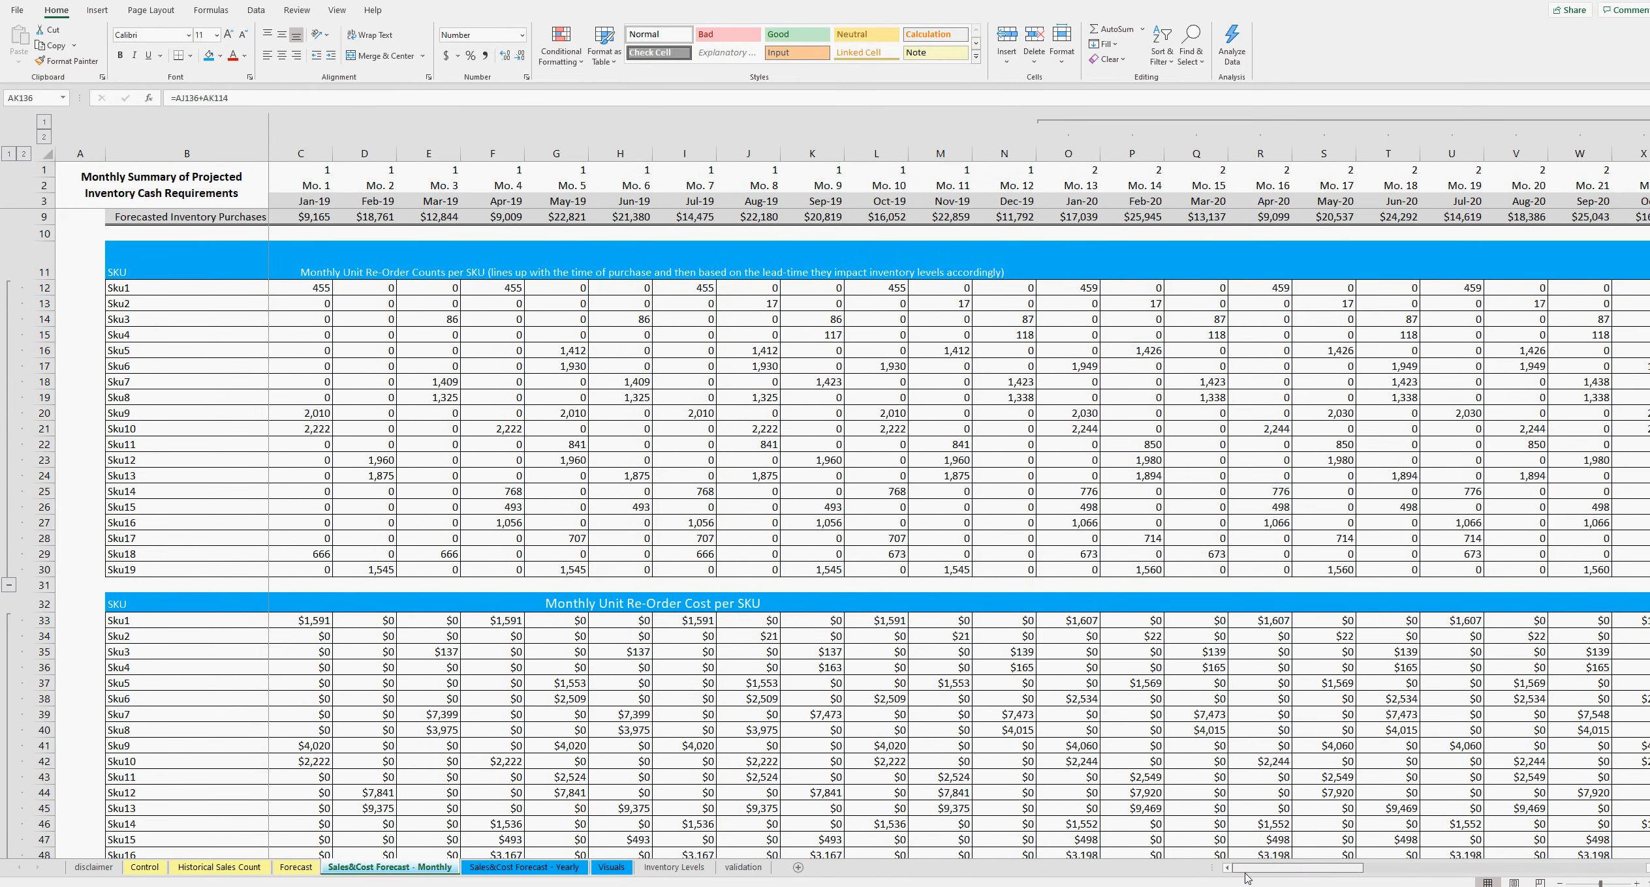
{"action": "left_click", "coordinate": [879, 437]}
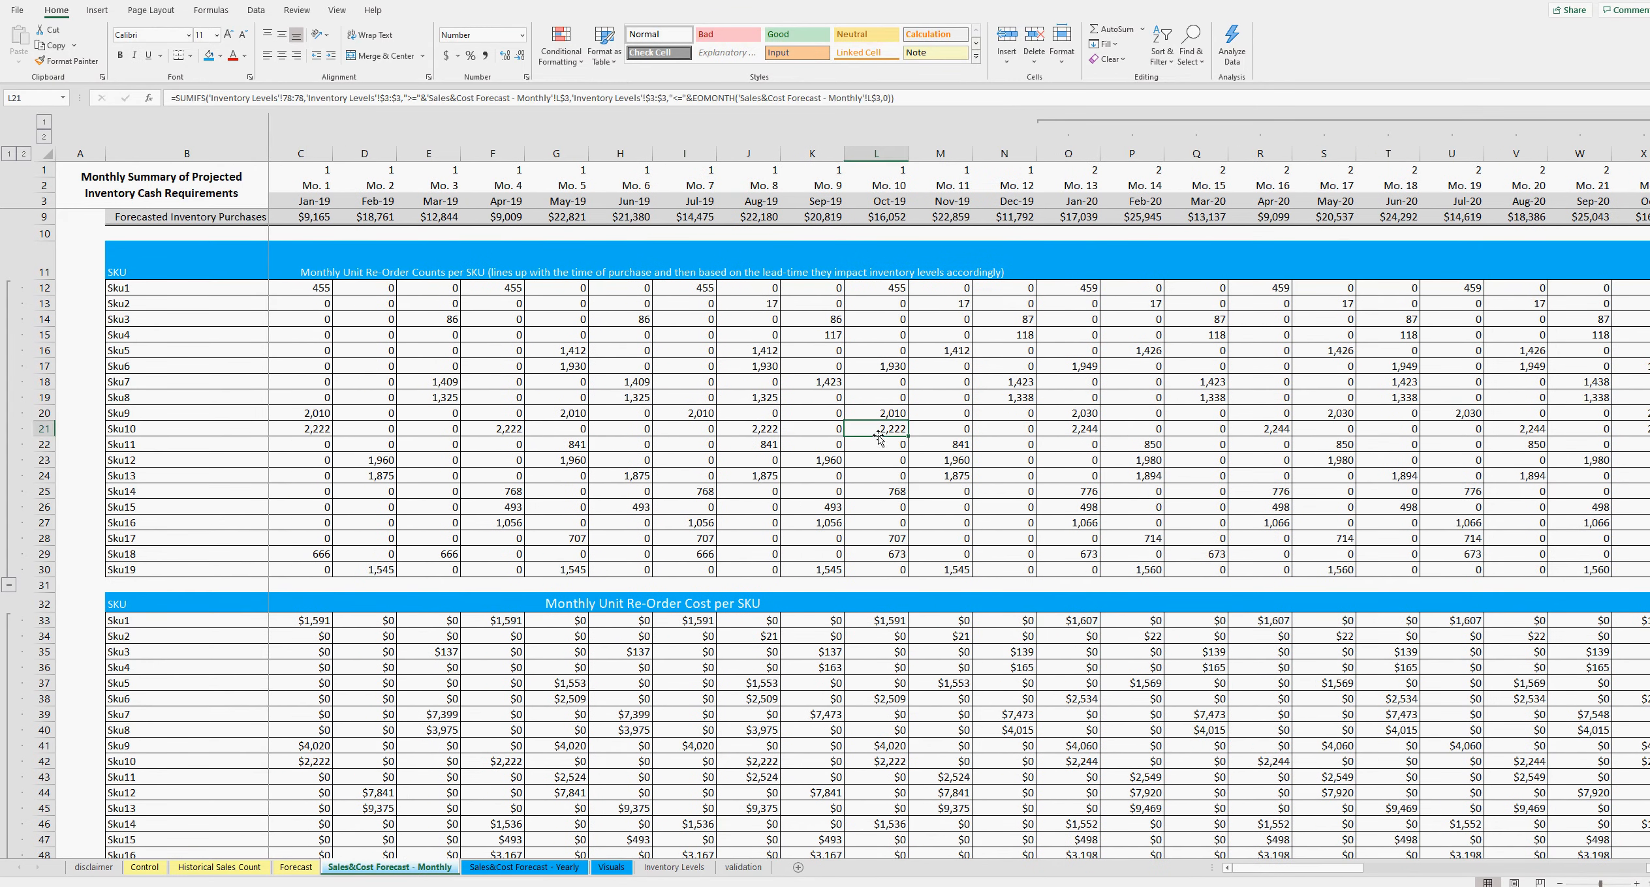
{"action": "left_click", "coordinate": [889, 678]}
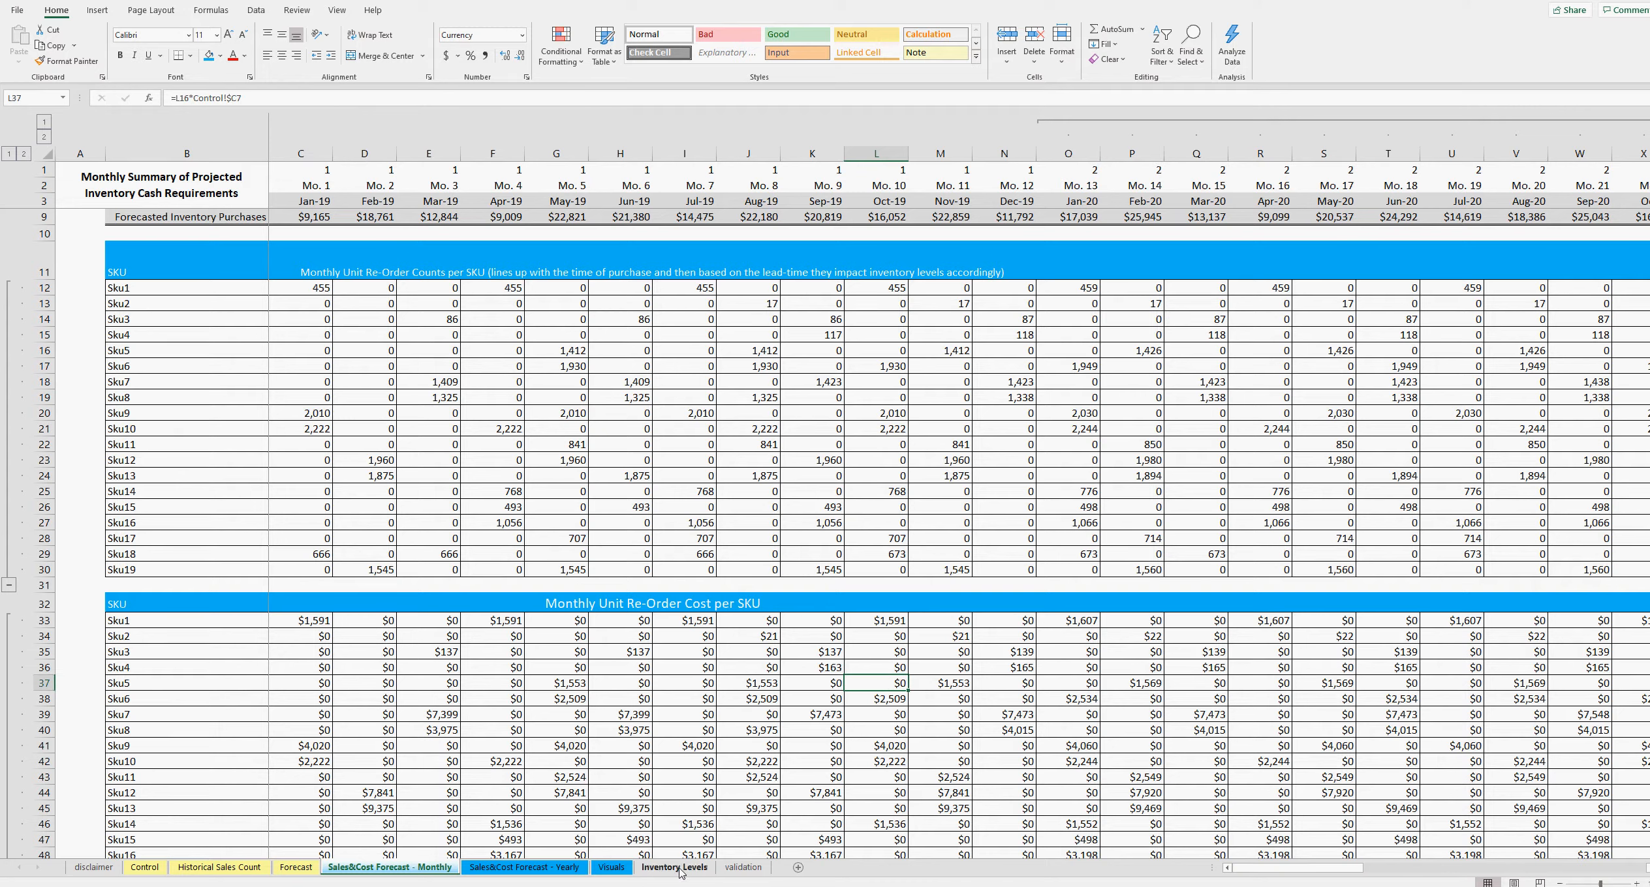
- Return to the Control sheet and examine the average sales columns for years 2 and 3
{"action": "left_click", "coordinate": [155, 873]}
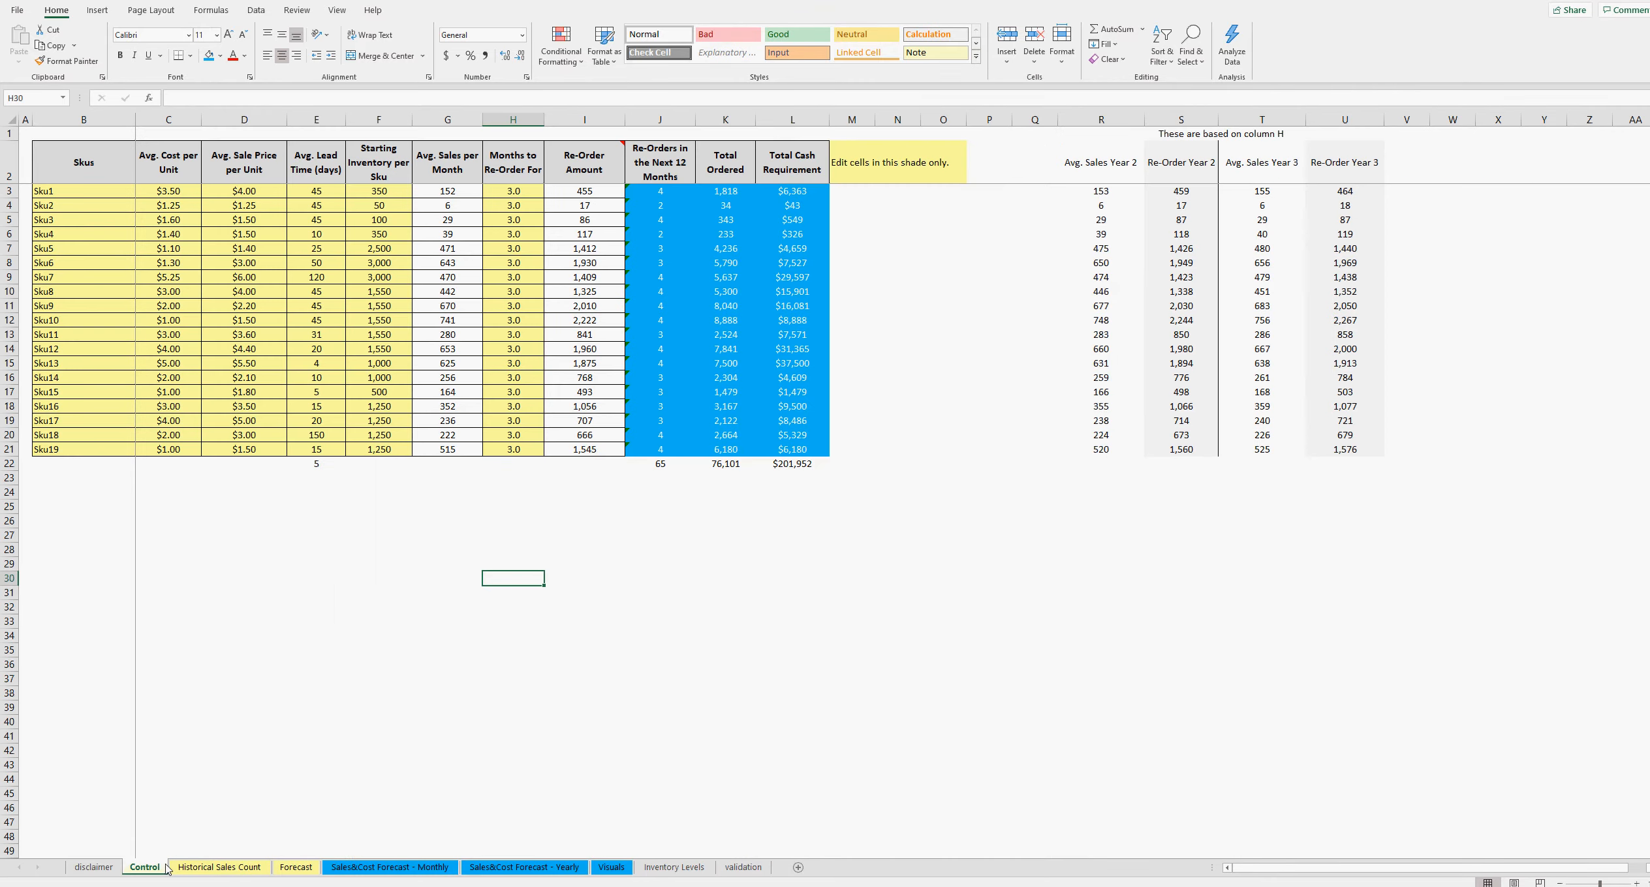
{"action": "left_click", "coordinate": [1109, 190]}
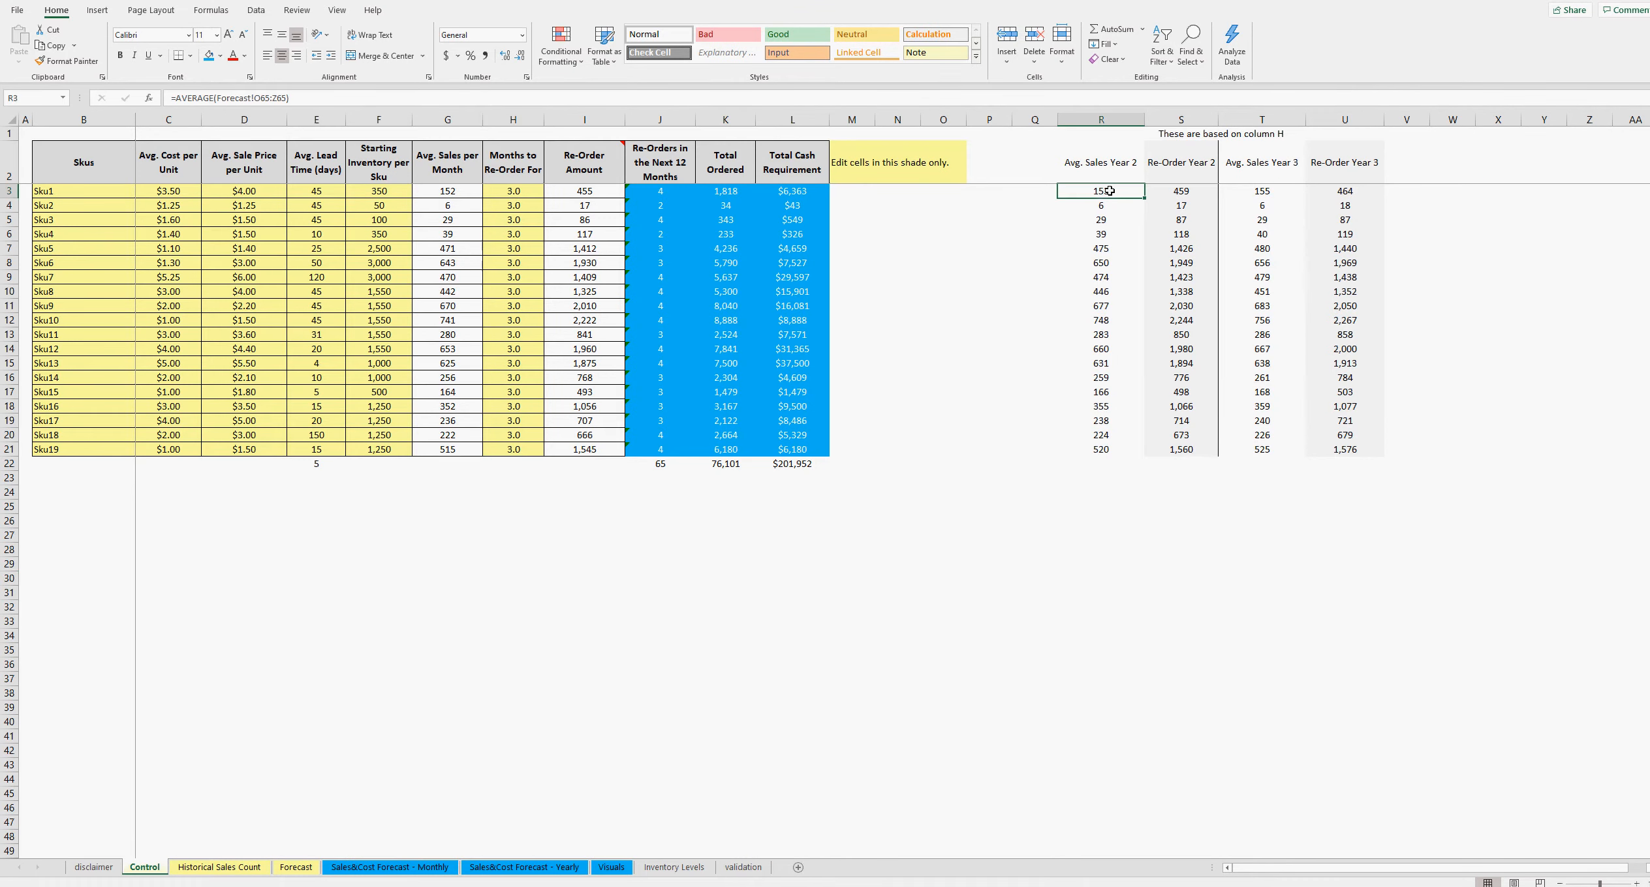
{"action": "left_click_drag", "start_coordinate": [1109, 190], "coordinate": [1109, 406]}
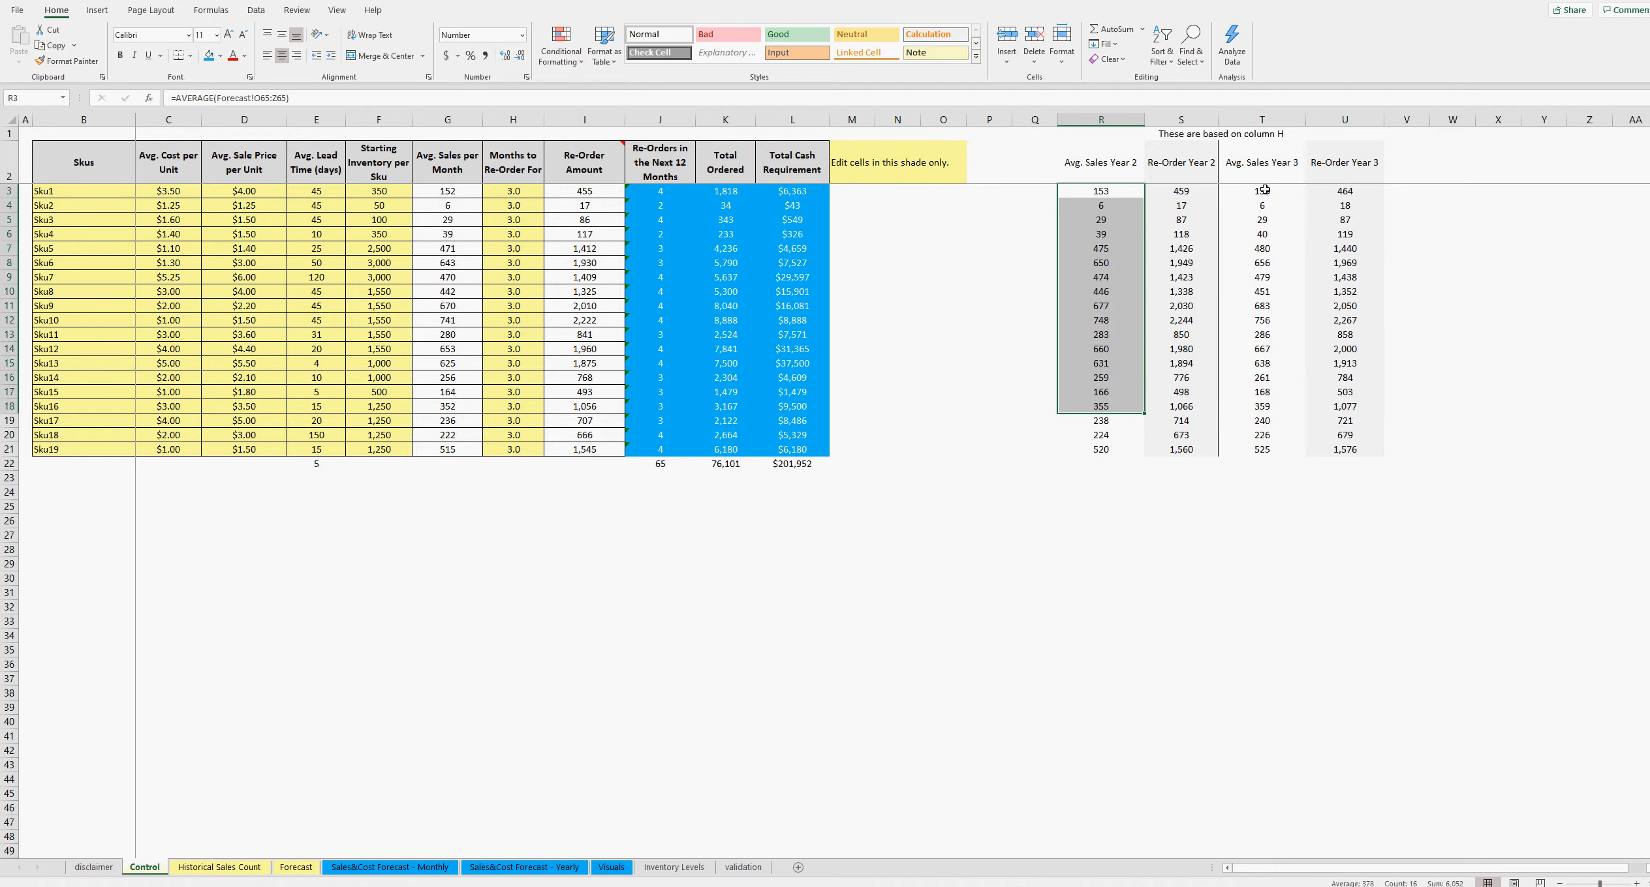
{"action": "left_click_drag", "start_coordinate": [1264, 190], "coordinate": [1248, 320]}
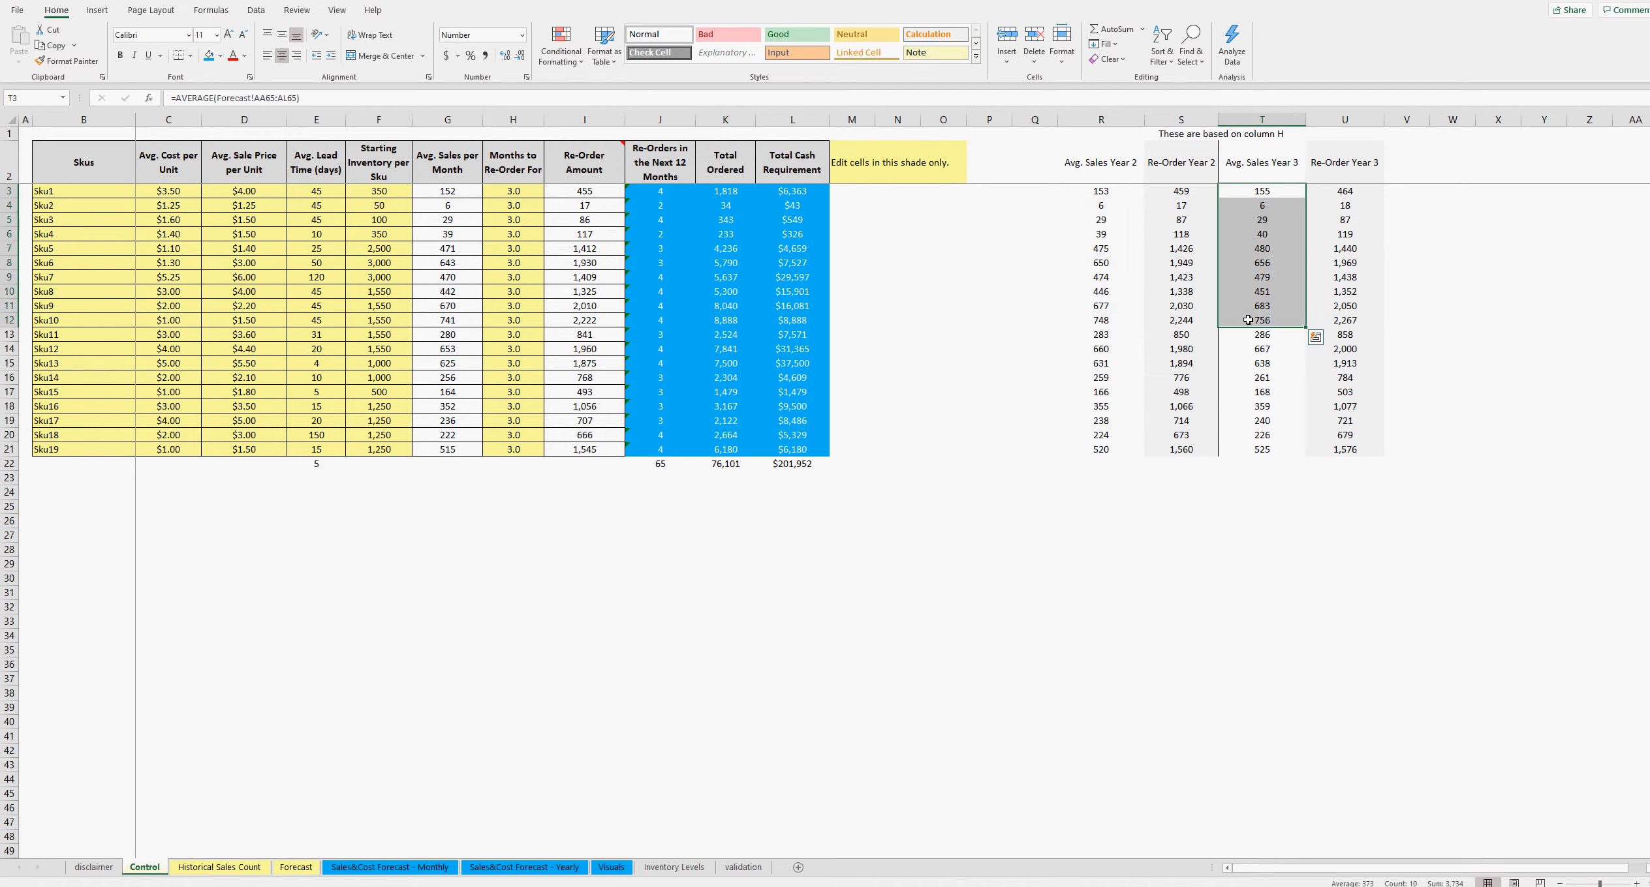
- Inspect the formulas in the Re-Order Year 2 and Re-Order Year 3 columns for several SKUs
{"action": "left_click", "coordinate": [1182, 190]}
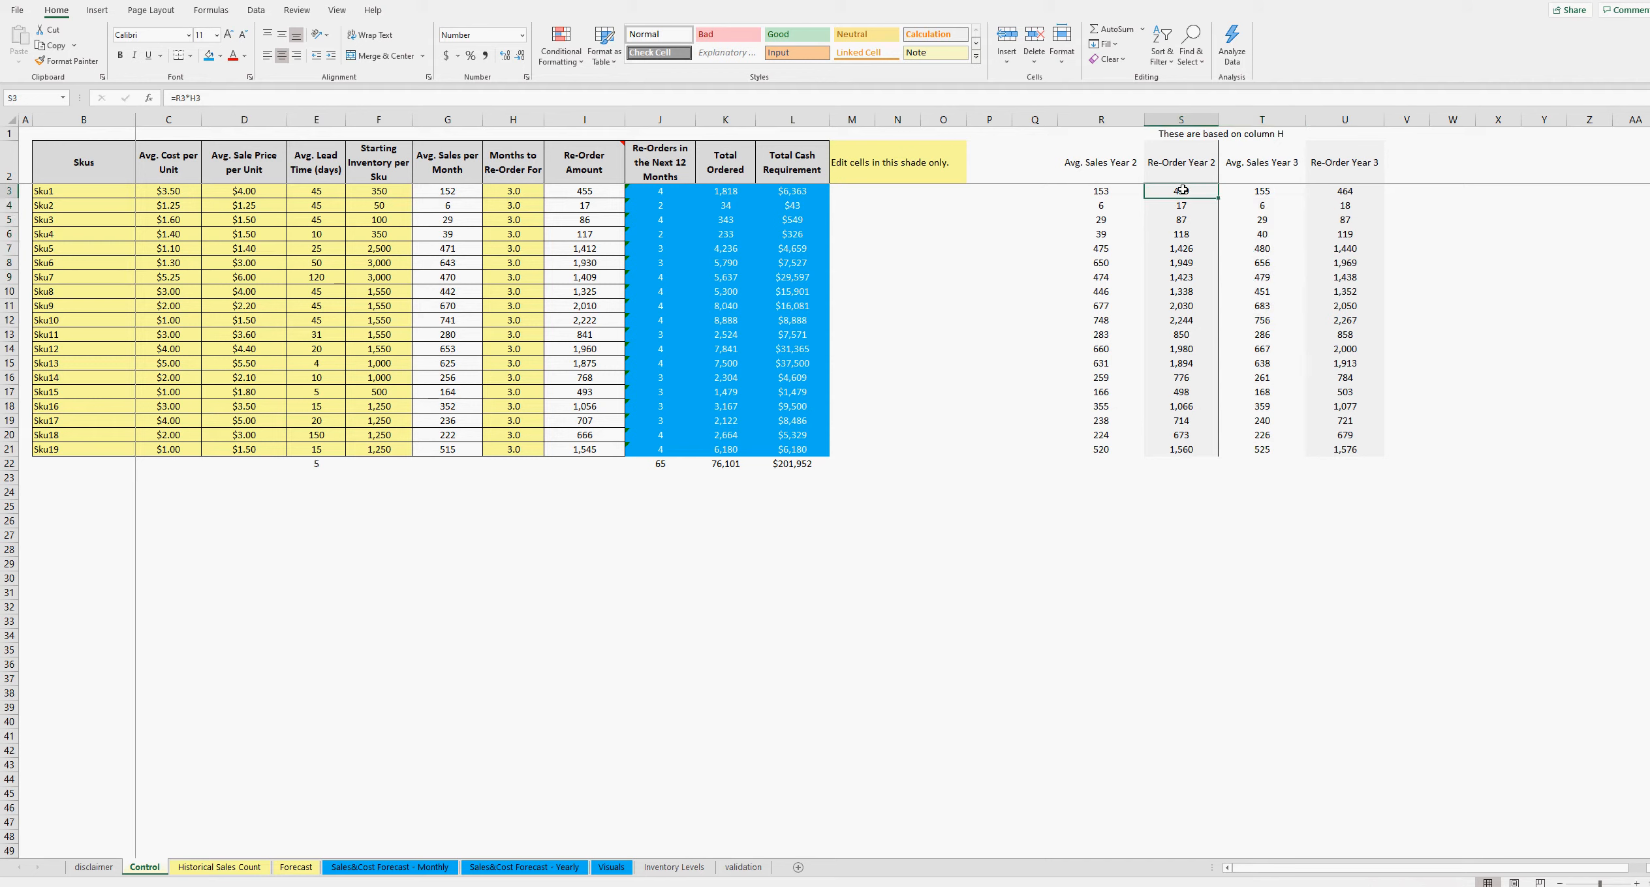
{"action": "left_click", "coordinate": [1181, 205]}
{"action": "left_click", "coordinate": [1180, 248]}
{"action": "left_click", "coordinate": [1178, 318]}
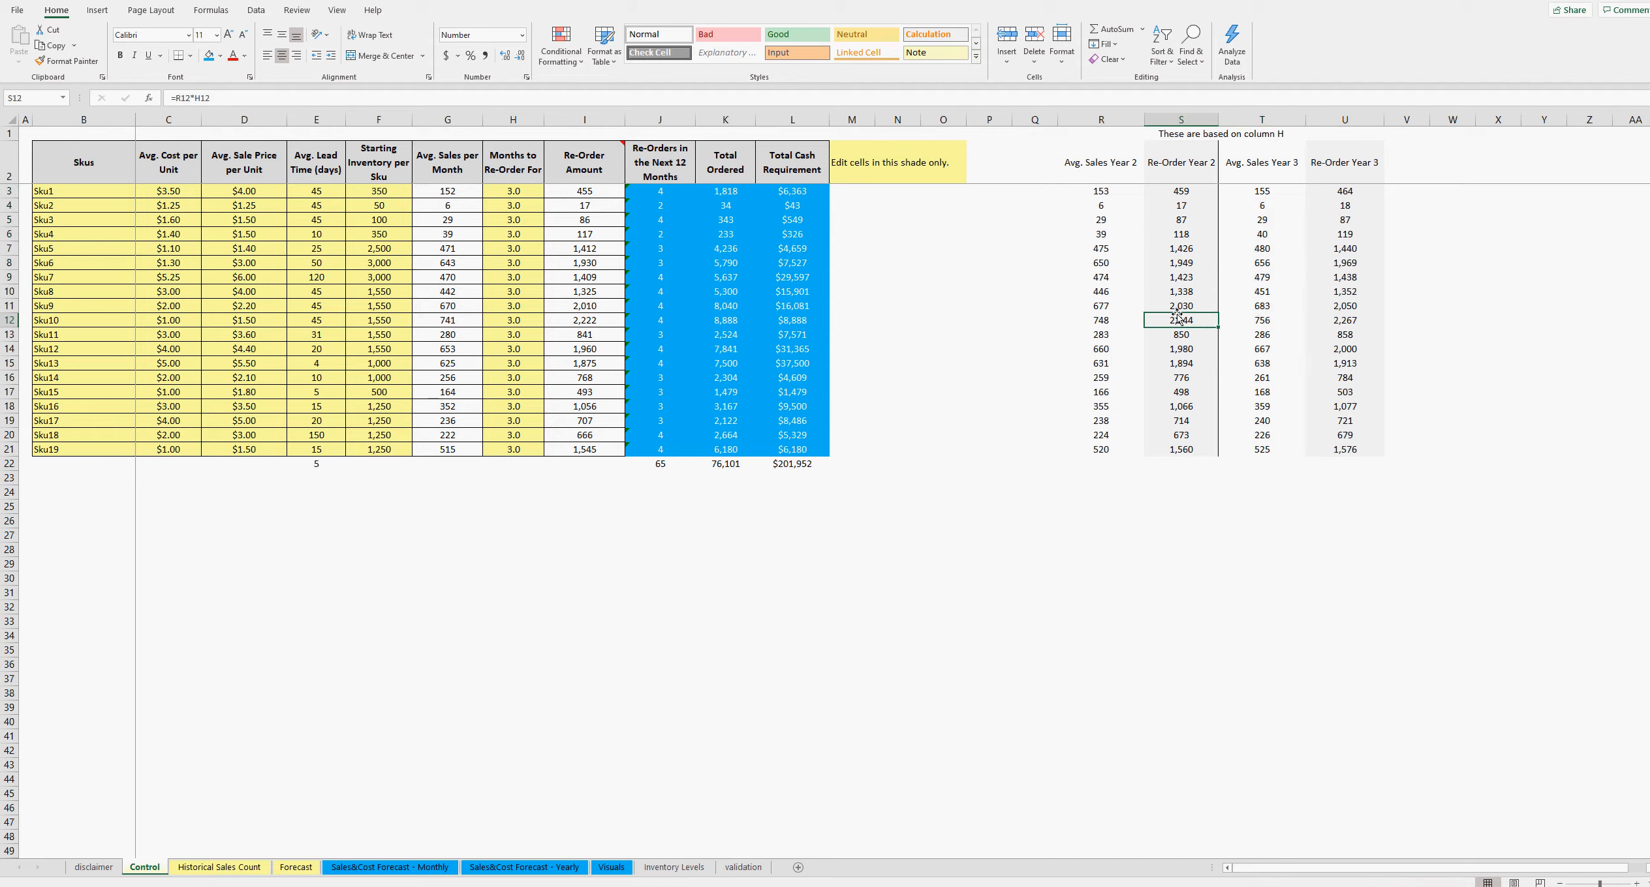
{"action": "left_click", "coordinate": [1181, 378]}
{"action": "left_click", "coordinate": [1181, 420]}
{"action": "left_click", "coordinate": [1345, 196]}
{"action": "left_click", "coordinate": [1345, 263]}
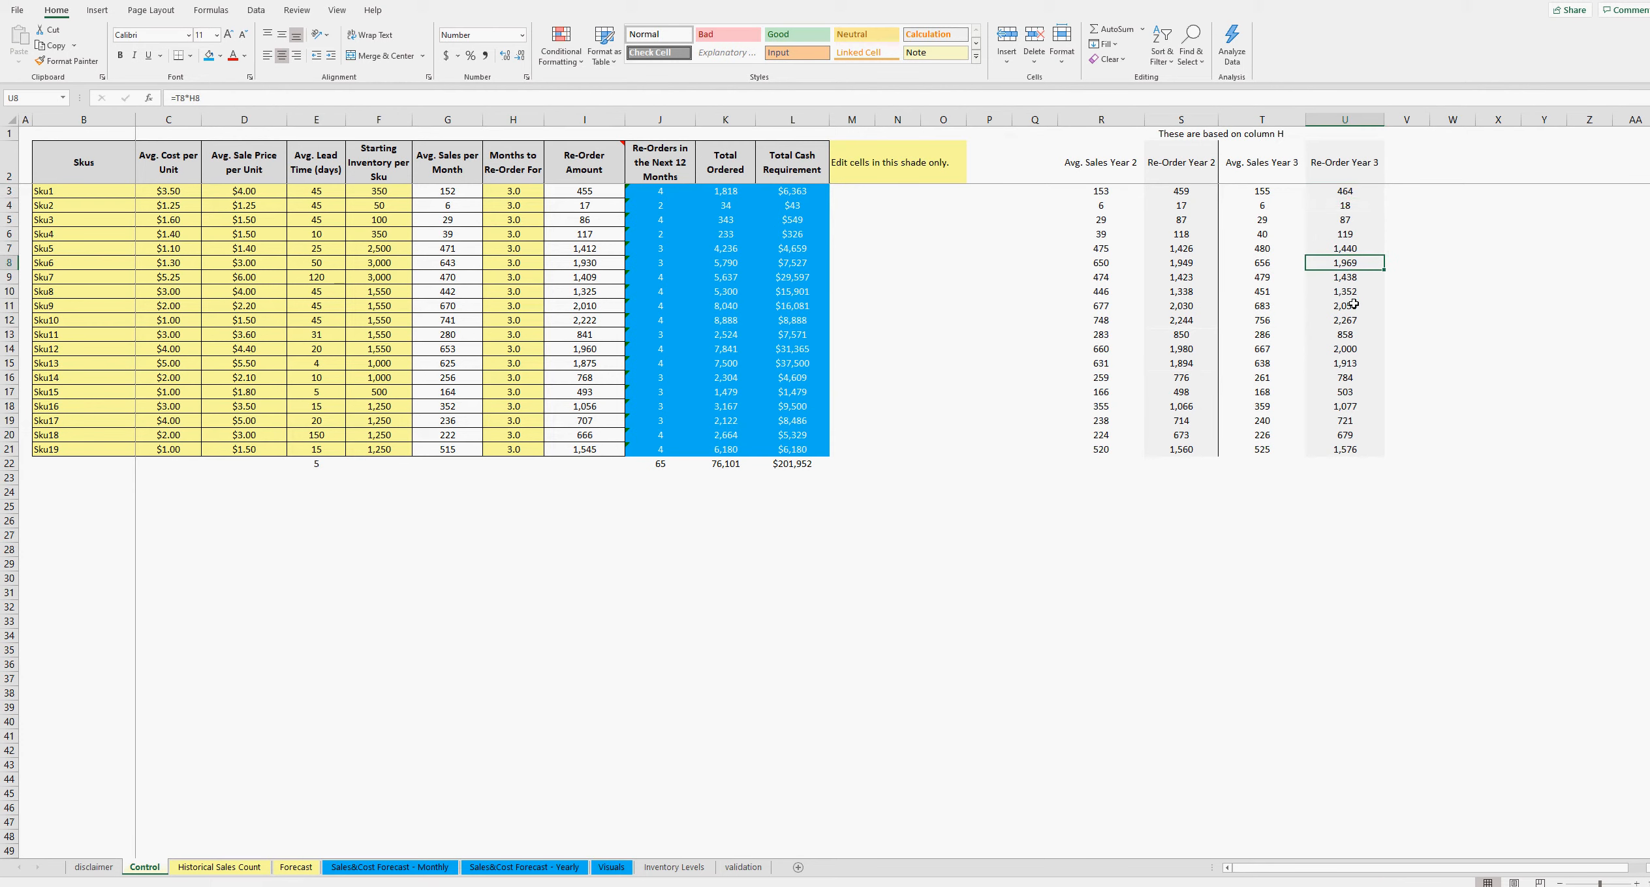
- Examine the day-count headers and the linked re-order amounts per SKU on the validation sheet
{"action": "left_click", "coordinate": [744, 867]}
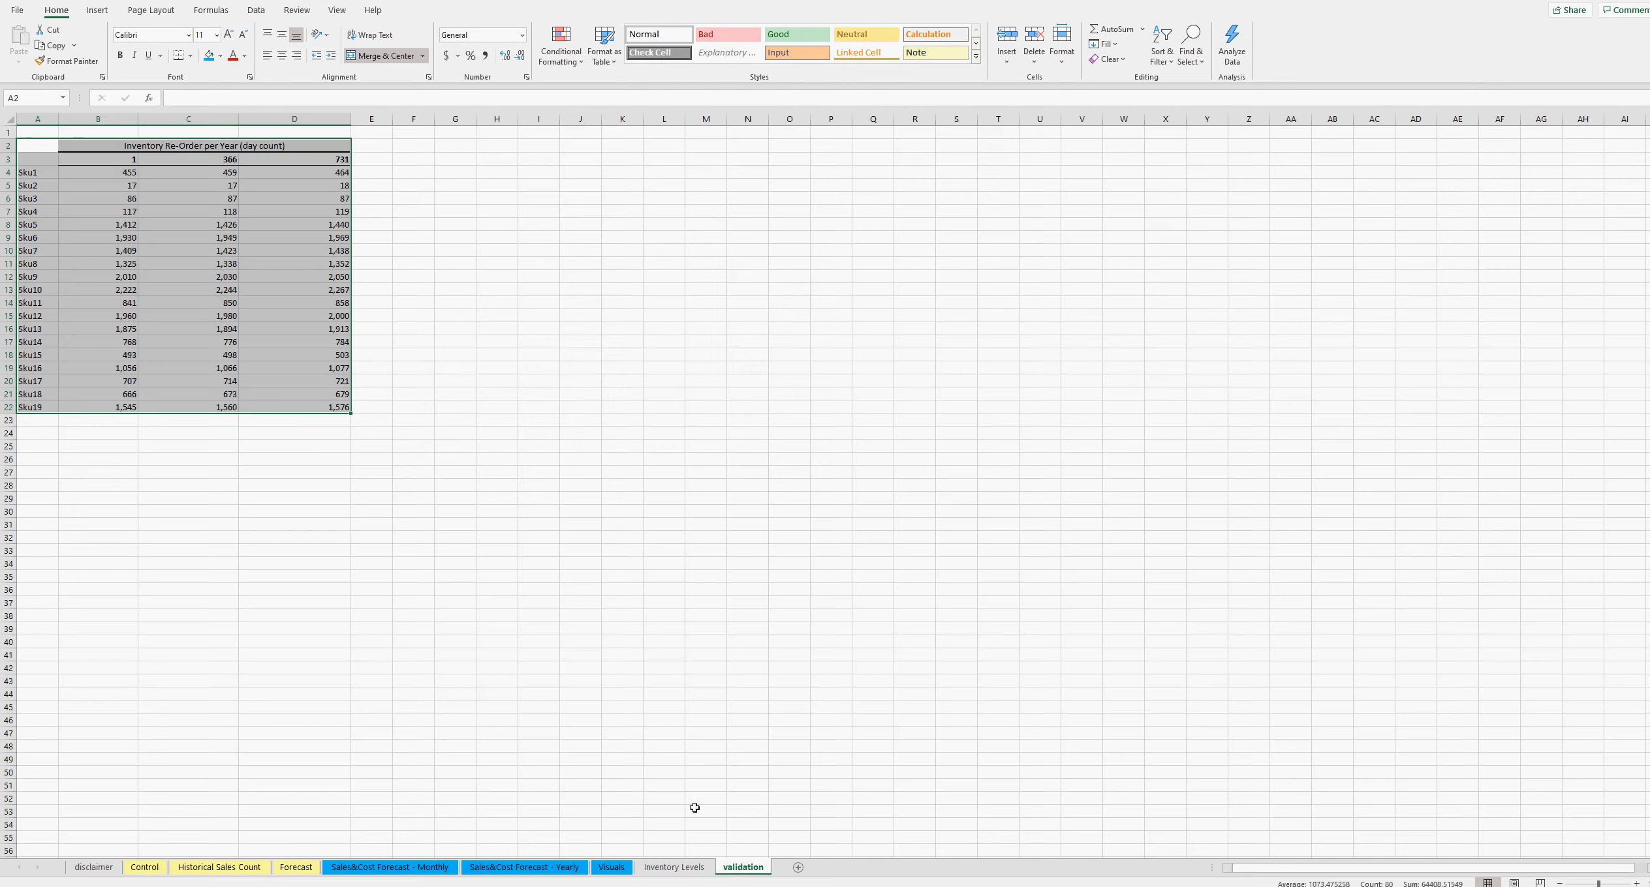
{"action": "left_click_drag", "start_coordinate": [115, 163], "coordinate": [333, 160]}
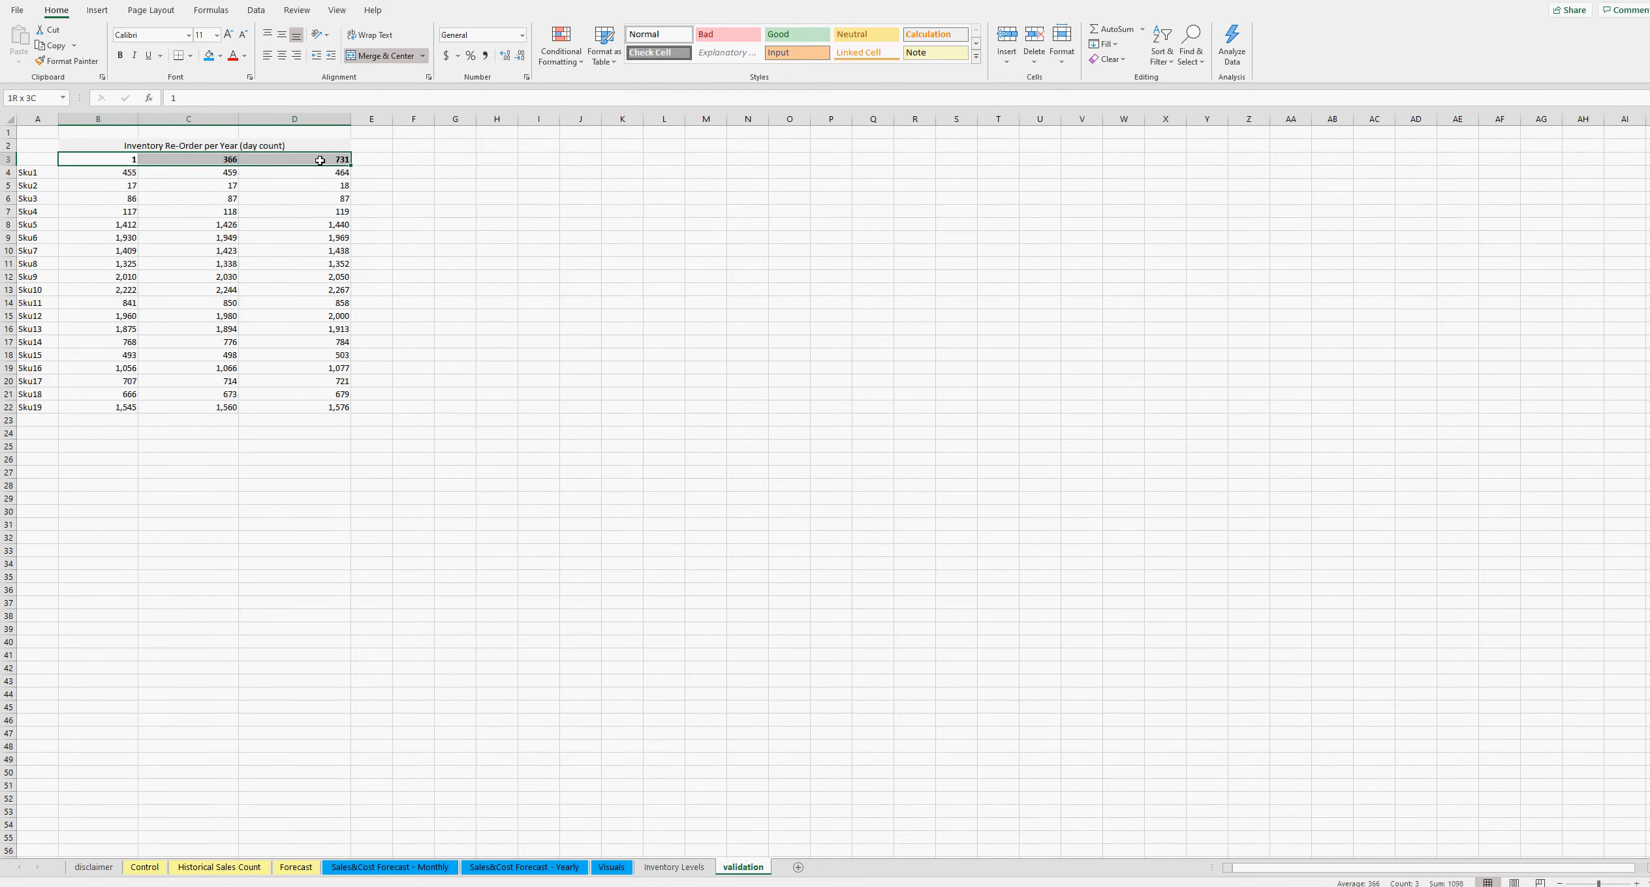
{"action": "left_click", "coordinate": [106, 160]}
{"action": "left_click", "coordinate": [223, 157]}
{"action": "left_click", "coordinate": [316, 157]}
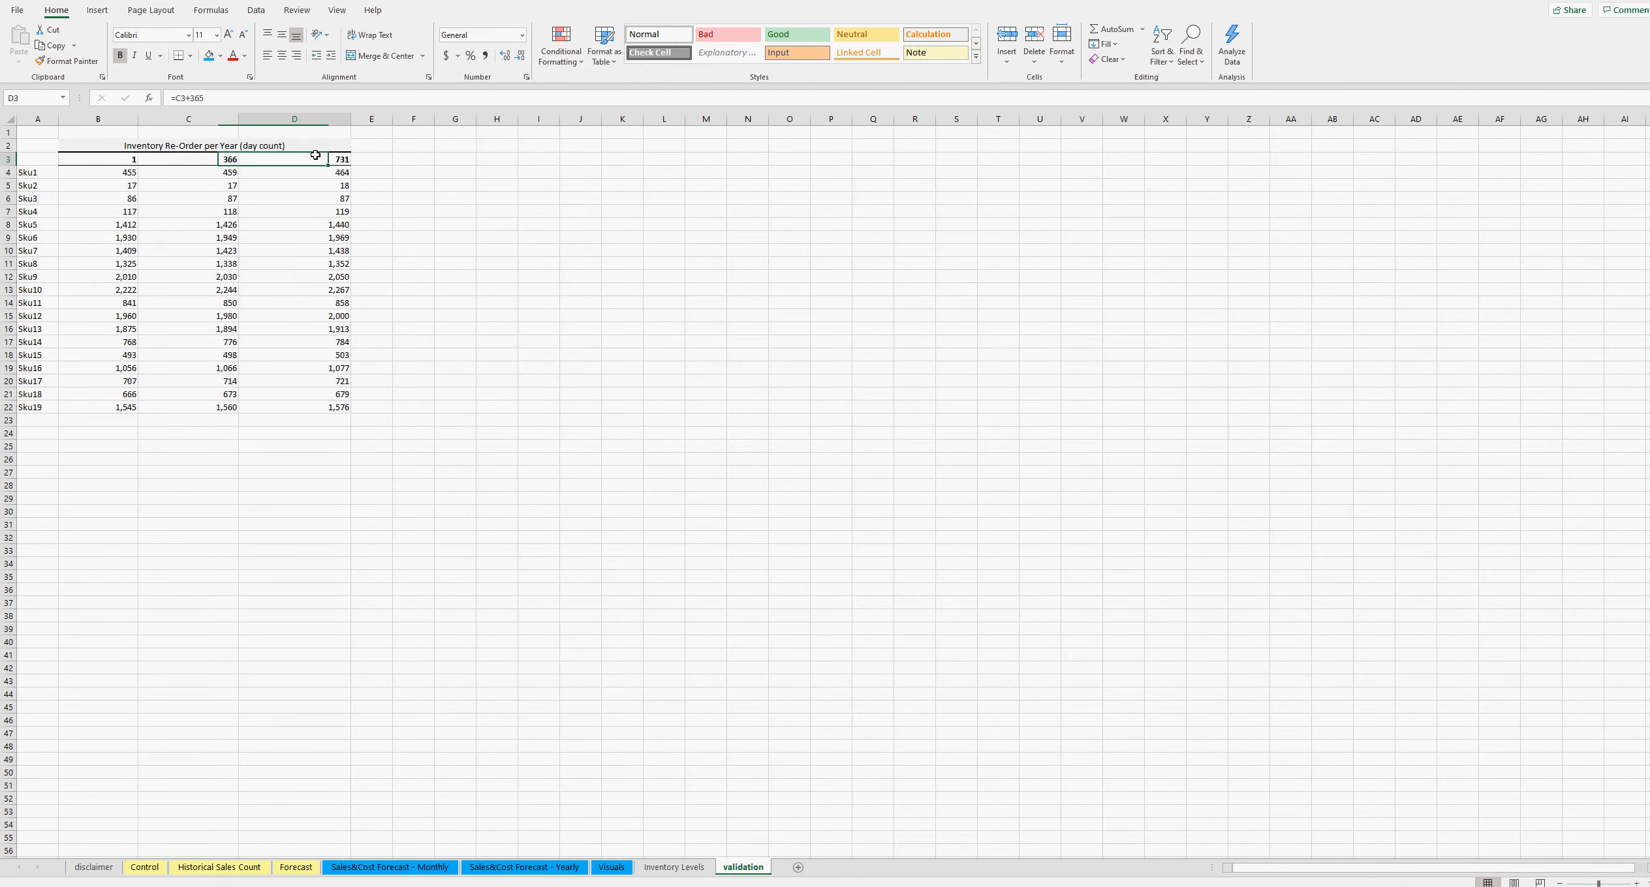
{"action": "left_click", "coordinate": [109, 173]}
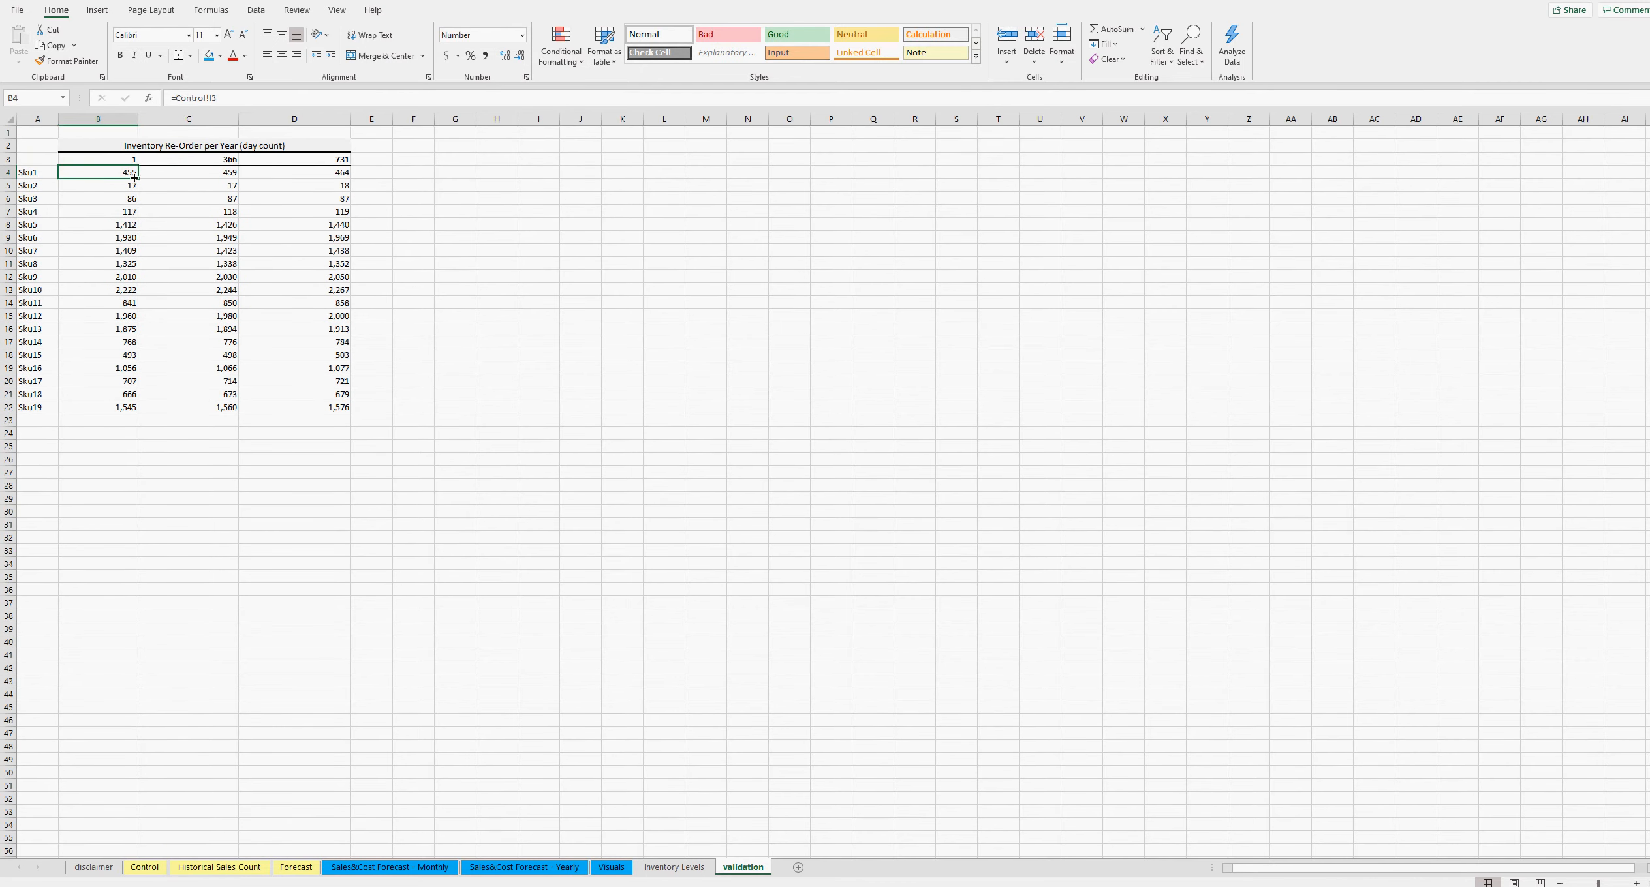
{"action": "left_click", "coordinate": [208, 187]}
{"action": "left_click", "coordinate": [329, 251]}
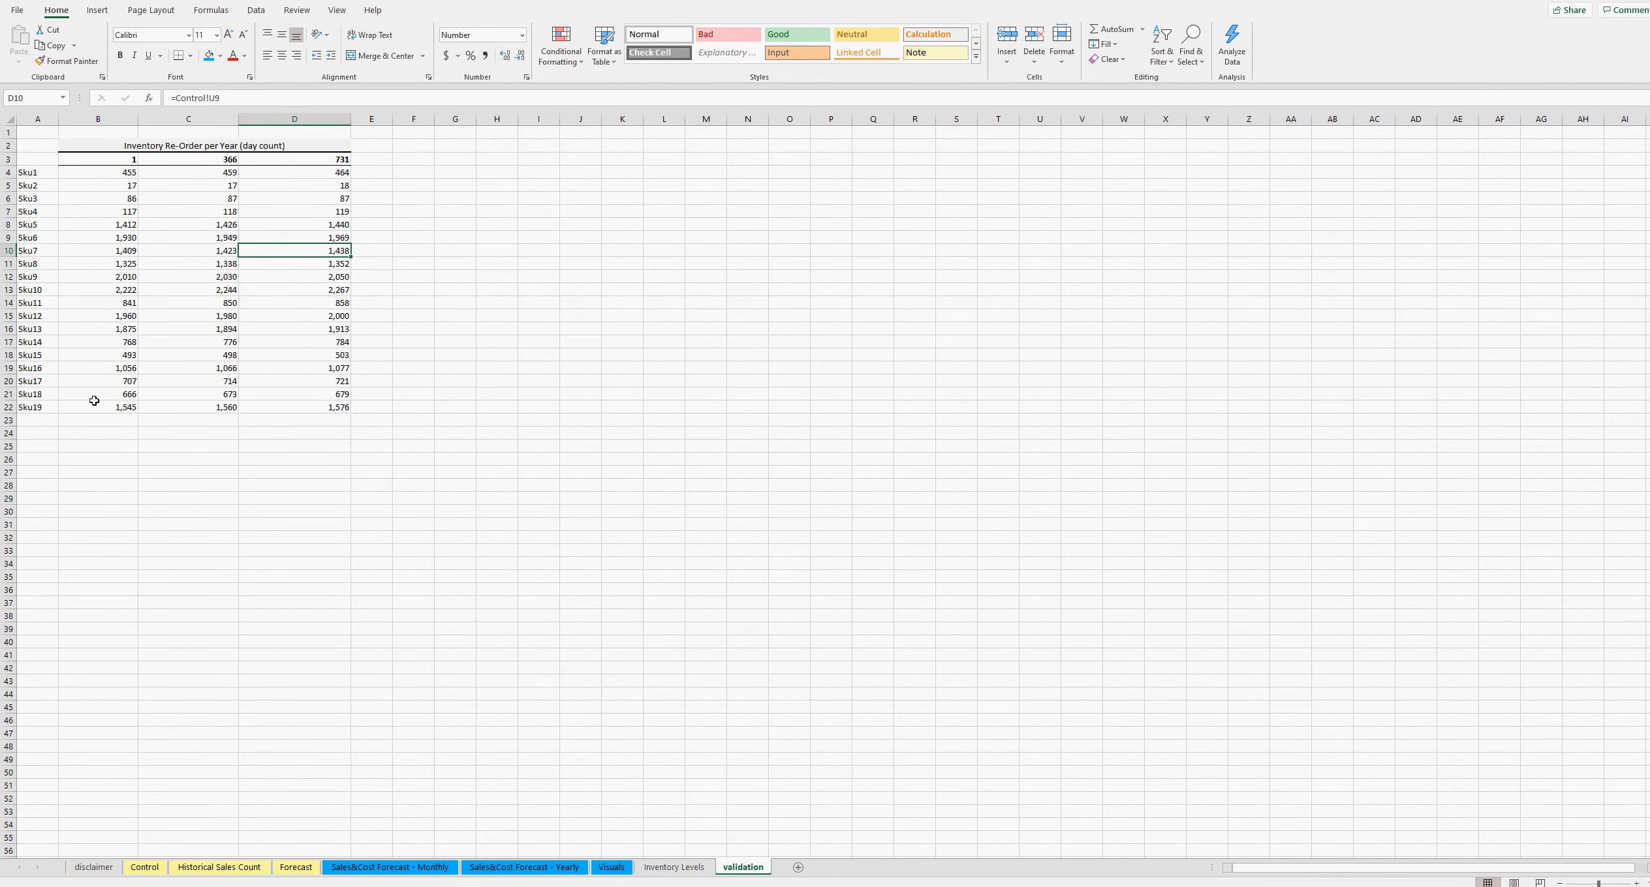
- Go back to the Control sheet and check the Re-Order Amount formulas from Sku1 to Sku19
{"action": "left_click", "coordinate": [145, 868]}
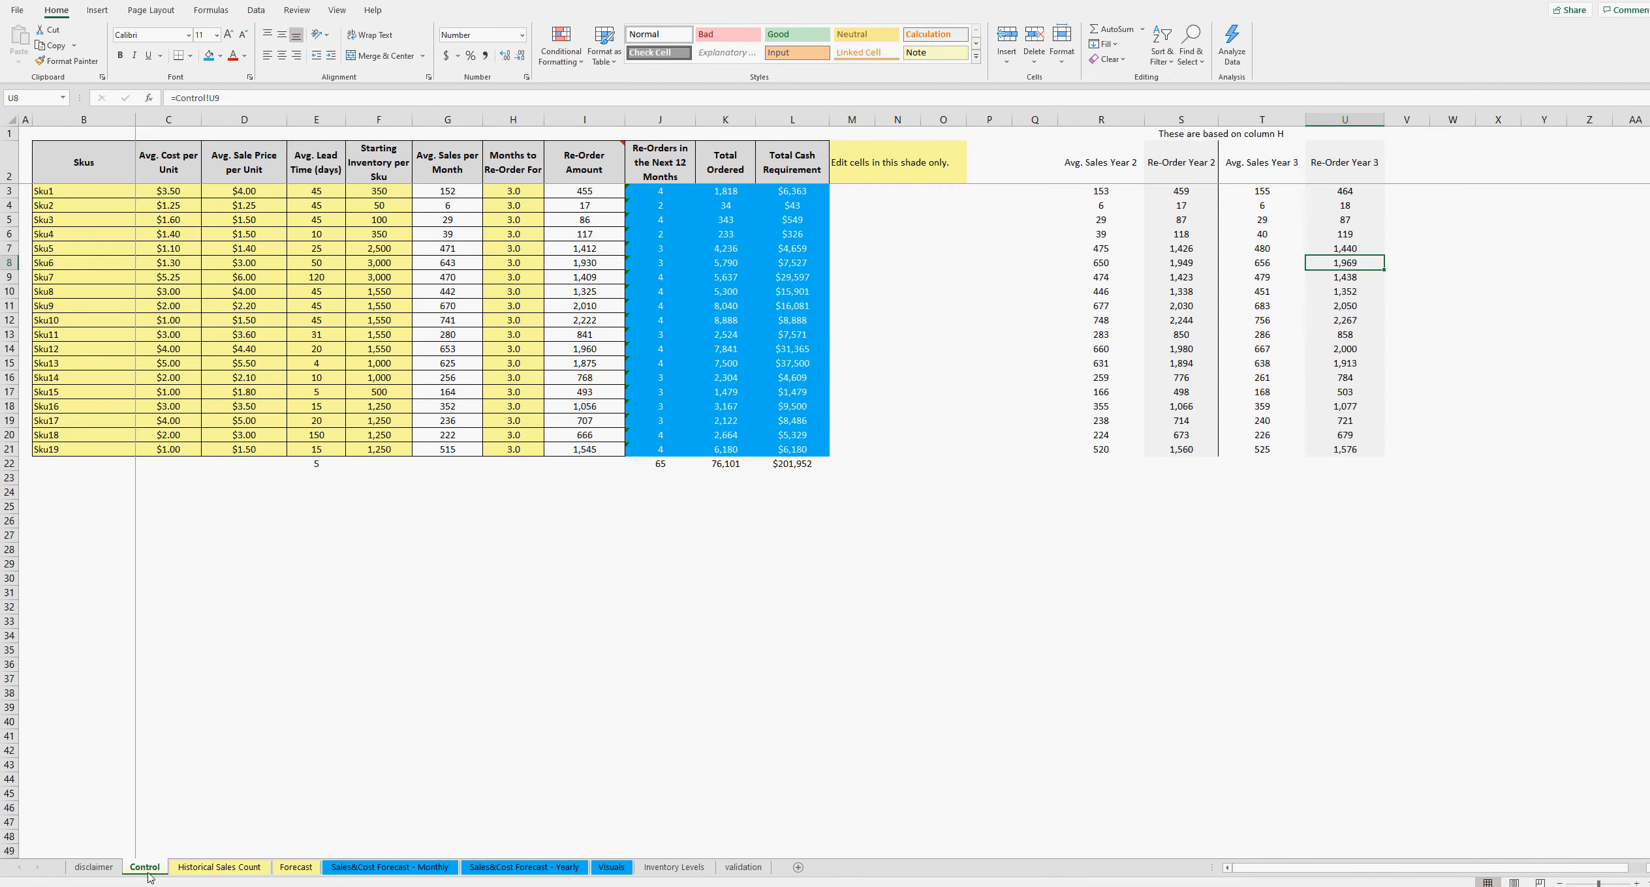
{"action": "left_click", "coordinate": [585, 191]}
{"action": "left_click_drag", "start_coordinate": [585, 191], "coordinate": [588, 450]}
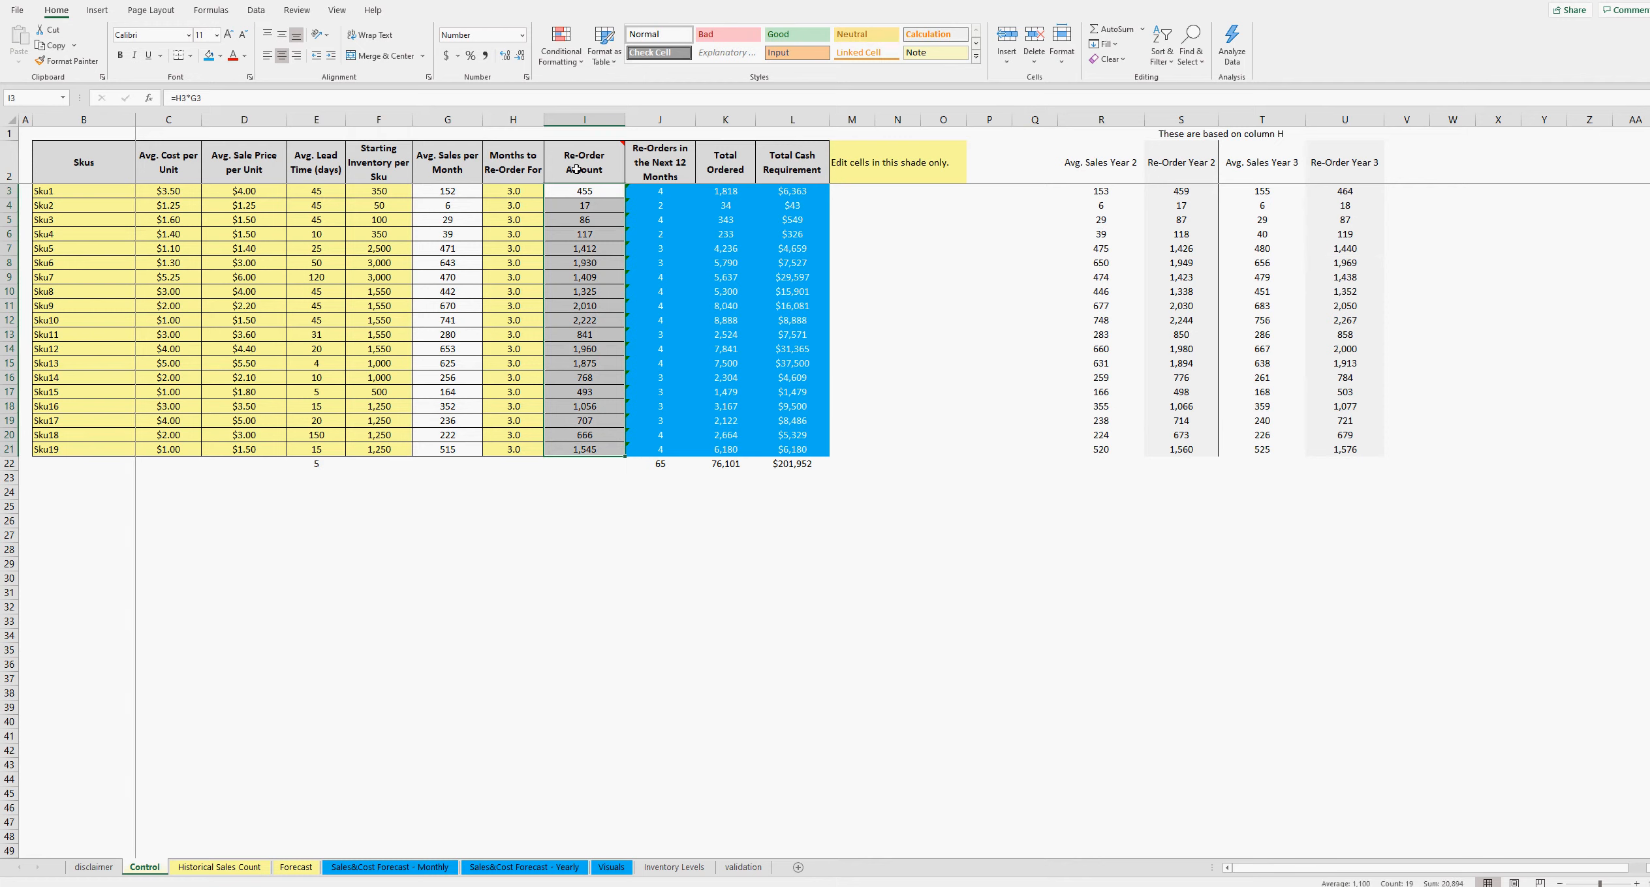
{"action": "left_click", "coordinate": [579, 192]}
{"action": "left_click", "coordinate": [985, 623]}
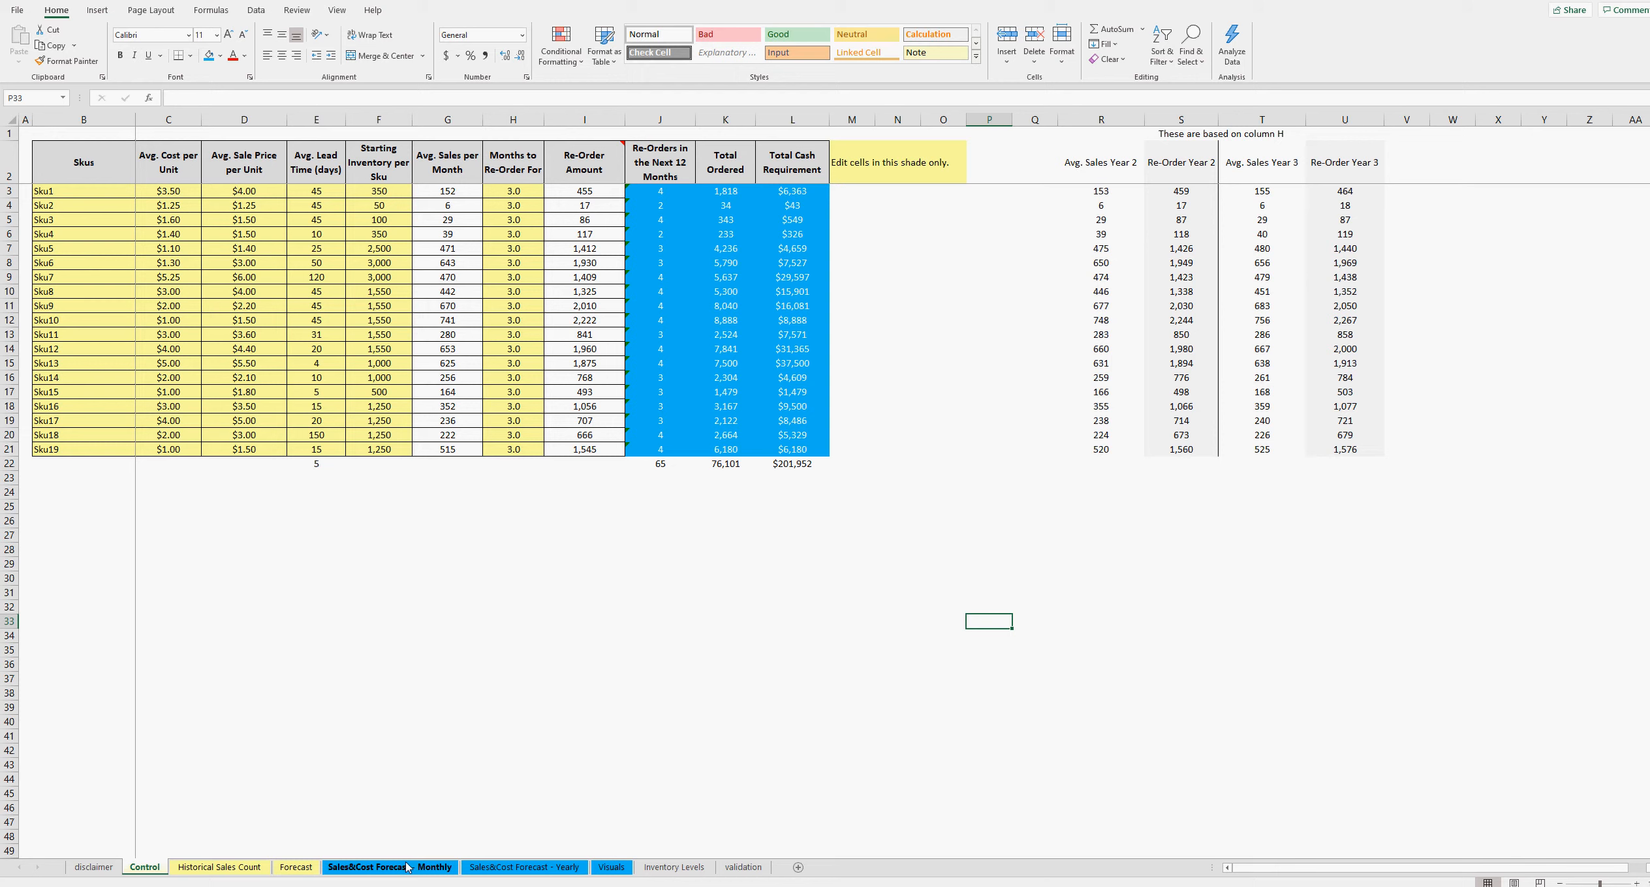
{"action": "left_click", "coordinate": [471, 709]}
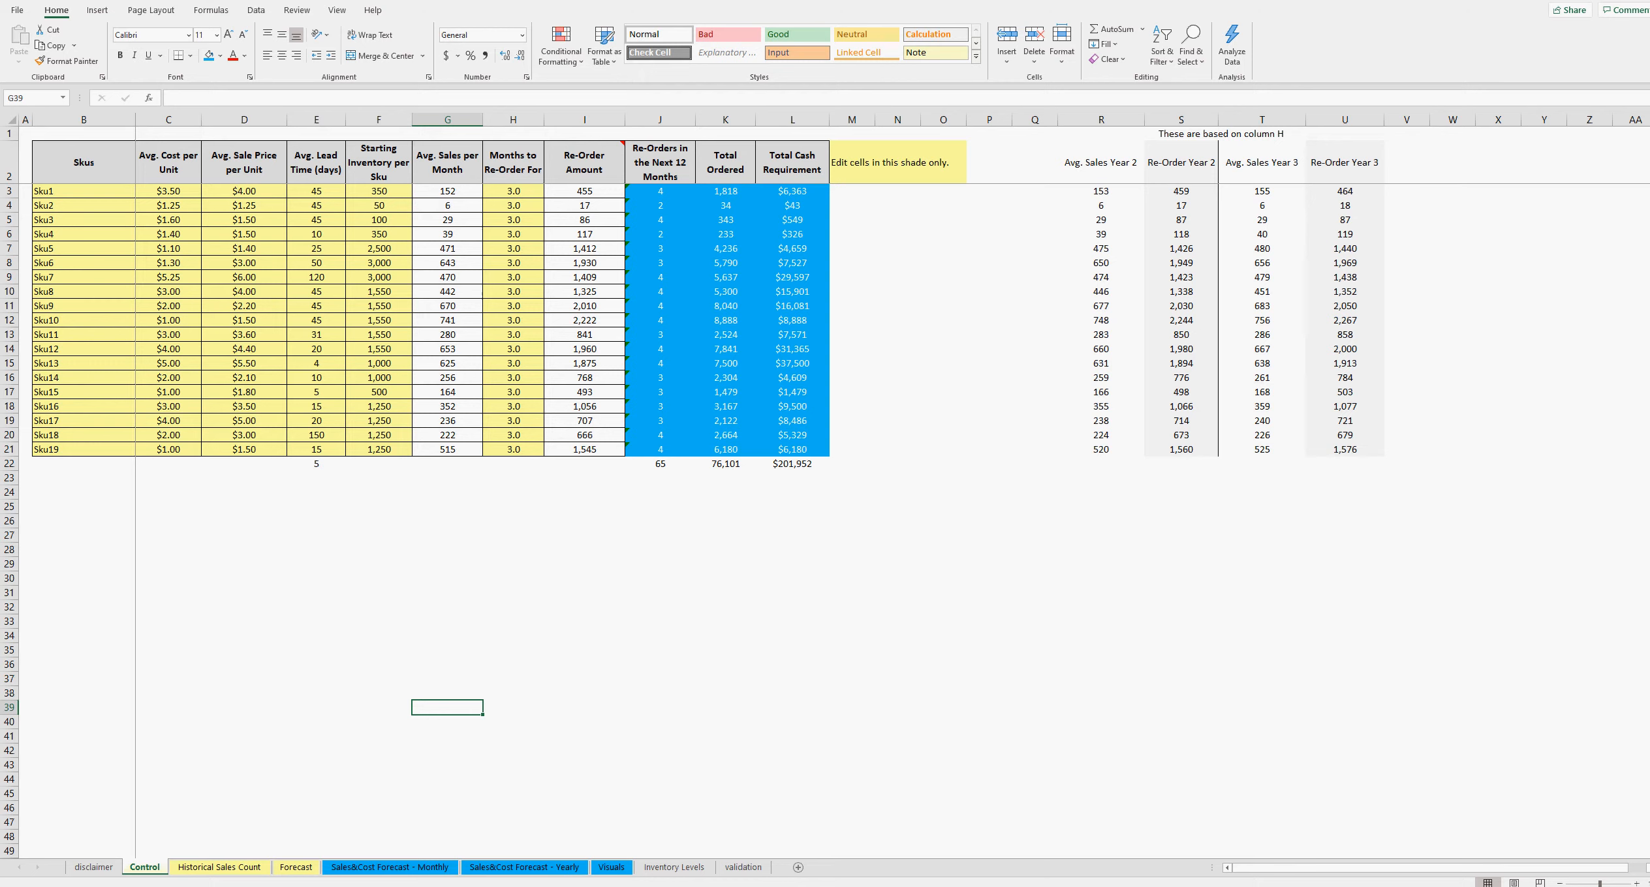
- Switch to the Inventory Re-Stocking - V2 workbook with payment terms and review its Payment Terms and Min. Inventory Level columns
{"action": "mouse_move", "coordinate": [528, 886]}
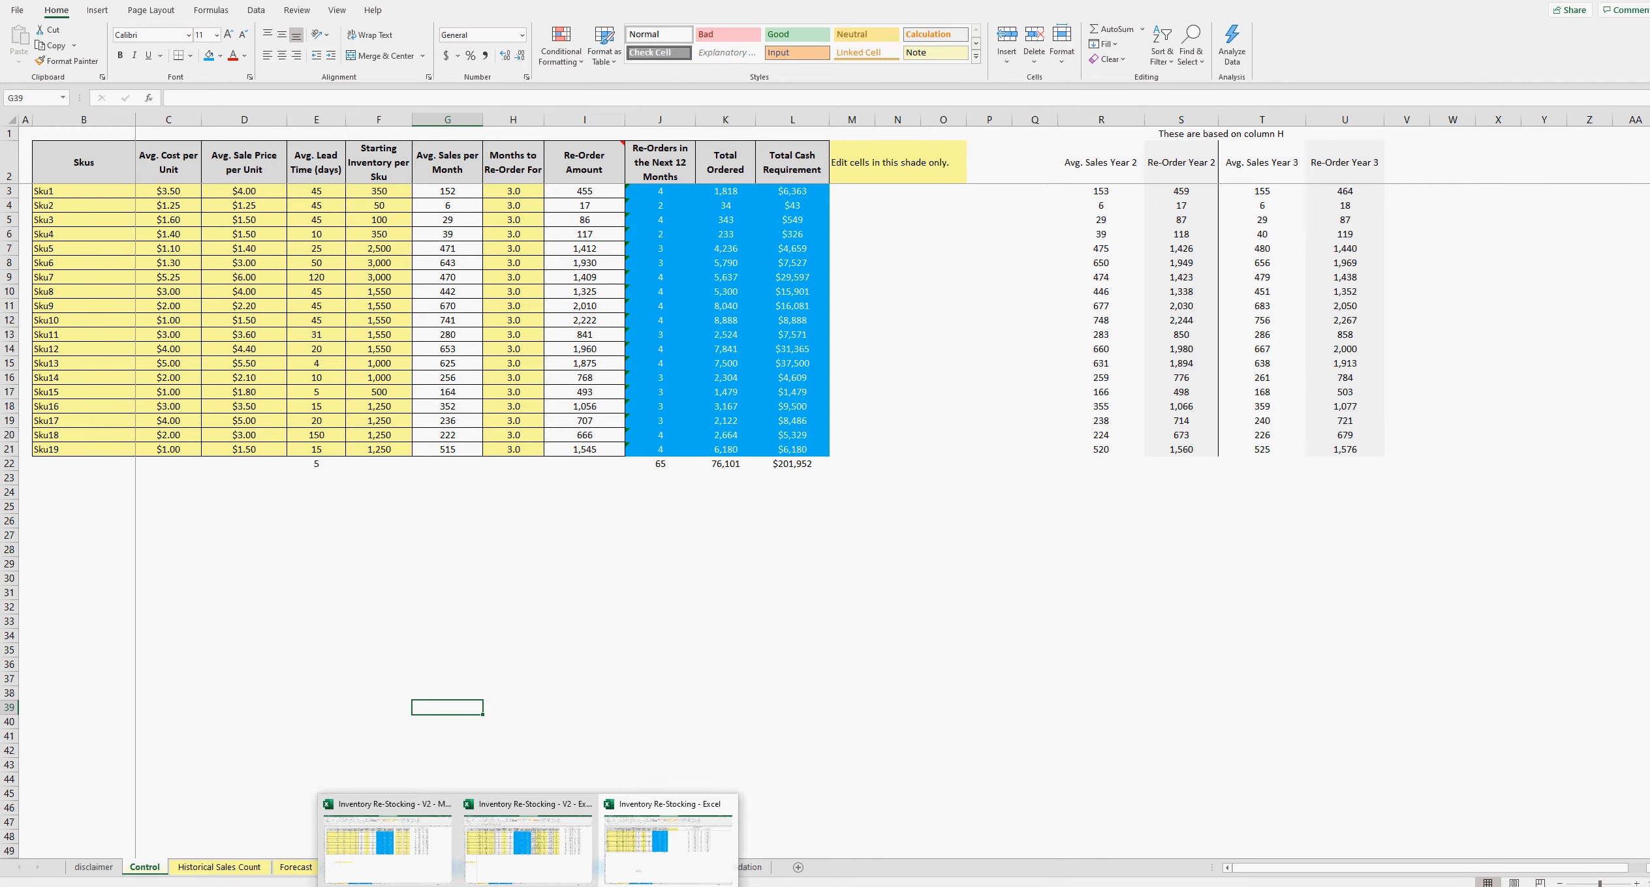
{"action": "left_click", "coordinate": [389, 845]}
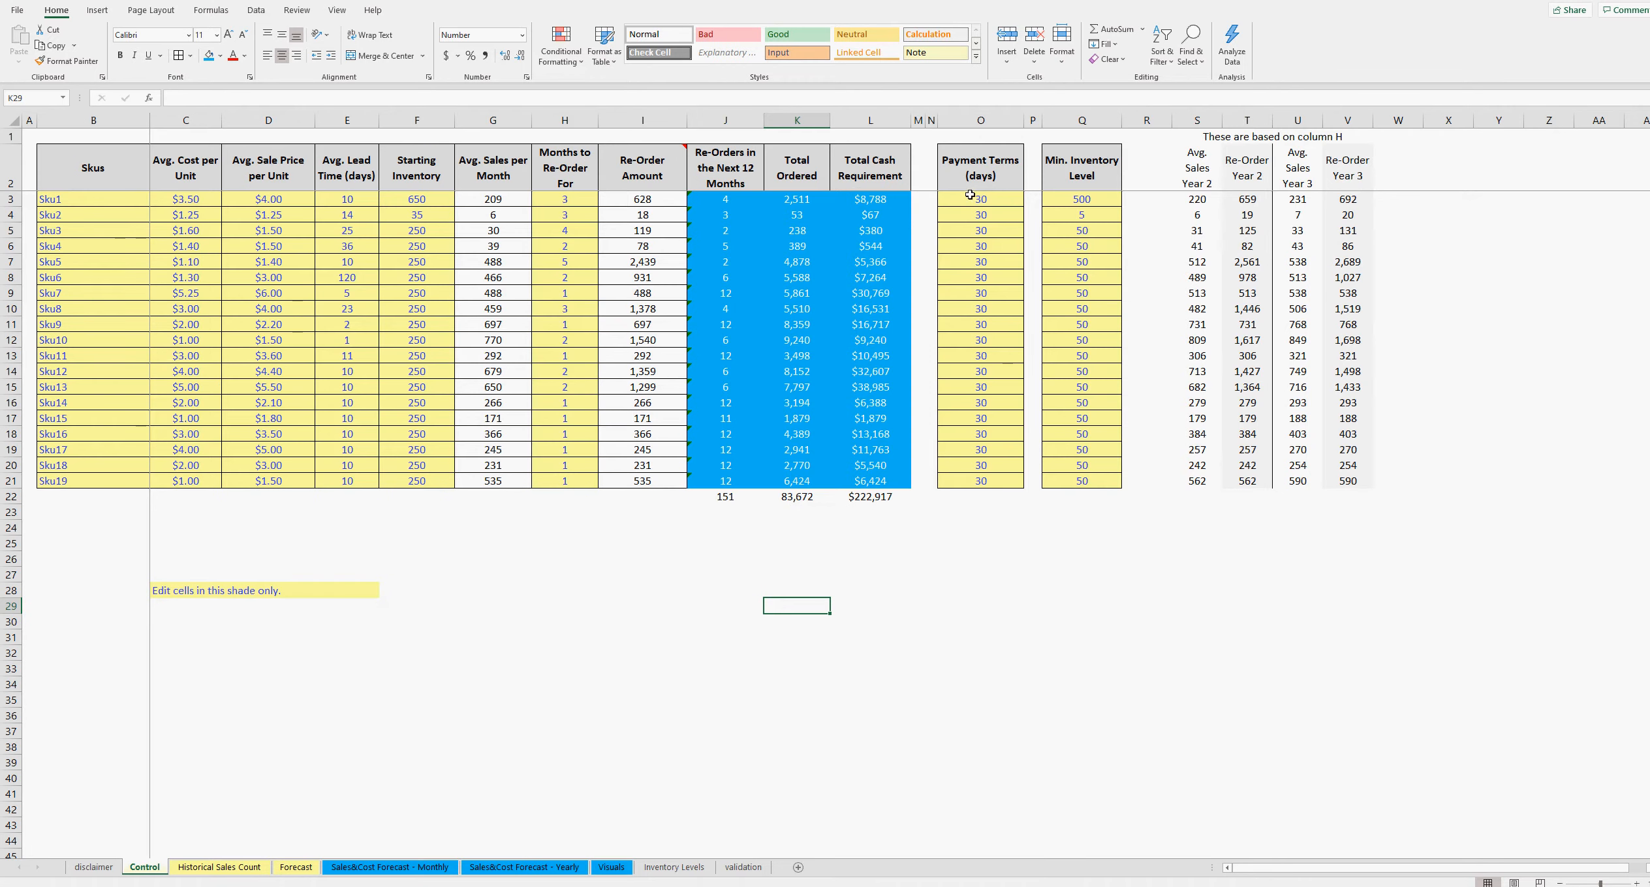
{"action": "left_click_drag", "start_coordinate": [973, 199], "coordinate": [1082, 465]}
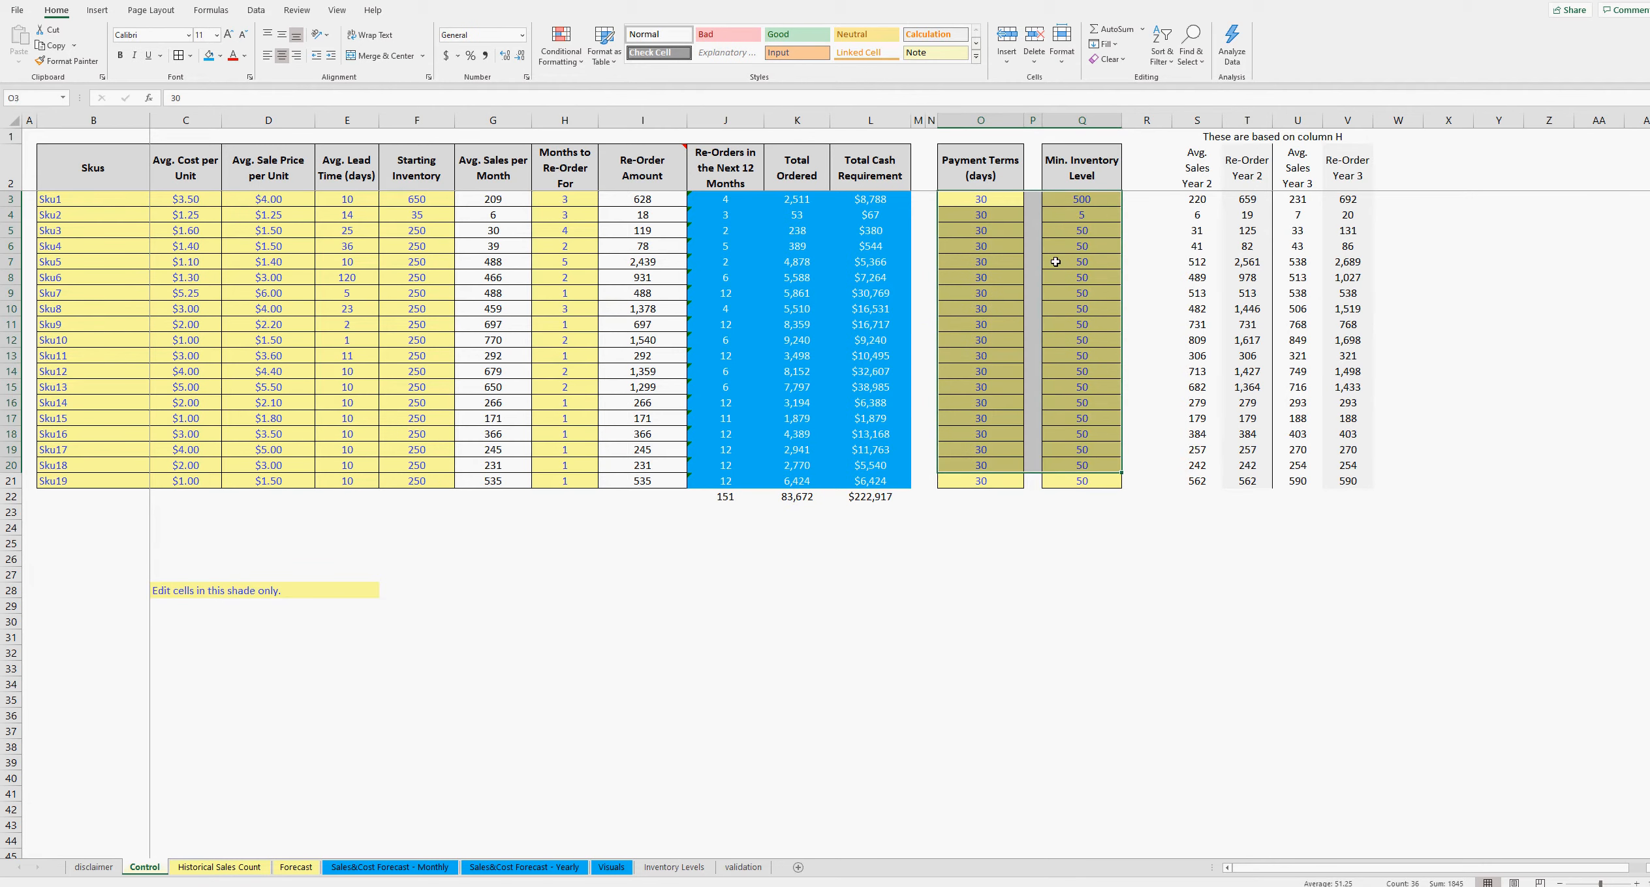
{"action": "left_click_drag", "start_coordinate": [983, 195], "coordinate": [1092, 469]}
- Switch to the V2 workbook that includes purchase dates and examine its First Purchase Date column for all SKUs
{"action": "left_click", "coordinate": [530, 886]}
{"action": "left_click", "coordinate": [554, 860]}
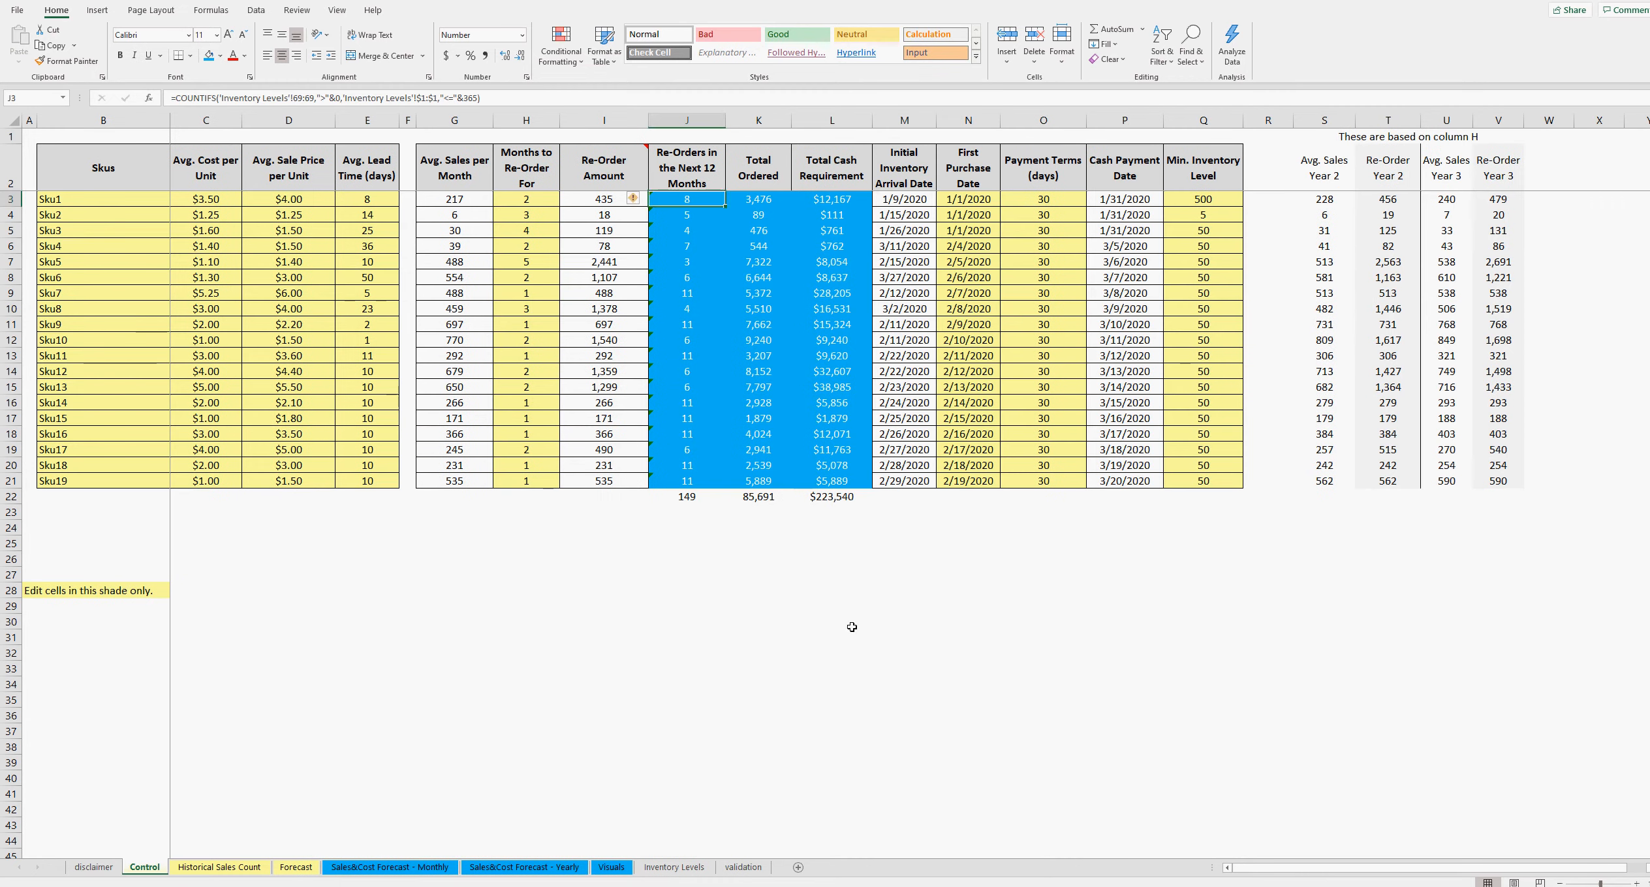
{"action": "left_click", "coordinate": [982, 604]}
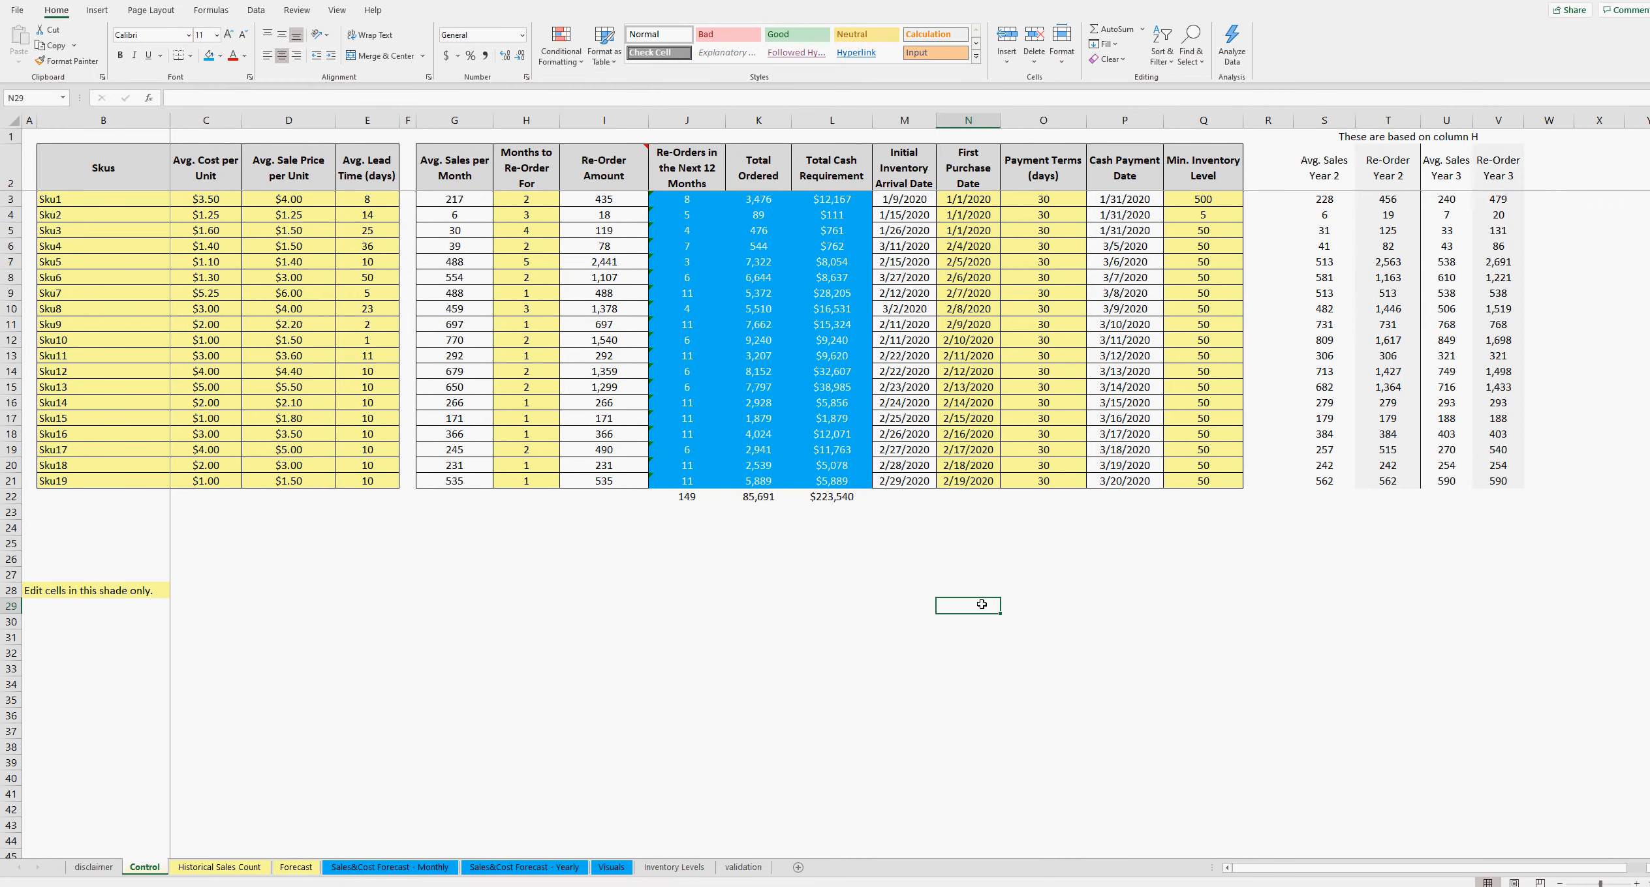
{"action": "left_click", "coordinate": [978, 200]}
{"action": "left_click", "coordinate": [977, 228]}
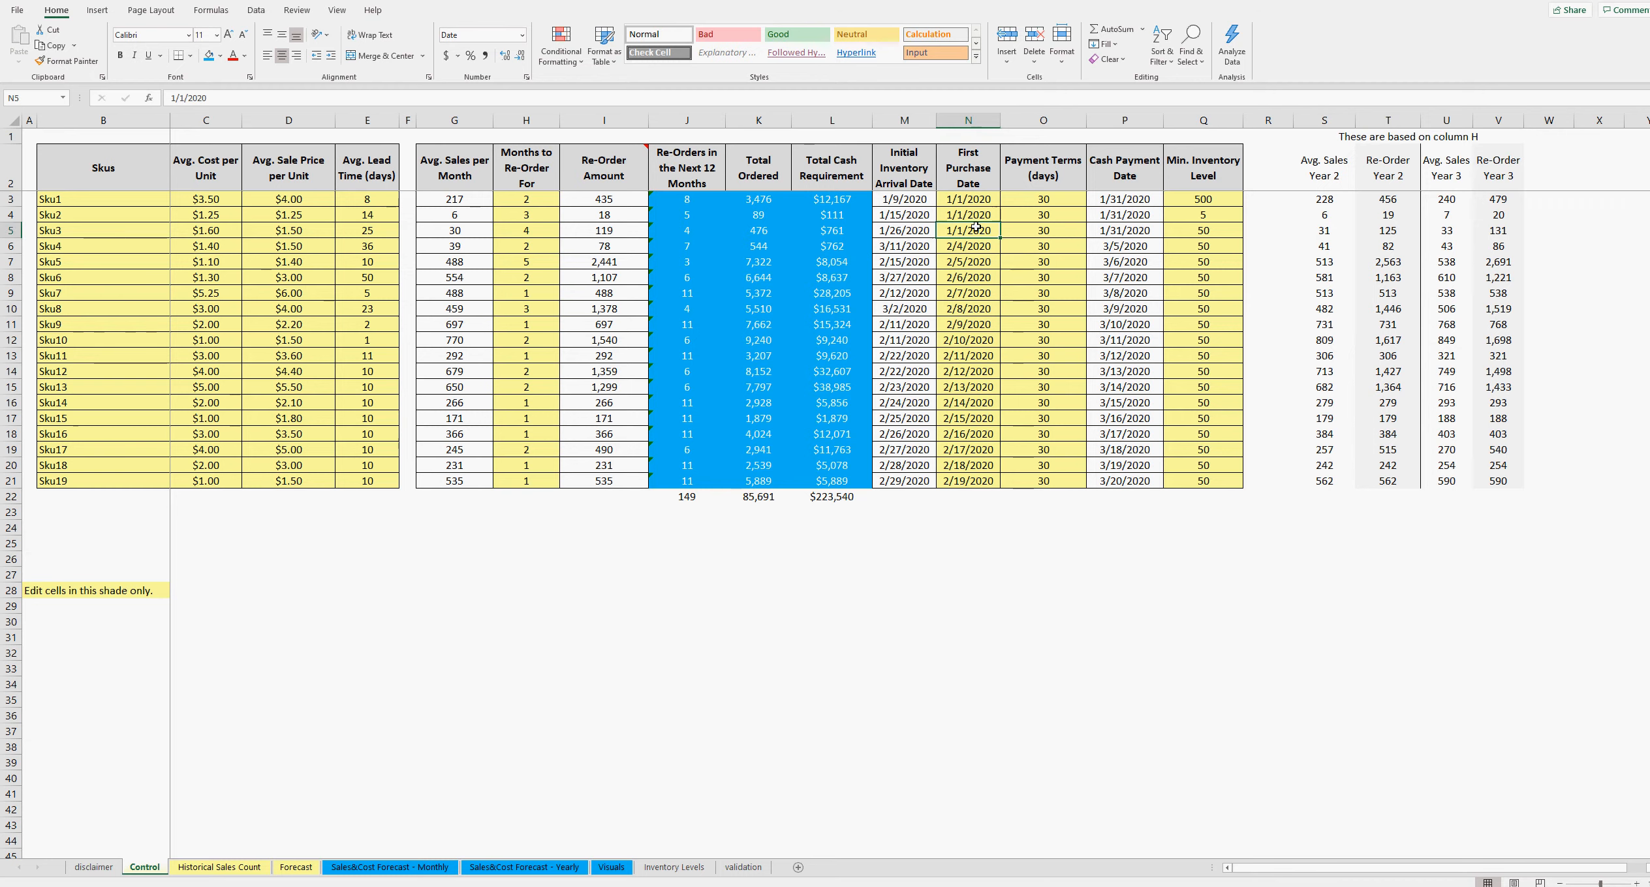
{"action": "left_click", "coordinate": [977, 312]}
{"action": "left_click", "coordinate": [977, 357]}
{"action": "left_click", "coordinate": [974, 402]}
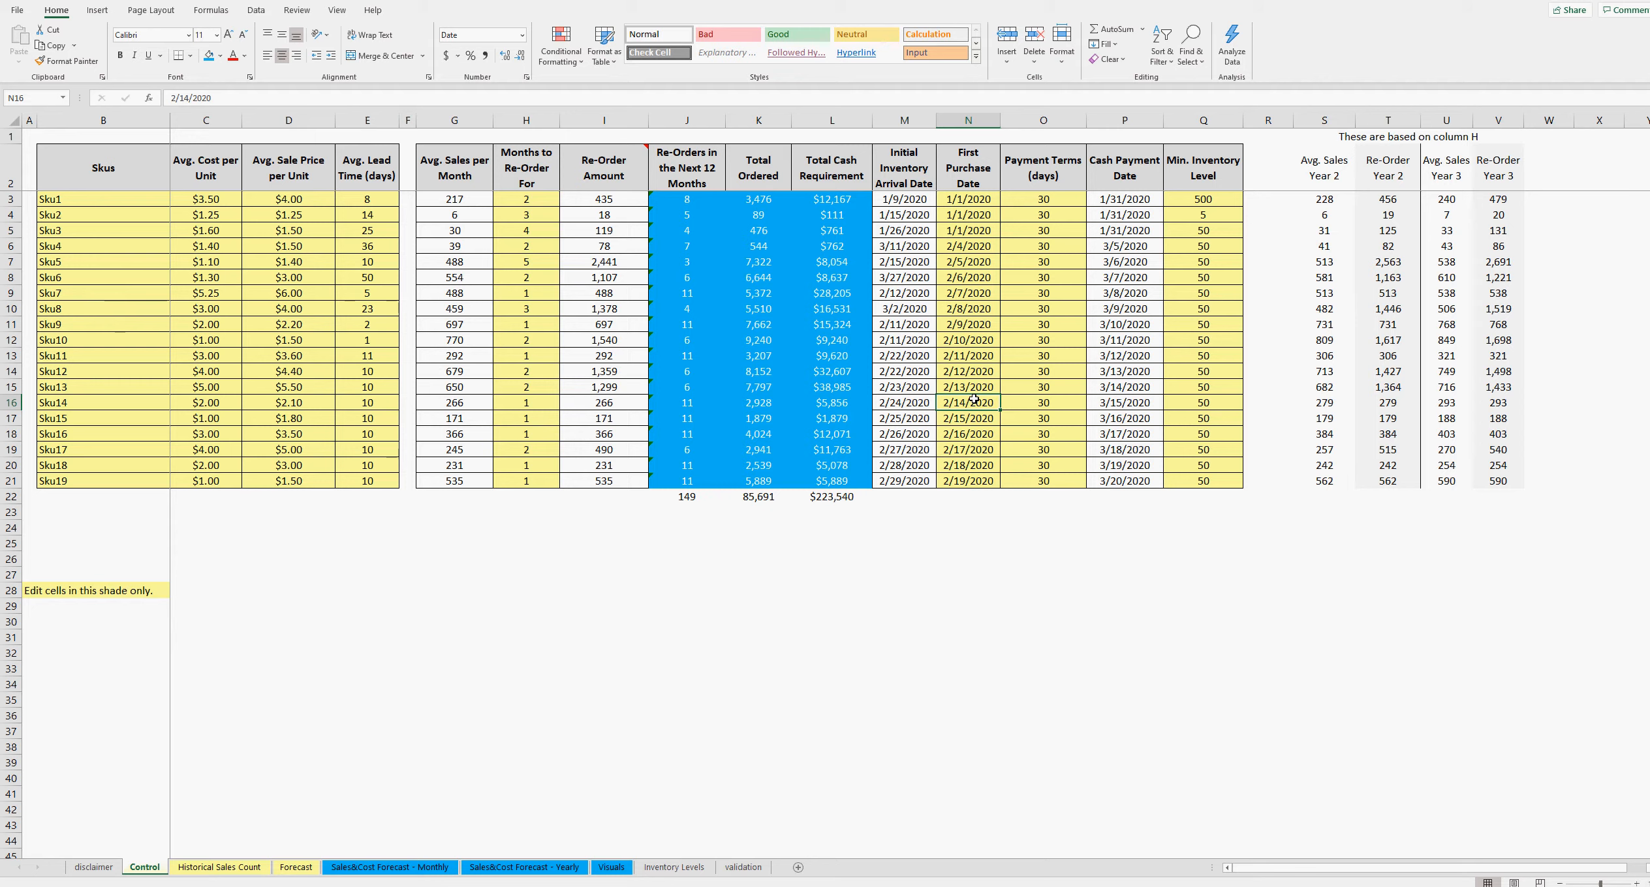
{"action": "left_click", "coordinate": [973, 200]}
{"action": "left_click", "coordinate": [977, 246]}
{"action": "left_click", "coordinate": [975, 294]}
{"action": "left_click", "coordinate": [977, 386]}
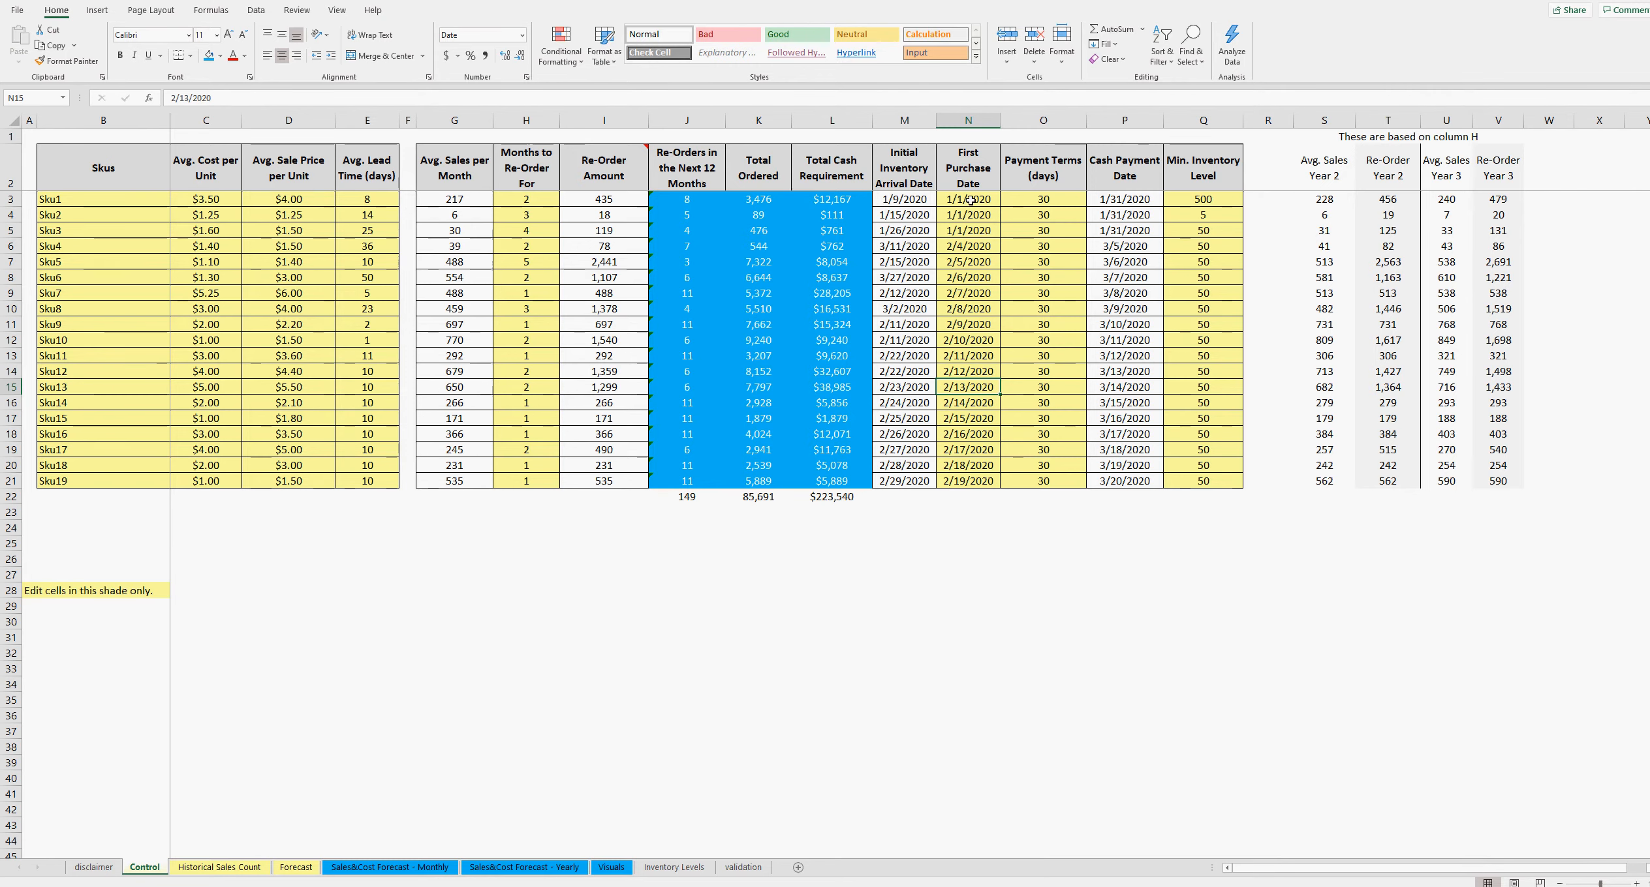
{"action": "left_click_drag", "start_coordinate": [970, 199], "coordinate": [972, 483]}
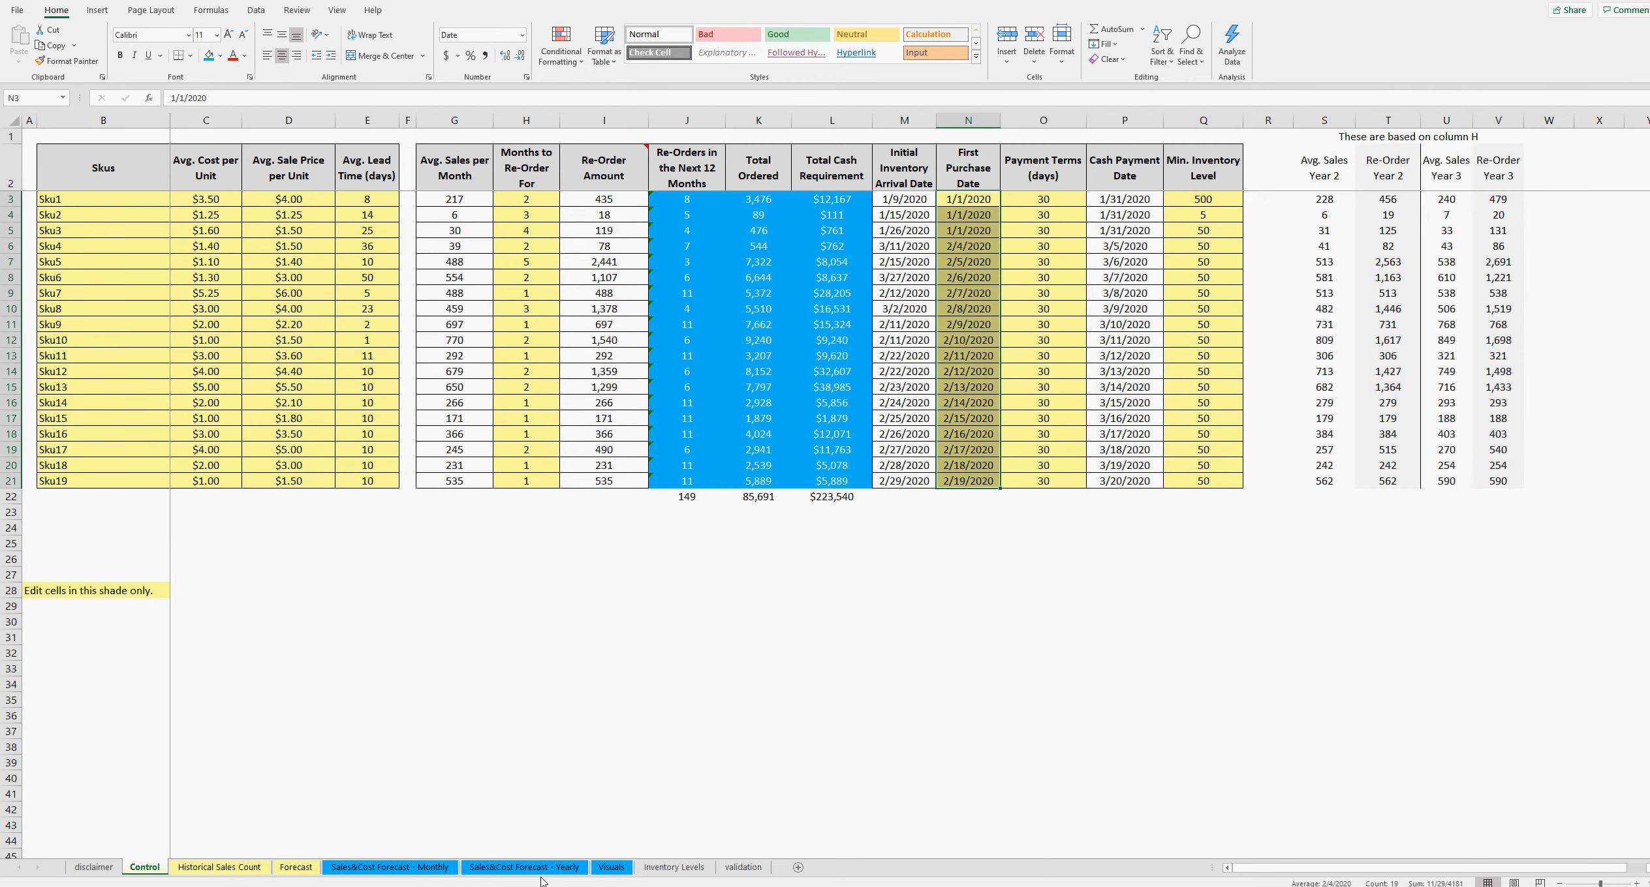
- Return to the V2 workbook that has a Starting Inventory column and recheck its Payment Terms and Min. Inventory Level inputs
{"action": "mouse_move", "coordinate": [544, 884]}
{"action": "left_click", "coordinate": [525, 838]}
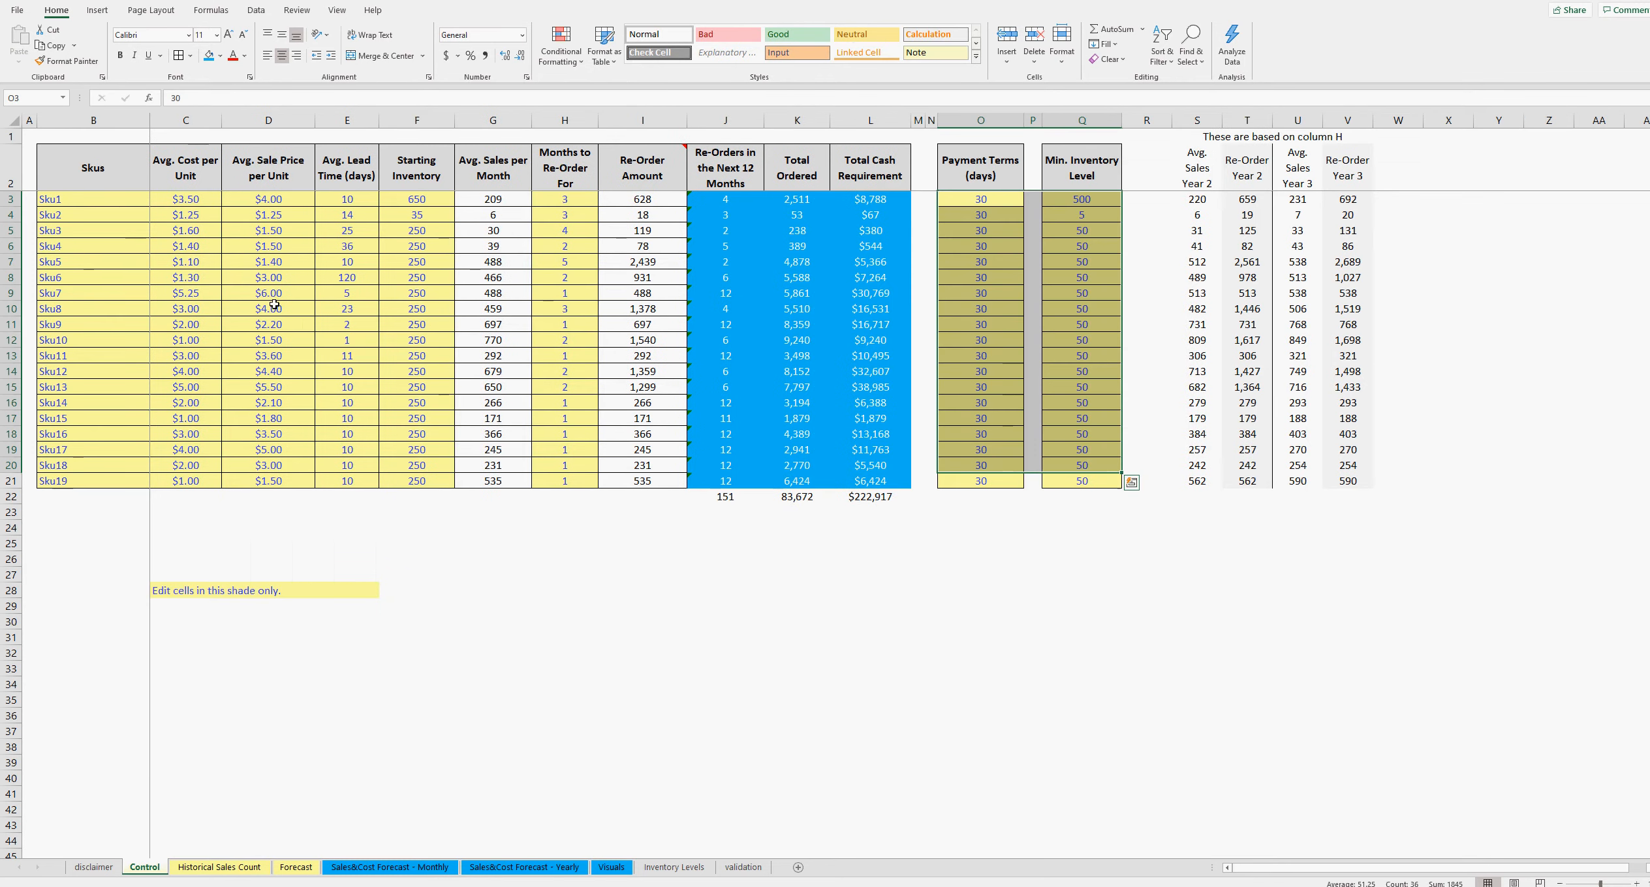
{"action": "left_click", "coordinate": [980, 202]}
{"action": "left_click", "coordinate": [1084, 234]}
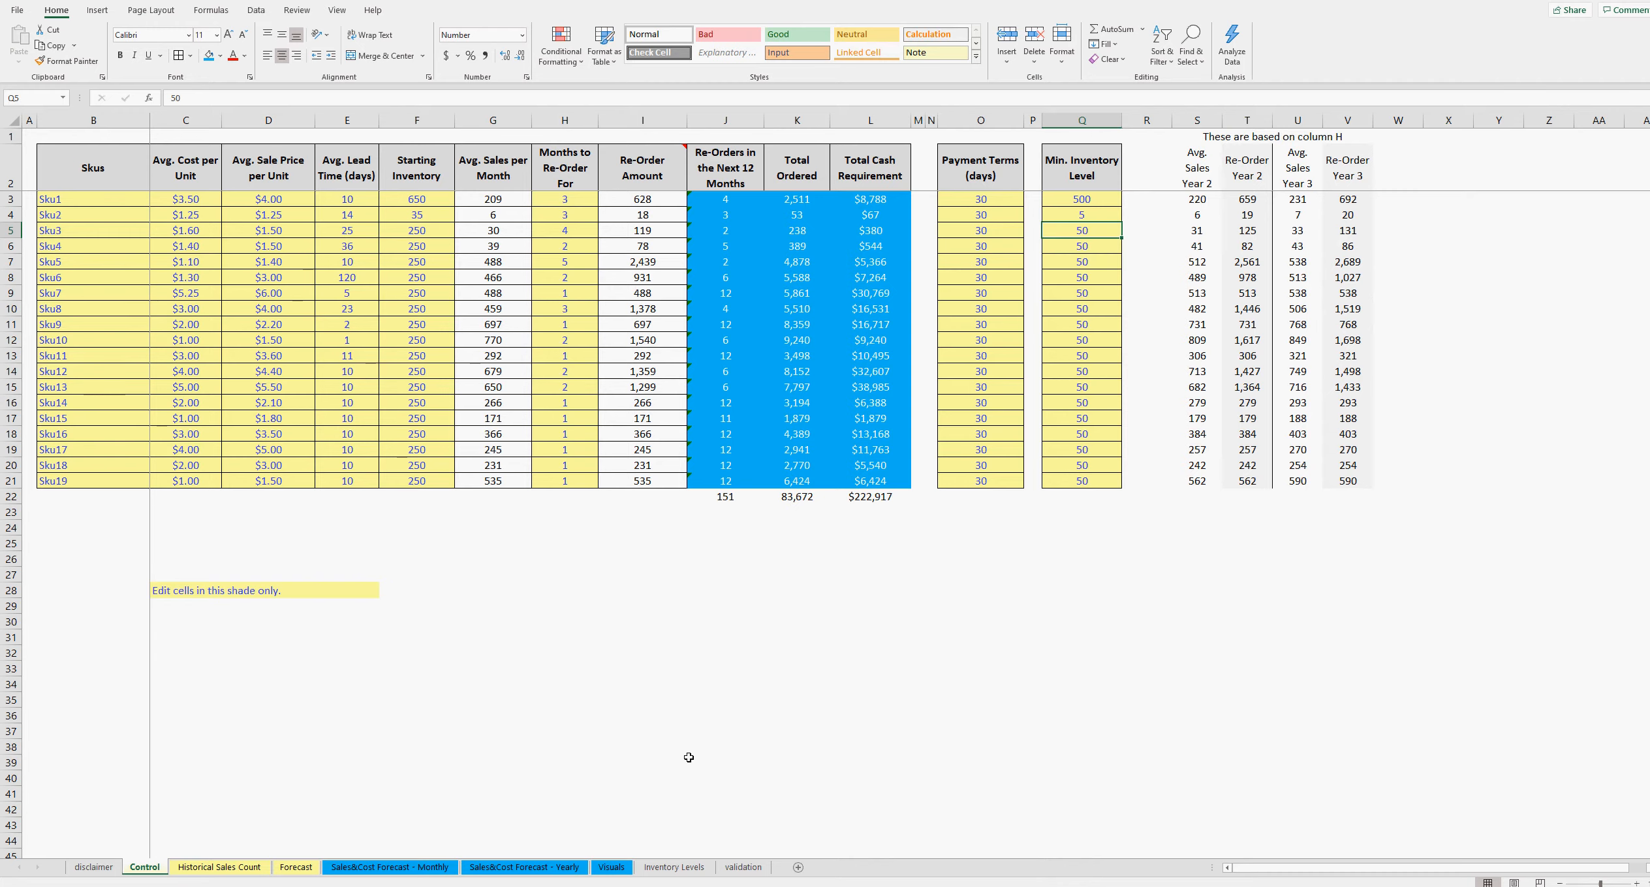
{"action": "mouse_move", "coordinate": [561, 885]}
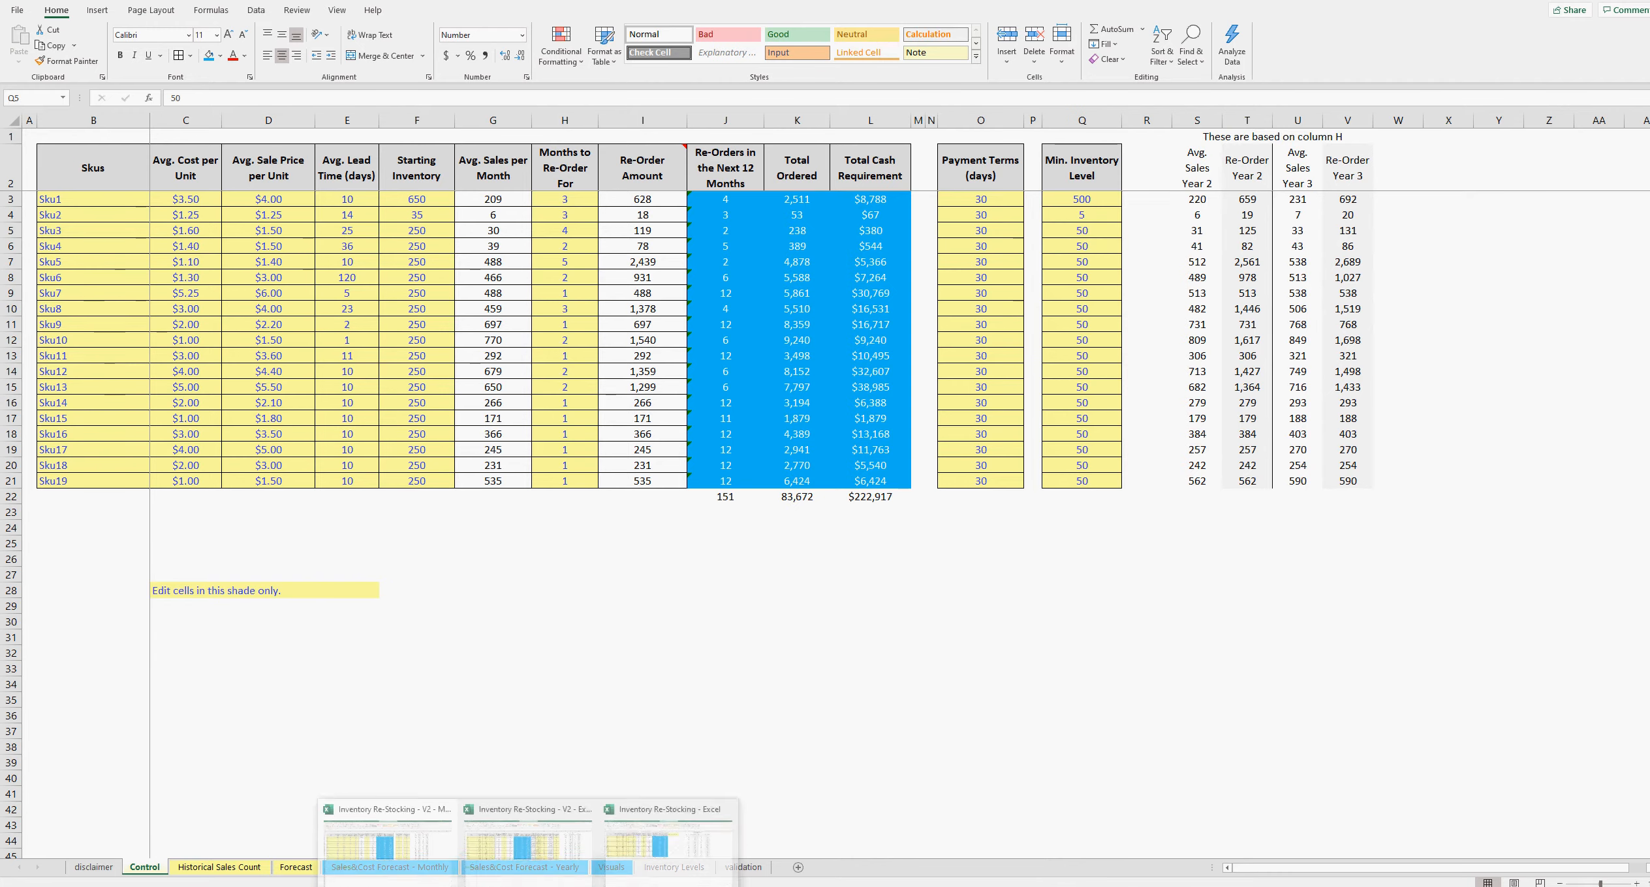
{"action": "mouse_move", "coordinate": [686, 833]}
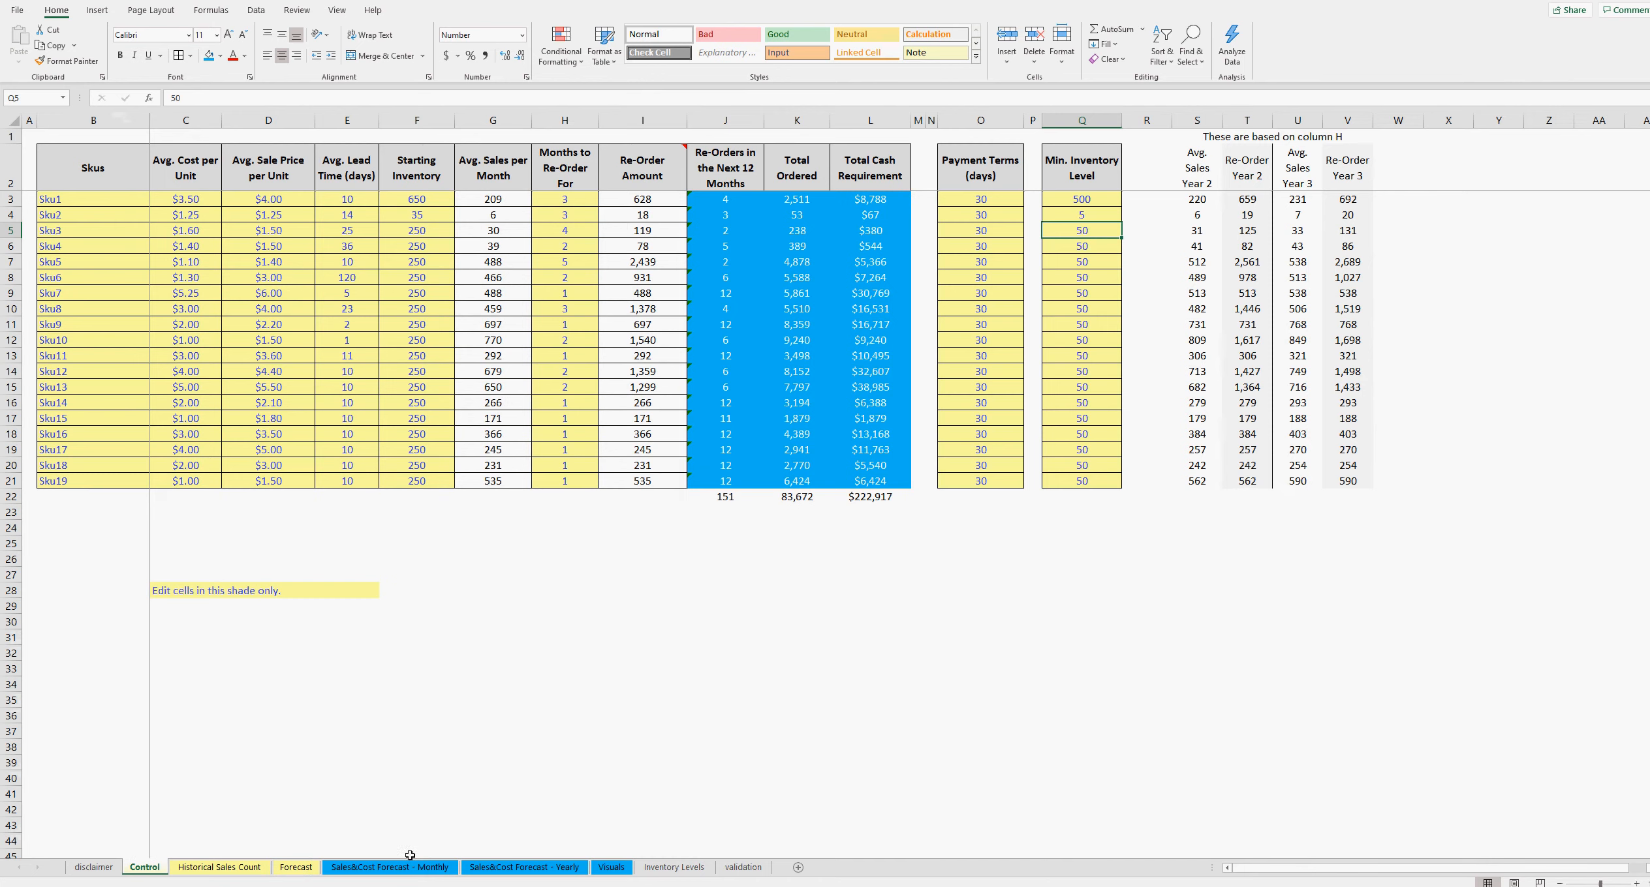
- Highlight the Payment Terms (days) and Min. Inventory Level columns for Sku1 to Sku19 in the V2 Control sheet, and clear the selection
{"action": "left_click_drag", "start_coordinate": [979, 173], "coordinate": [1052, 482]}
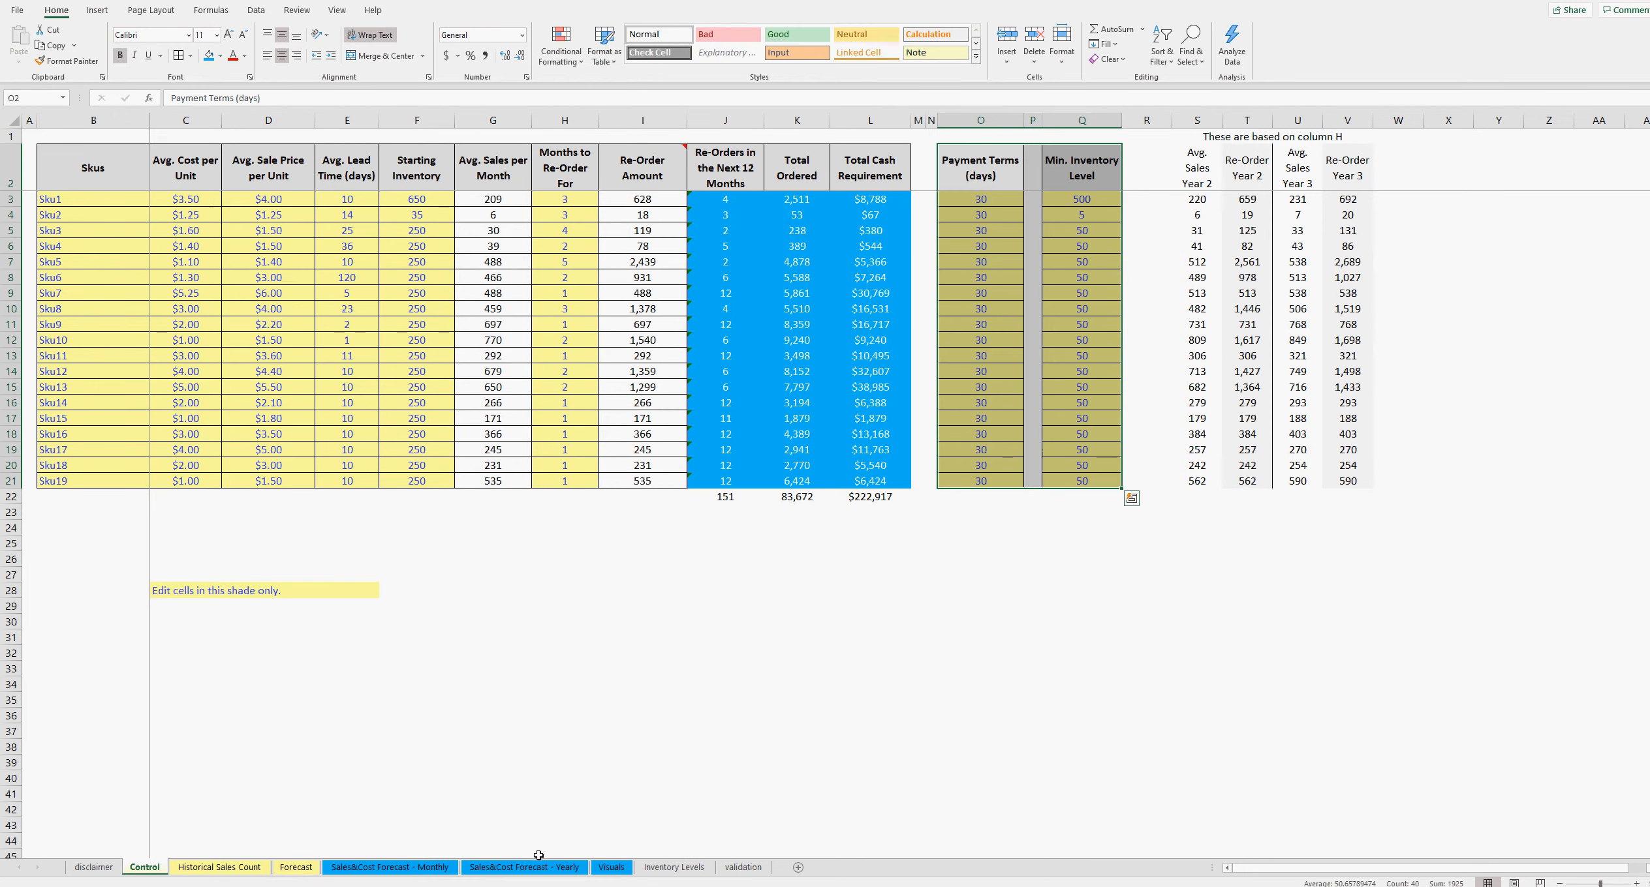
{"action": "mouse_move", "coordinate": [527, 886]}
{"action": "left_click_drag", "start_coordinate": [827, 622], "coordinate": [959, 623]}
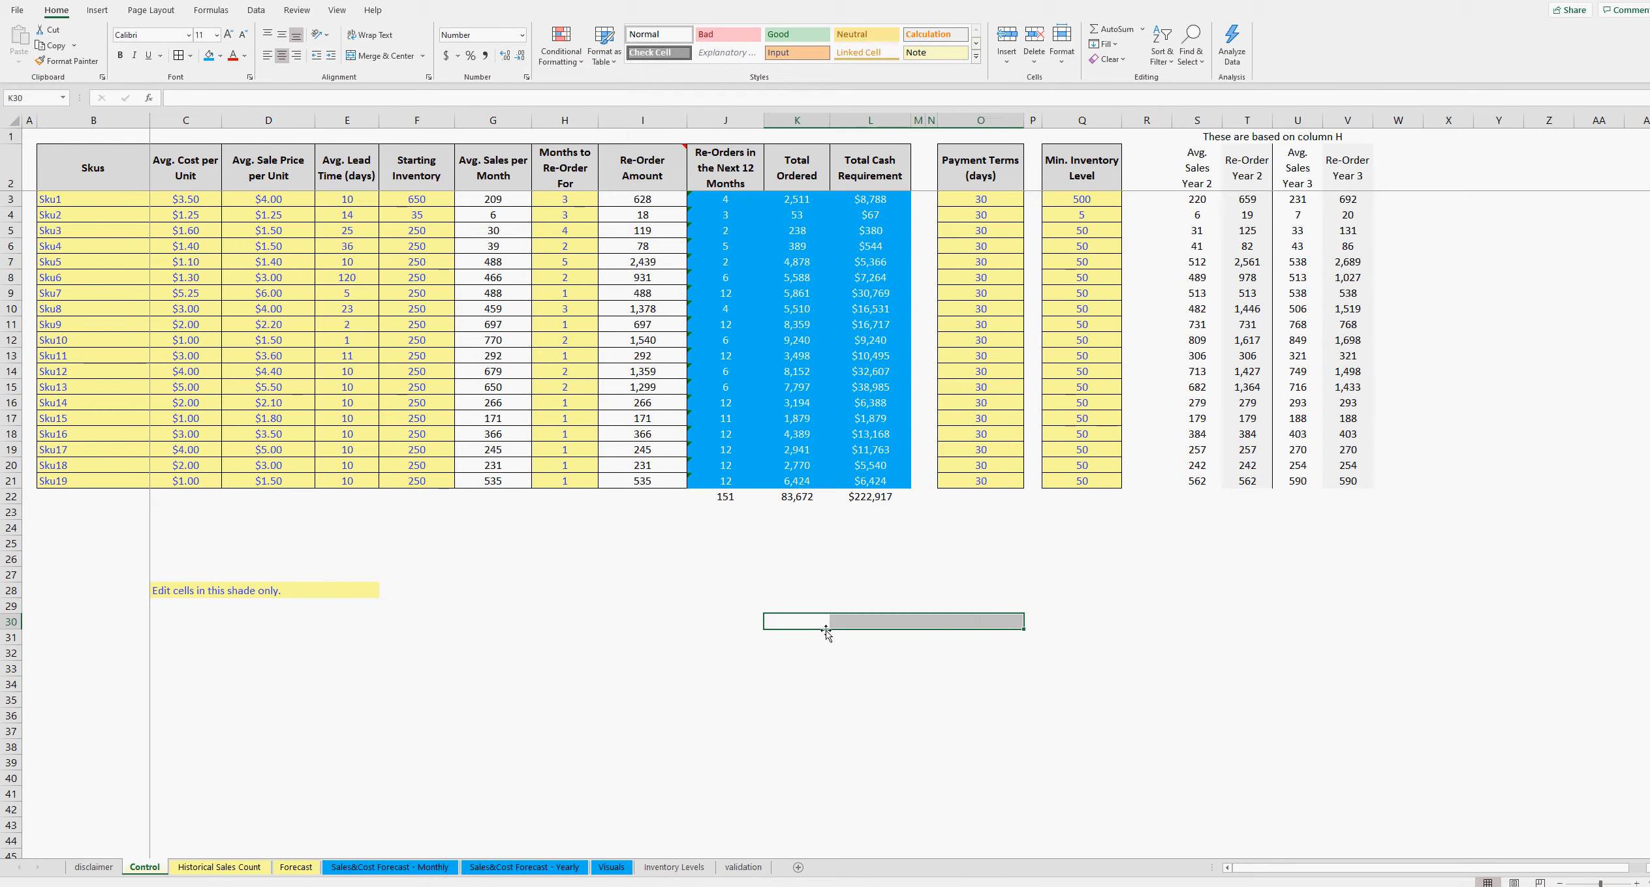
{"action": "left_click", "coordinate": [819, 625]}
{"action": "left_click", "coordinate": [857, 622]}
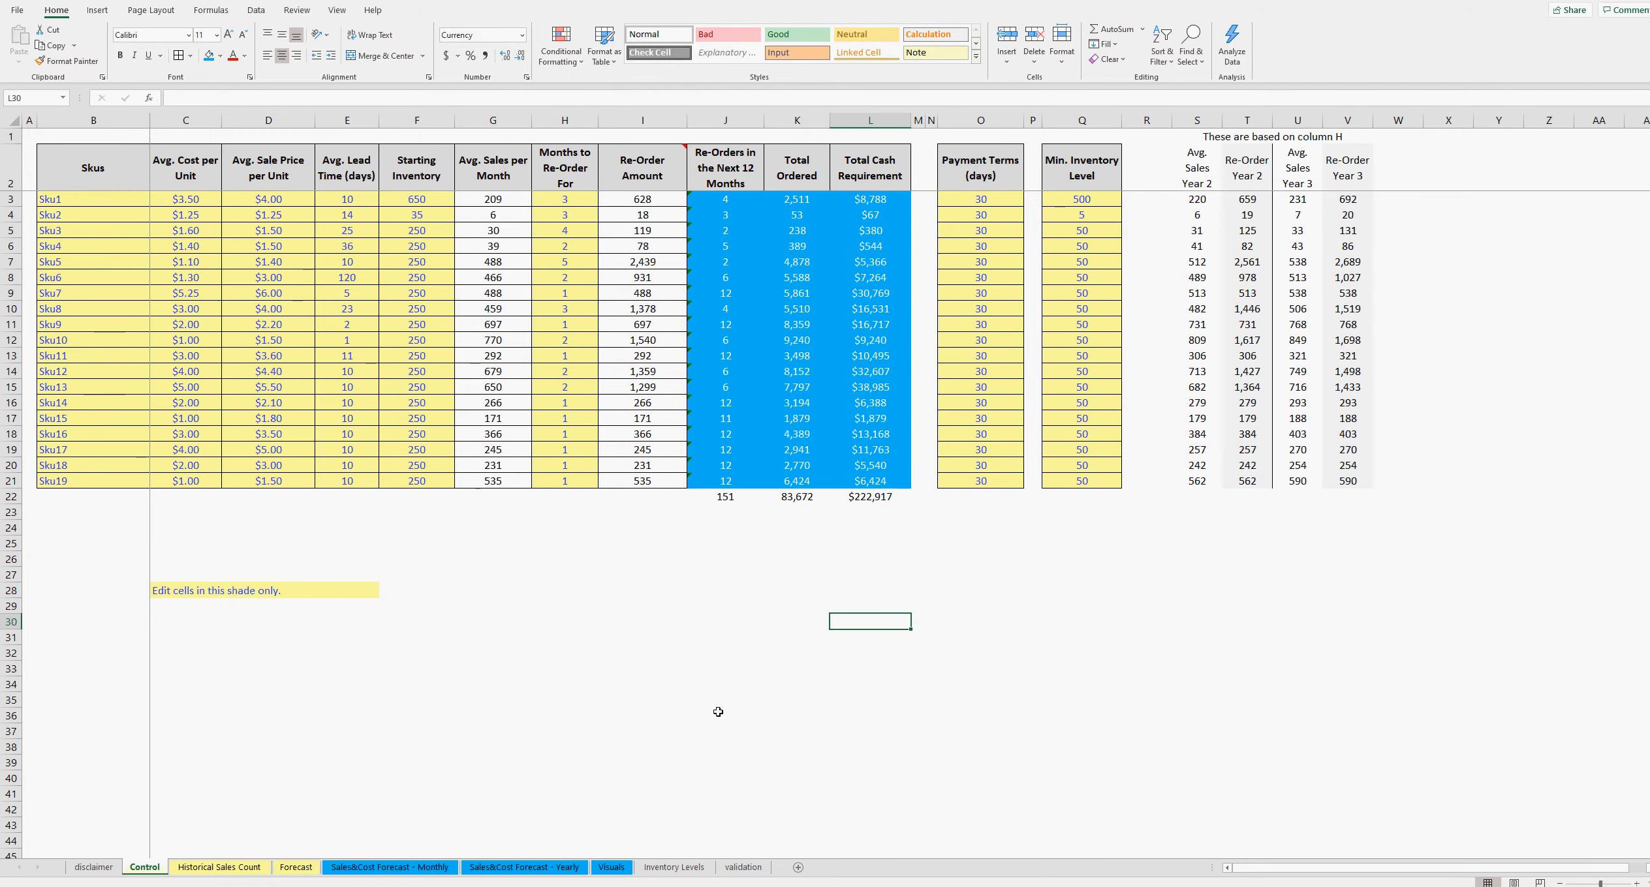
- View the V2 workbook's yearly forecast sheet and go to the projected inventory balance table in the Sales&Cost Forecast - Monthly sheet
{"action": "left_click", "coordinate": [424, 867]}
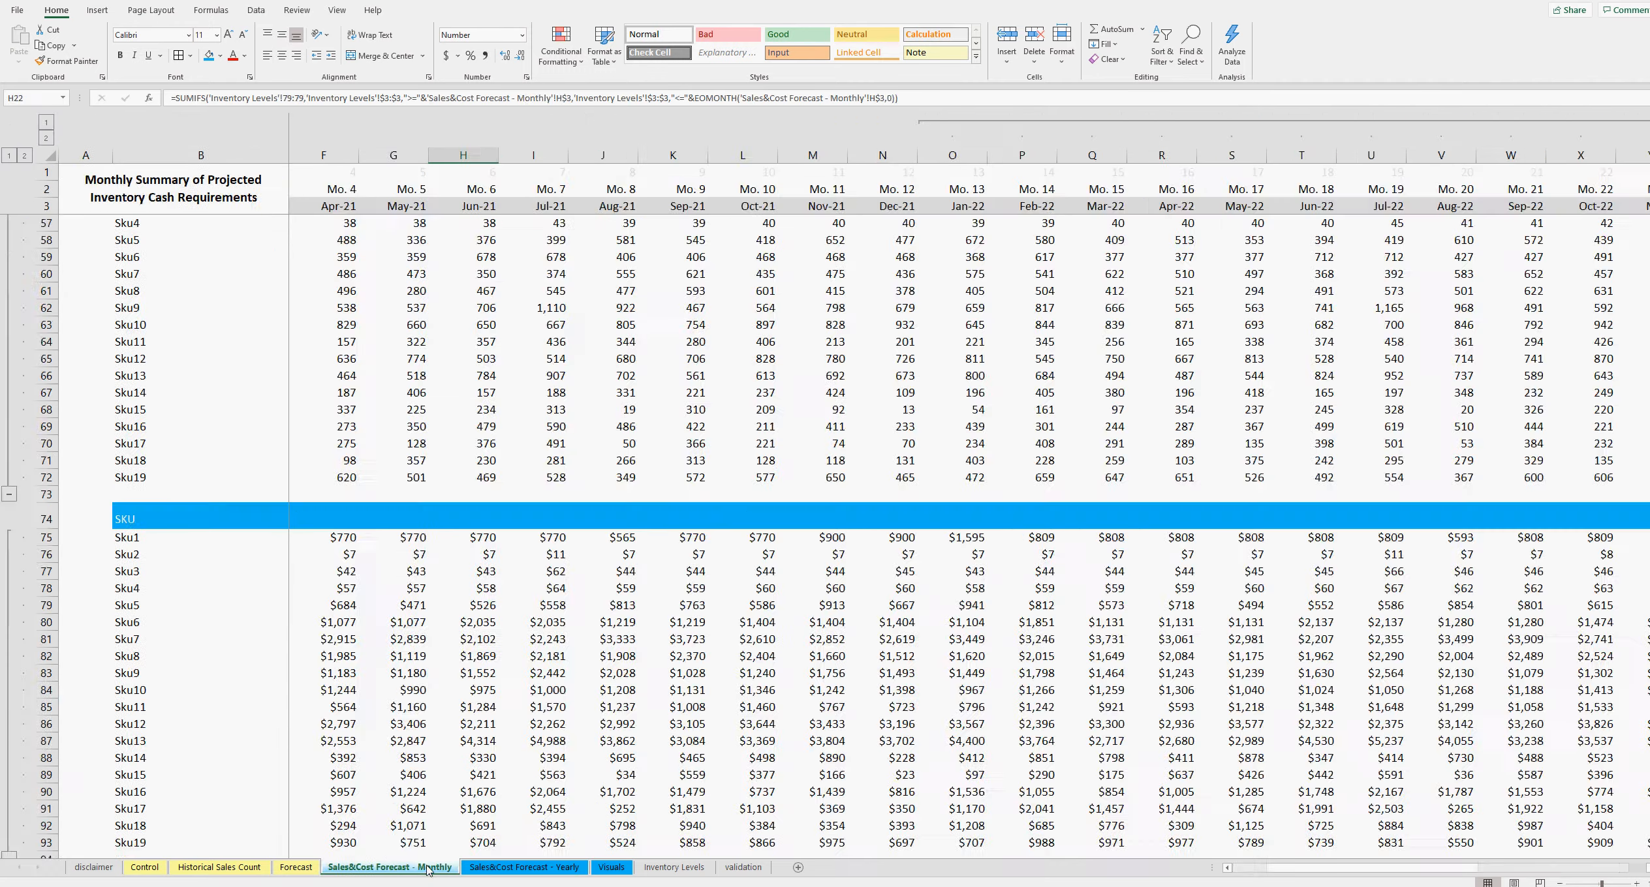
{"action": "left_click", "coordinate": [530, 869]}
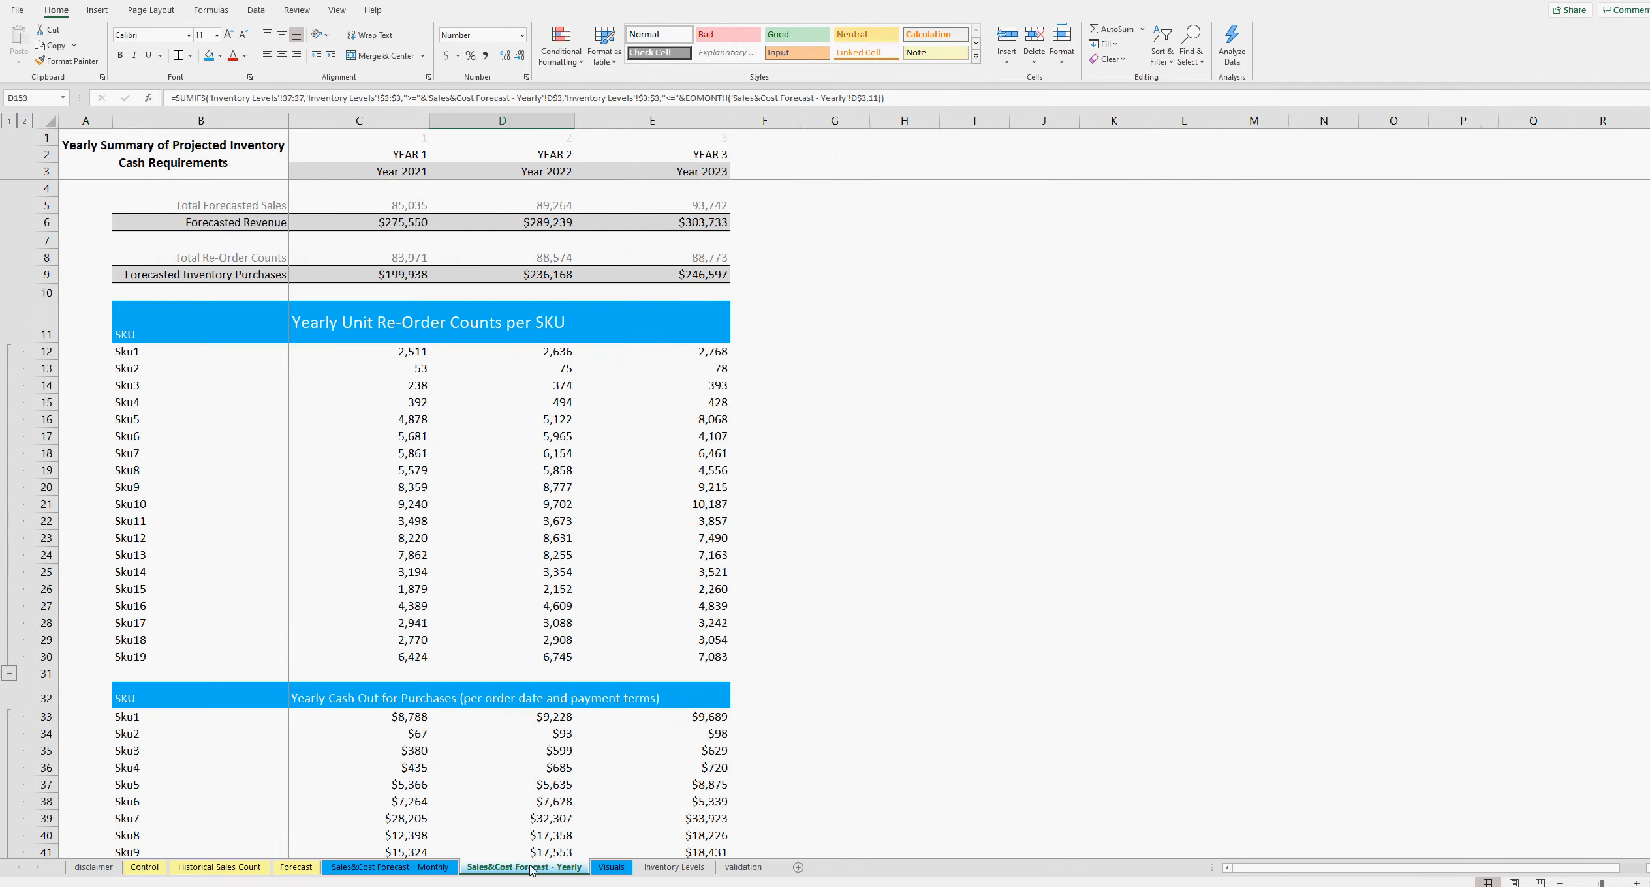
{"action": "left_click", "coordinate": [418, 867]}
{"action": "scroll", "coordinate": [594, 715], "scroll_direction": "down", "scroll_amount": 10}
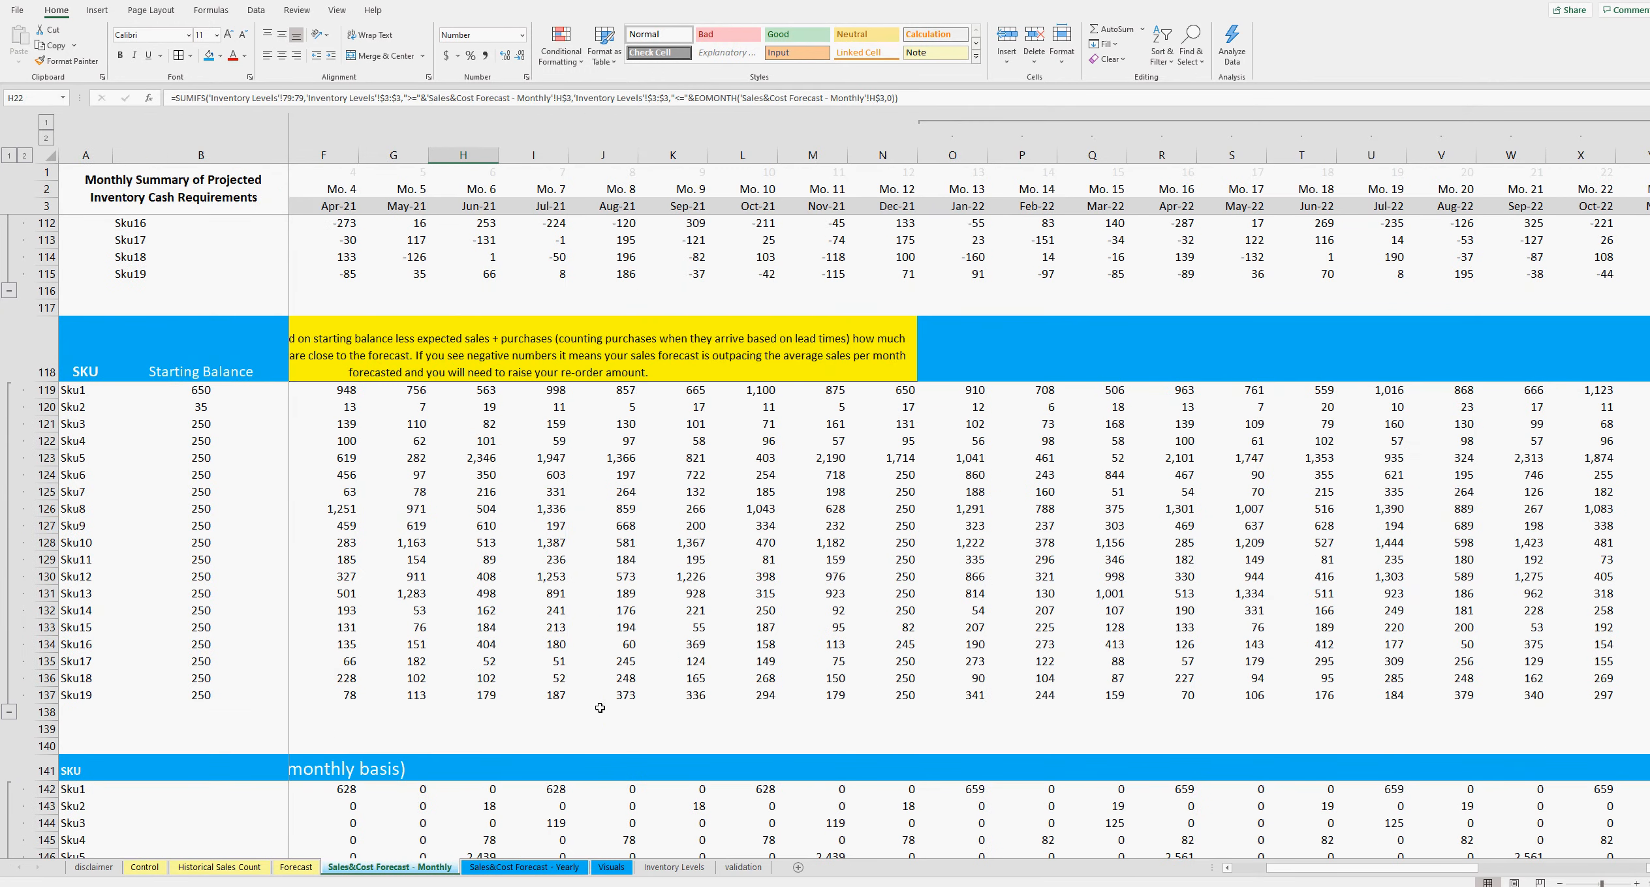
- Examine the projected monthly balances of Sku6, Sku7 and Sku9 in the V2 table for negative inventory
{"action": "left_click", "coordinate": [463, 483]}
{"action": "key", "text": "Right"}
{"action": "key", "text": "Right"}
{"action": "key", "text": "Right"}
{"action": "key", "text": "Right"}
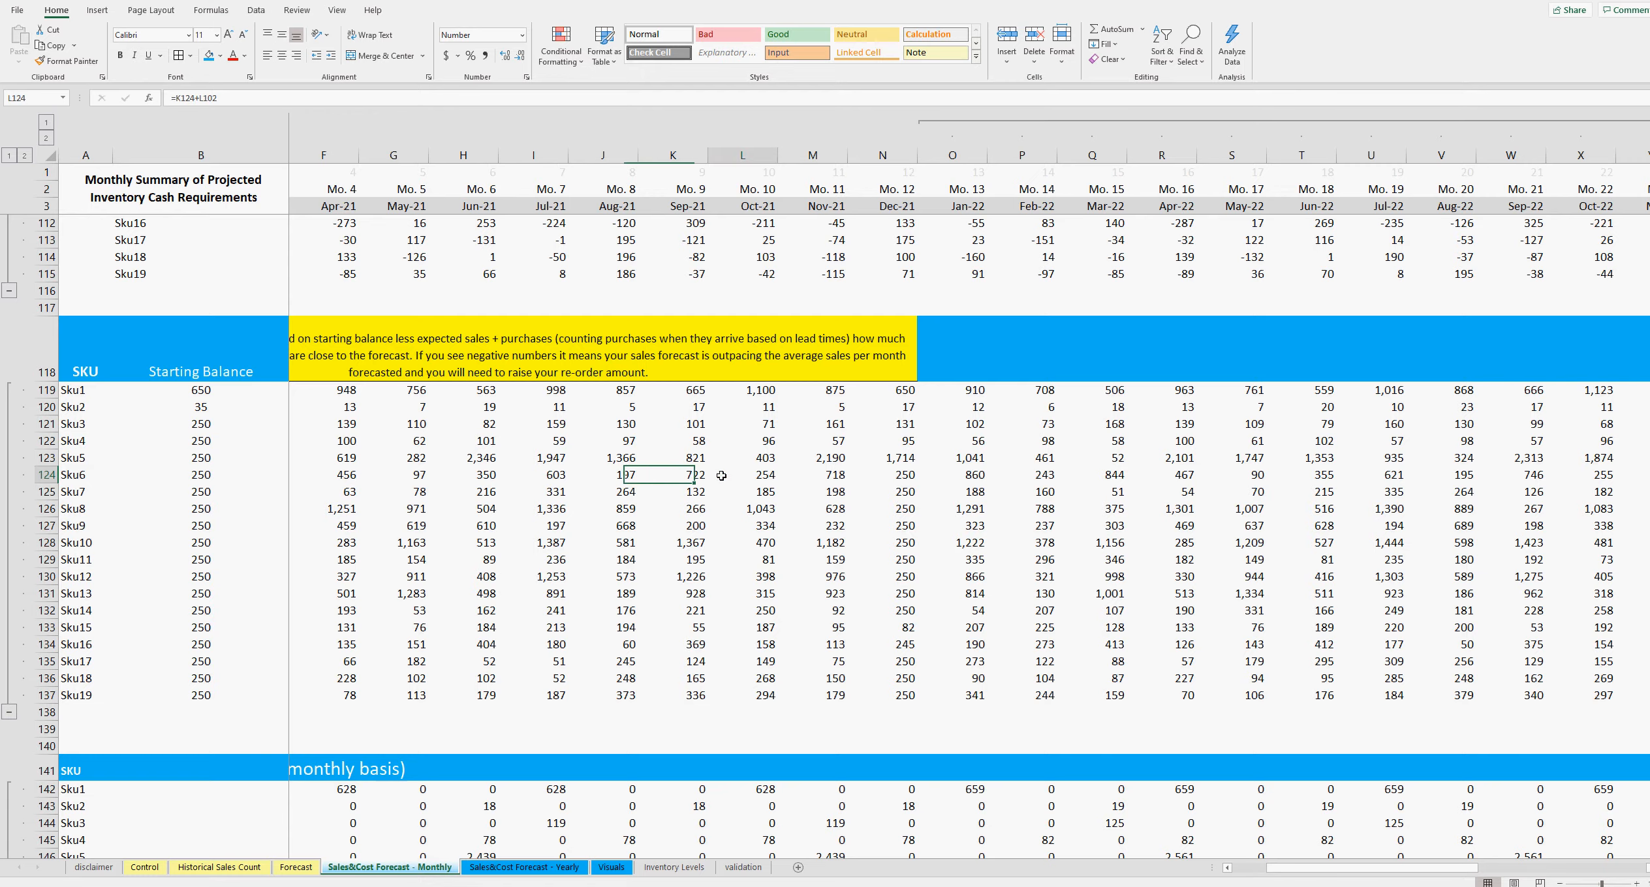
{"action": "left_click", "coordinate": [954, 490]}
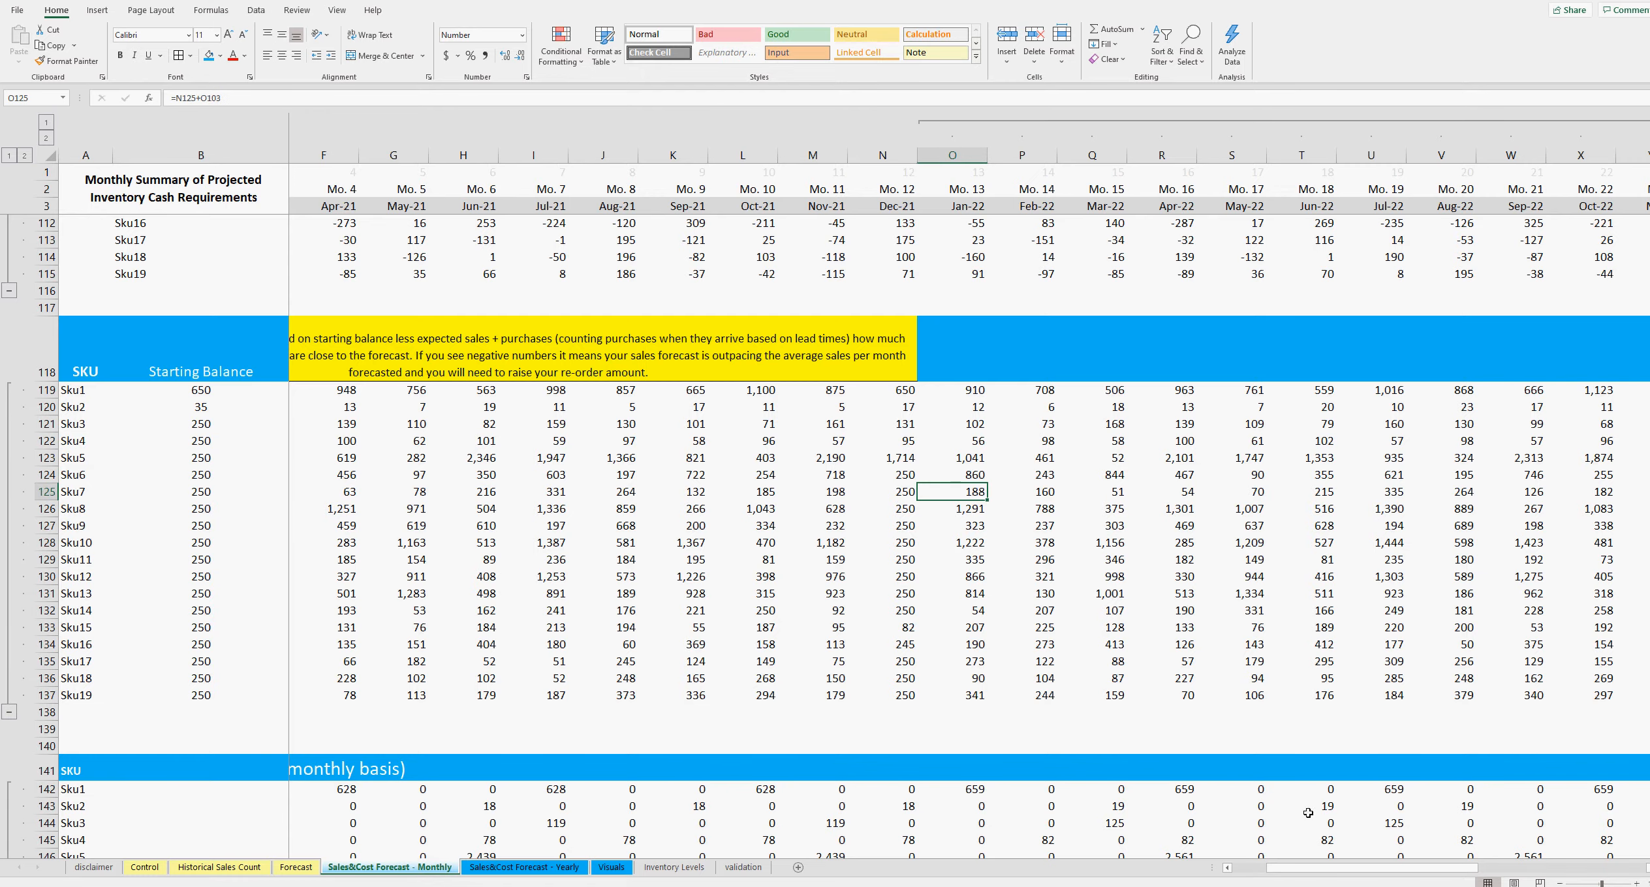
{"action": "mouse_move", "coordinate": [1319, 868]}
{"action": "left_mouse_down"}
{"action": "mouse_move", "coordinate": [1480, 864]}
{"action": "mouse_move", "coordinate": [1289, 865]}
{"action": "left_mouse_up"}
{"action": "left_click", "coordinate": [718, 526]}
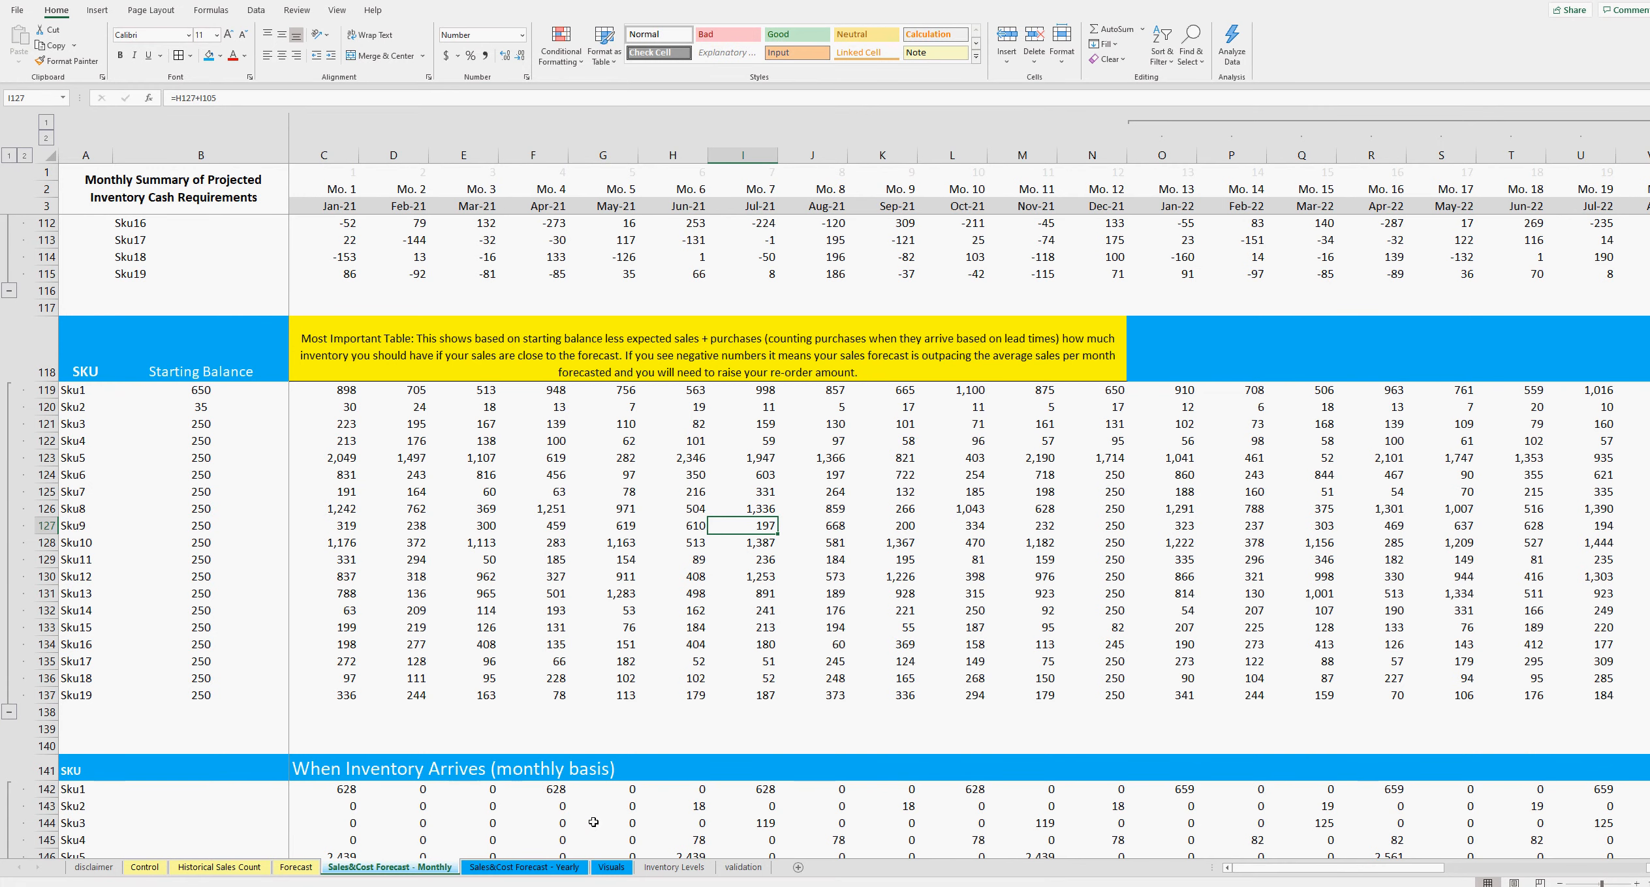
- Switch to the original Inventory Re-Stocking workbook and find the Most Important Table in its Sales&Cost Forecast - Monthly sheet
{"action": "mouse_move", "coordinate": [528, 886]}
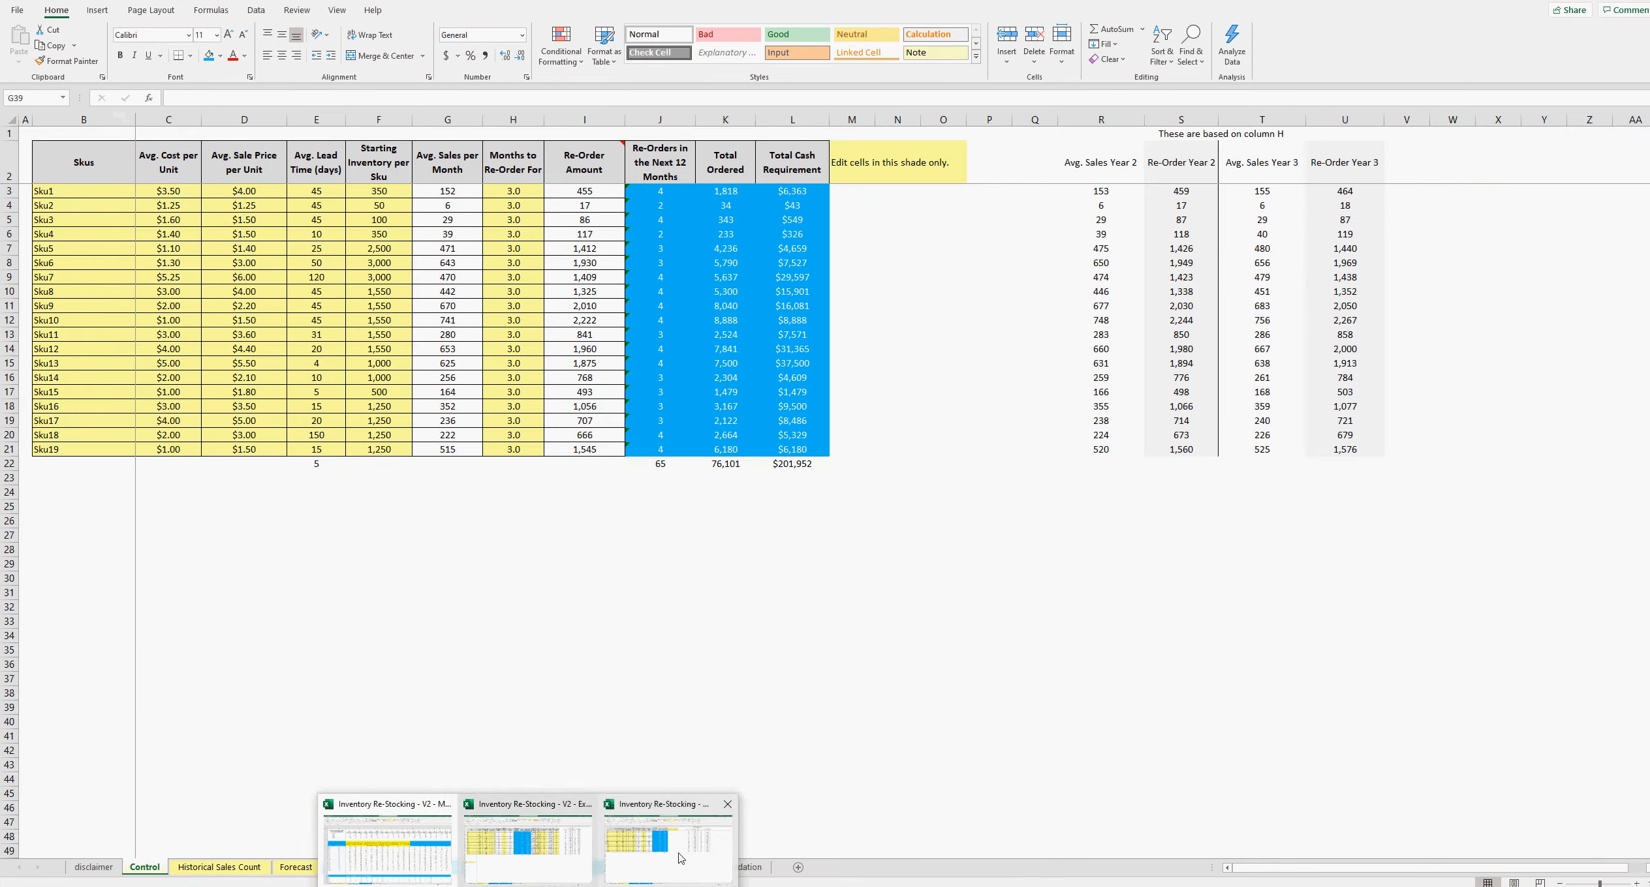
{"action": "left_click", "coordinate": [679, 858]}
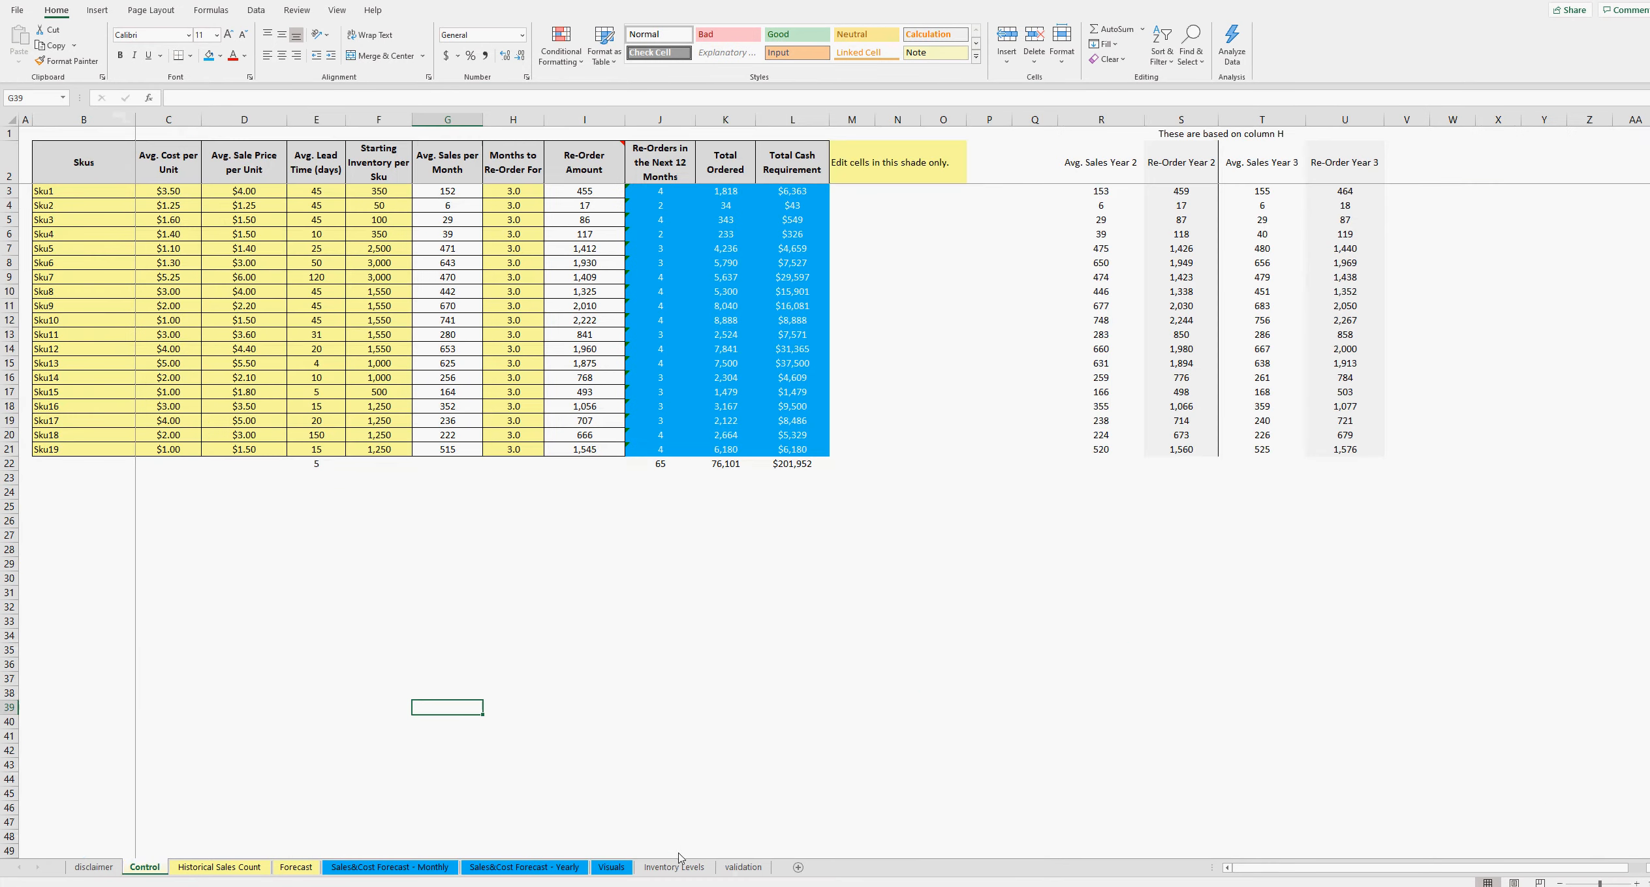
{"action": "left_click", "coordinate": [428, 870]}
{"action": "scroll", "coordinate": [643, 740], "scroll_direction": "down", "scroll_amount": 16}
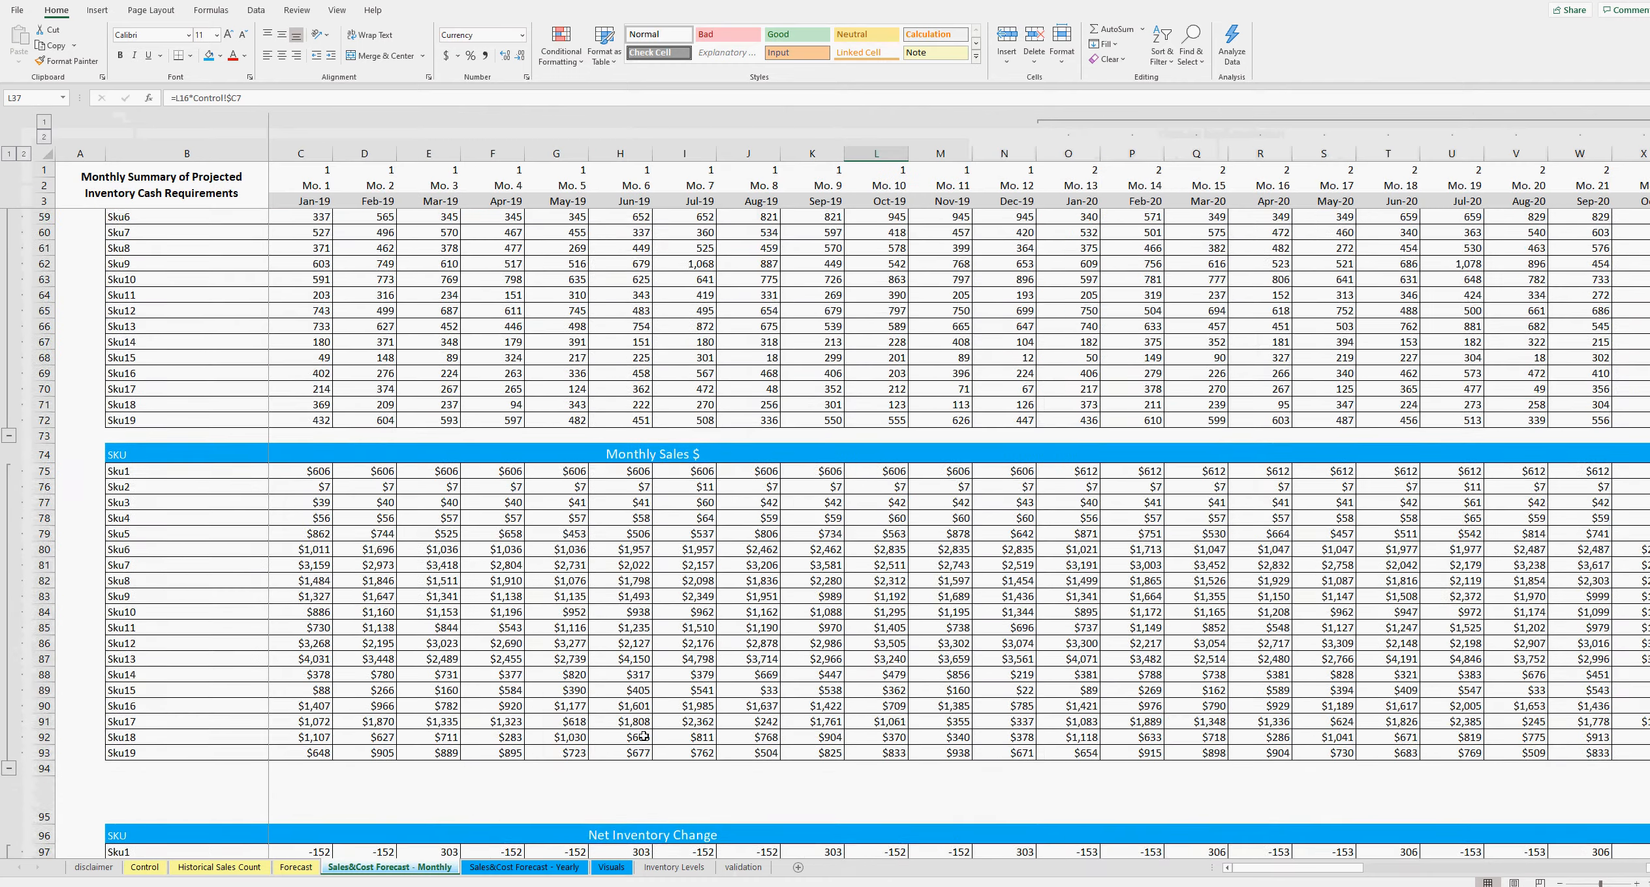
{"action": "scroll", "coordinate": [645, 734], "scroll_direction": "down", "scroll_amount": 16}
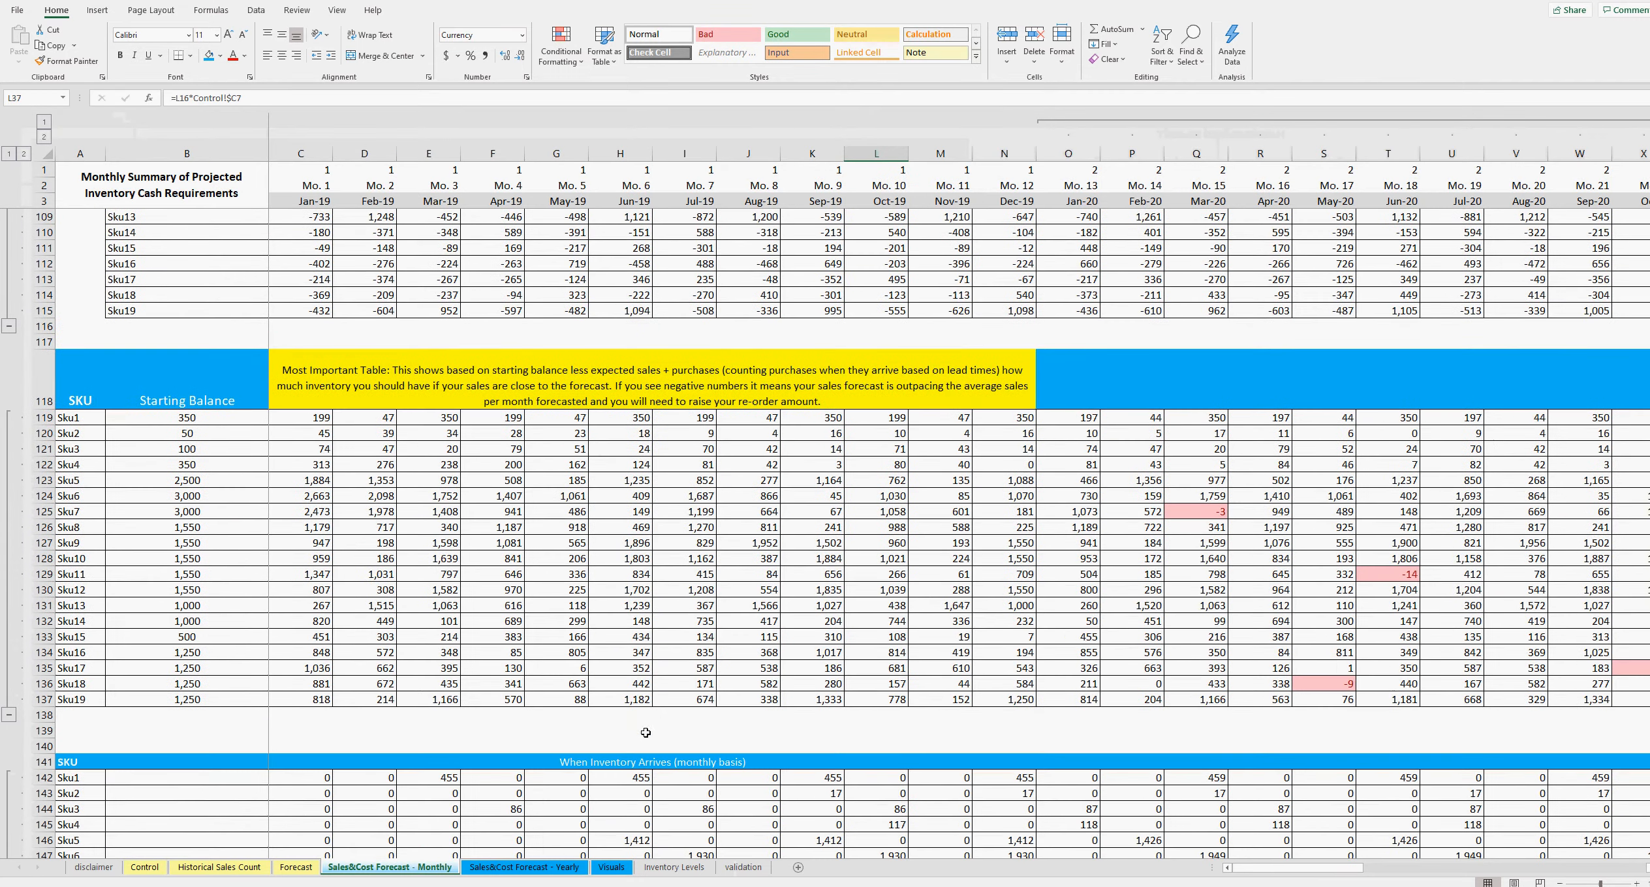
- Trace Sku7's projected inventory balance from Mar-20 through the final forecast months of the original model
{"action": "left_click", "coordinate": [1193, 513]}
{"action": "key", "text": "Right"}
{"action": "key", "text": "Right"}
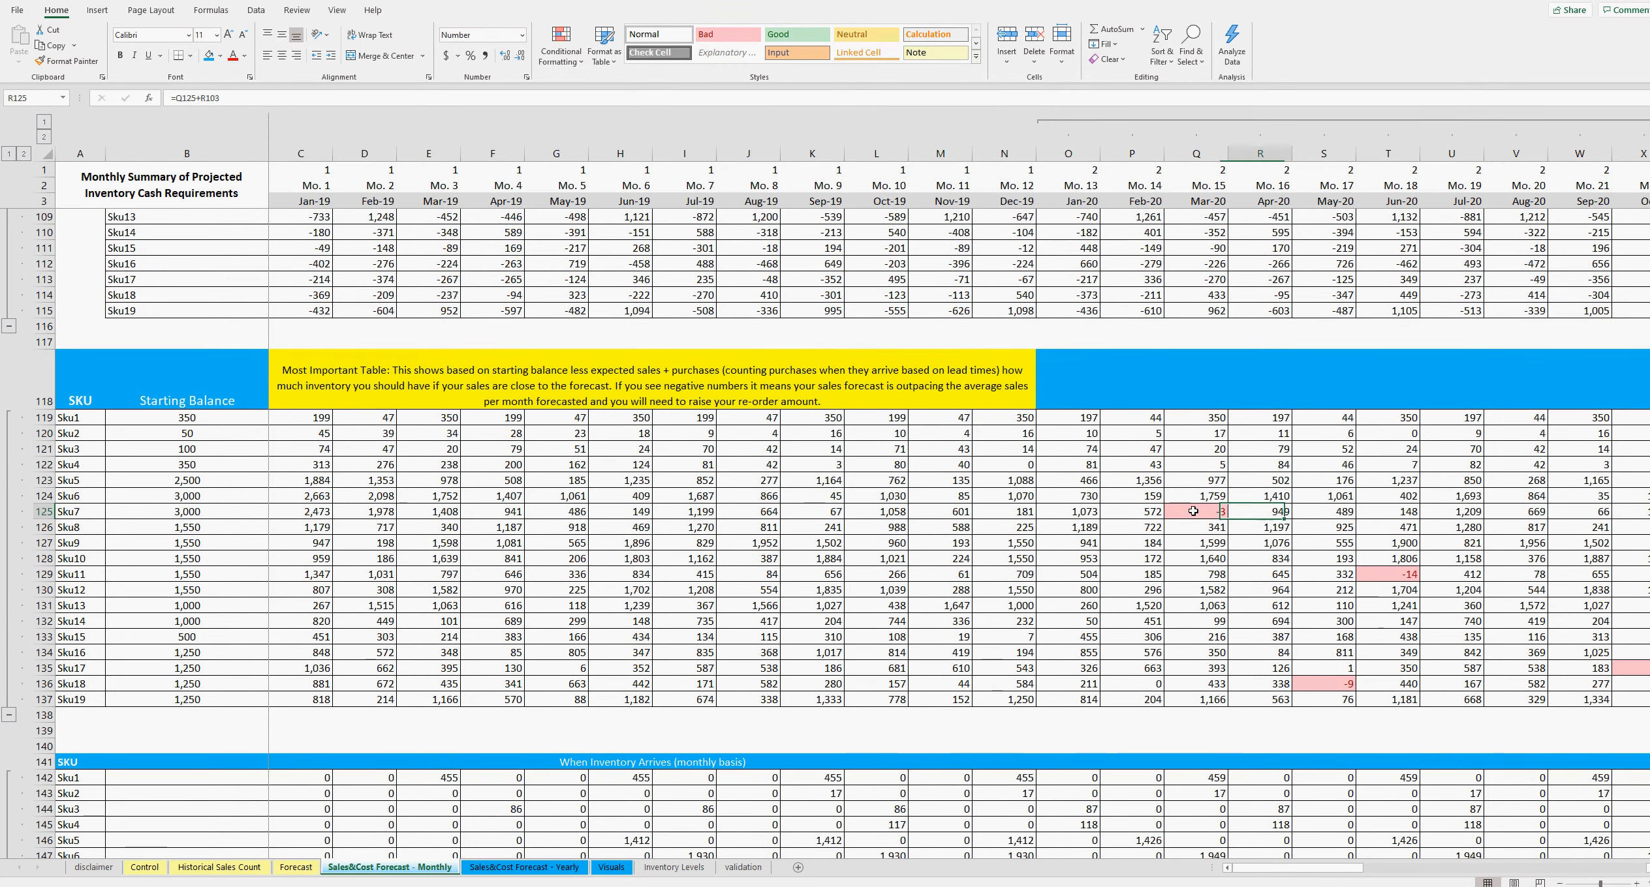
{"action": "key", "text": "Right"}
{"action": "key", "text": "Right"}
{"action": "key", "text": "Right"}
{"action": "key", "text": "Right"}
{"action": "key", "text": "Right"}
{"action": "key", "text": "Right"}
{"action": "key", "text": "Right"}
{"action": "key", "text": "Right"}
{"action": "key", "text": "Right"}
{"action": "key", "text": "Right"}
{"action": "key", "text": "Right"}
{"action": "key", "text": "Right"}
{"action": "key", "text": "Right"}
{"action": "key", "text": "Right"}
{"action": "key", "text": "Right"}
{"action": "key", "text": "Right"}
{"action": "key", "text": "Right"}
{"action": "key", "text": "Right"}
{"action": "key", "text": "Right"}
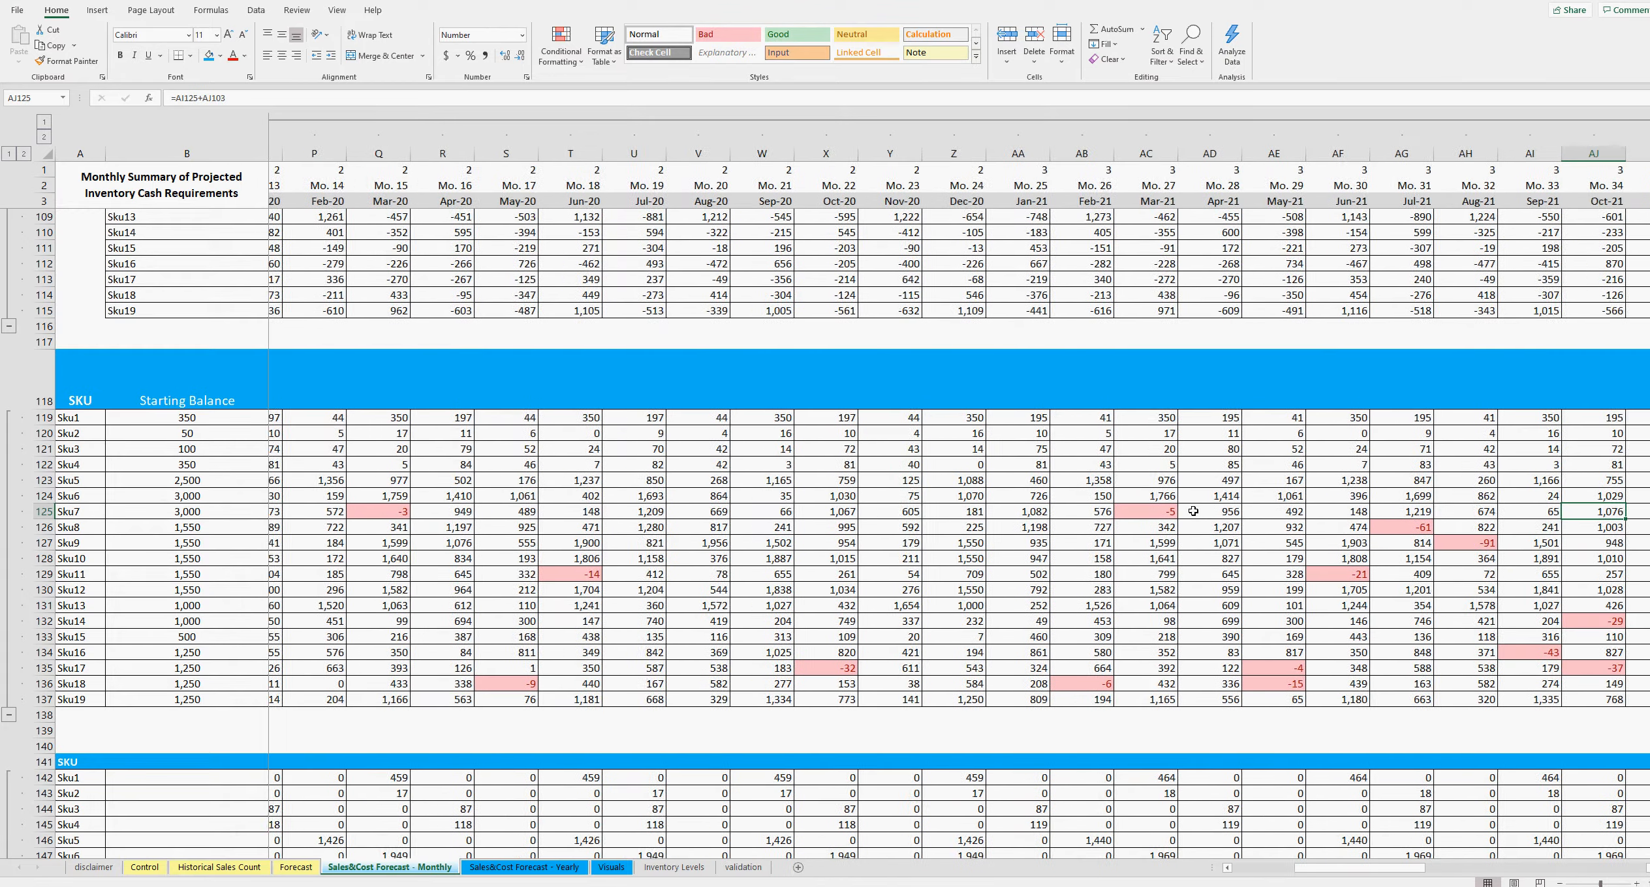
{"action": "key", "text": "Right"}
- Check the late-2021 projected balances from Sku8 down to Sku17, including the negative Sku16 balance in Sep-21
{"action": "key", "text": "Left"}
{"action": "key", "text": "Left"}
{"action": "key", "text": "Left"}
{"action": "key", "text": "Down"}
{"action": "key", "text": "Down"}
{"action": "key", "text": "Down"}
{"action": "key", "text": "Down"}
{"action": "key", "text": "Down"}
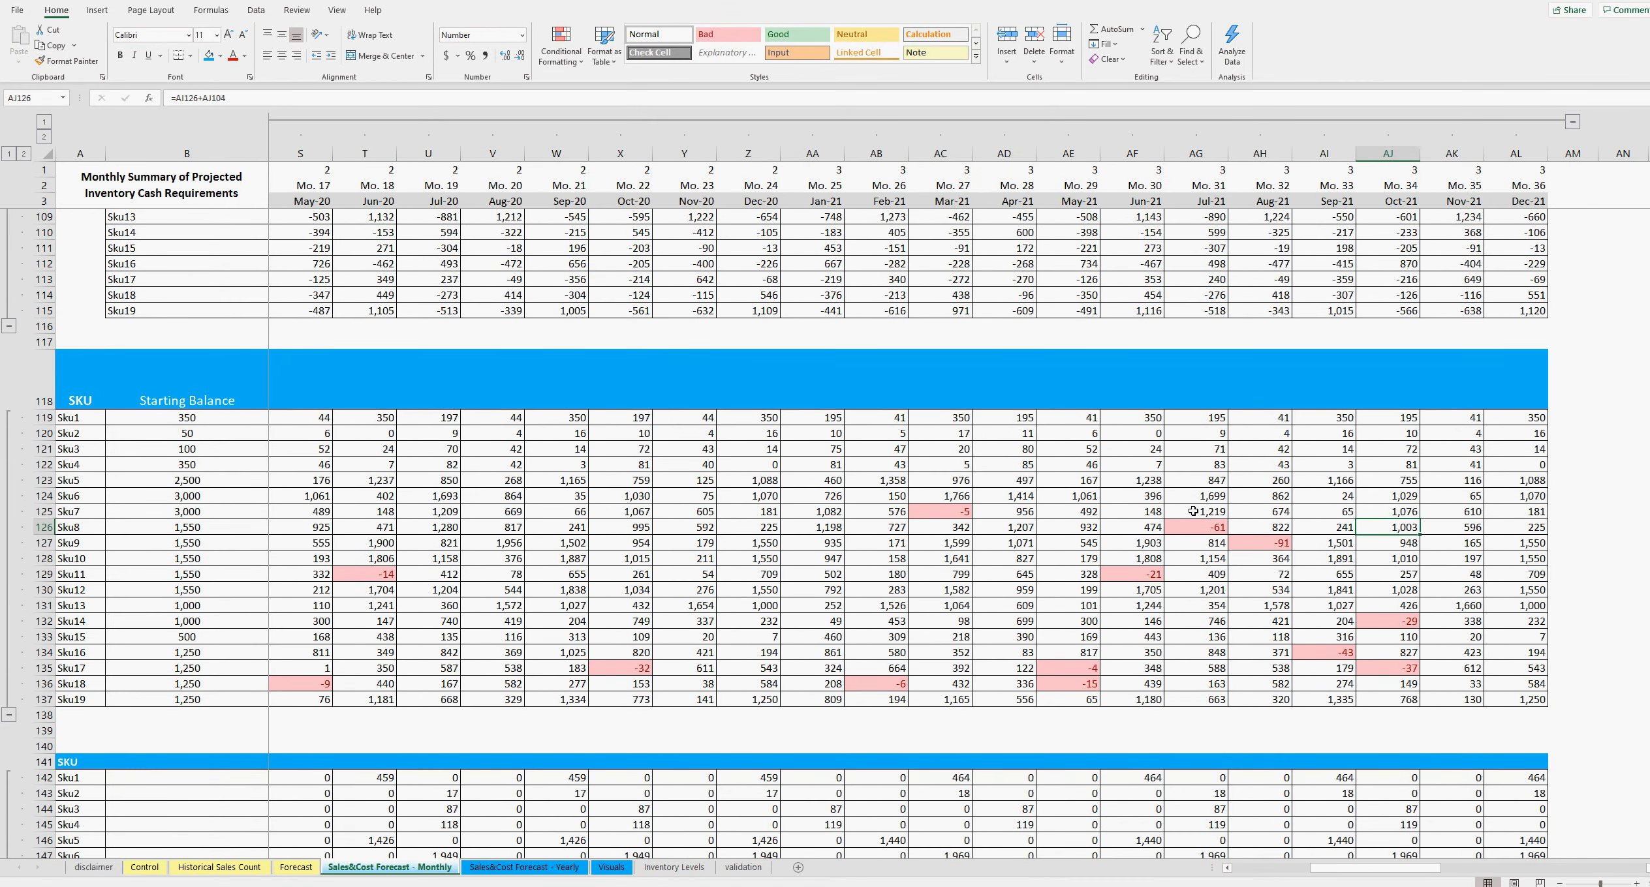
{"action": "key", "text": "Down"}
{"action": "key", "text": "Down"}
{"action": "key", "text": "Down"}
{"action": "key", "text": "Down"}
{"action": "key", "text": "Down"}
{"action": "key", "text": "Left"}
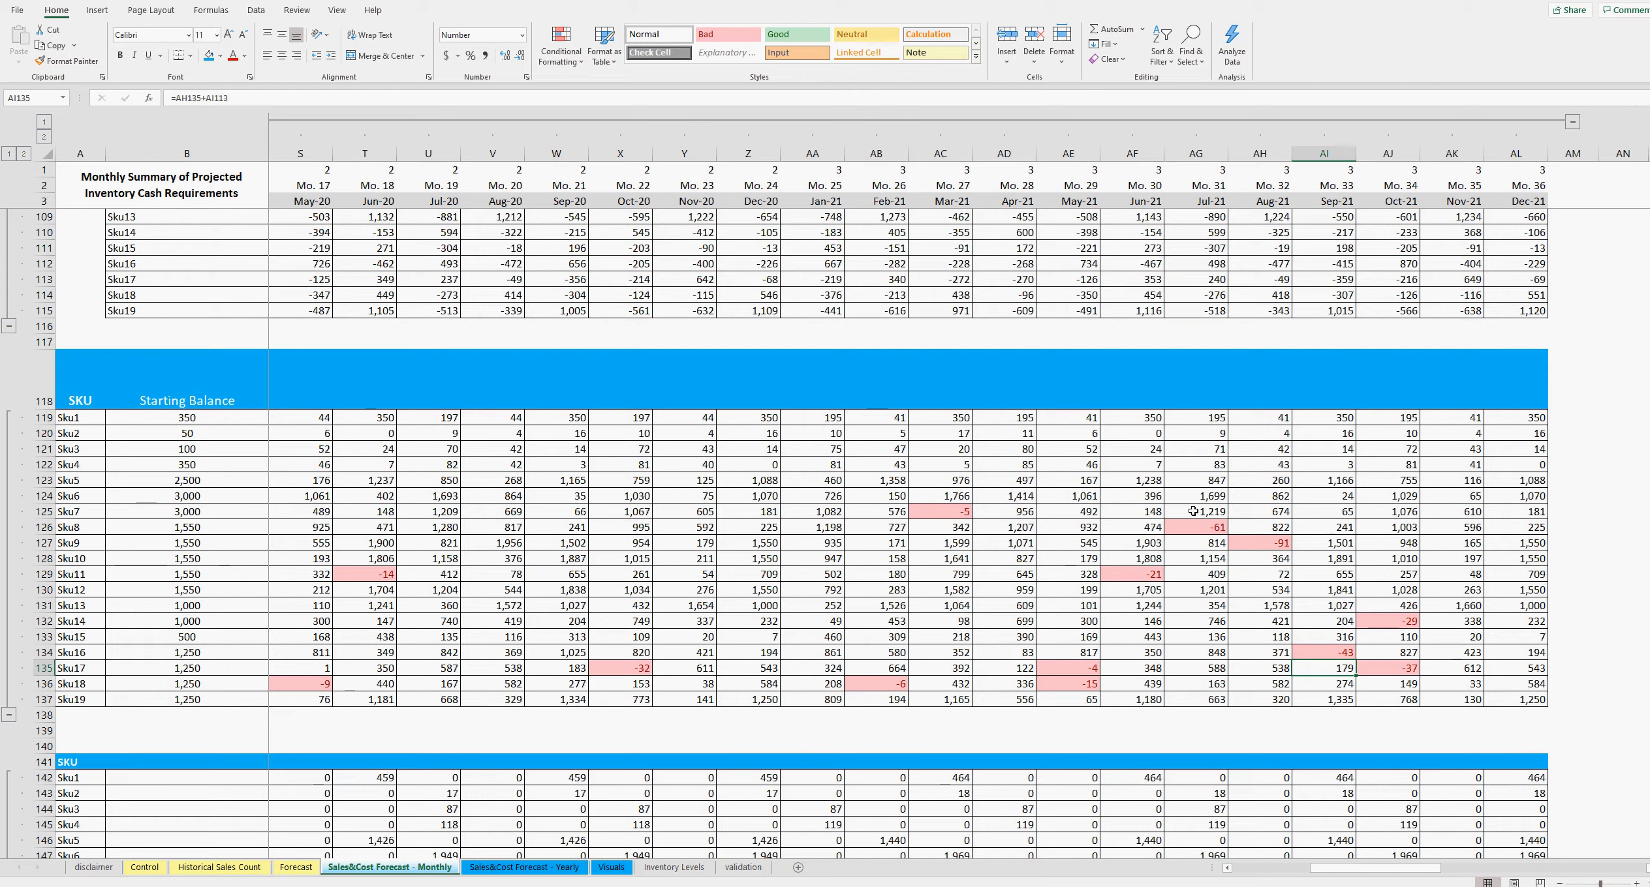
{"action": "key", "text": "Up"}
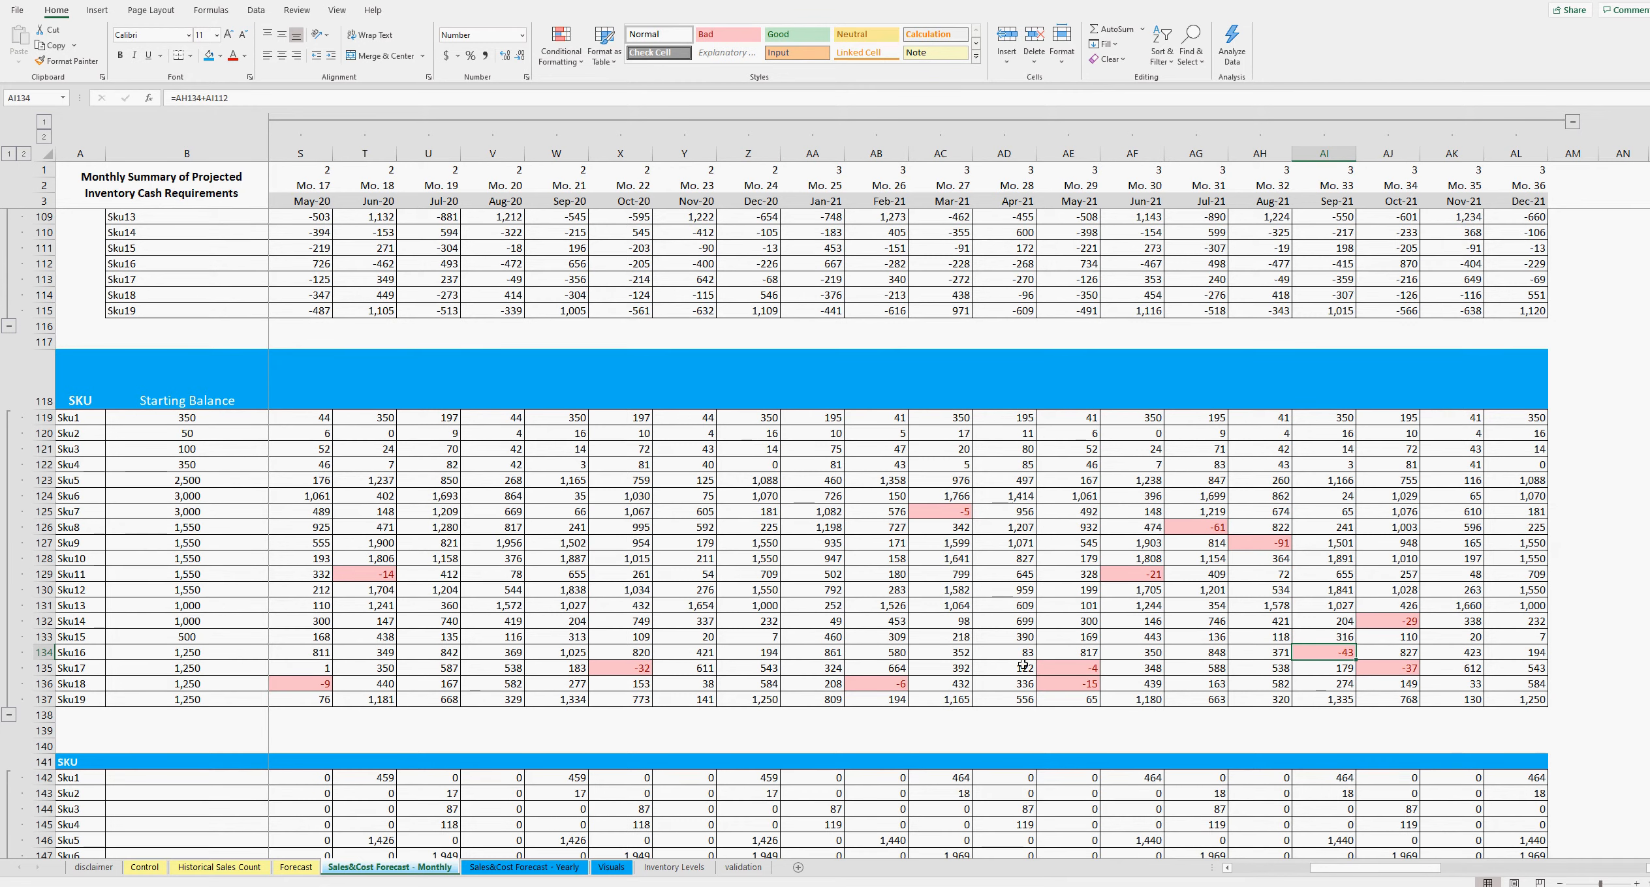
- Open the Inventory Levels sheet and inspect Sku1's daily running balance around its September 2019 restock on 9/11/2019
{"action": "left_click", "coordinate": [659, 868]}
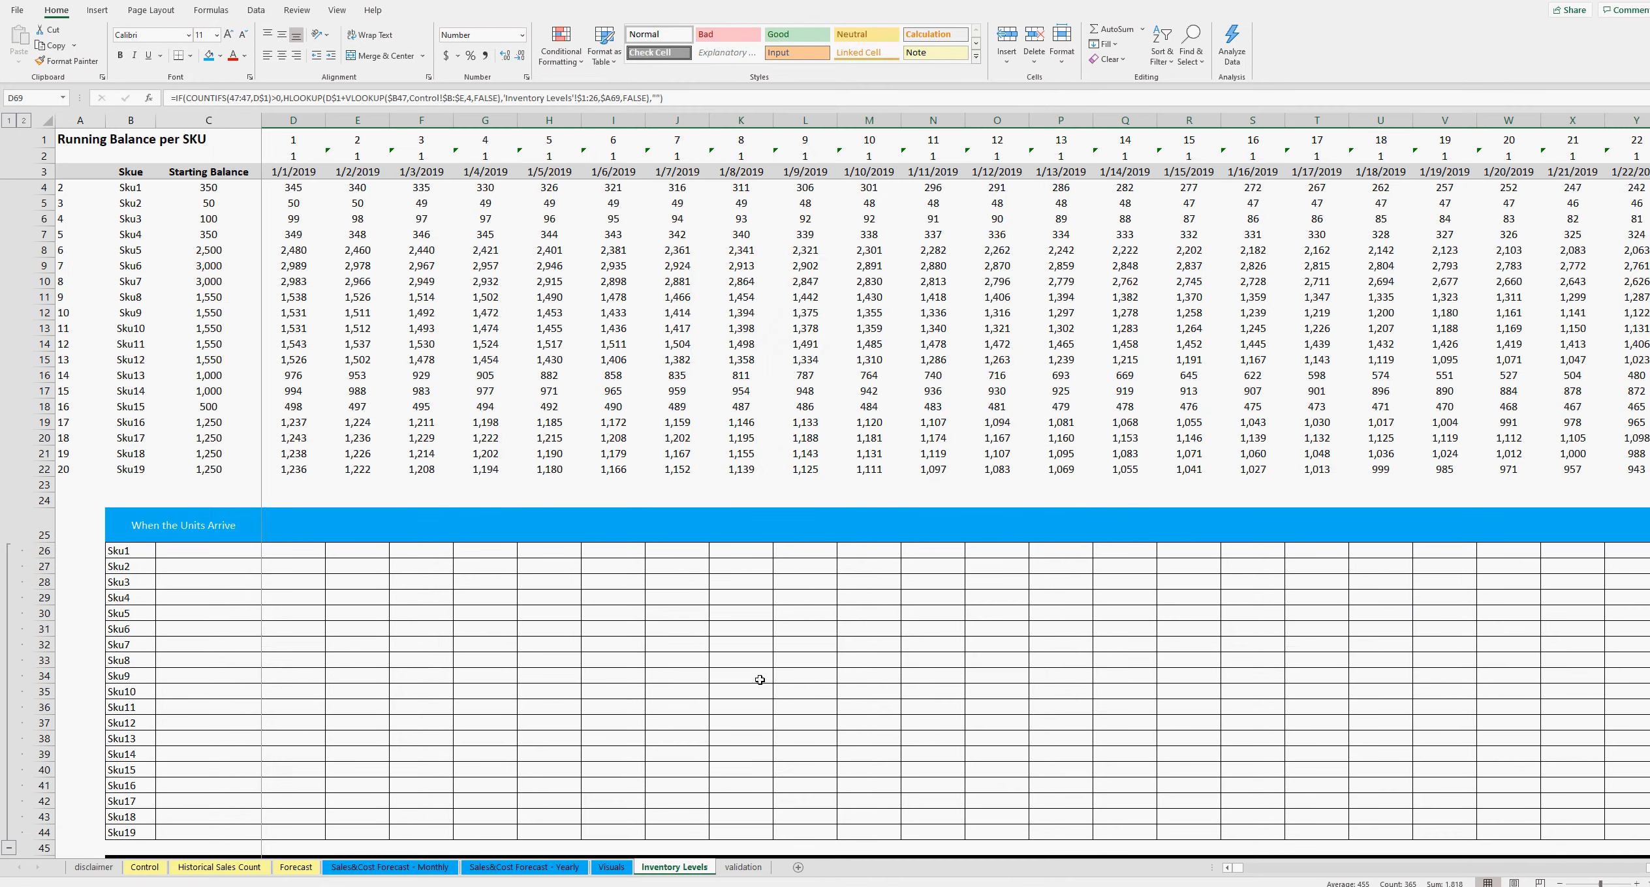
{"action": "left_click", "coordinate": [813, 254]}
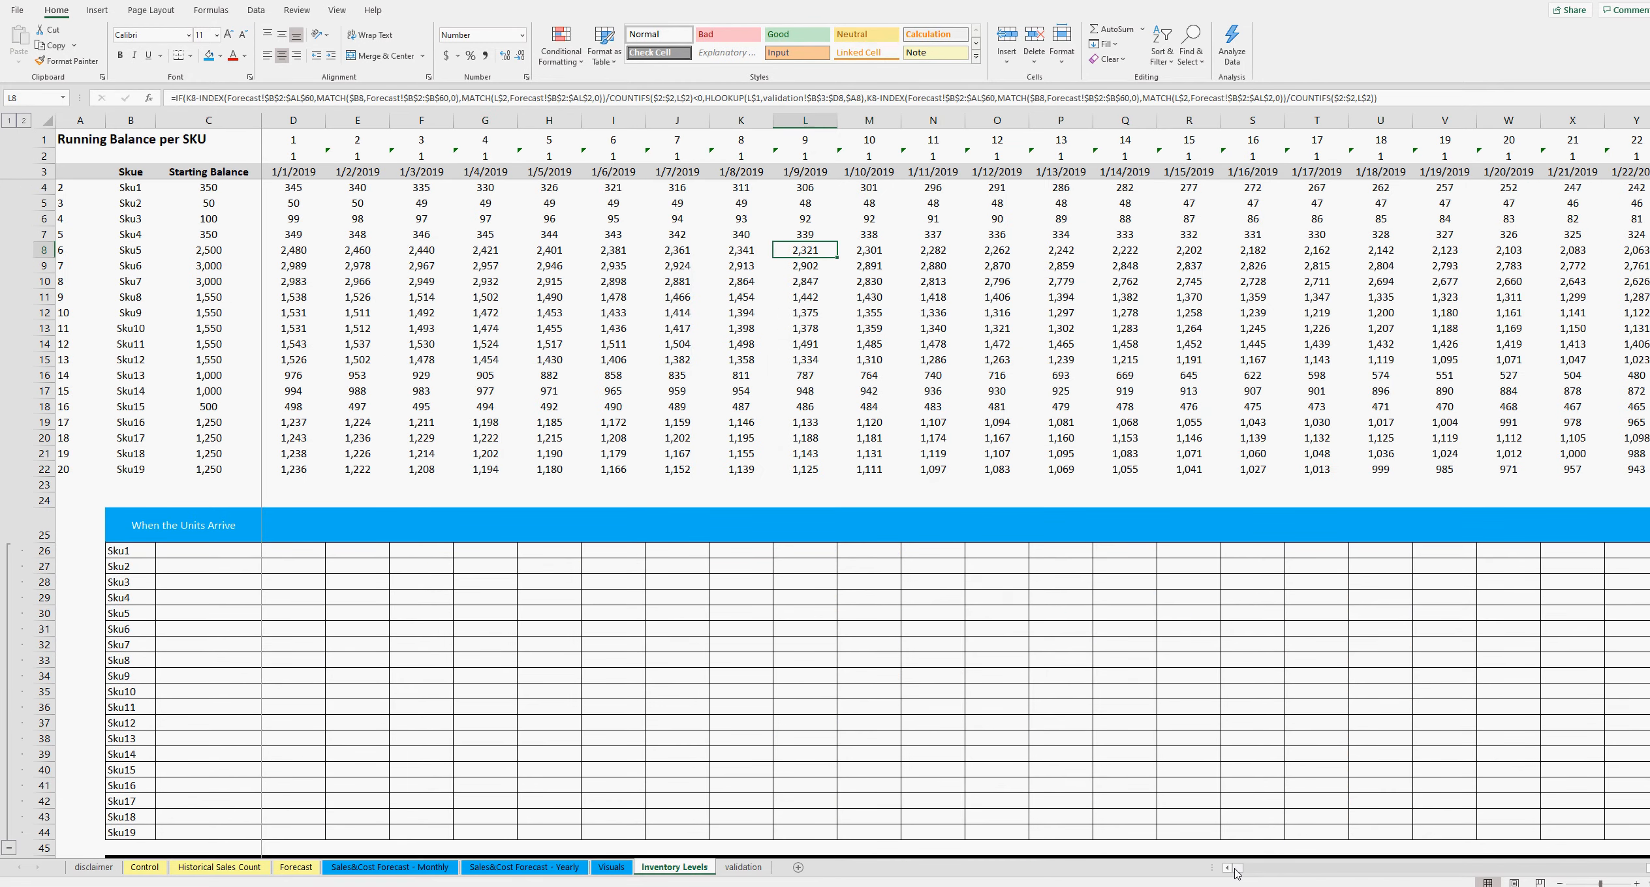
{"action": "left_click_drag", "start_coordinate": [1235, 875], "coordinate": [1320, 882]}
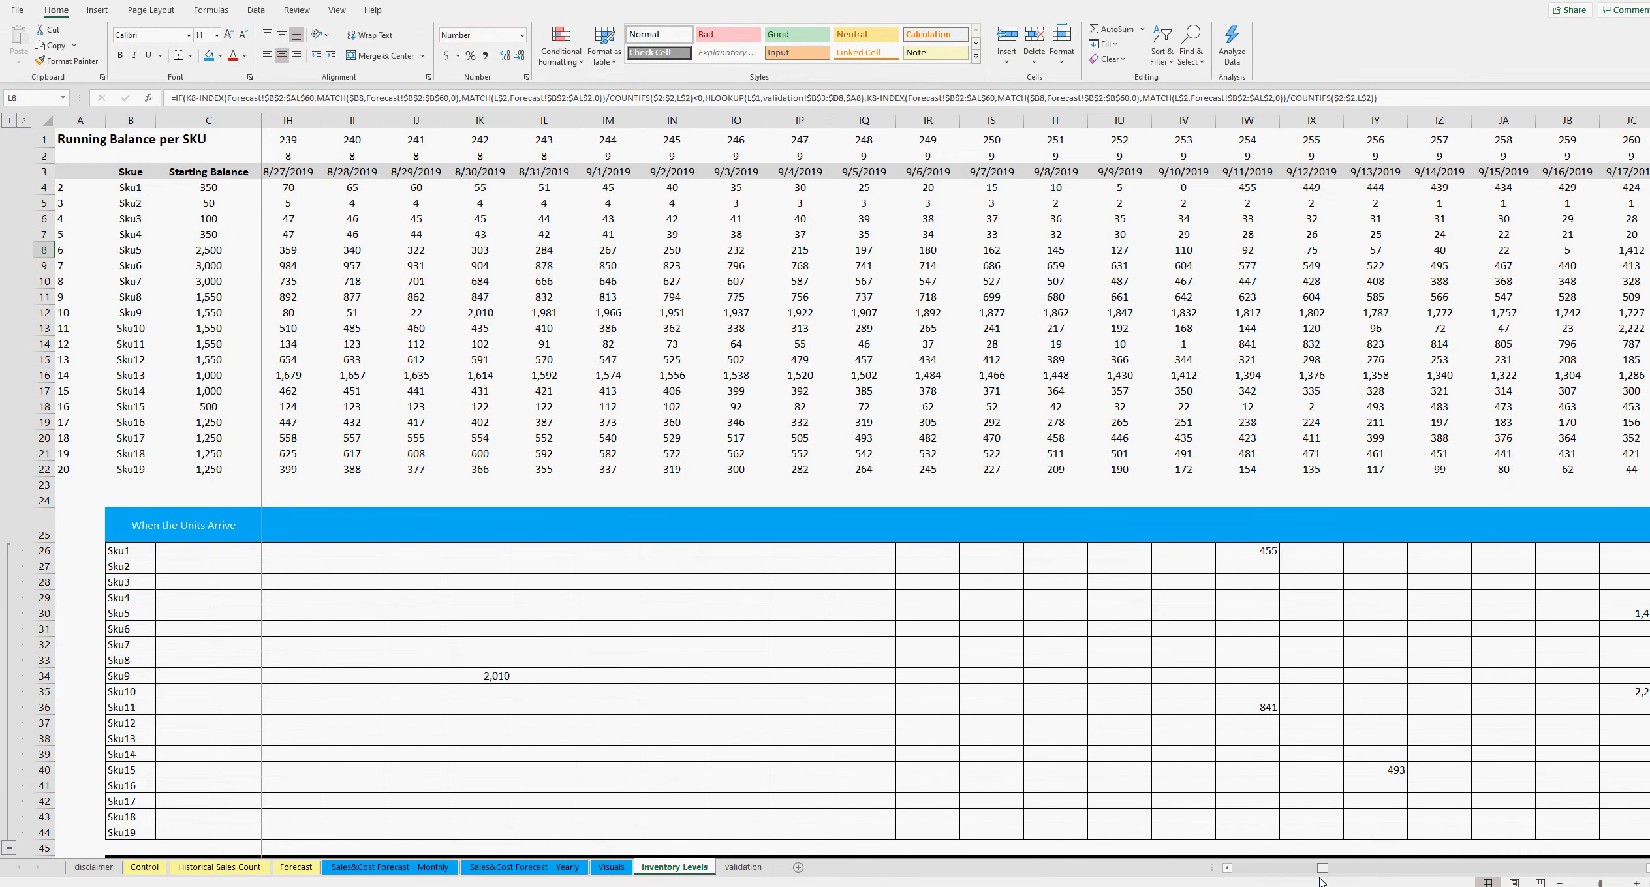
{"action": "left_click", "coordinate": [1139, 188]}
{"action": "left_click", "coordinate": [1249, 186]}
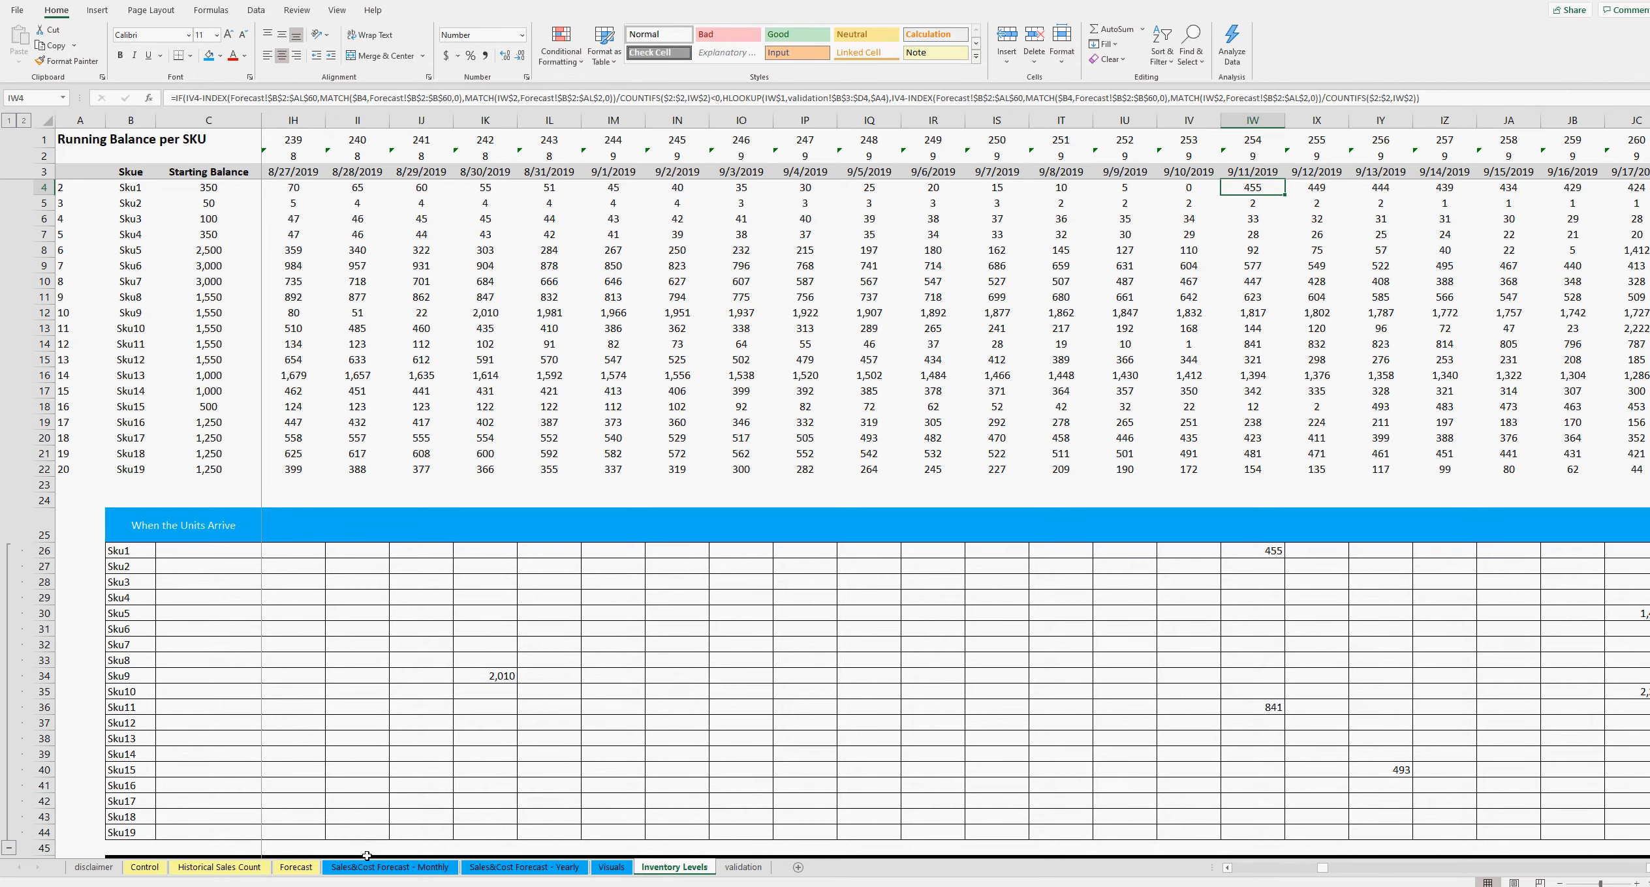
- View the yearly forecast sheet, return to the monthly one, and check the Sku7 and Sku9 balances around Dec-20
{"action": "left_click", "coordinate": [520, 868]}
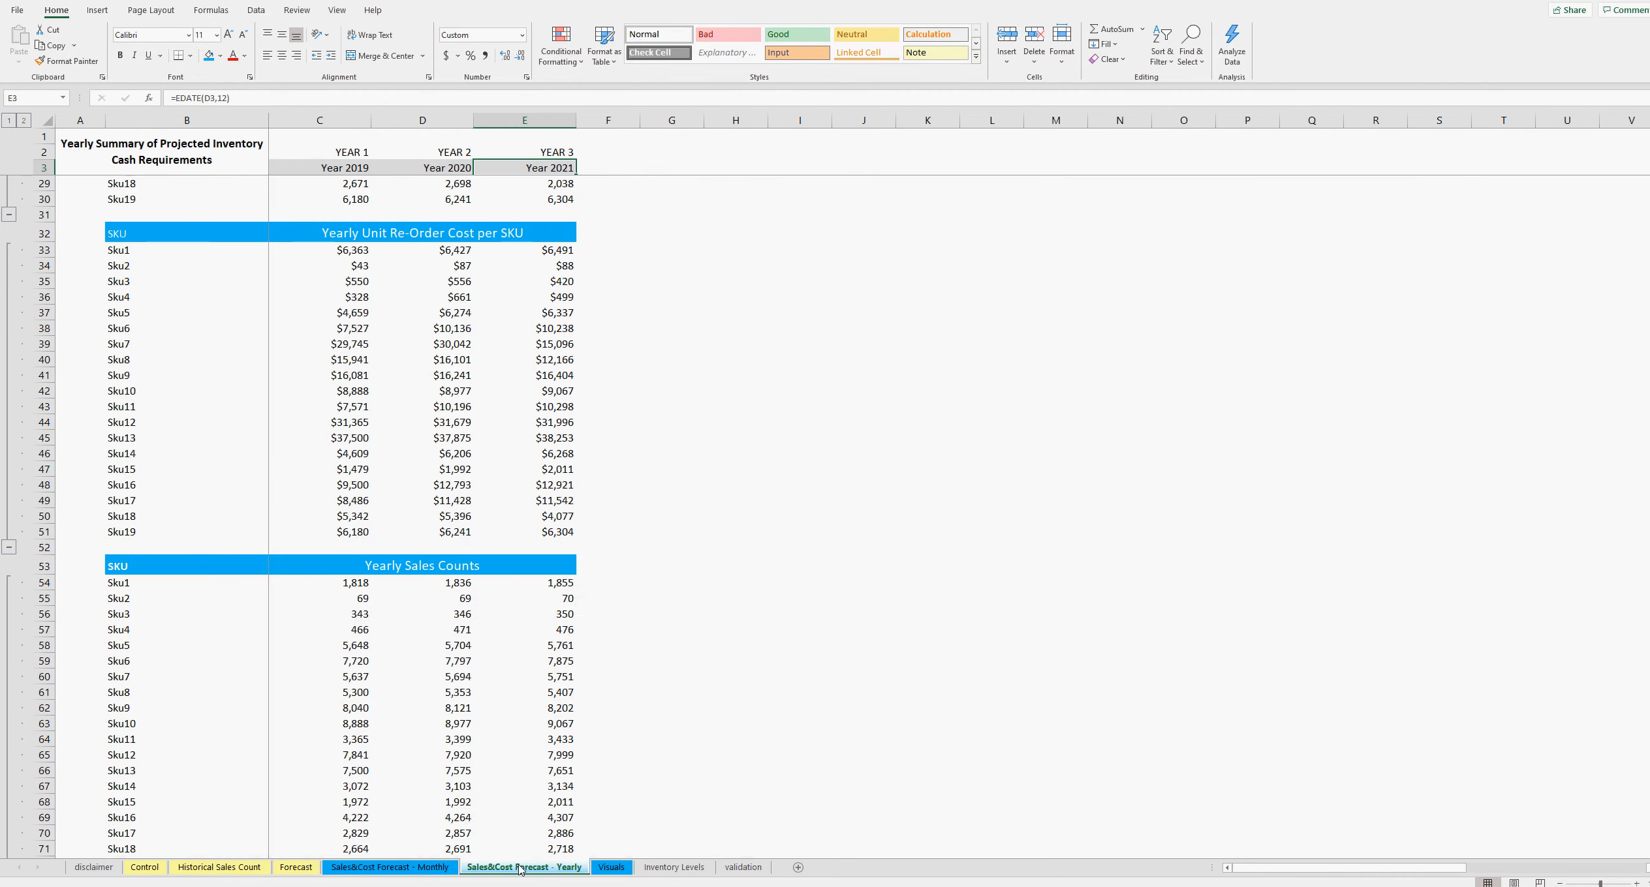
{"action": "left_click", "coordinate": [393, 867]}
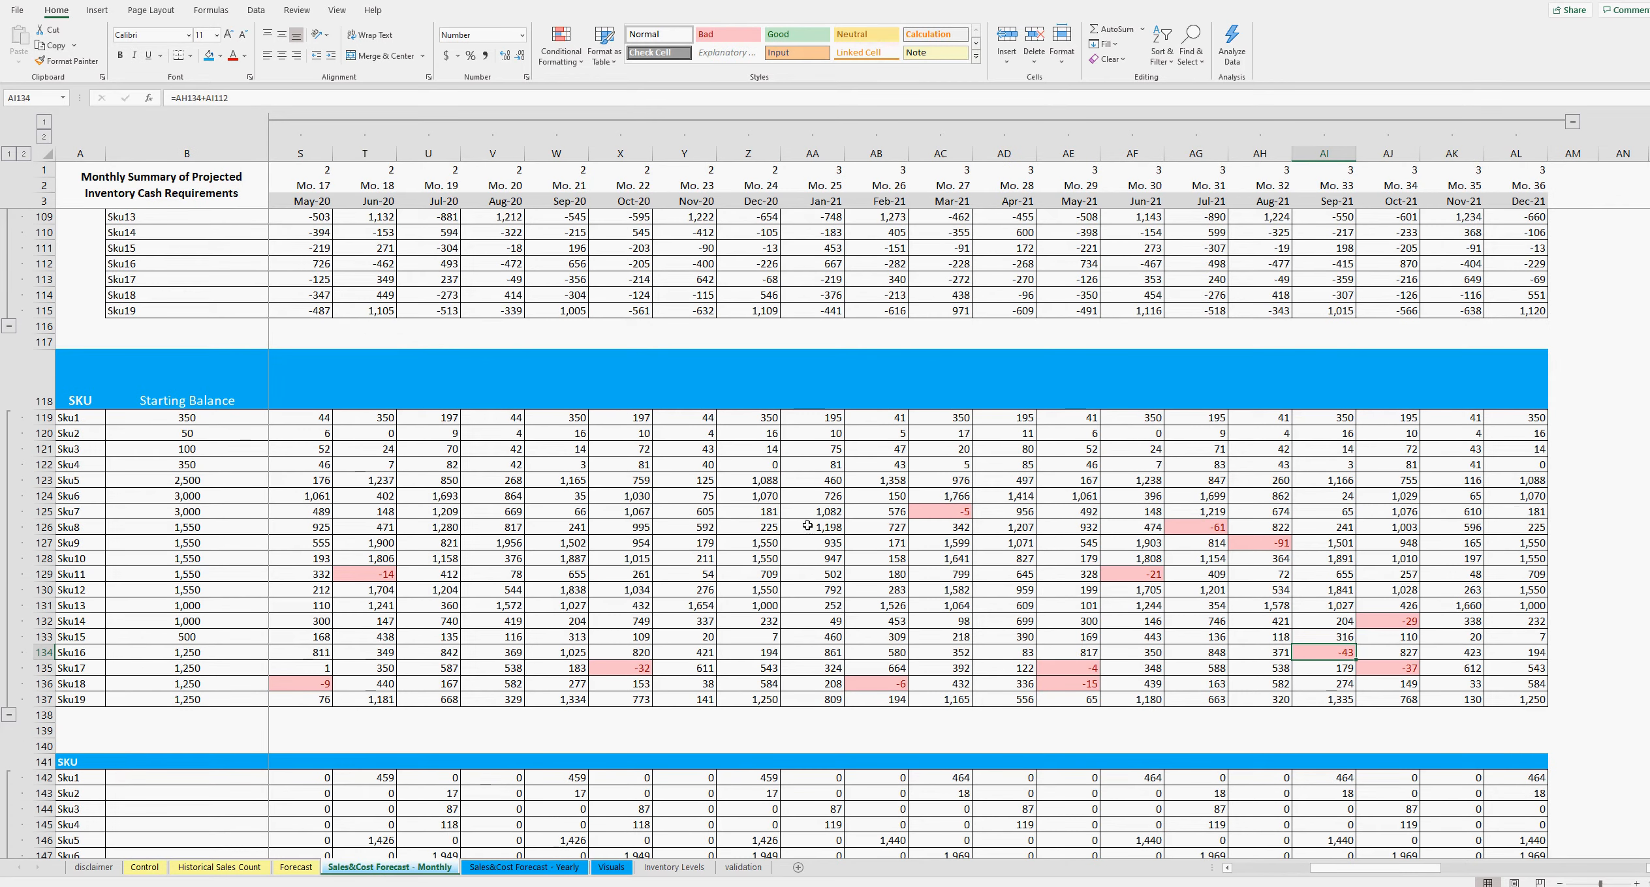
{"action": "left_click", "coordinate": [740, 509]}
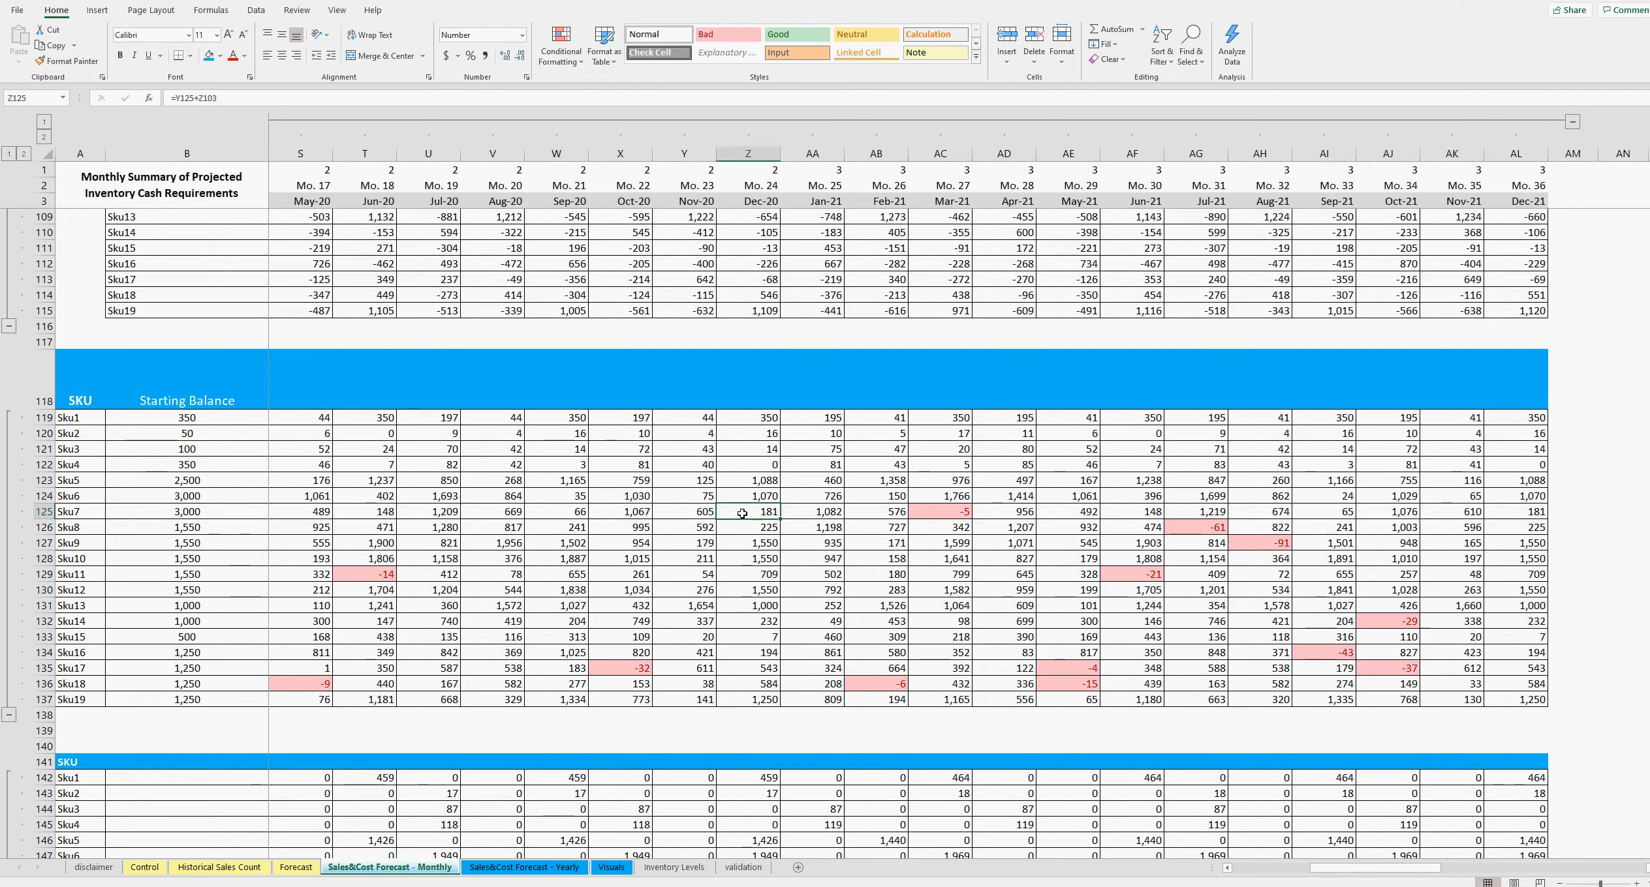
{"action": "left_click", "coordinate": [807, 506]}
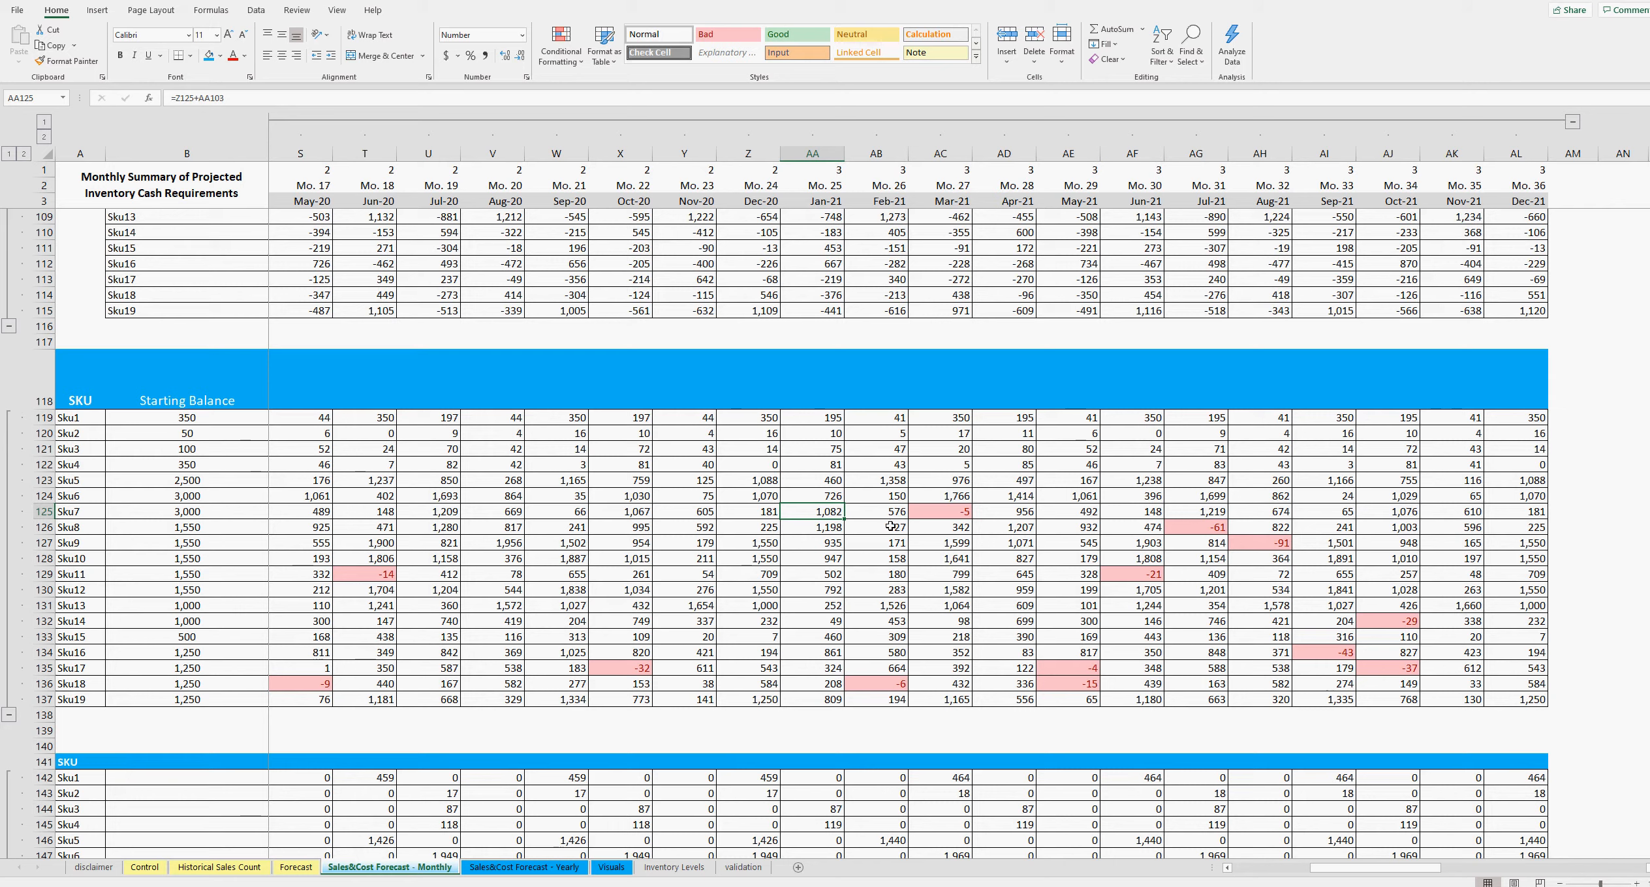
{"action": "left_click", "coordinate": [736, 539]}
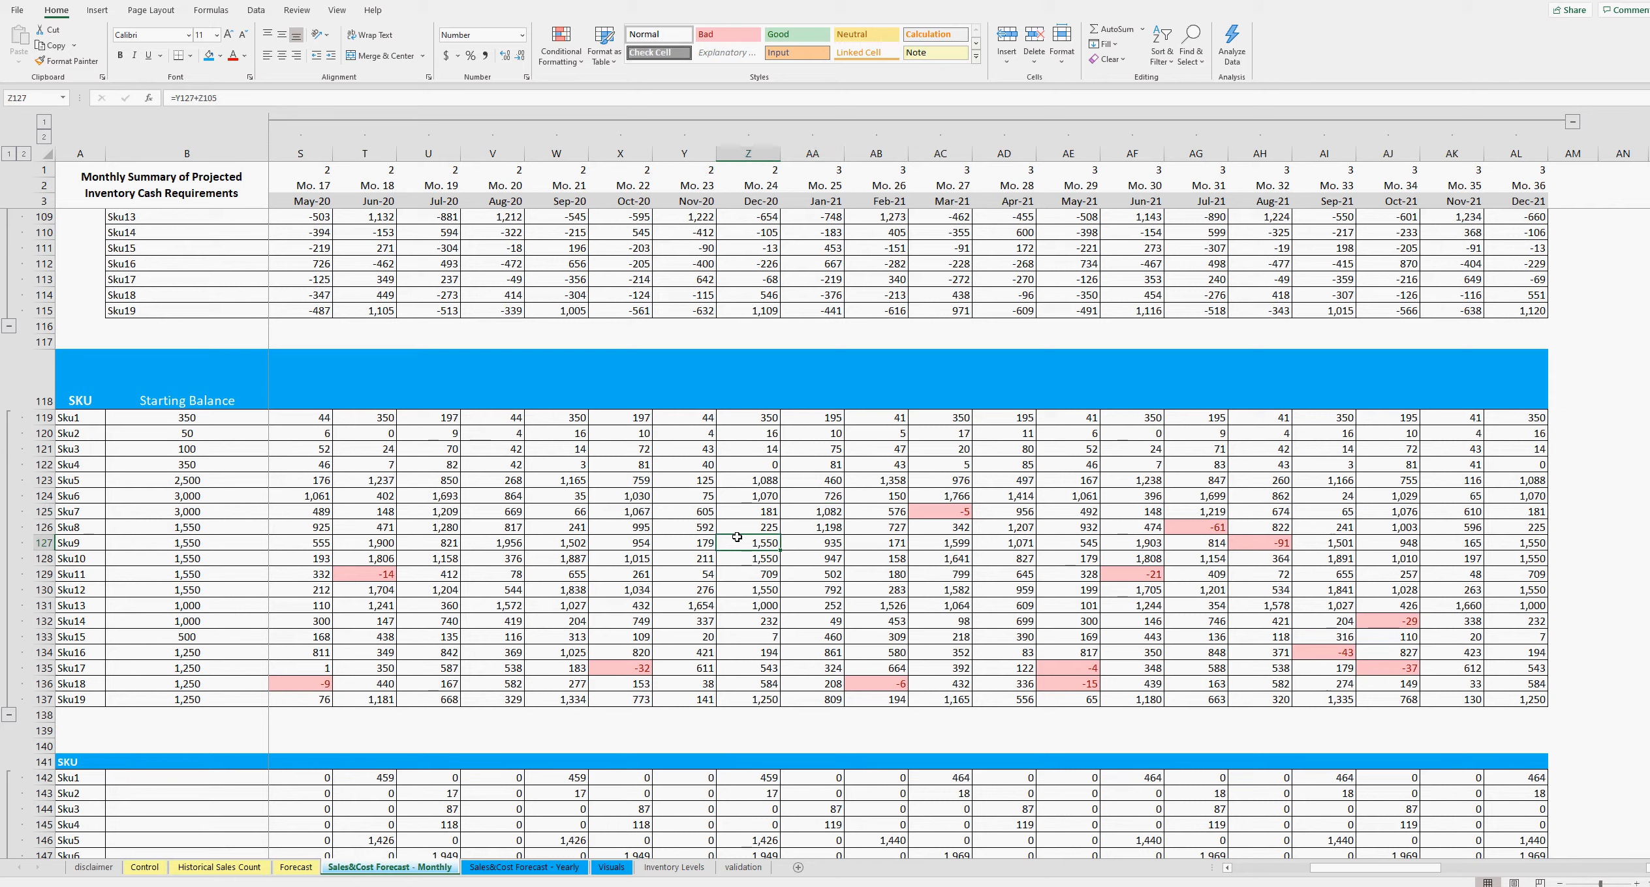
- Inspect the negative balances of Sku7 in Mar-21, Sku16 in Sep-21 and Sku14 in Oct-21
{"action": "left_click", "coordinate": [952, 513]}
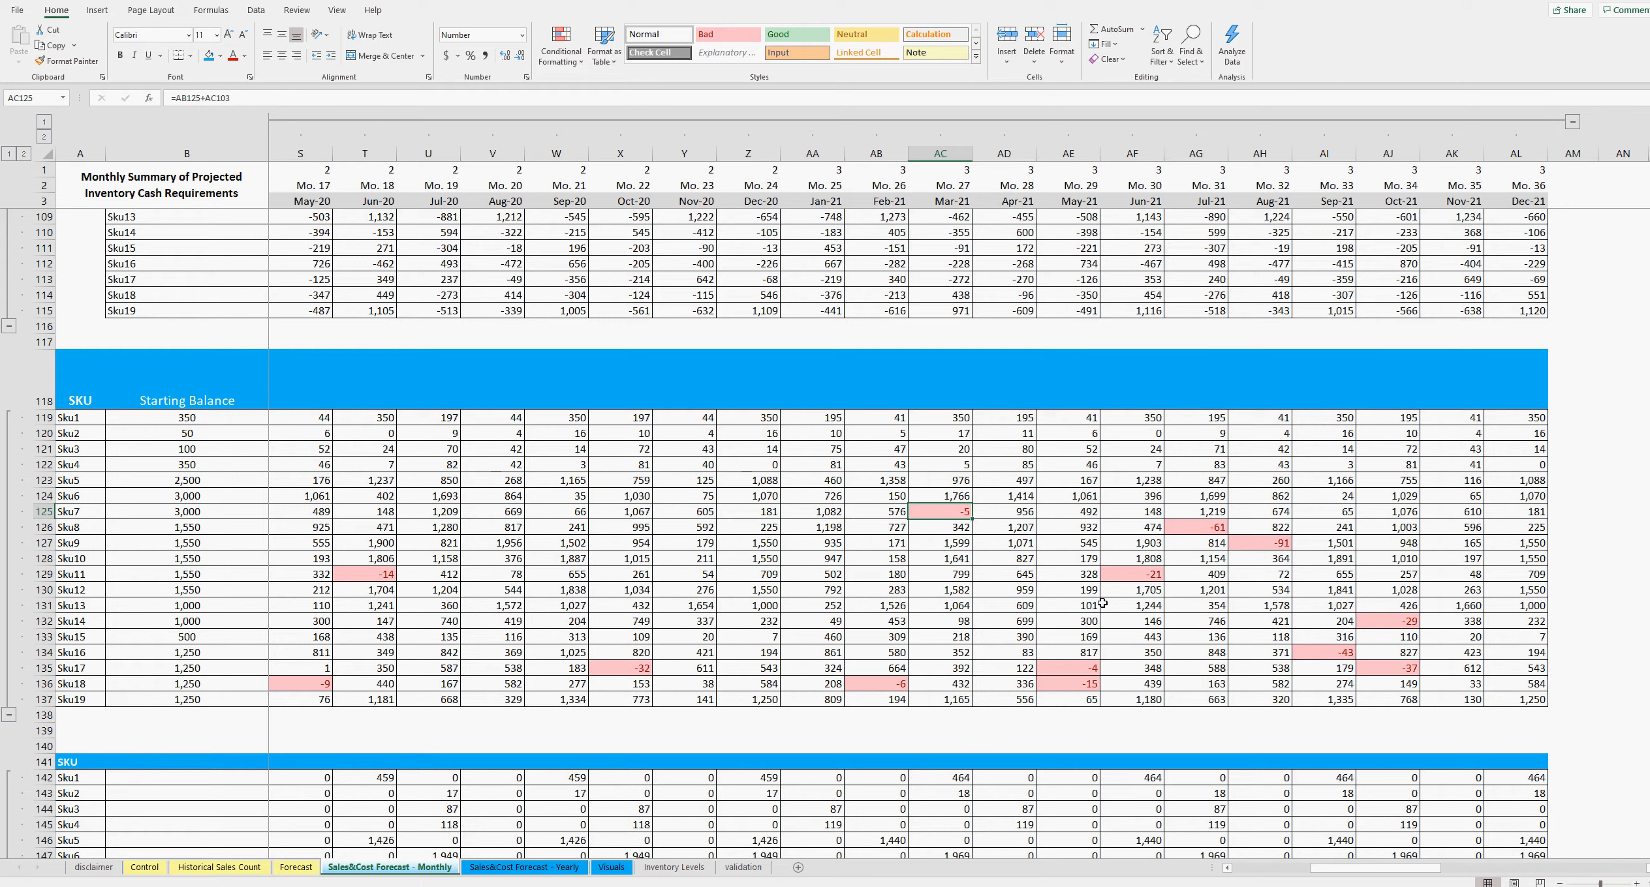
{"action": "left_click", "coordinate": [1103, 652]}
{"action": "left_click", "coordinate": [1328, 652]}
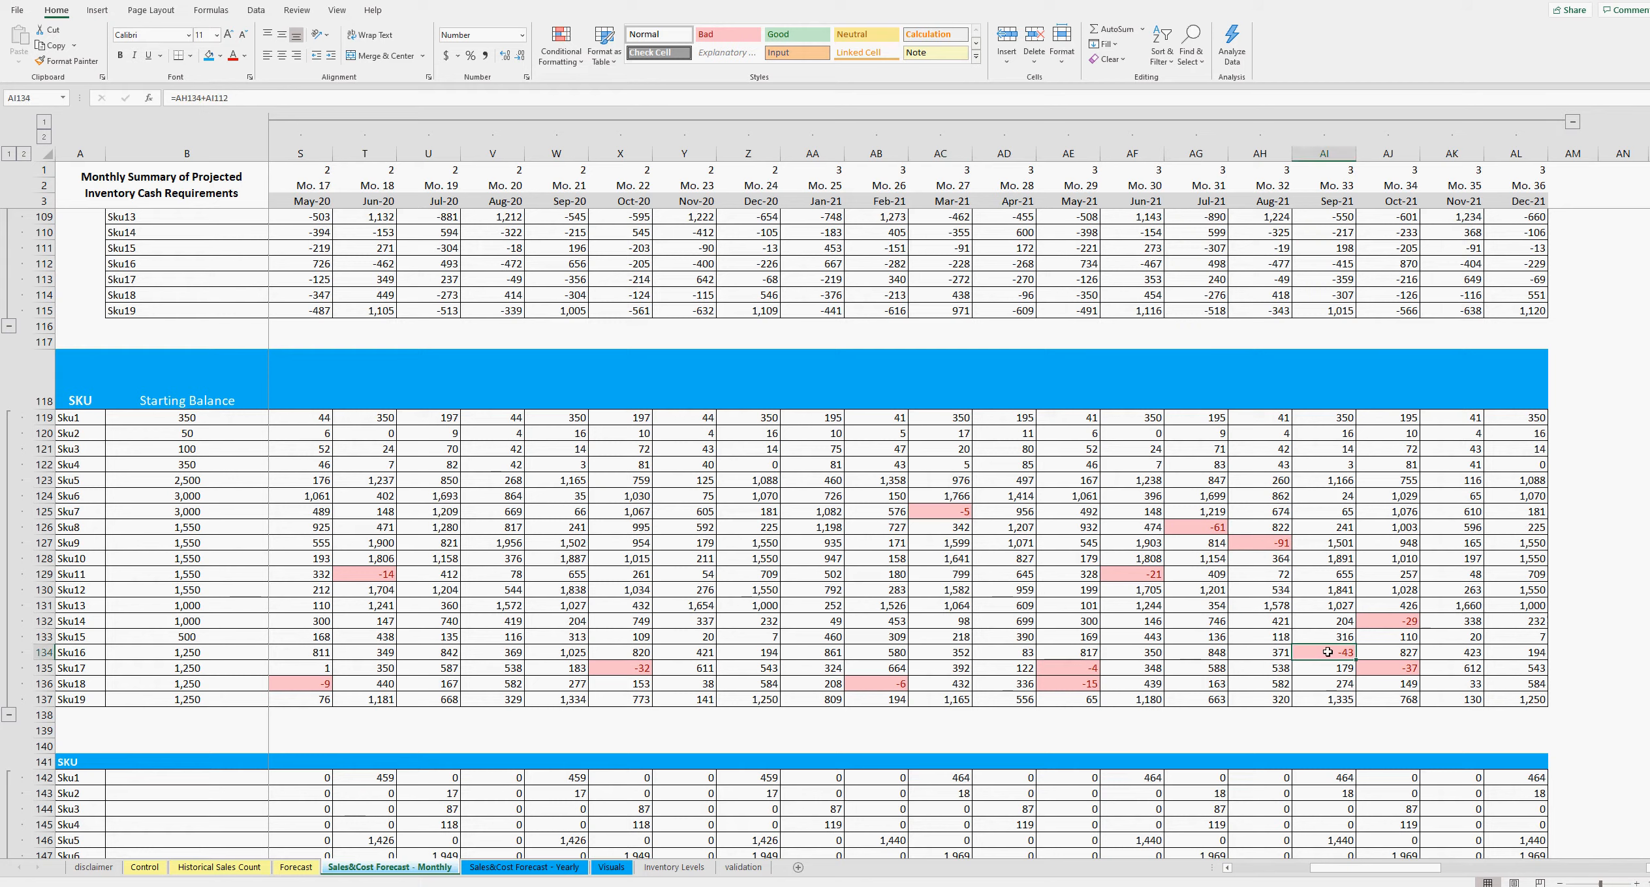
{"action": "left_click", "coordinate": [1391, 625]}
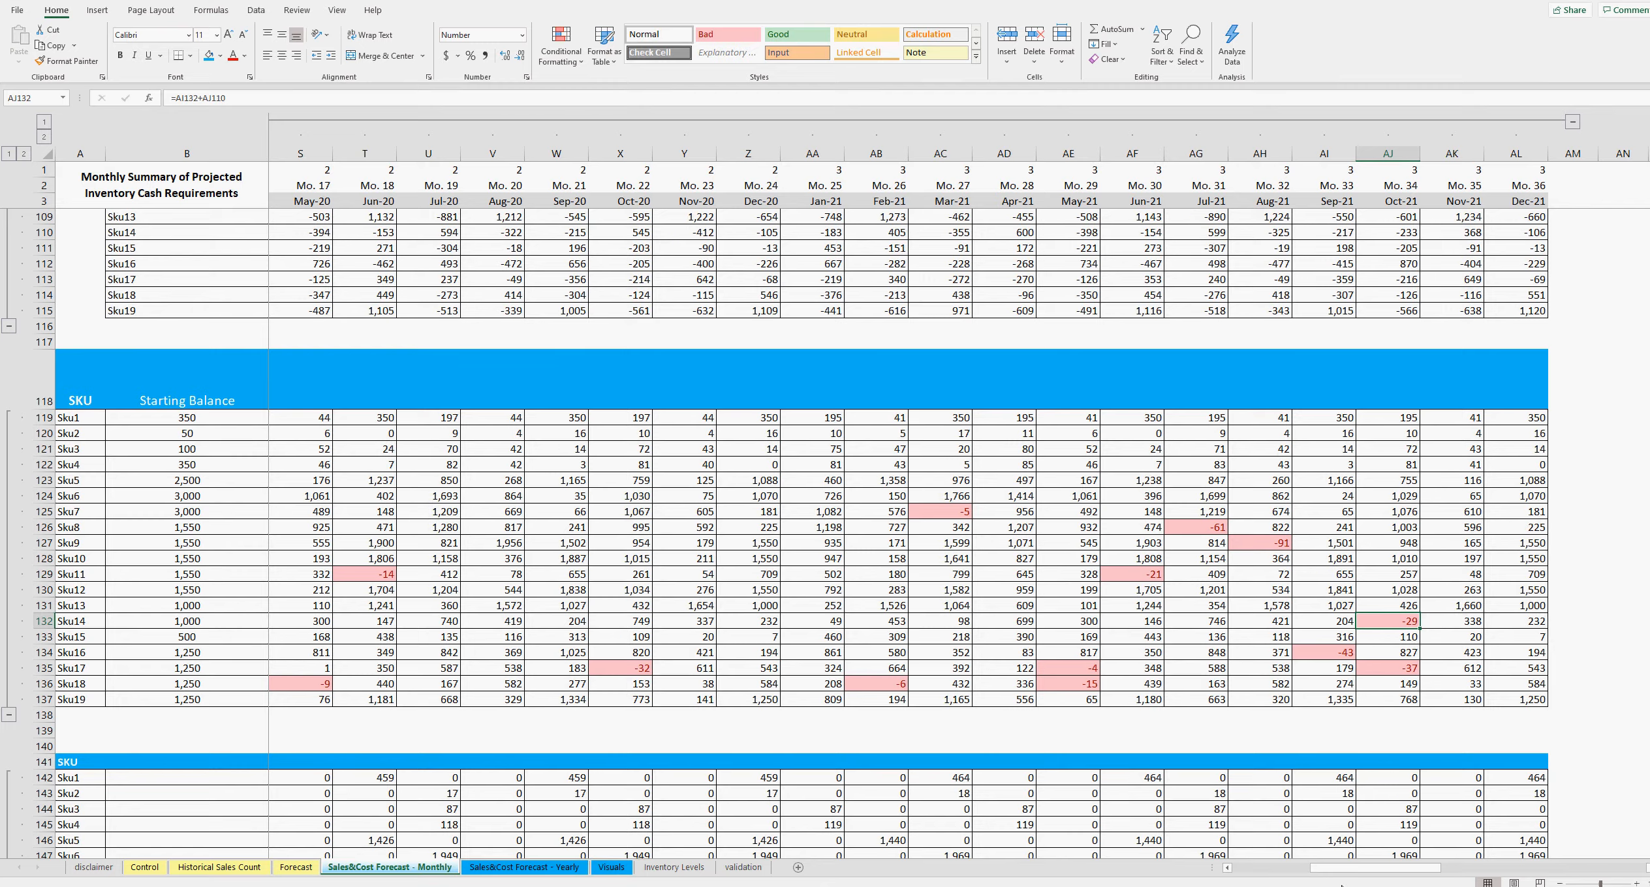
{"action": "left_click_drag", "start_coordinate": [1349, 869], "coordinate": [1267, 876]}
- Return to the original Control sheet and review the Months to Re-Order For and Avg. Sales per Month columns
{"action": "left_click", "coordinate": [144, 867]}
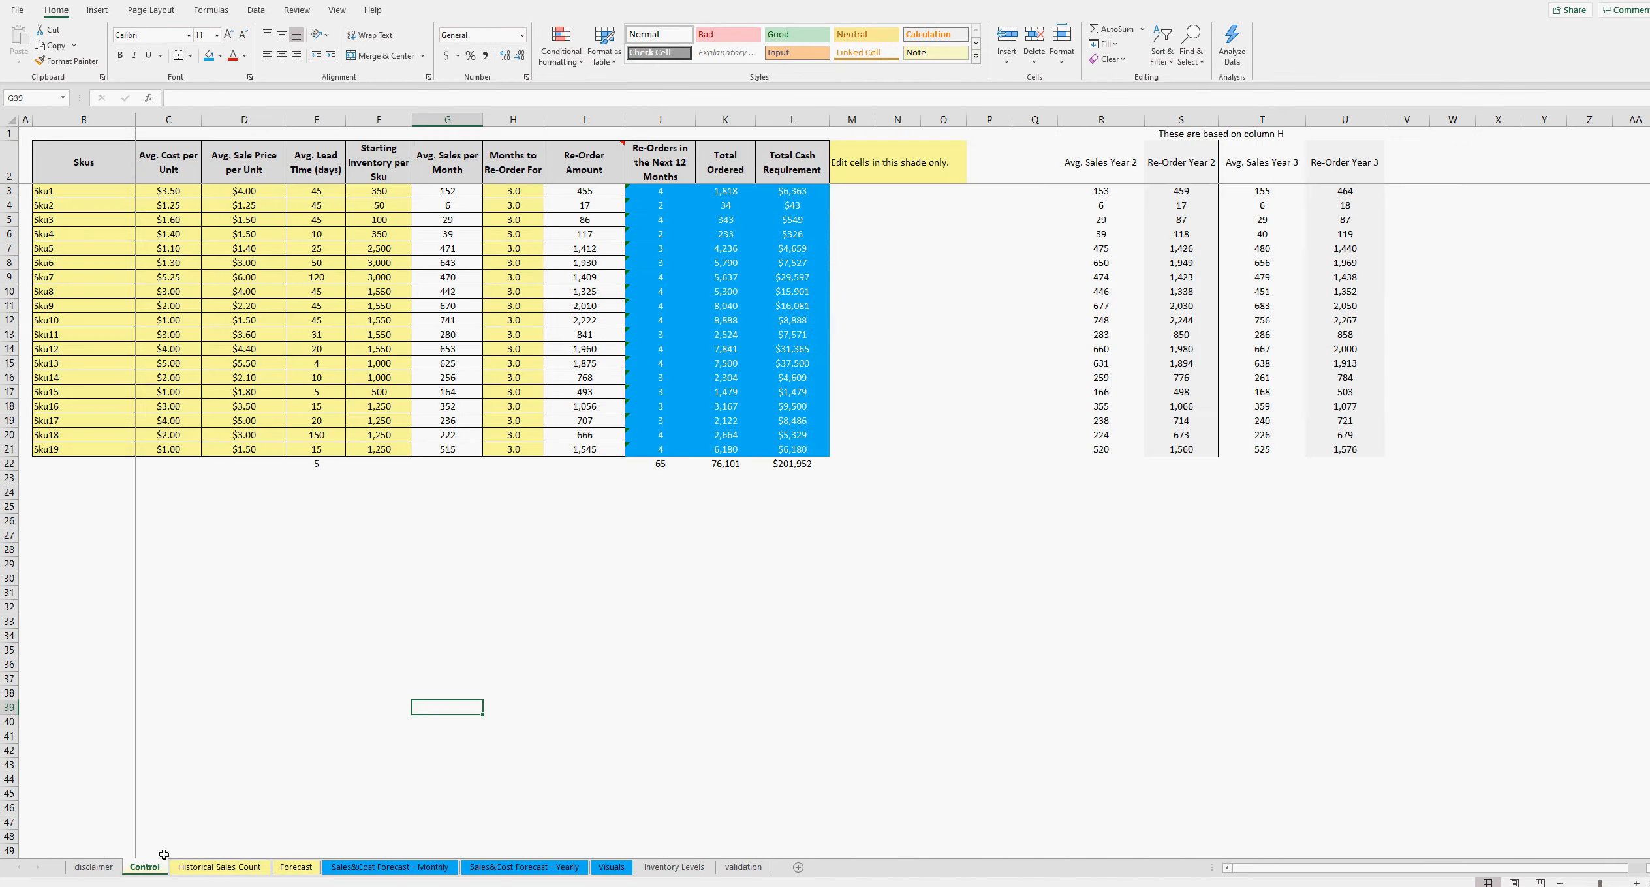
{"action": "left_click", "coordinate": [507, 379]}
{"action": "left_click", "coordinate": [514, 264]}
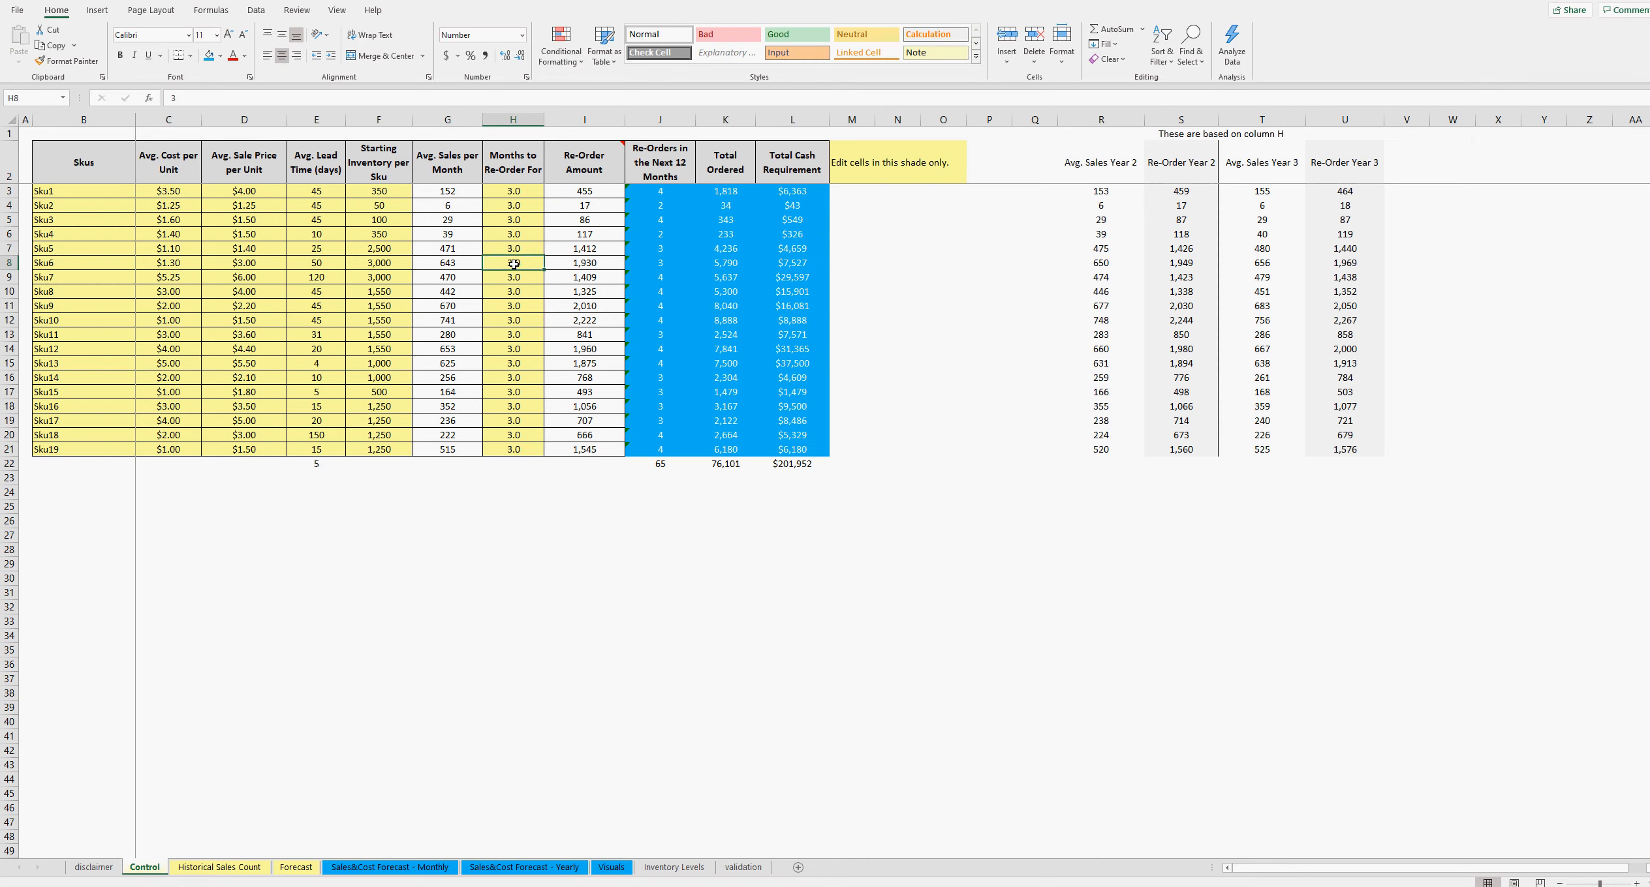
{"action": "left_click_drag", "start_coordinate": [513, 205], "coordinate": [513, 306]}
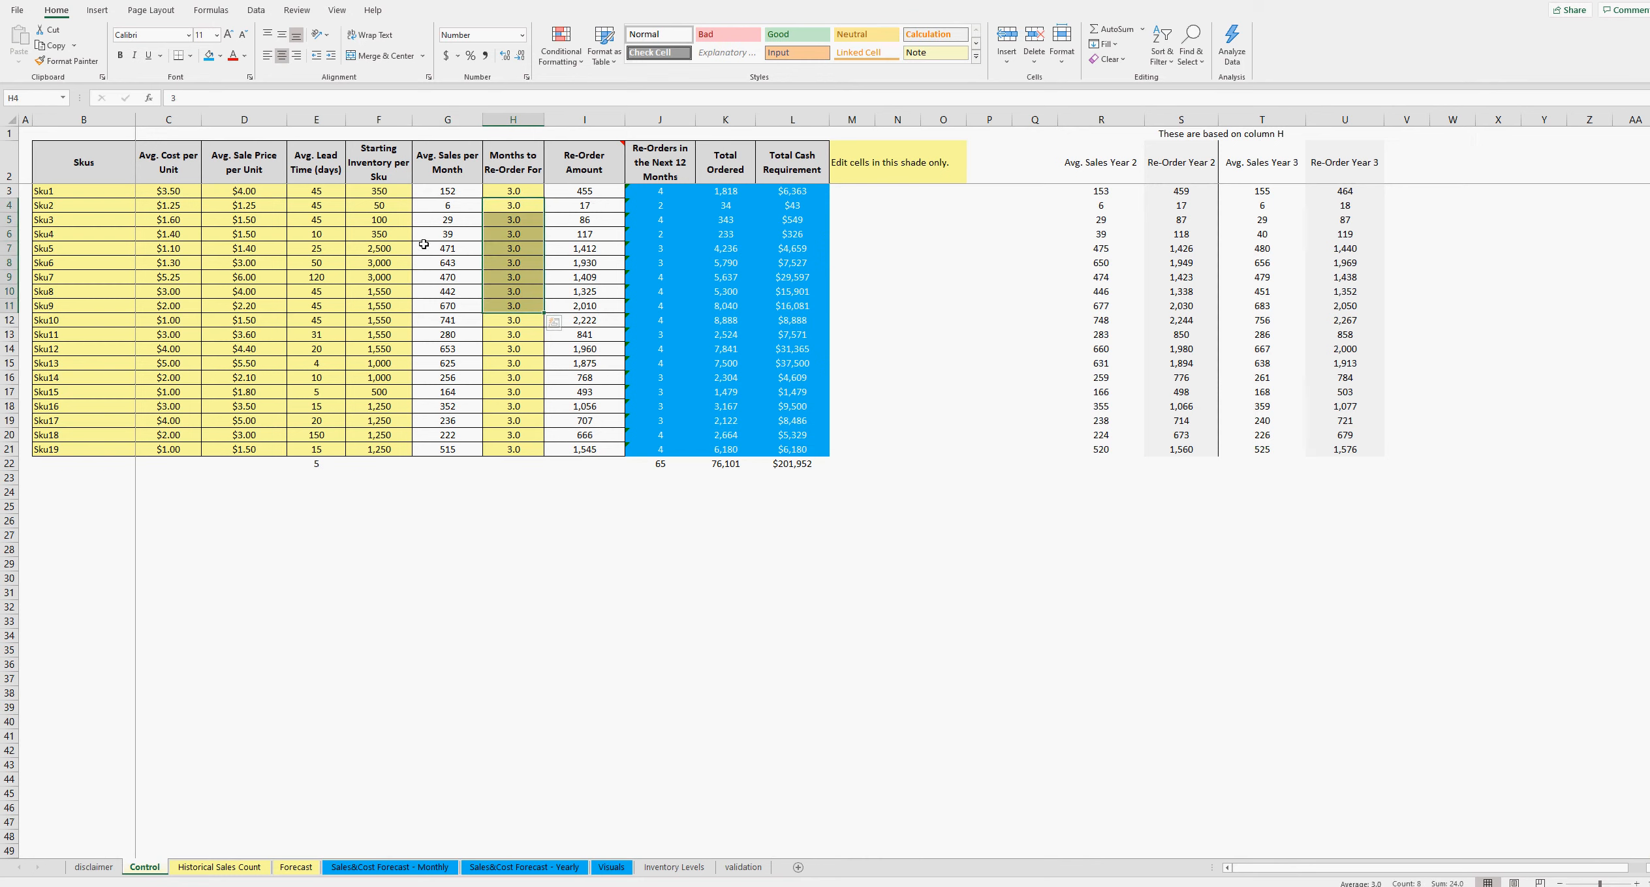
{"action": "left_click_drag", "start_coordinate": [455, 192], "coordinate": [465, 324]}
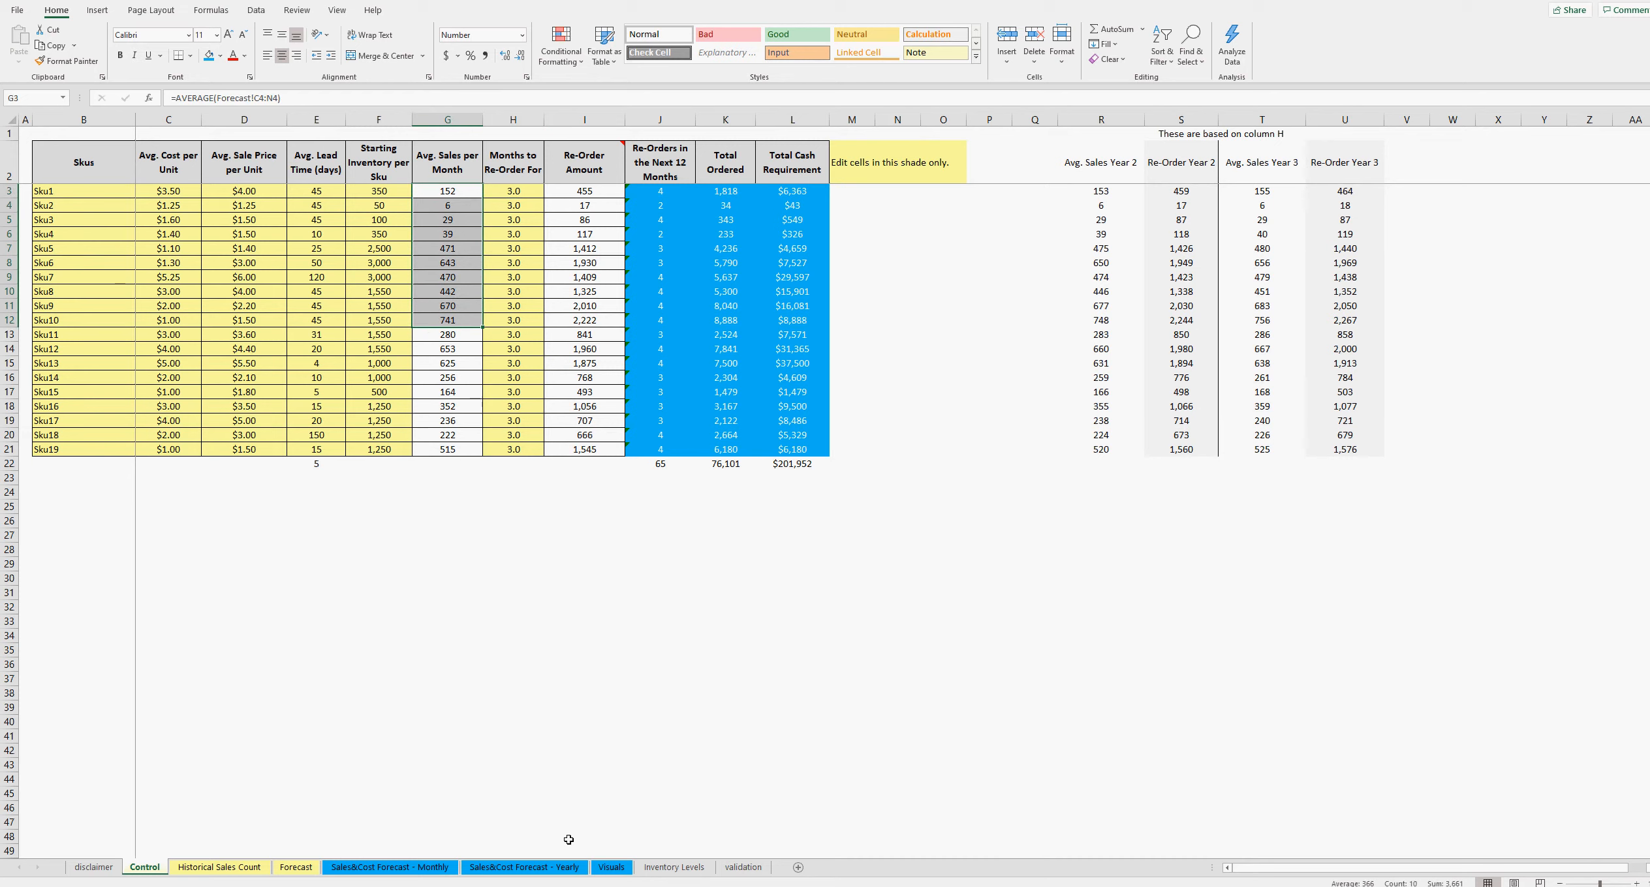
- Open the V2 workbook's Control sheet and review the Min. Inventory Level values for the SKUs, including Sku7
{"action": "left_click", "coordinate": [418, 866]}
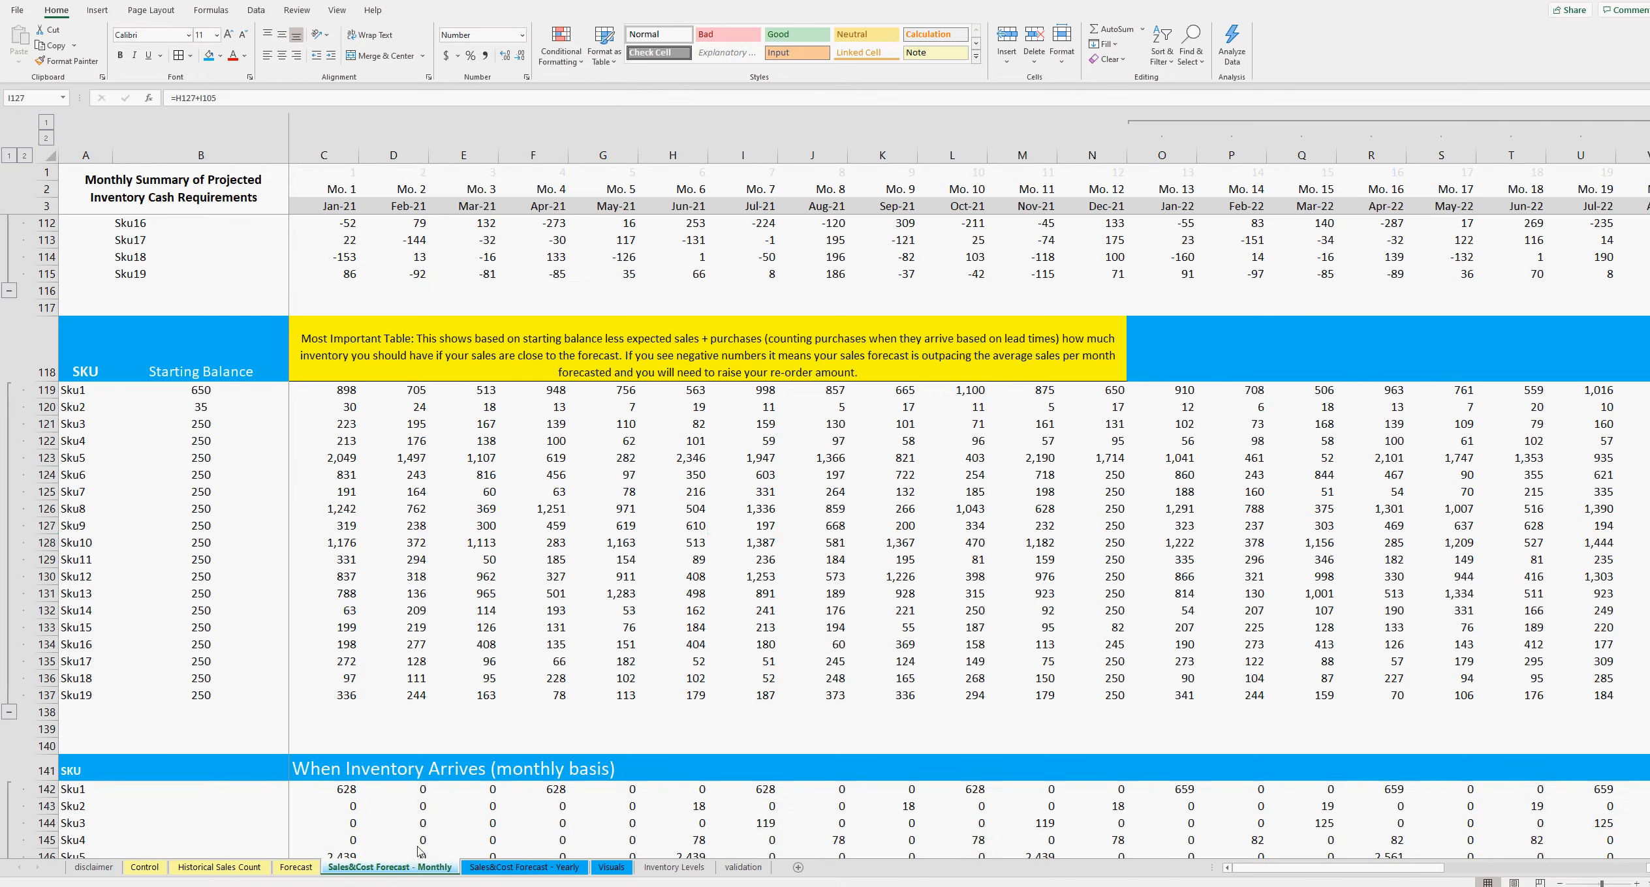
{"action": "left_click", "coordinate": [145, 867]}
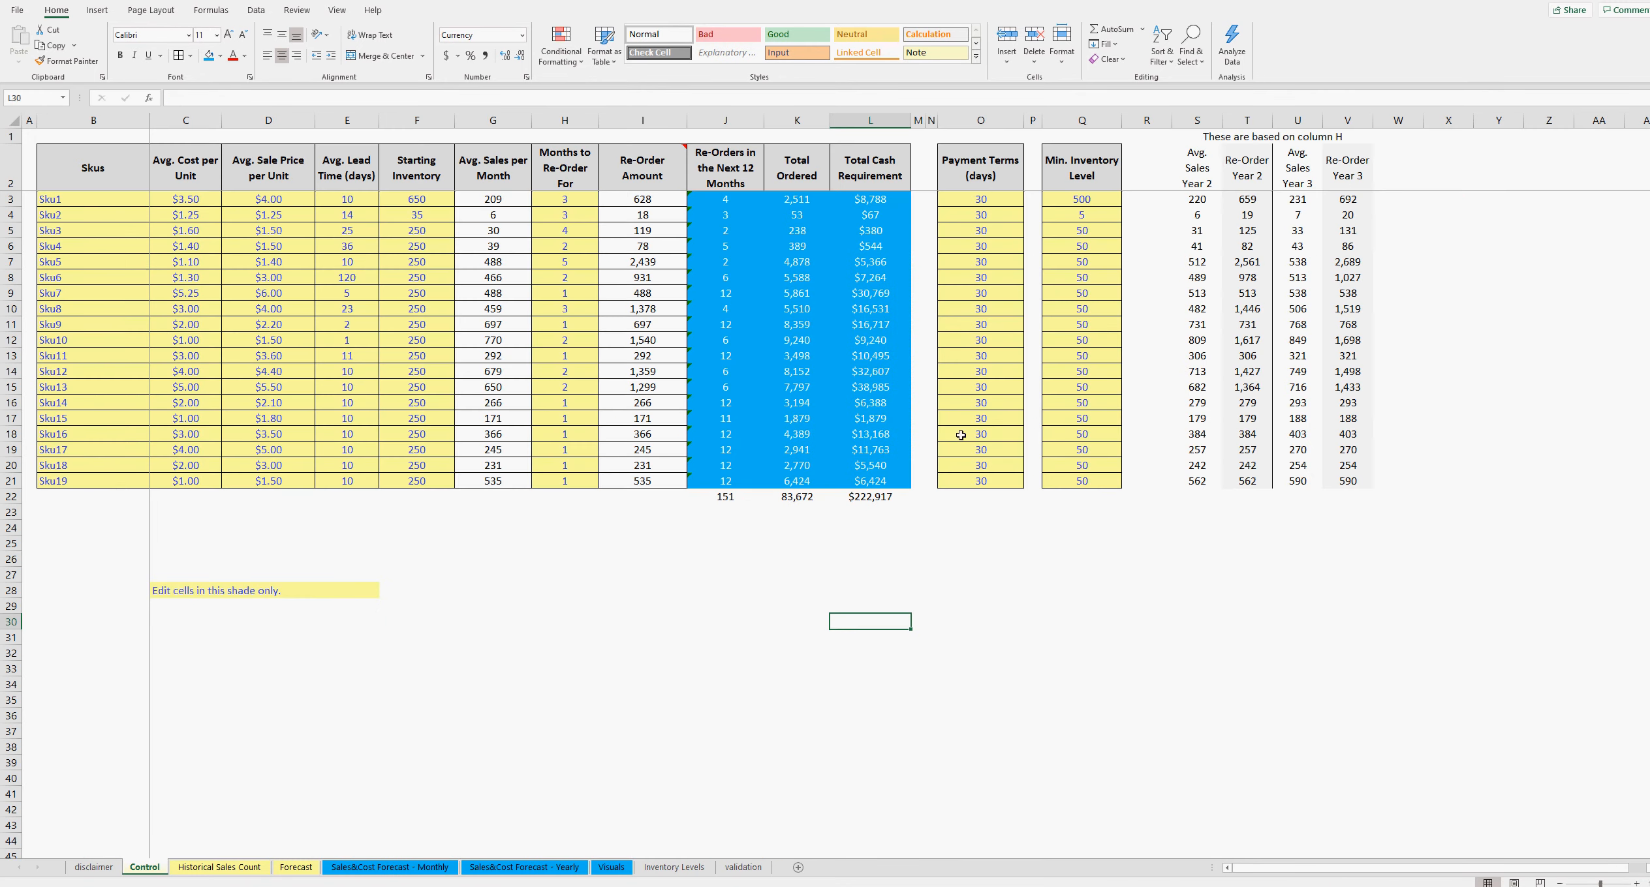
{"action": "left_click", "coordinate": [1082, 199]}
{"action": "left_click_drag", "start_coordinate": [1082, 199], "coordinate": [1082, 387]}
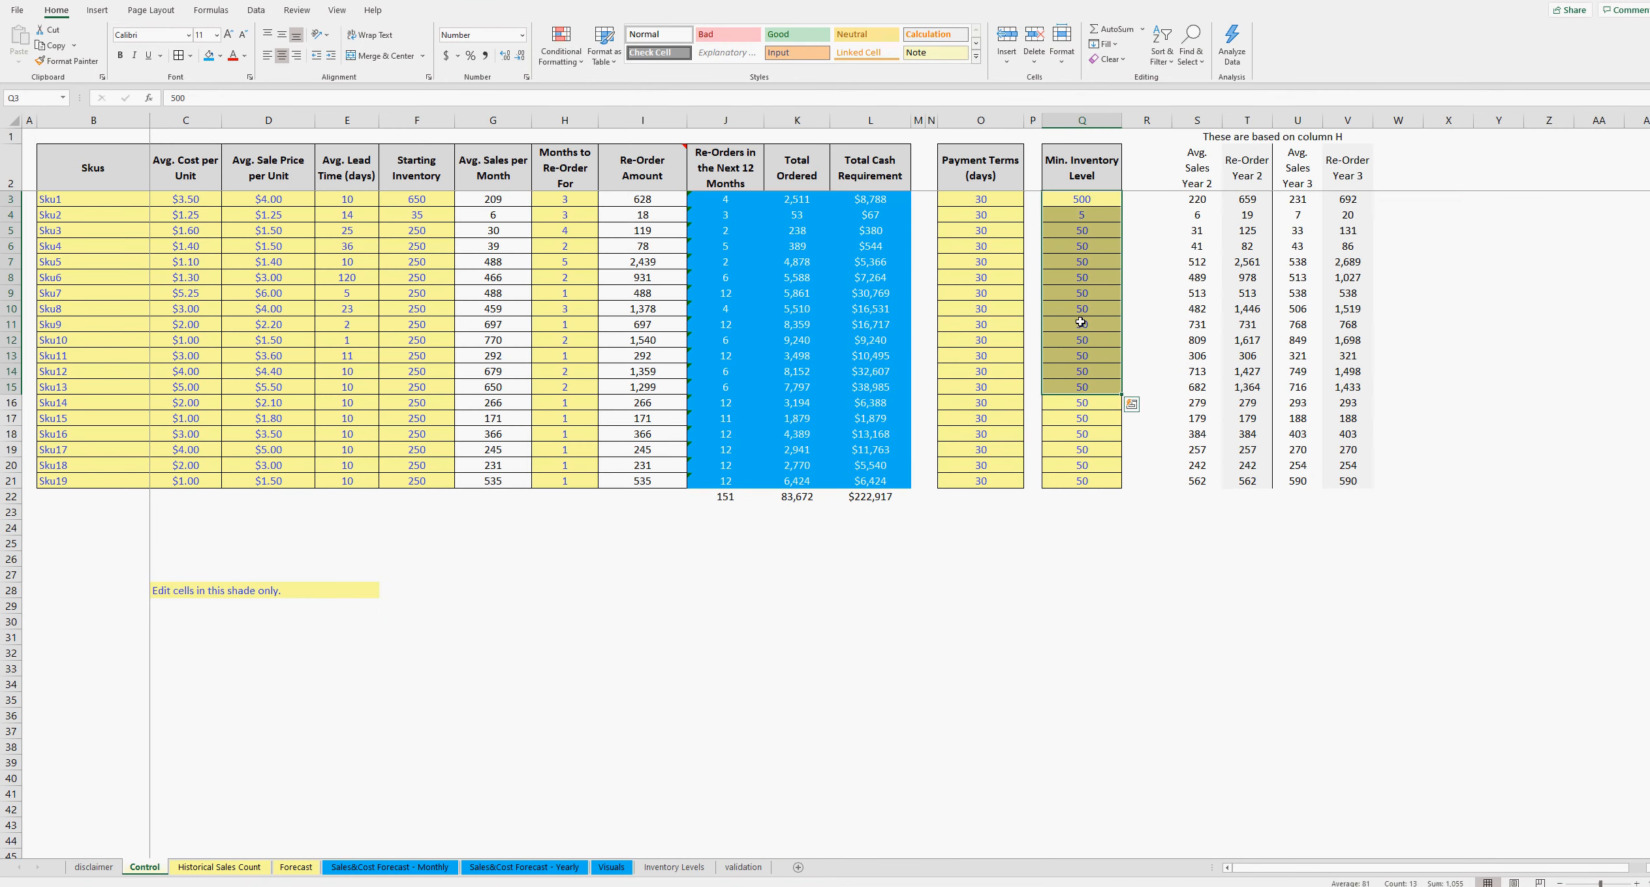
{"action": "left_click_drag", "start_coordinate": [1082, 246], "coordinate": [1082, 293]}
{"action": "left_click", "coordinate": [1084, 294]}
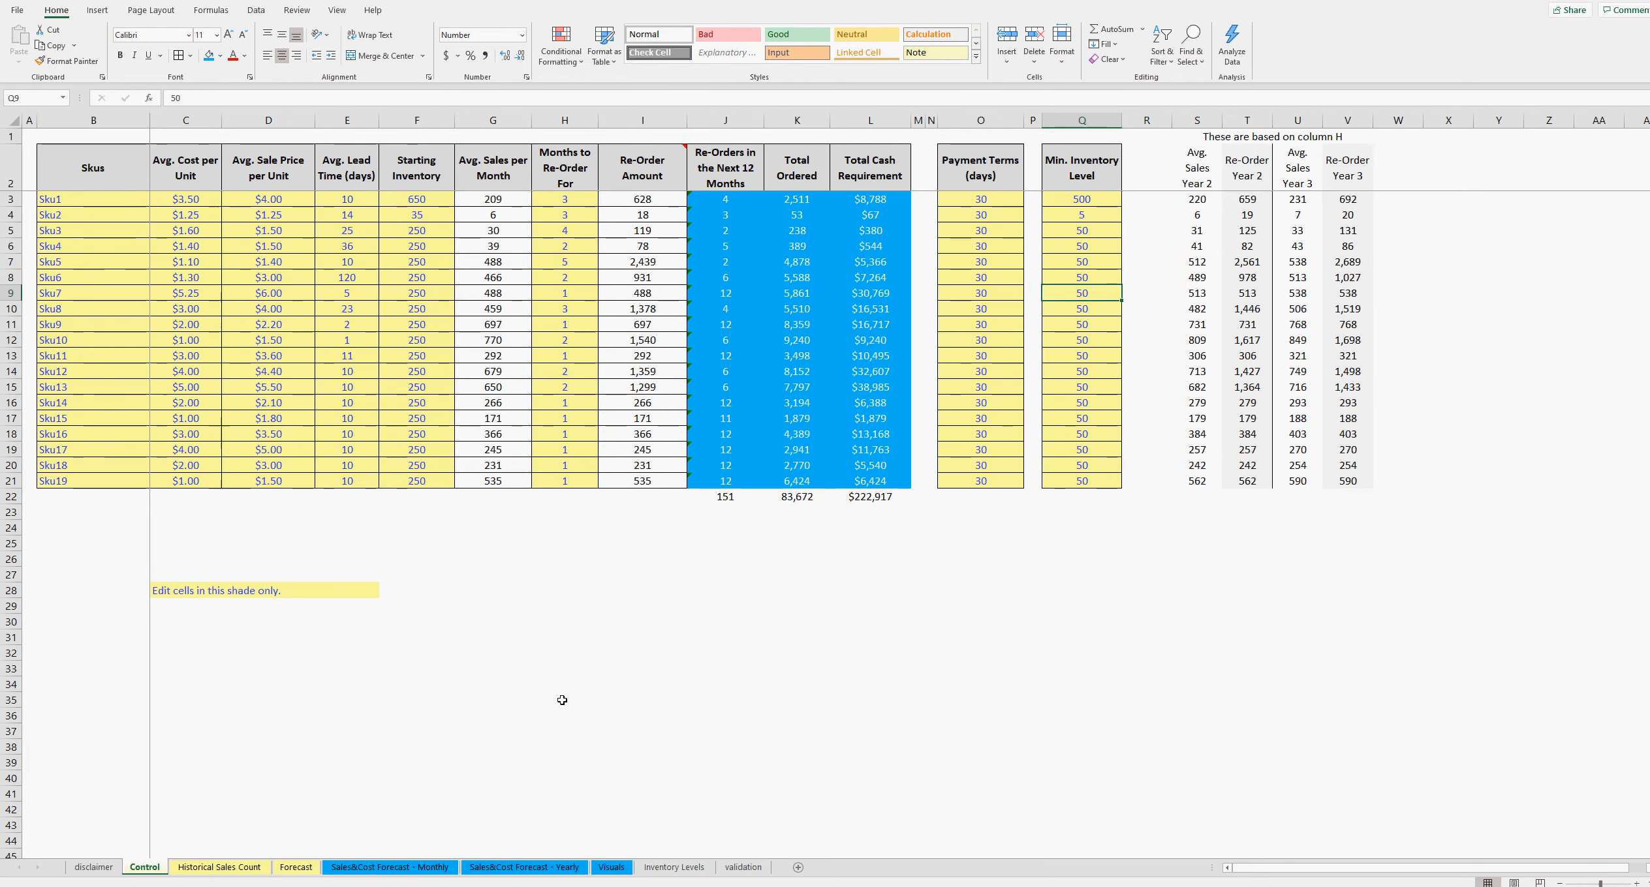
- Open the monthly forecast sheet and inspect Sku5's projected inventory balances from Jun-22 to Sep-22
{"action": "left_click", "coordinate": [370, 869]}
{"action": "scroll", "coordinate": [602, 695], "scroll_direction": "down", "scroll_amount": 3}
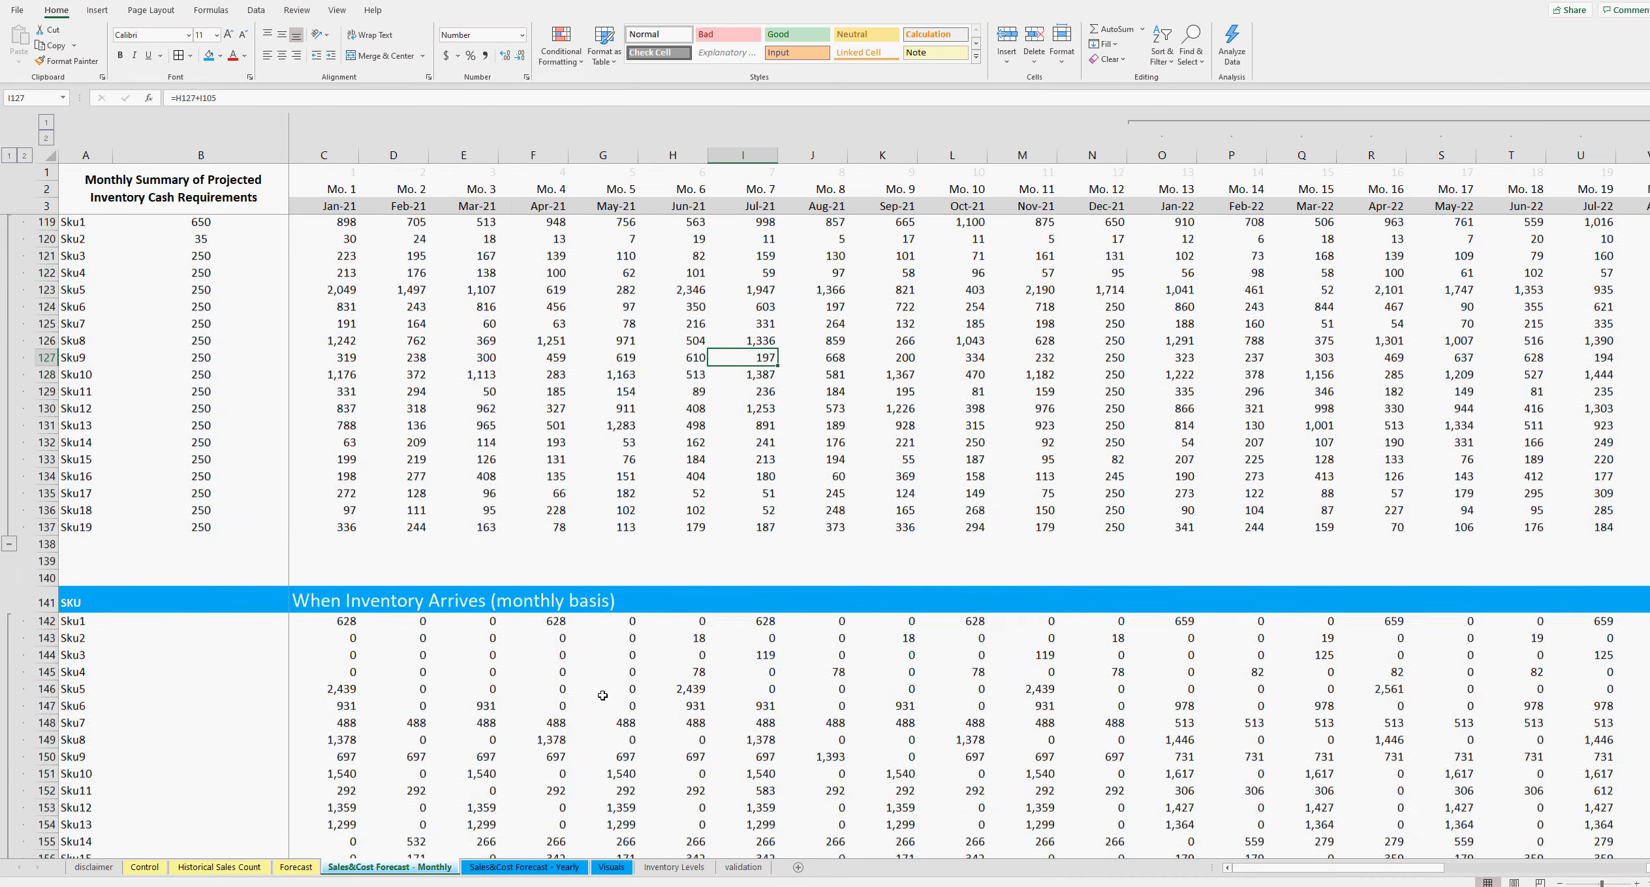
{"action": "scroll", "coordinate": [607, 522], "scroll_direction": "up", "scroll_amount": 1}
{"action": "left_click", "coordinate": [615, 391]}
{"action": "left_click_drag", "start_coordinate": [1292, 868], "coordinate": [1390, 871]}
{"action": "left_click", "coordinate": [1103, 374]}
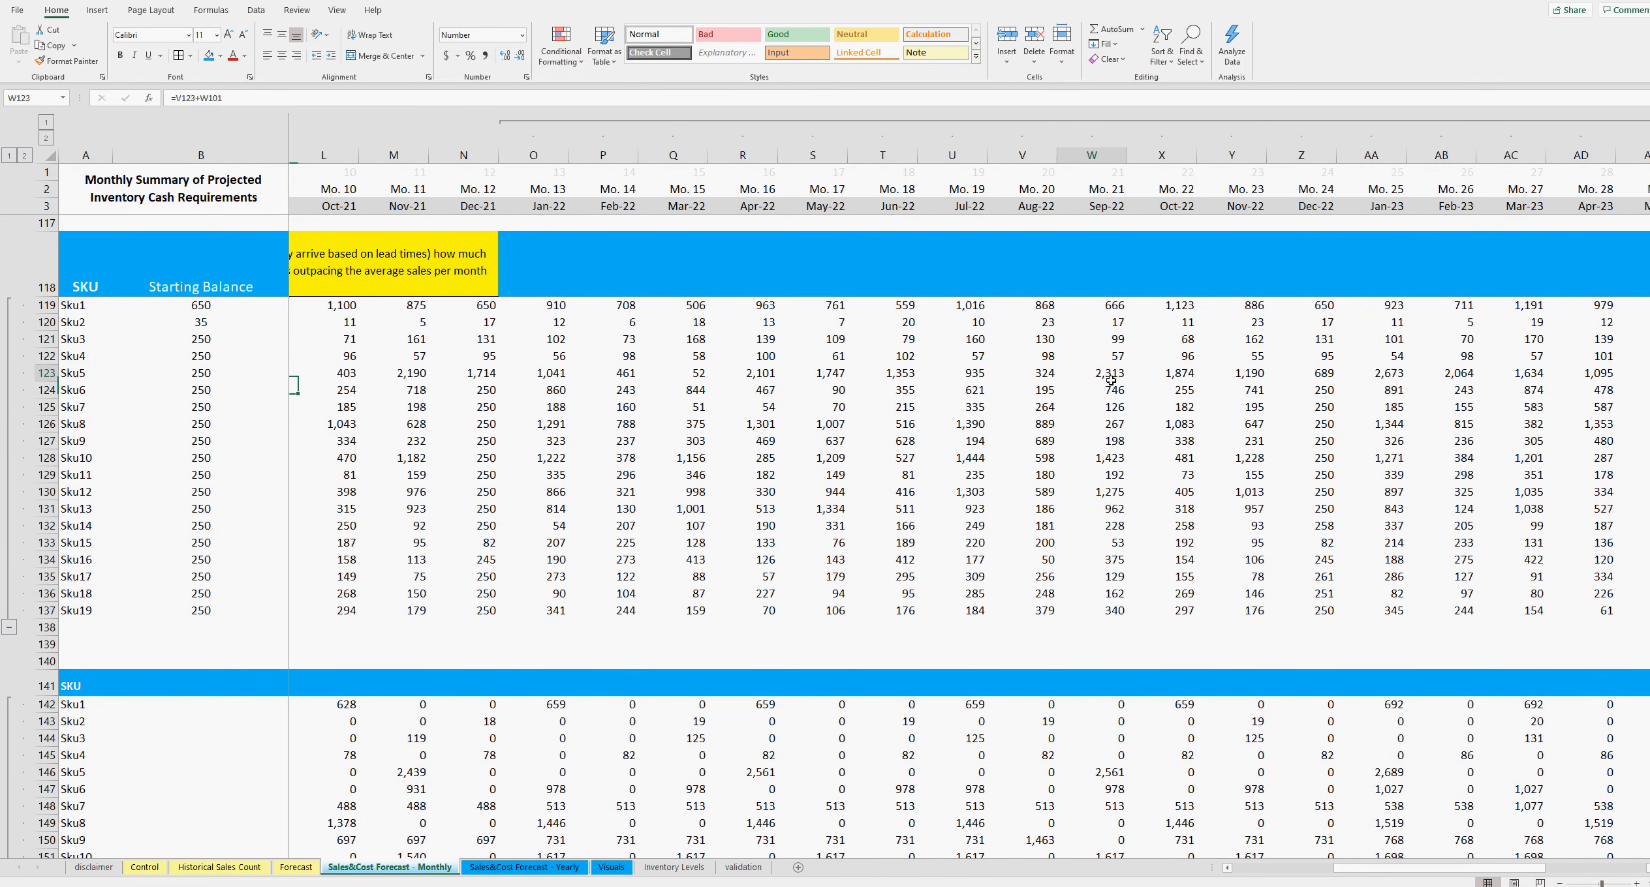
{"action": "key", "text": "Left"}
{"action": "key", "text": "Left"}
{"action": "key", "text": "Left"}
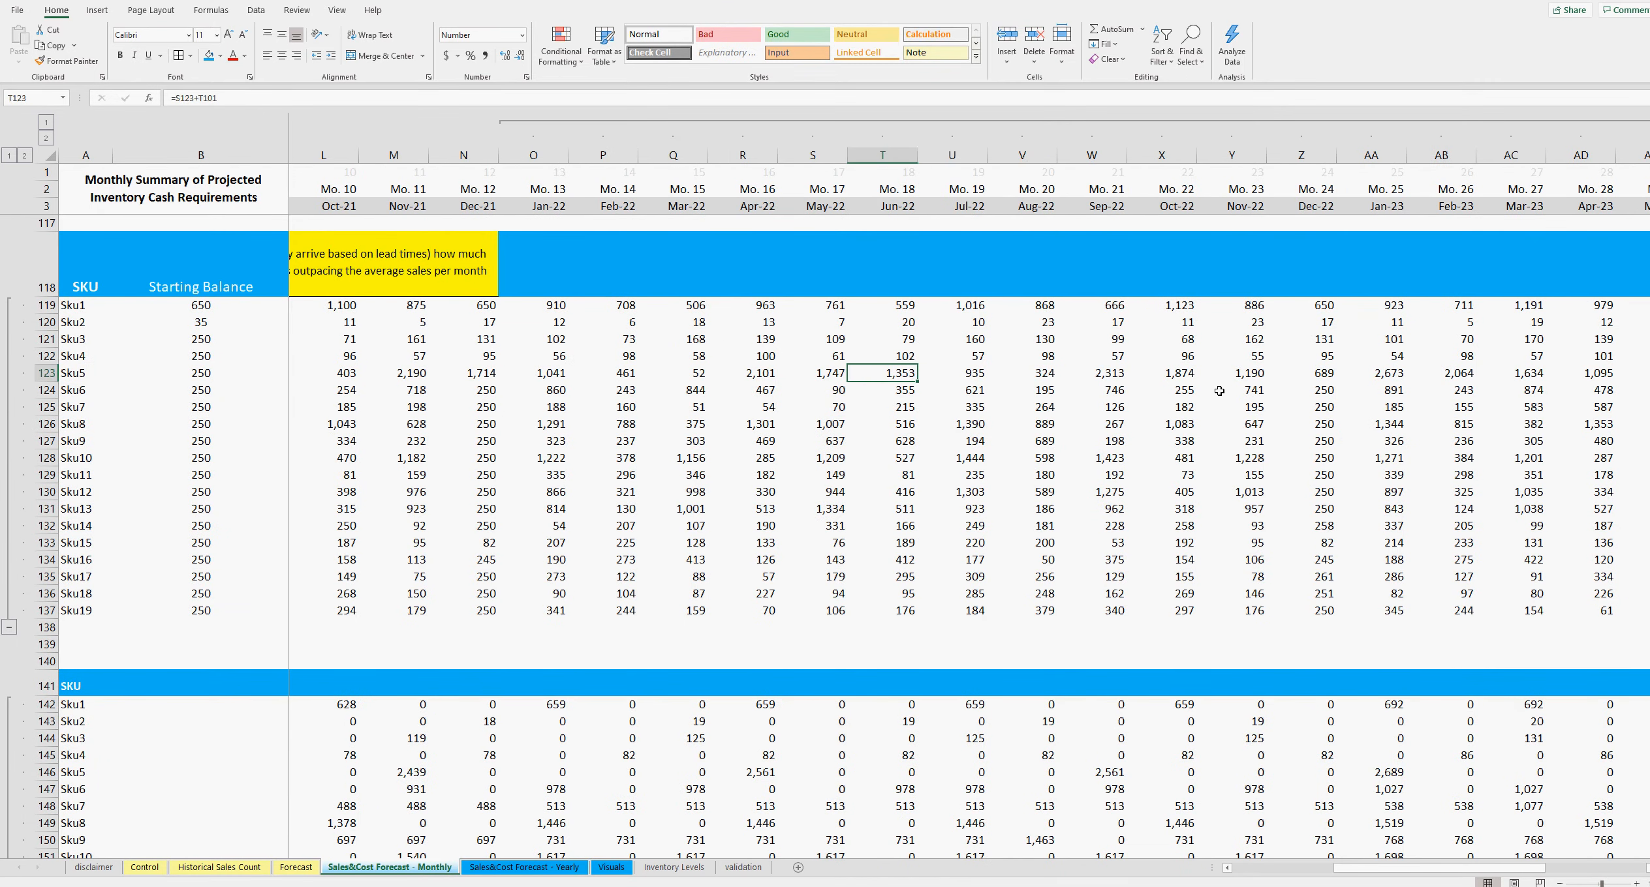
{"action": "key", "text": "Right"}
{"action": "key", "text": "Right"}
- Move up to Sku2 and trace its projected monthly balances forward from mid-2022 into early 2023
{"action": "key", "text": "Up"}
{"action": "key", "text": "Up"}
{"action": "key", "text": "Up"}
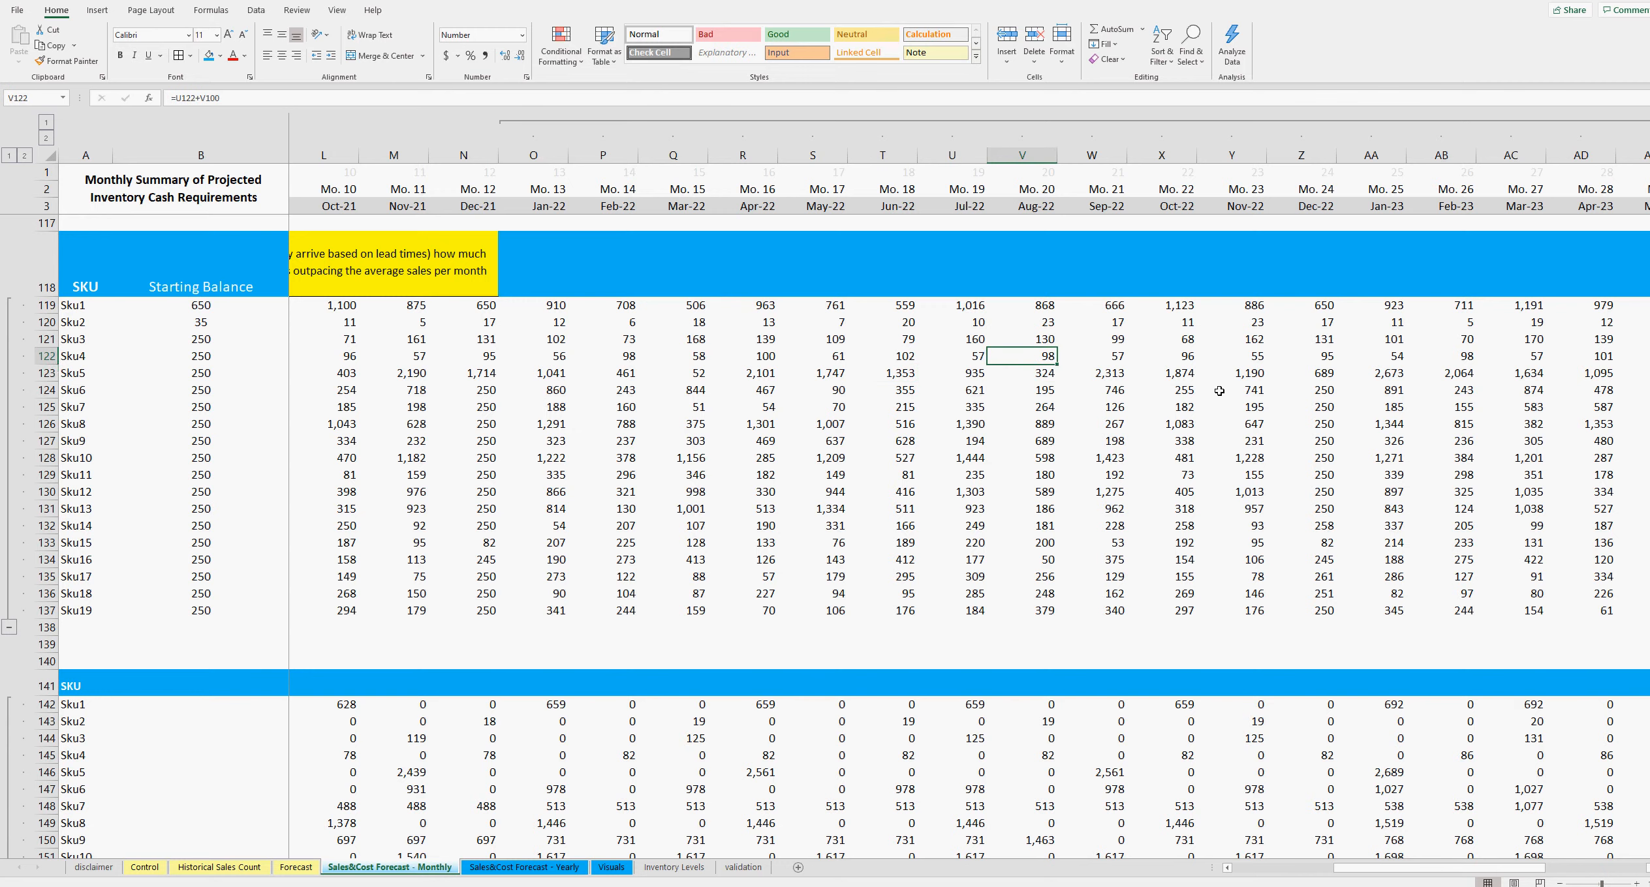
{"action": "key", "text": "Left"}
{"action": "key", "text": "Left"}
{"action": "key", "text": "Left"}
{"action": "key", "text": "Left"}
{"action": "key", "text": "Right"}
{"action": "key", "text": "Right"}
{"action": "key", "text": "Right"}
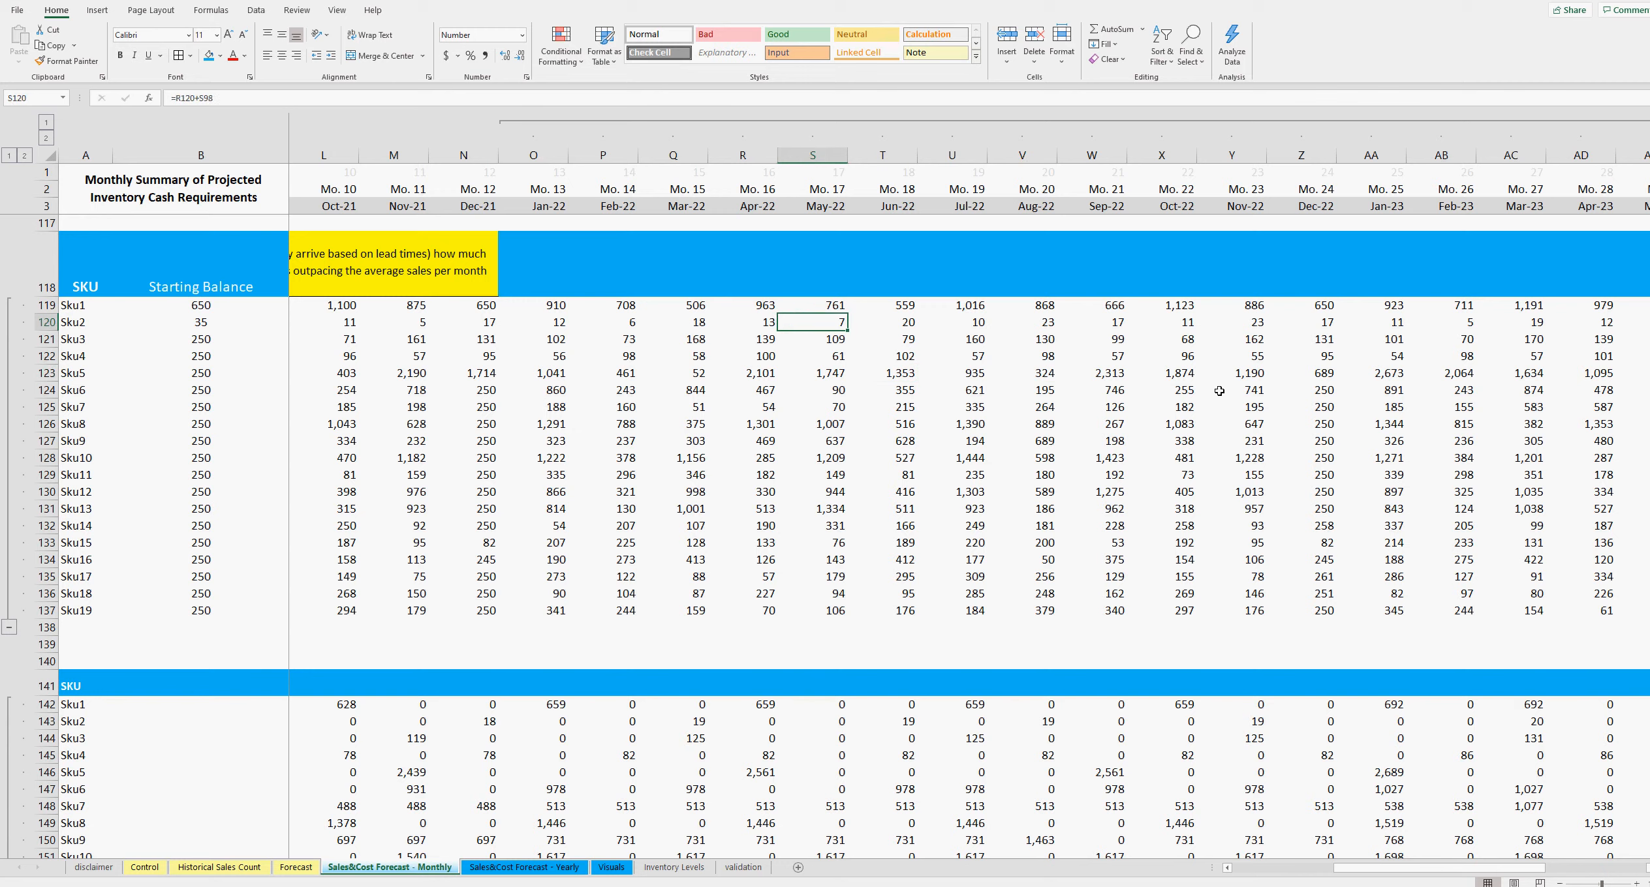
{"action": "key", "text": "Left"}
{"action": "key", "text": "Right"}
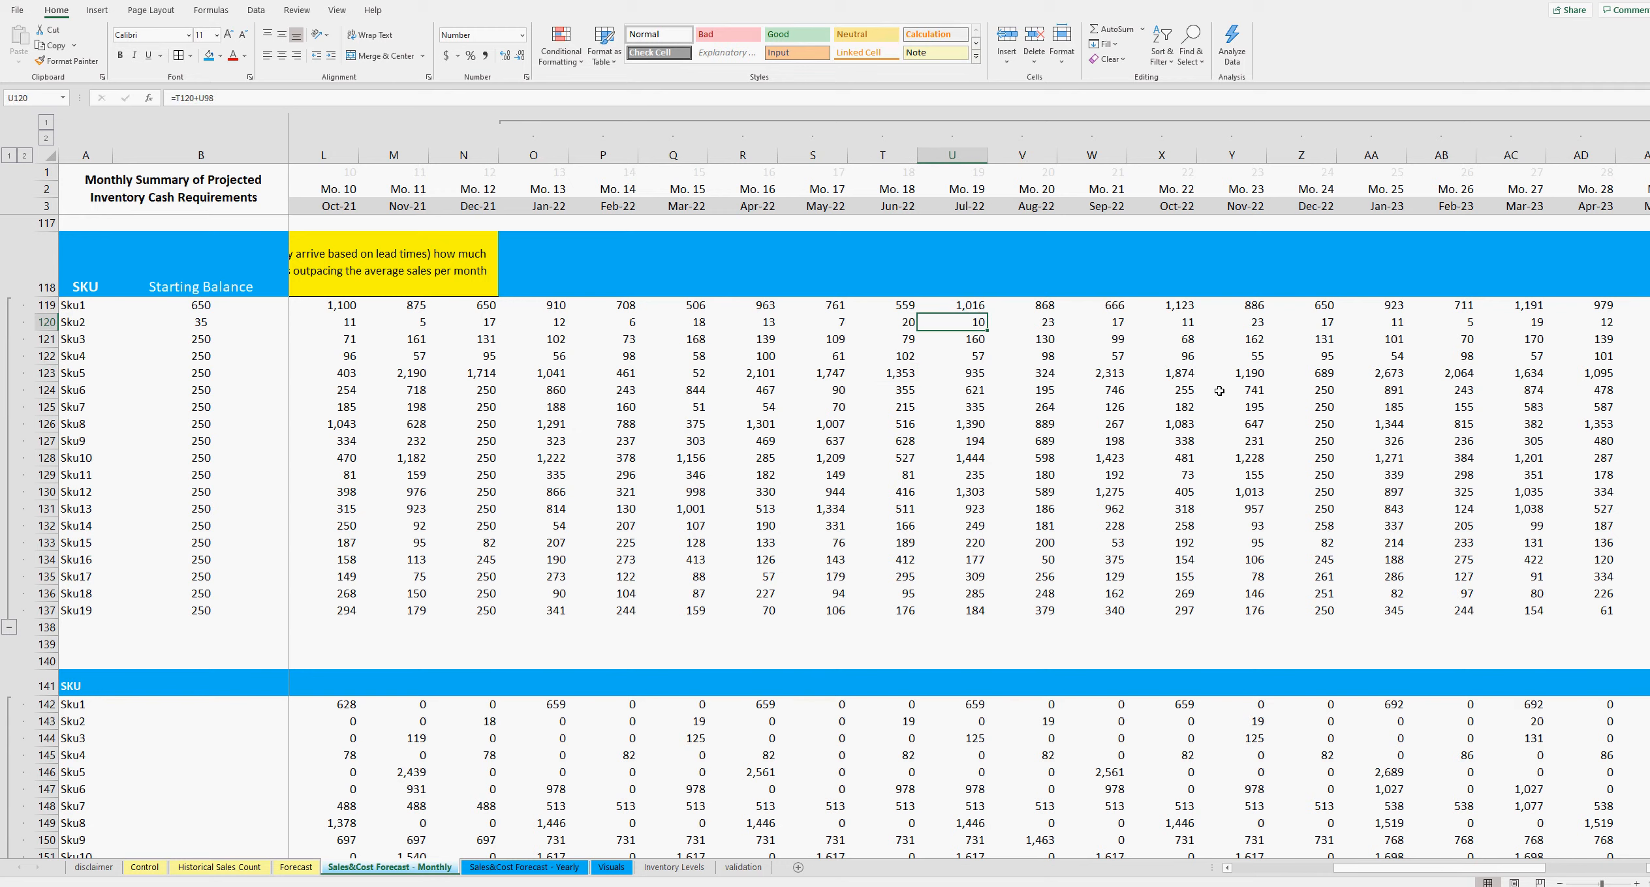
{"action": "key", "text": "Right"}
{"action": "key", "text": "Right"}
{"action": "key", "text": "Right"}
{"action": "key", "text": "Right"}
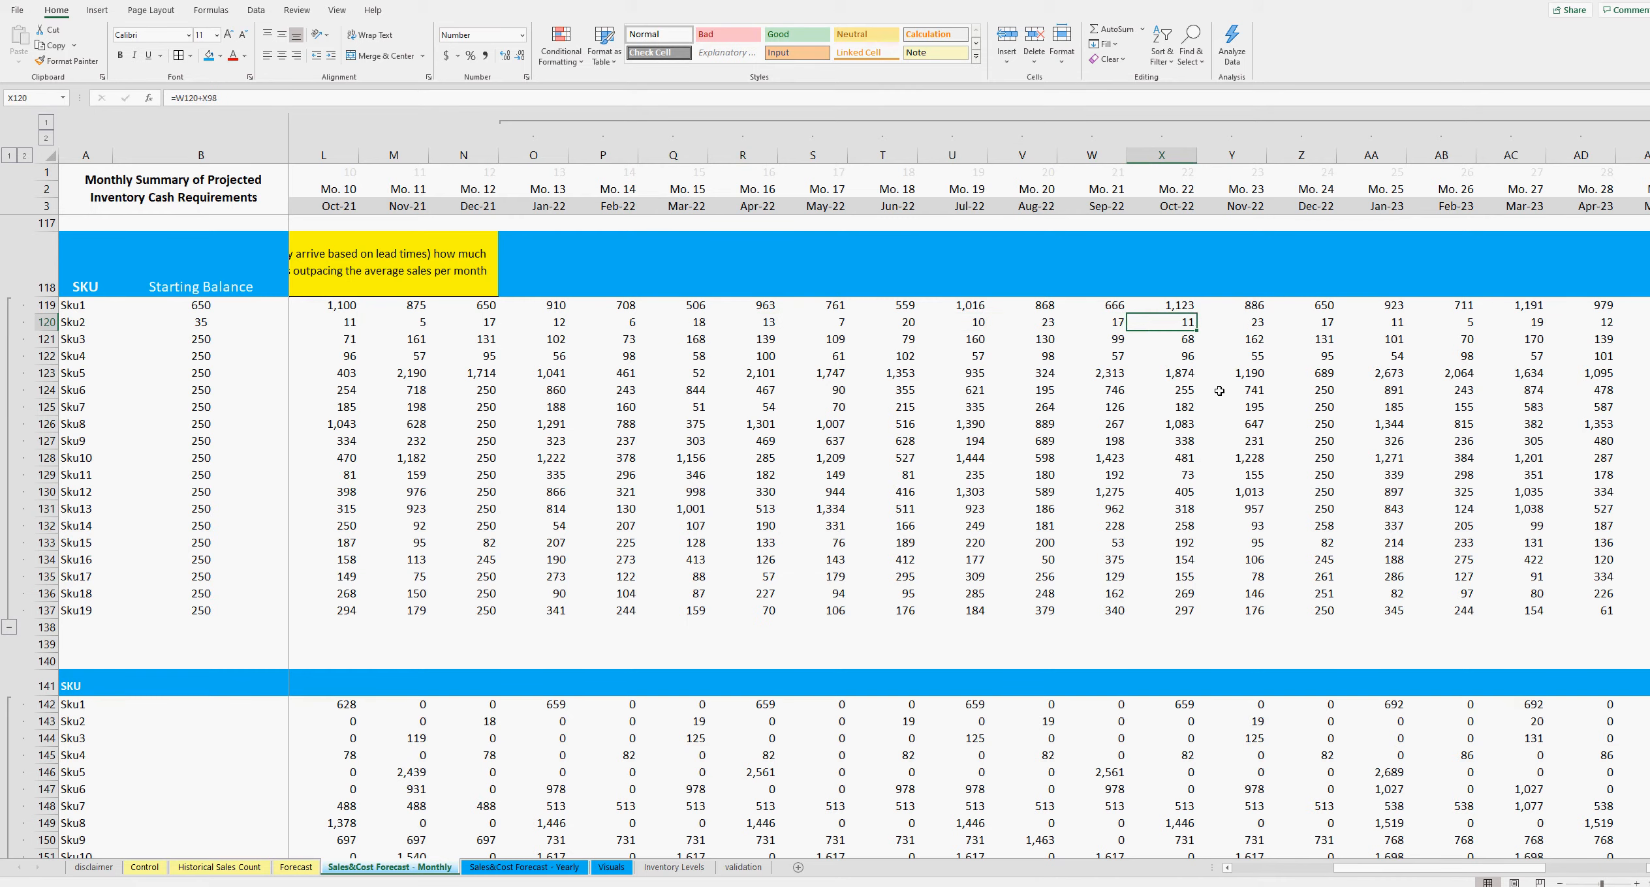
{"action": "key", "text": "Right"}
{"action": "key", "text": "Right"}
{"action": "key", "text": "Right"}
{"action": "key", "text": "Right"}
- Trace Sku2's projected balances back to Jan-22, and view the inventory arrival table below
{"action": "key", "text": "Left"}
{"action": "key", "text": "Left"}
{"action": "key", "text": "Left"}
{"action": "key", "text": "Left"}
{"action": "key", "text": "Left"}
{"action": "key", "text": "Left"}
{"action": "key", "text": "Left"}
{"action": "key", "text": "Left"}
{"action": "key", "text": "Left"}
{"action": "key", "text": "Left"}
{"action": "key", "text": "Left"}
{"action": "key", "text": "Left"}
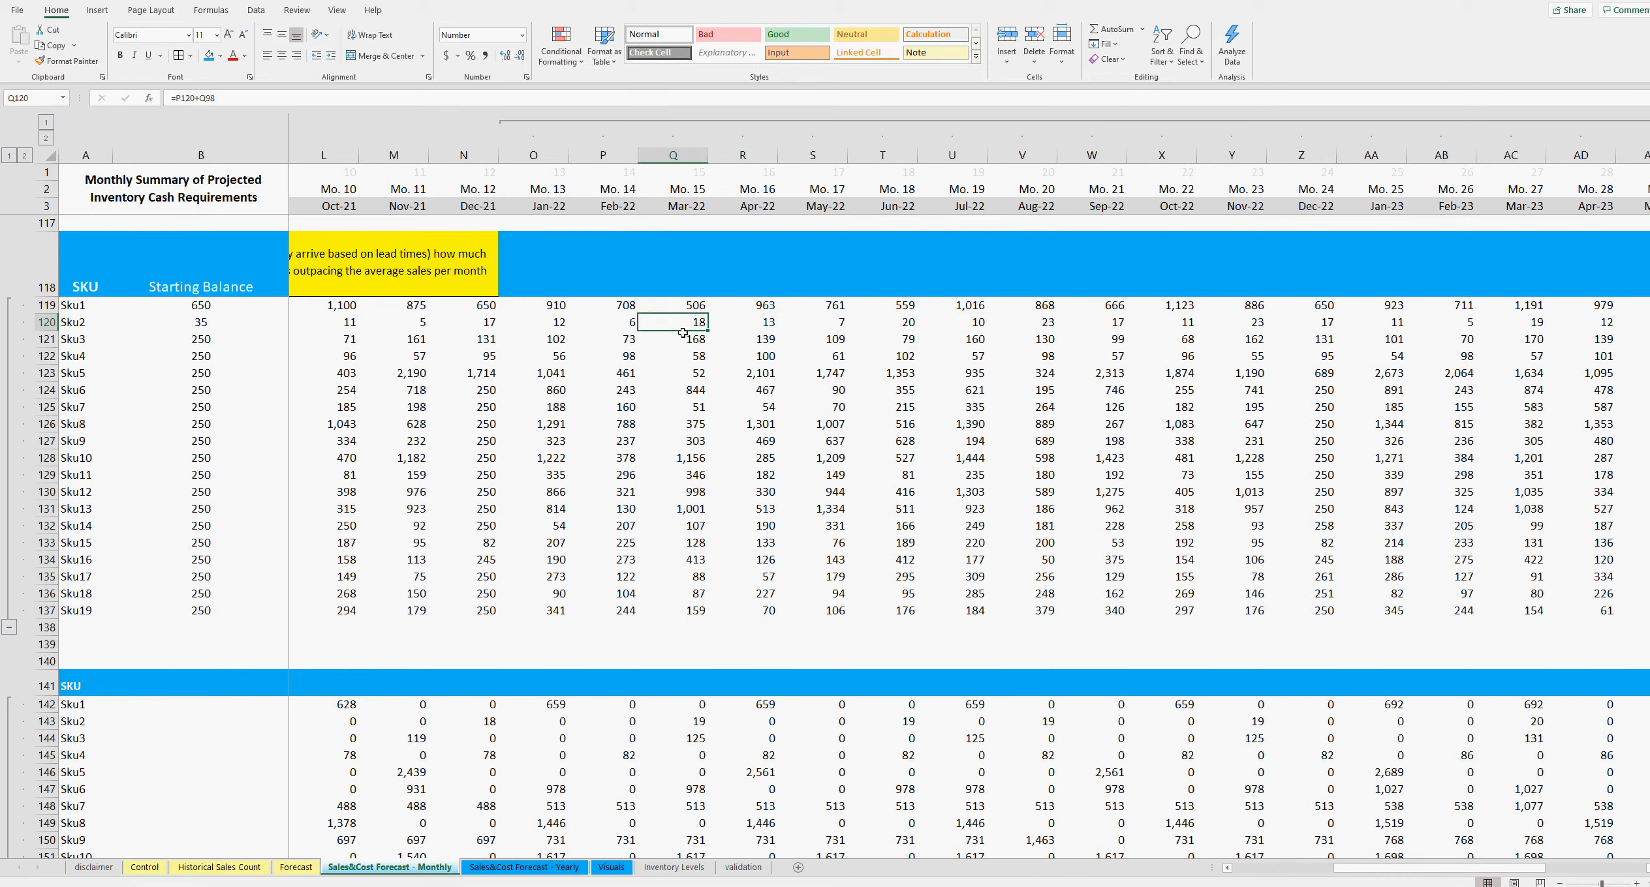
{"action": "key", "text": "Left"}
{"action": "key", "text": "Left"}
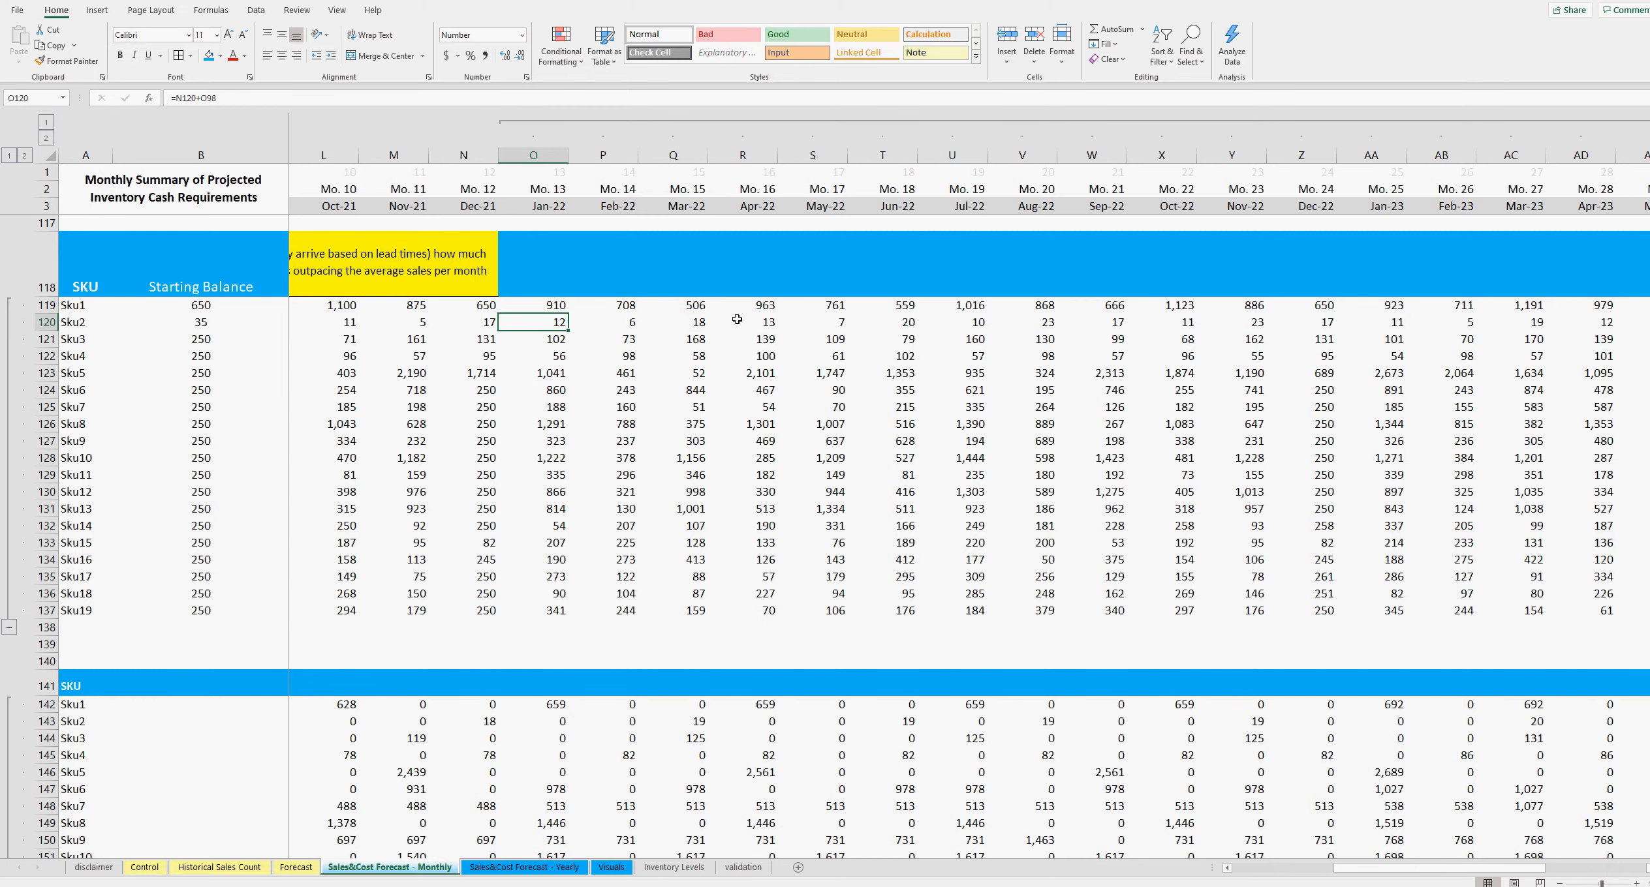
{"action": "scroll", "coordinate": [761, 486], "scroll_direction": "down", "scroll_amount": 2}
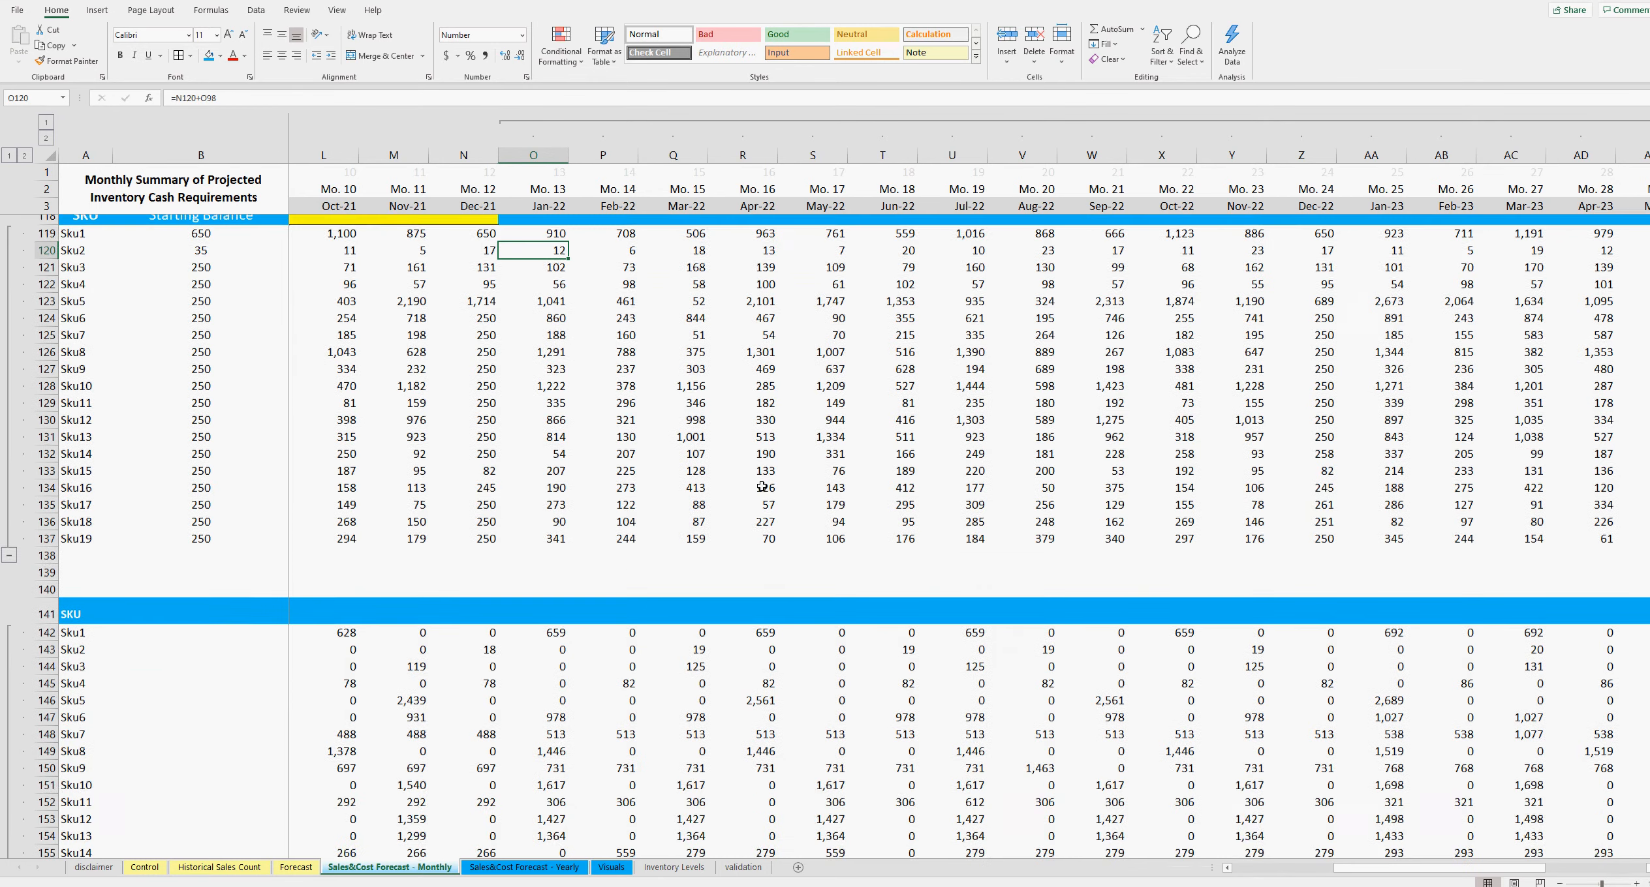
{"action": "scroll", "coordinate": [780, 529], "scroll_direction": "down", "scroll_amount": 3}
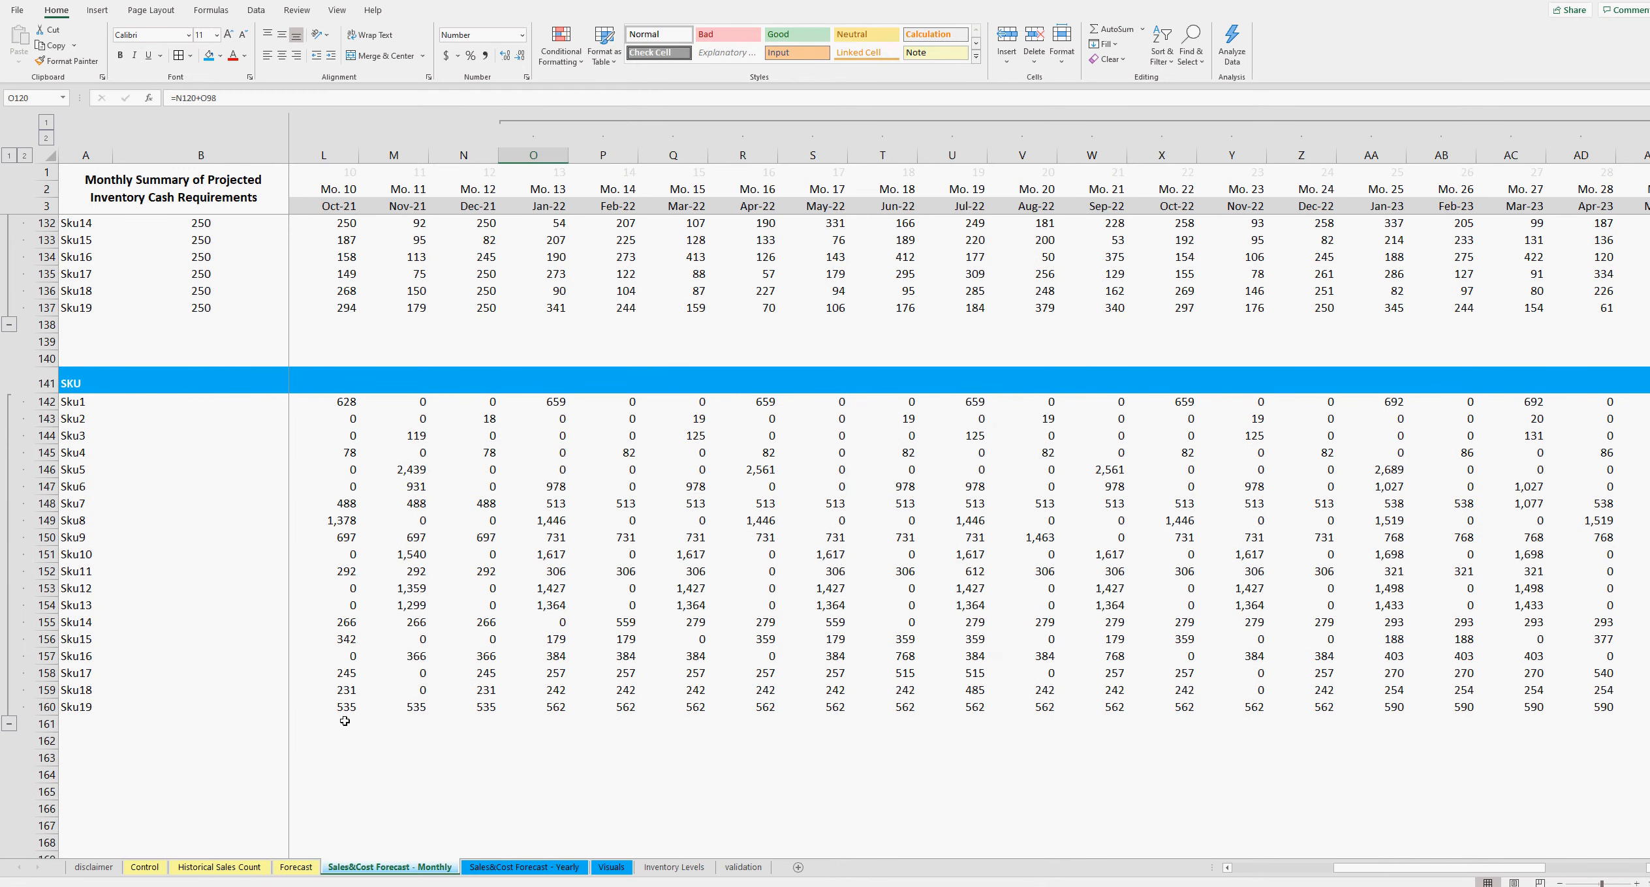
- Return to the Control sheet and review the Payment Terms (days) column from Sku1 to Sku19
{"action": "left_click", "coordinate": [144, 868]}
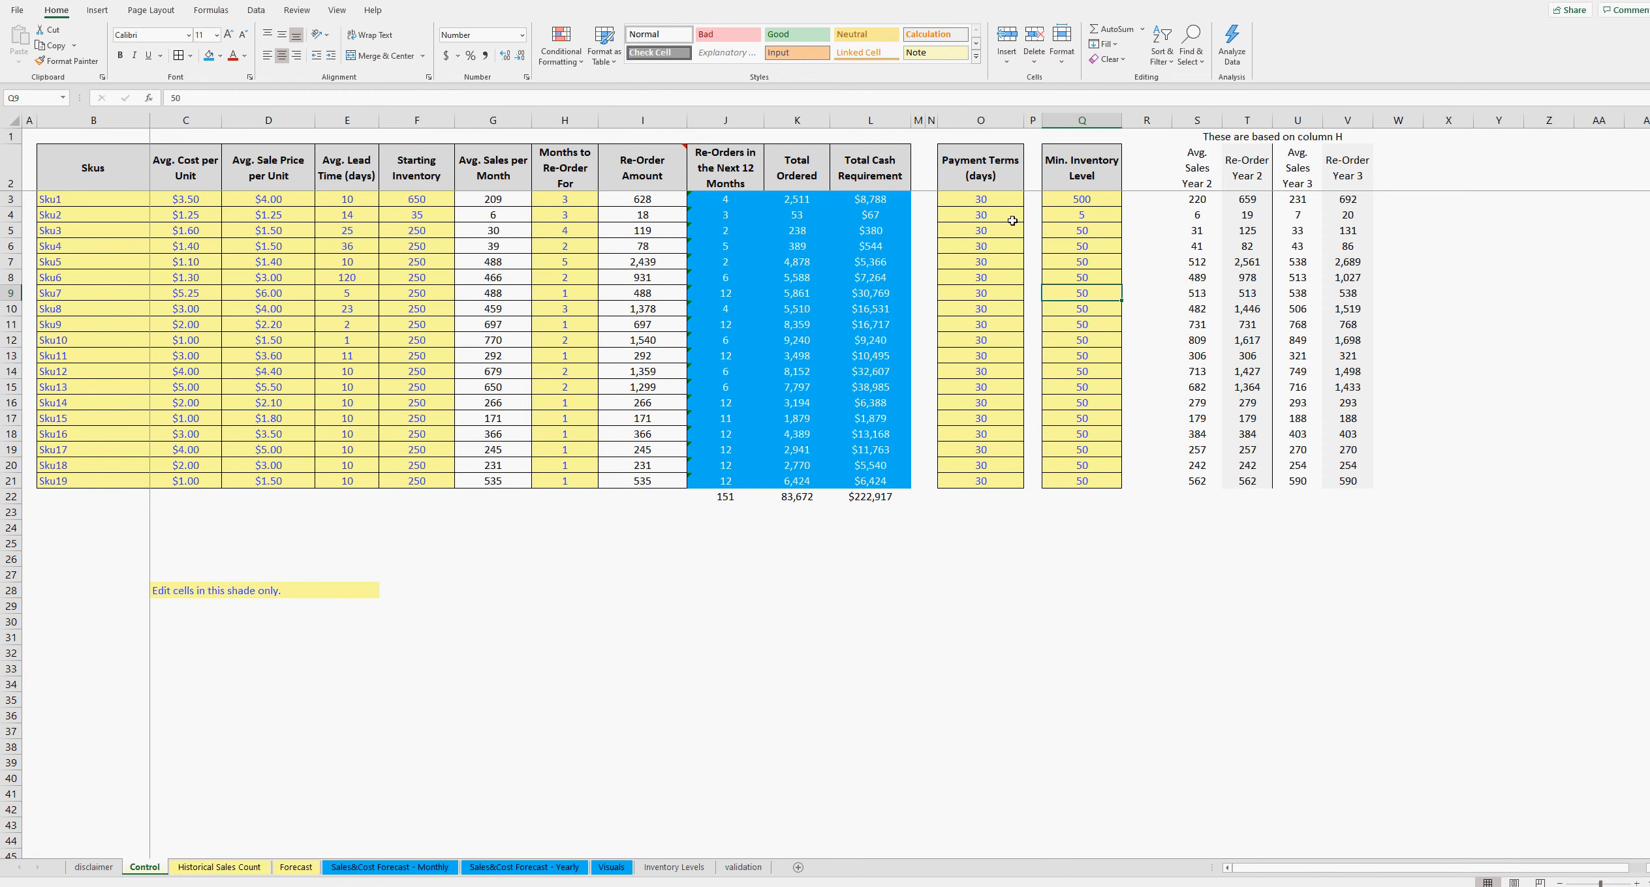
{"action": "left_click_drag", "start_coordinate": [995, 200], "coordinate": [985, 356]}
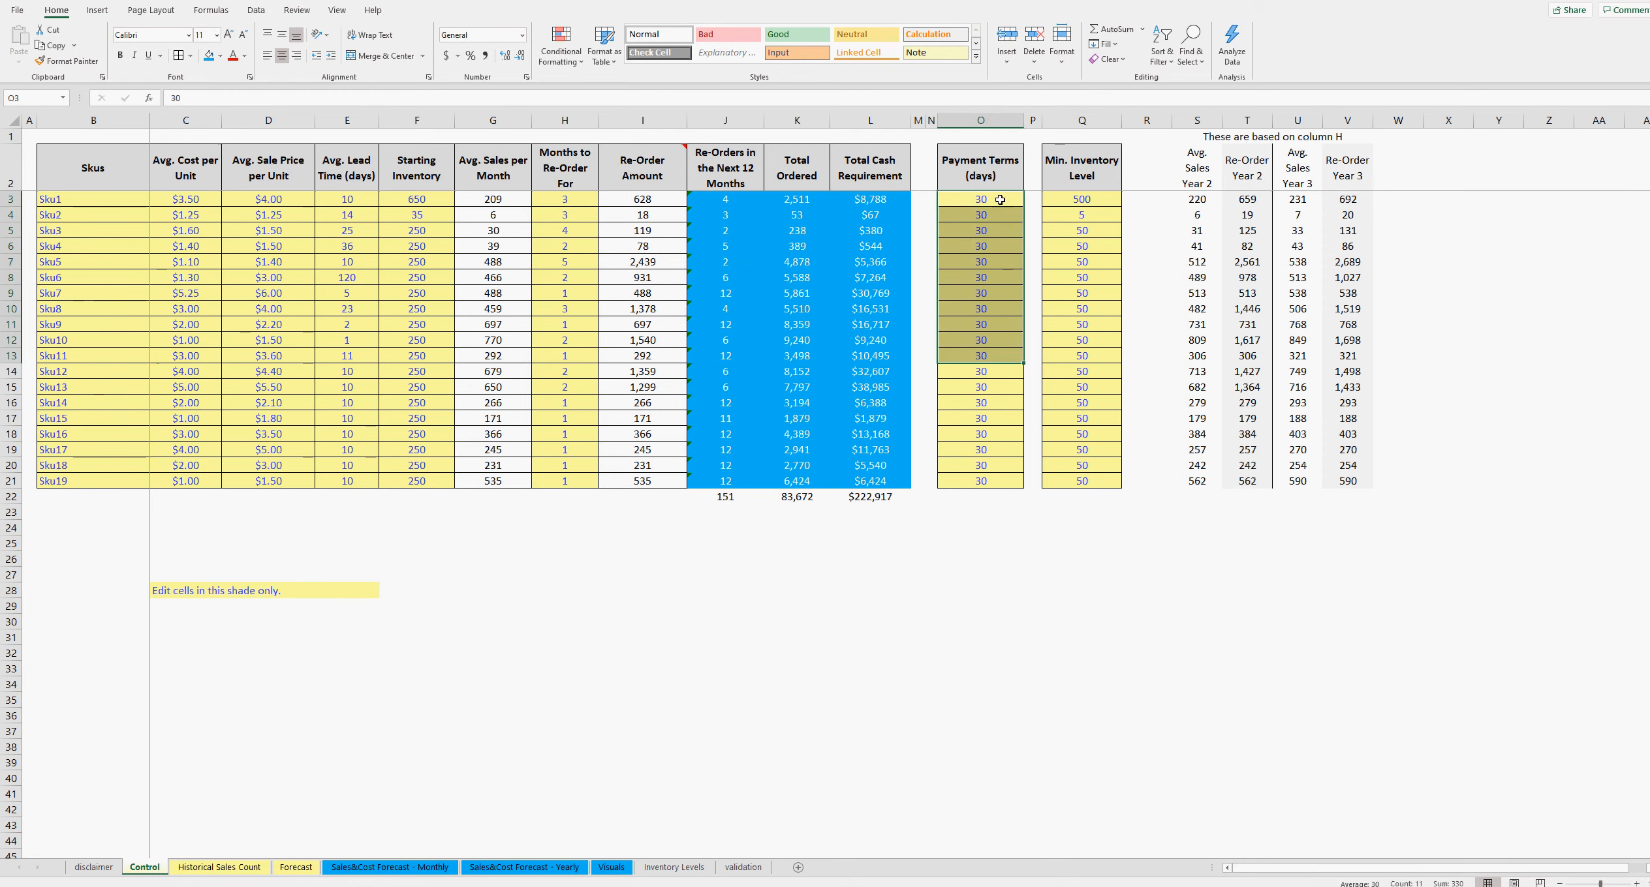
{"action": "left_click_drag", "start_coordinate": [999, 199], "coordinate": [995, 478]}
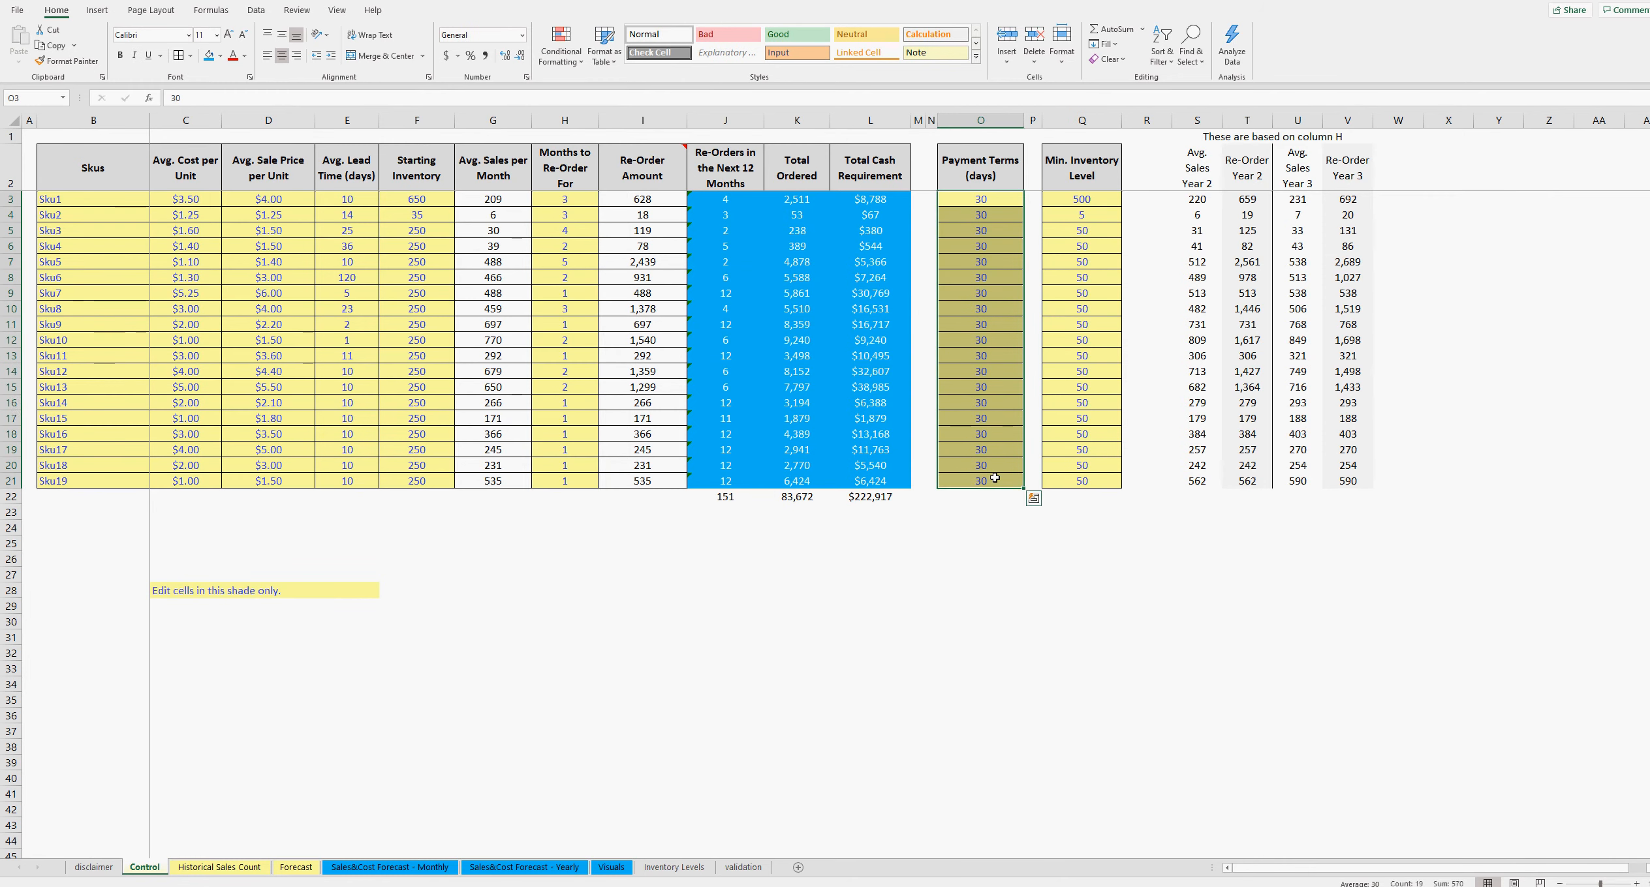
{"action": "left_click", "coordinate": [993, 204]}
{"action": "left_click", "coordinate": [984, 287]}
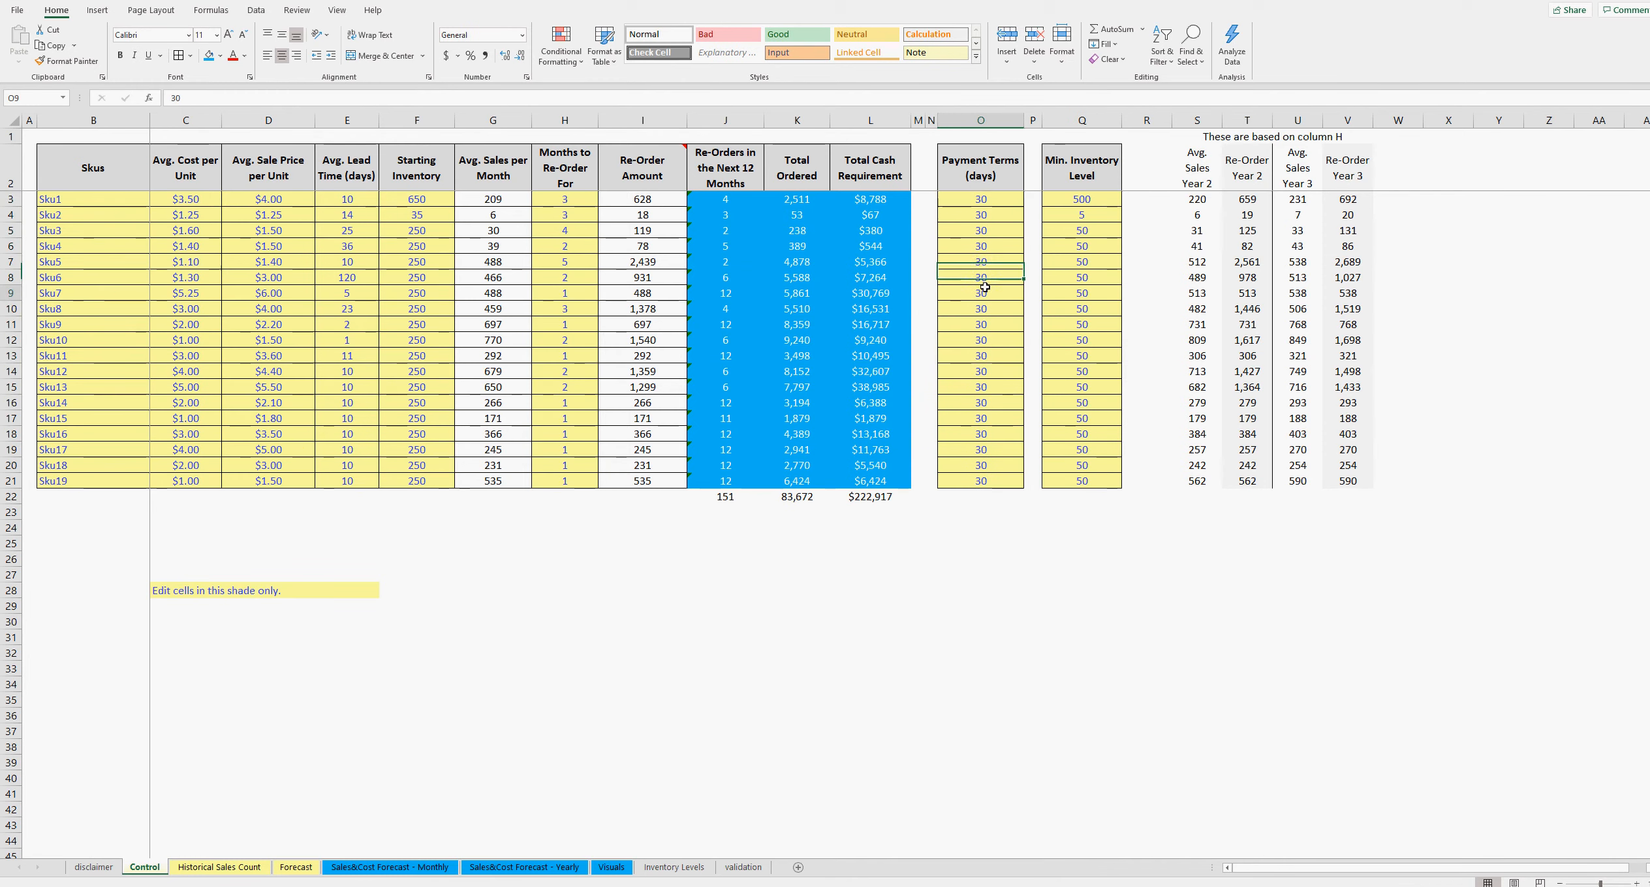
{"action": "left_click", "coordinate": [984, 347]}
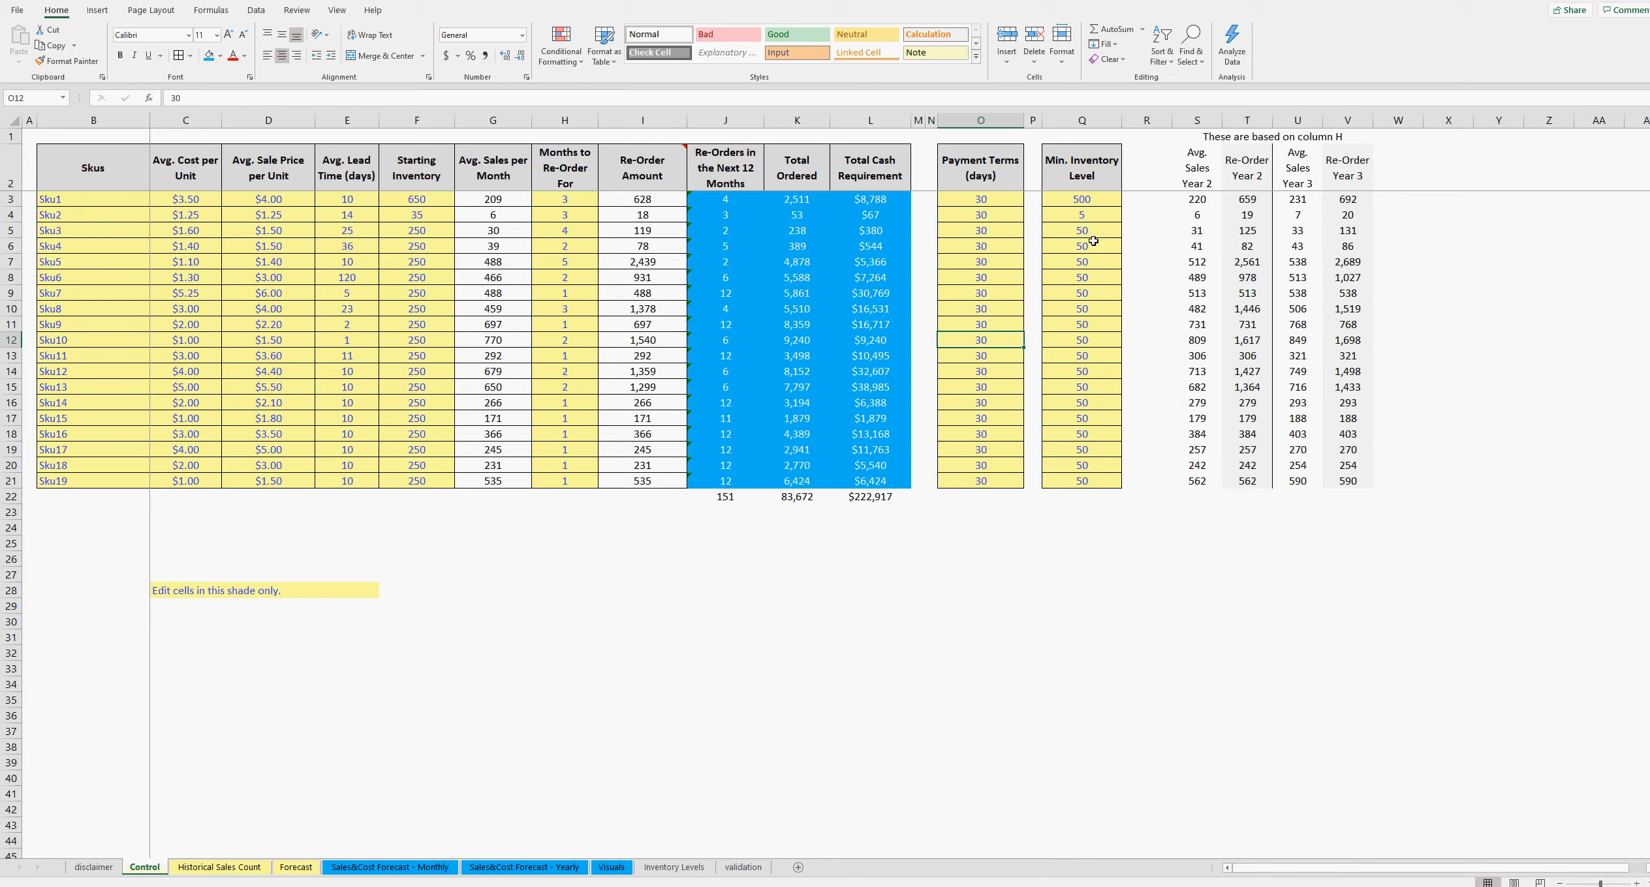
- Inspect Sku9's Jun-22 arrival formula and the 2021 arrivals on the monthly forecast sheet, then return to the Control sheet
{"action": "left_click", "coordinate": [356, 867]}
{"action": "left_click", "coordinate": [900, 543]}
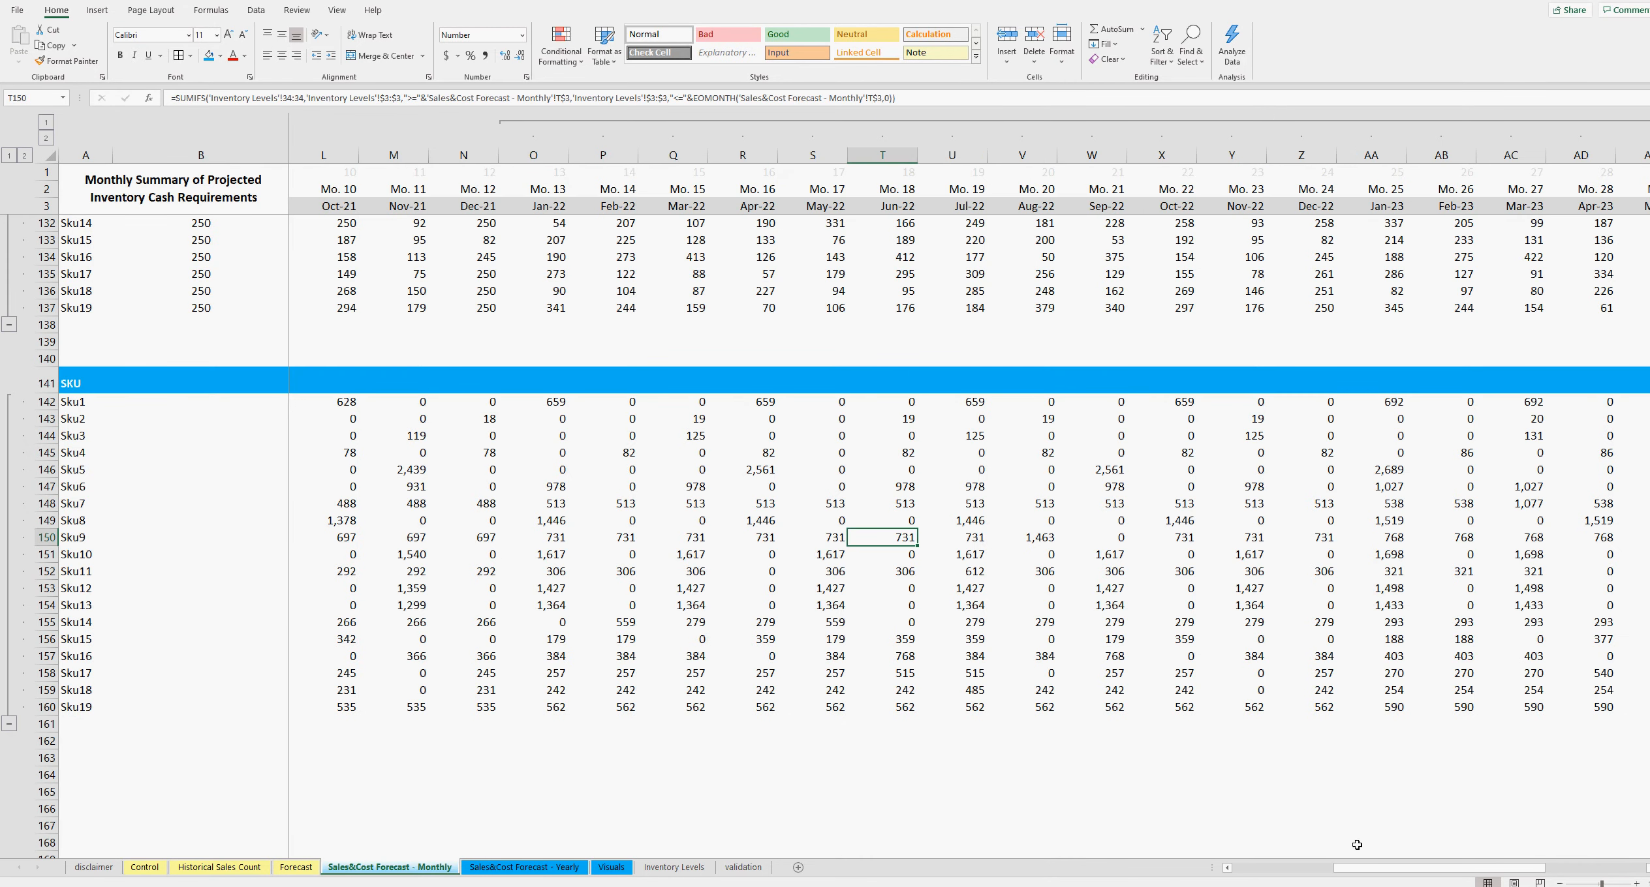
{"action": "left_click_drag", "start_coordinate": [1361, 868], "coordinate": [1238, 879]}
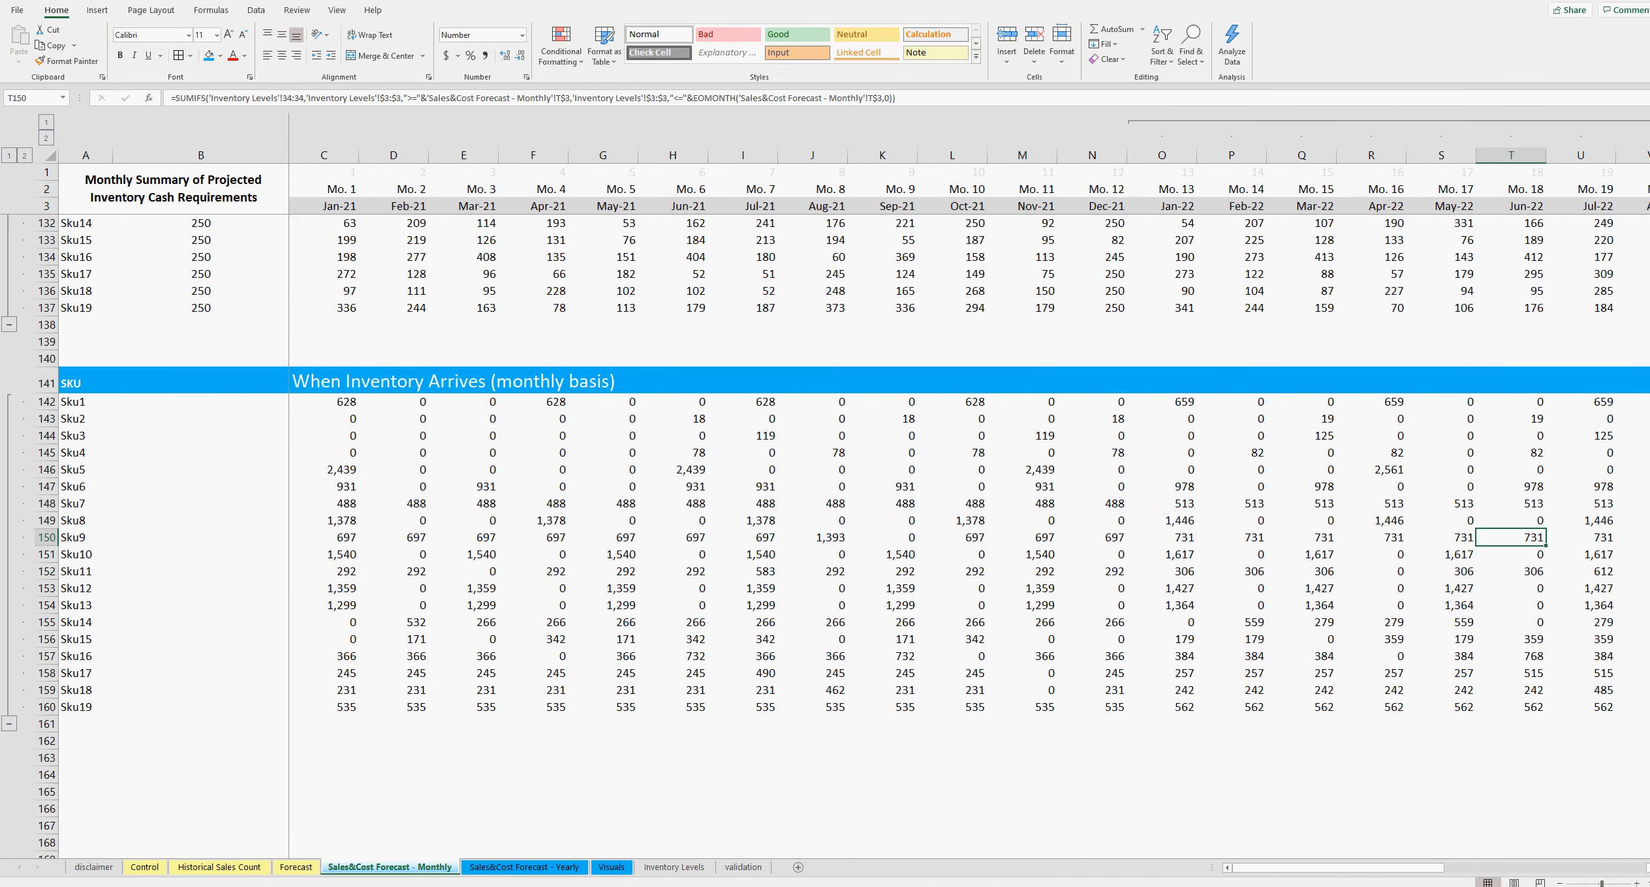
{"action": "mouse_move", "coordinate": [531, 885]}
{"action": "mouse_move", "coordinate": [653, 861]}
{"action": "left_click", "coordinate": [144, 868]}
{"action": "left_click", "coordinate": [907, 578]}
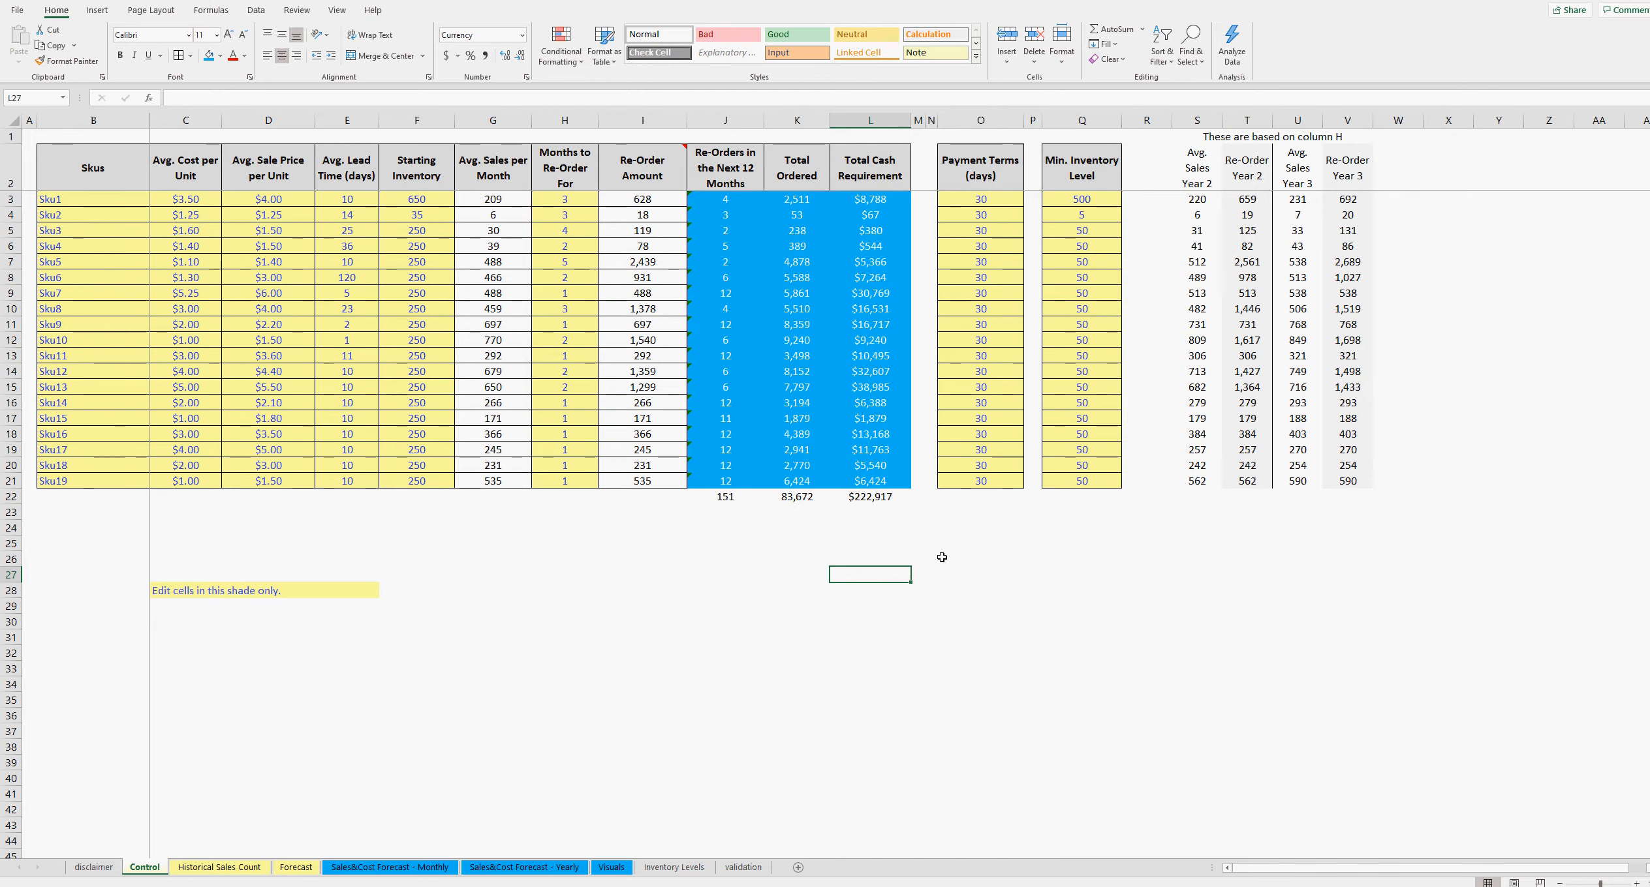
- Open the monthly forecast sheet and collapse the grouped month columns after Dec-21
{"action": "left_click", "coordinate": [395, 870]}
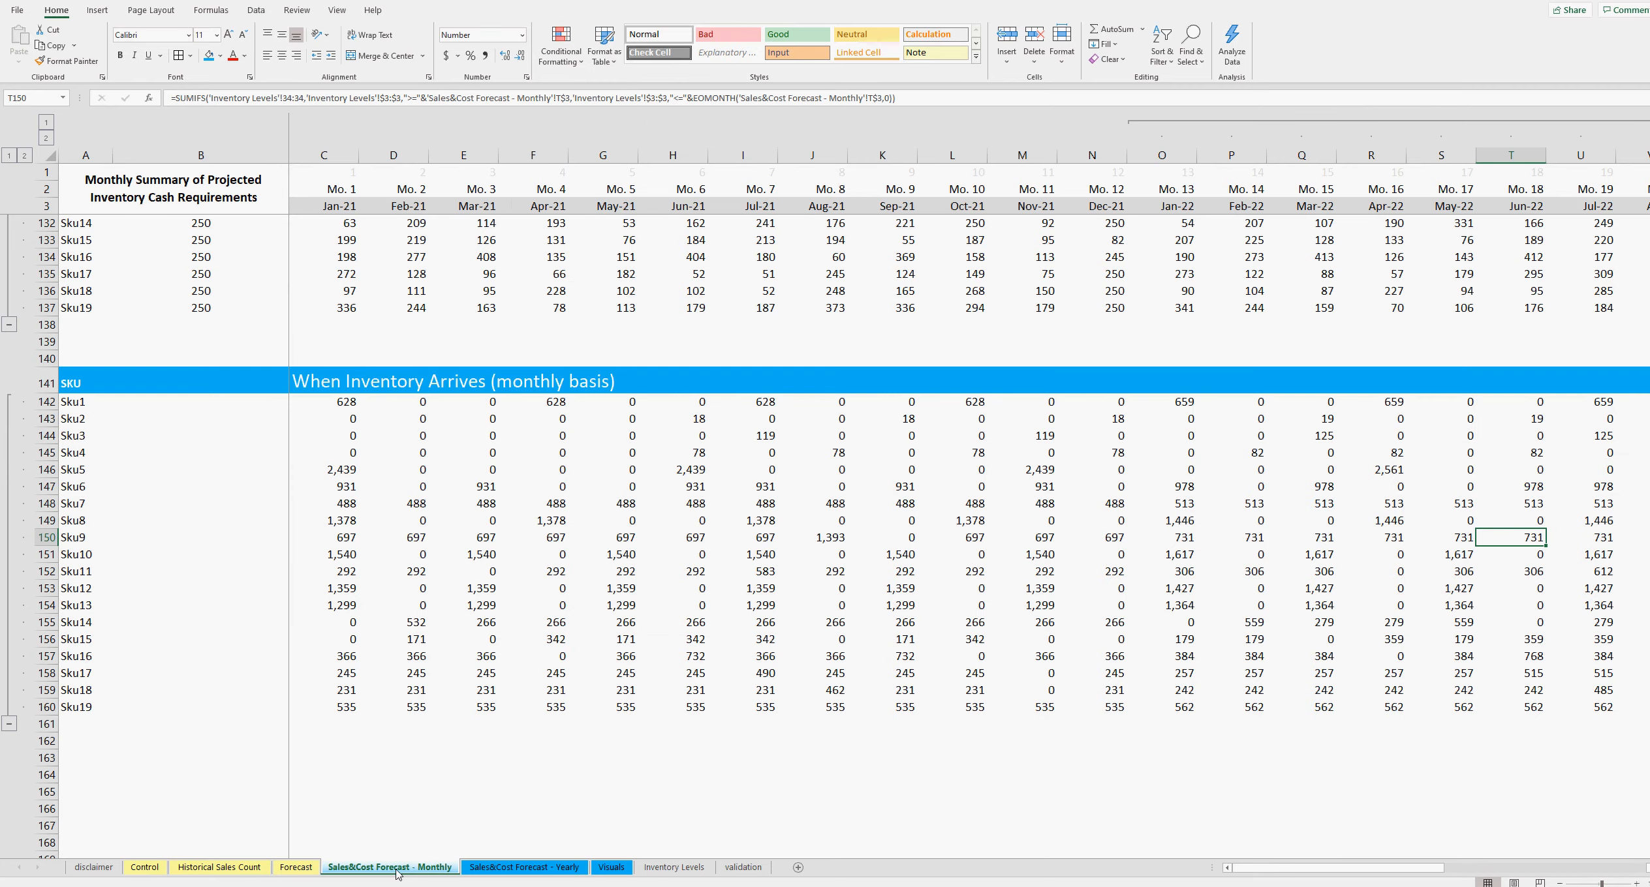
{"action": "left_click_drag", "start_coordinate": [1370, 869], "coordinate": [1593, 863]}
{"action": "left_click", "coordinate": [1581, 124]}
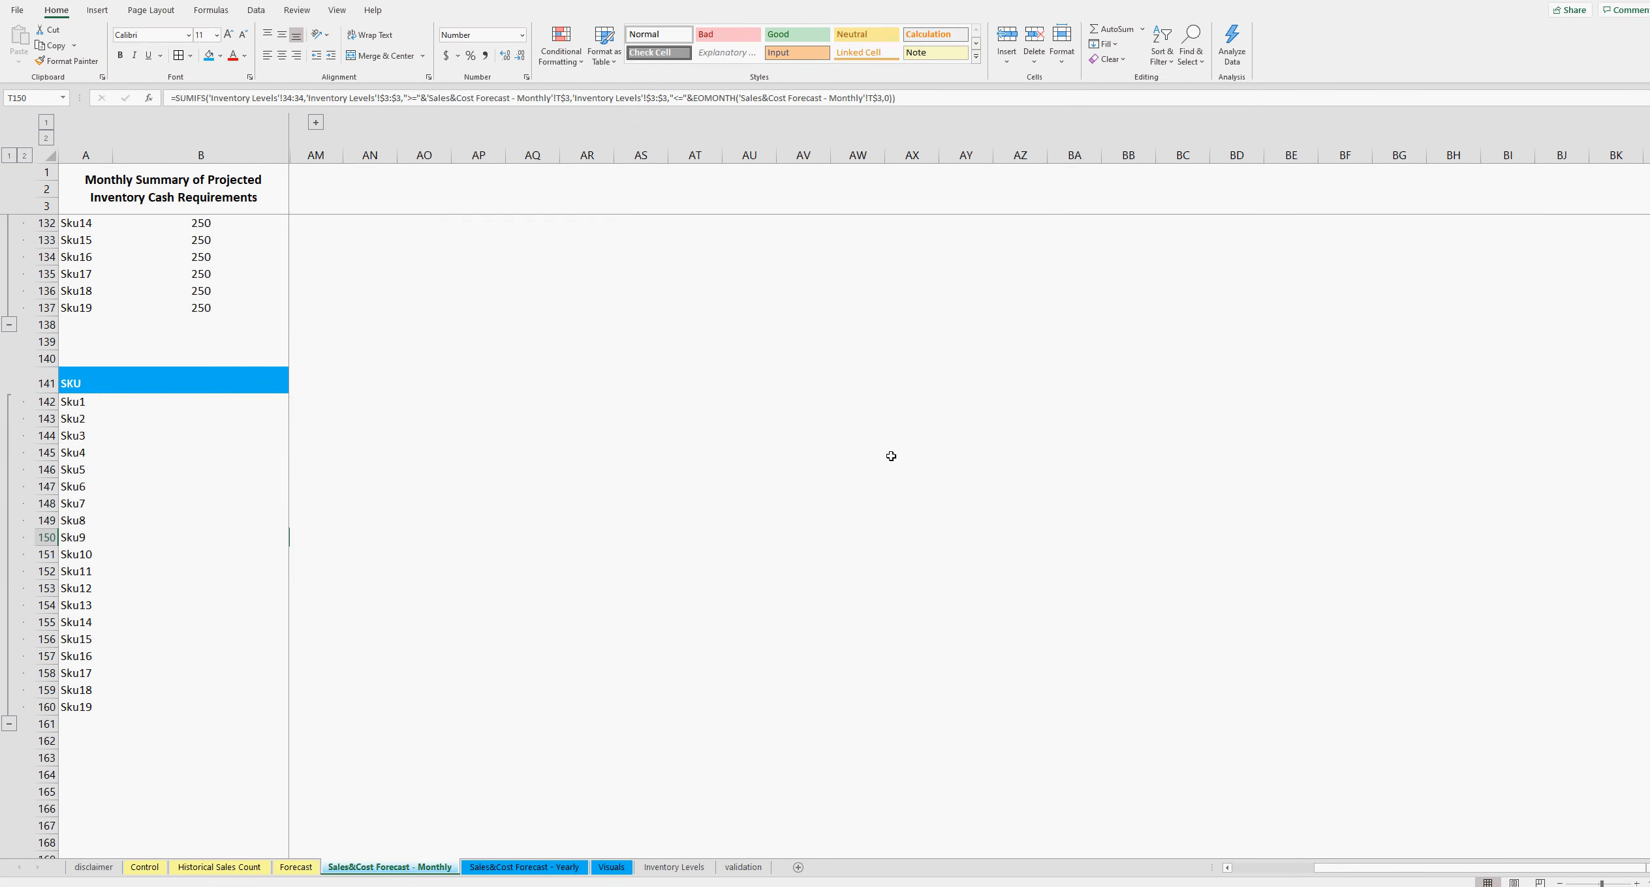
{"action": "left_click", "coordinate": [315, 122]}
- Review the 2021 monthly tables from unit re-order counts to inventory arrivals, and expand the grouped 2022 and 2023 columns
{"action": "scroll", "coordinate": [556, 679], "scroll_direction": "up", "scroll_amount": 8}
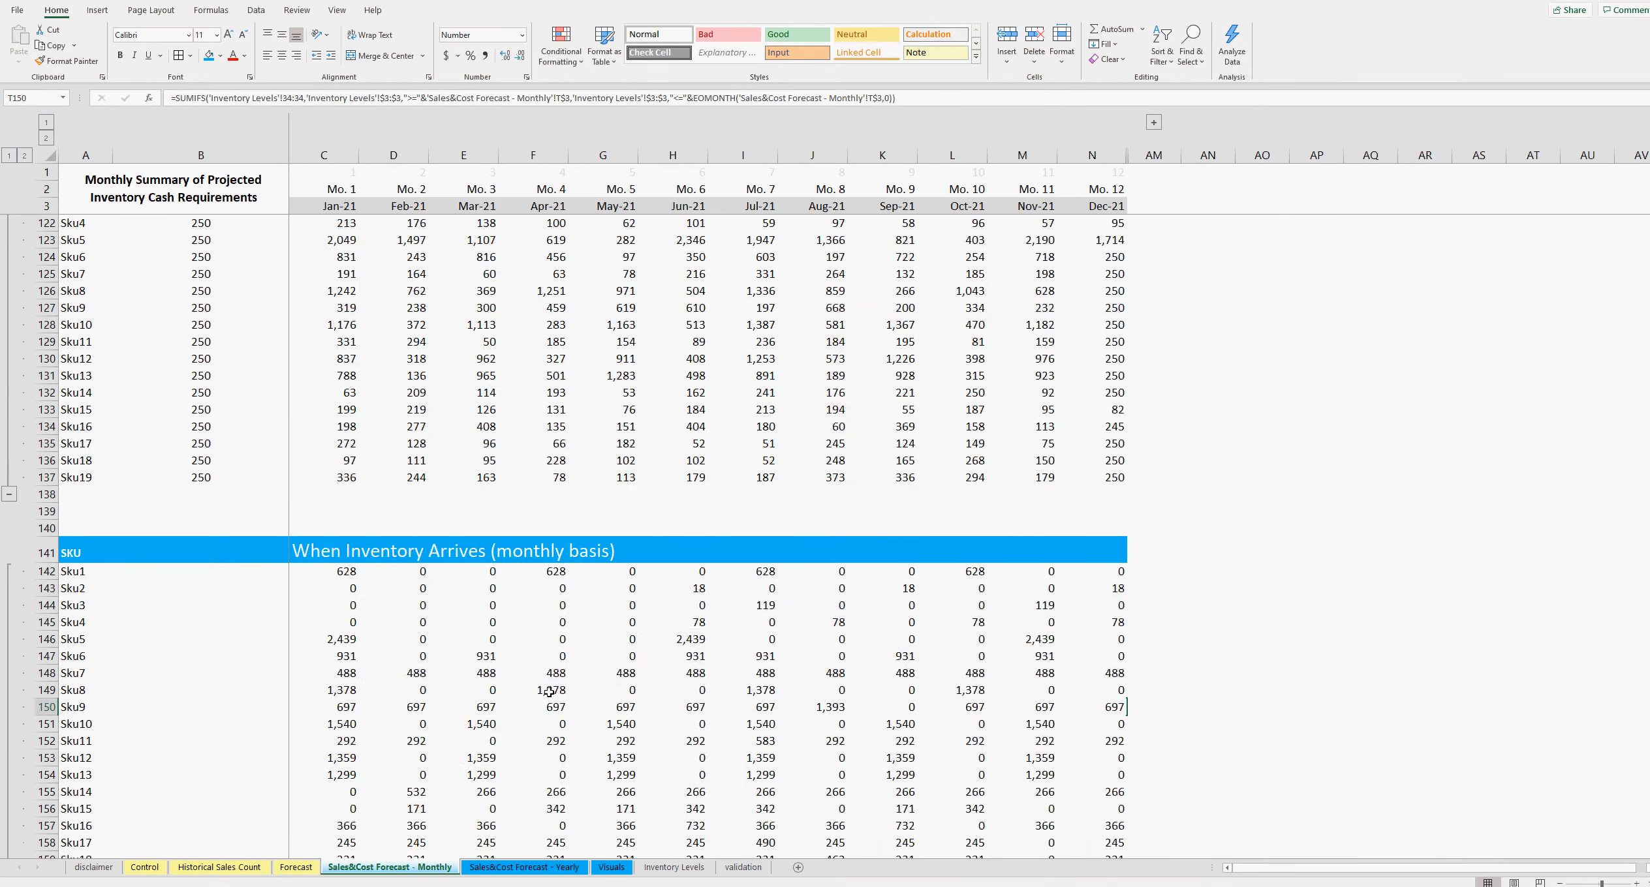
{"action": "scroll", "coordinate": [555, 679], "scroll_direction": "up", "scroll_amount": 20}
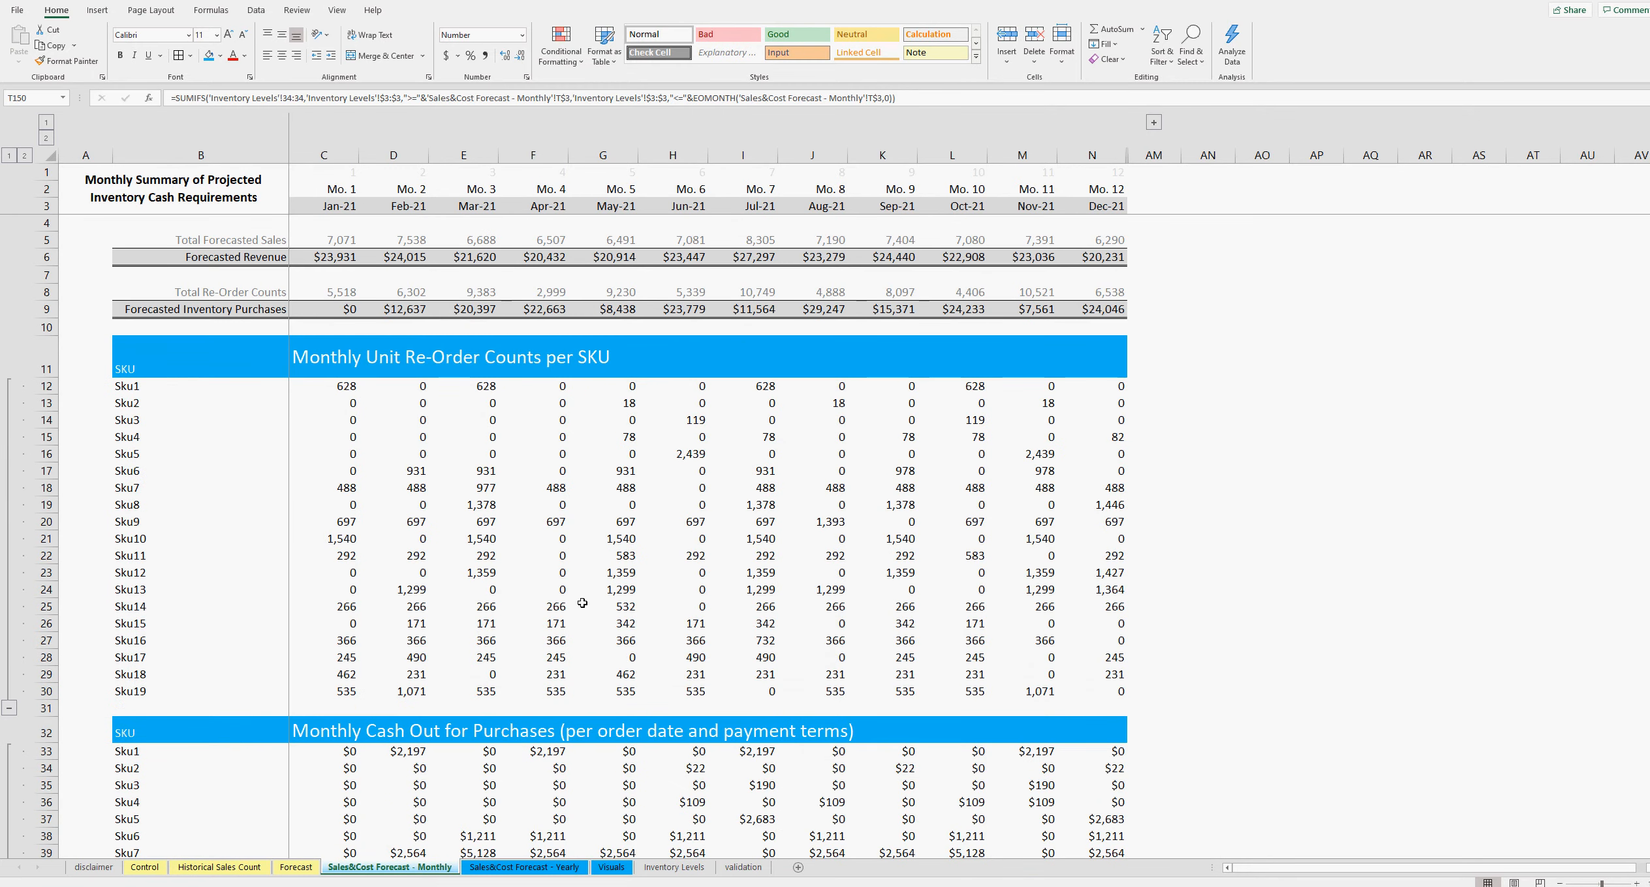
{"action": "scroll", "coordinate": [582, 603], "scroll_direction": "down", "scroll_amount": 20}
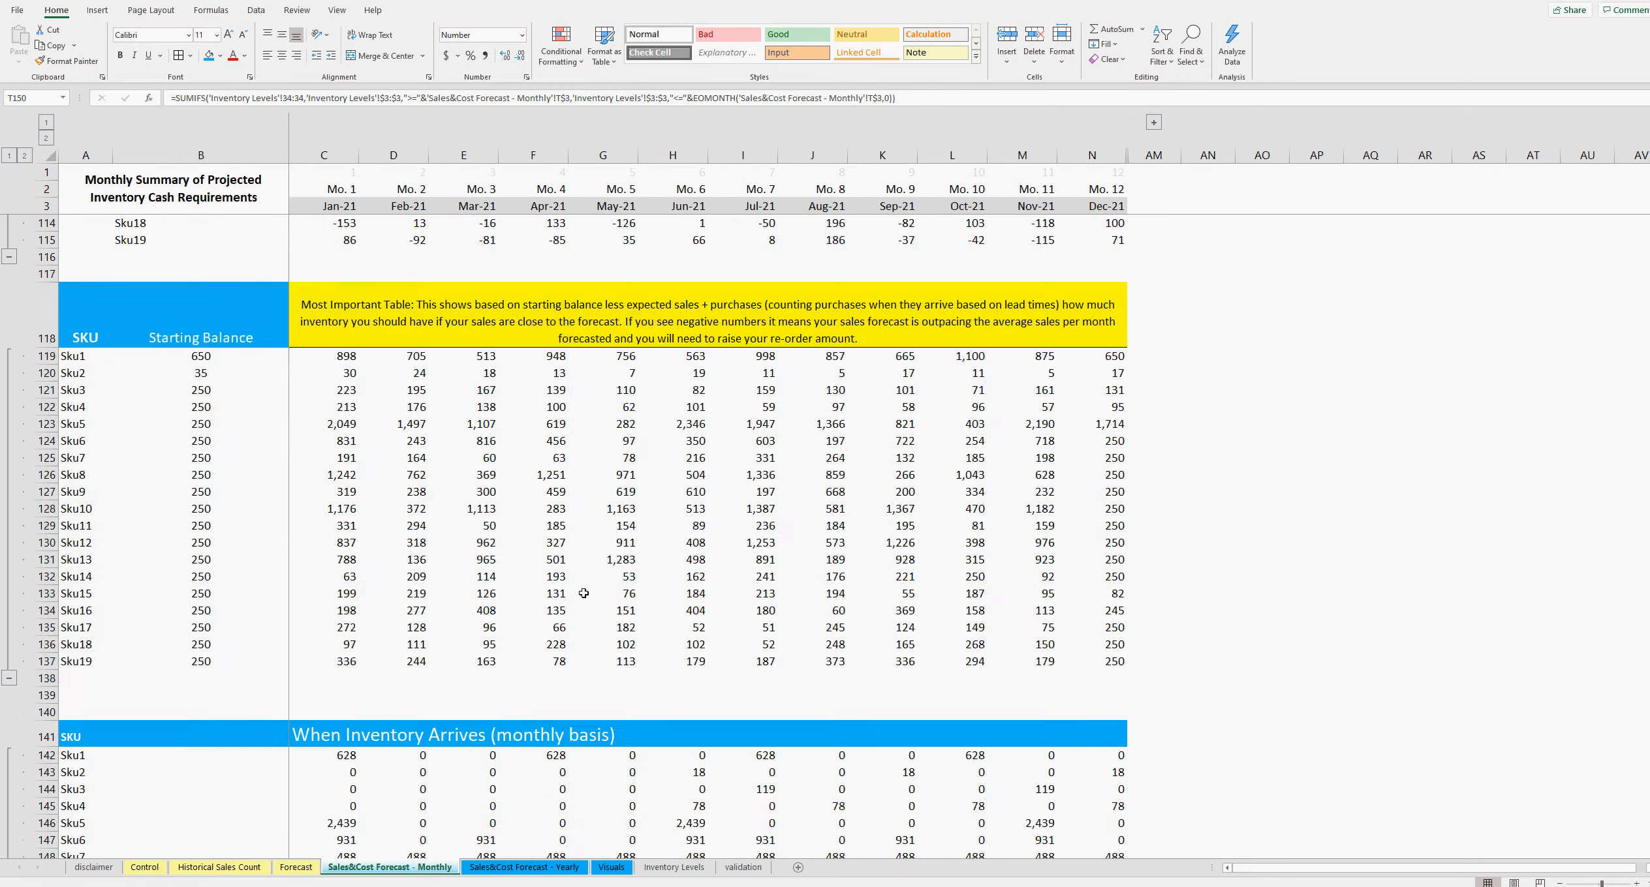
{"action": "scroll", "coordinate": [584, 594], "scroll_direction": "down", "scroll_amount": 8}
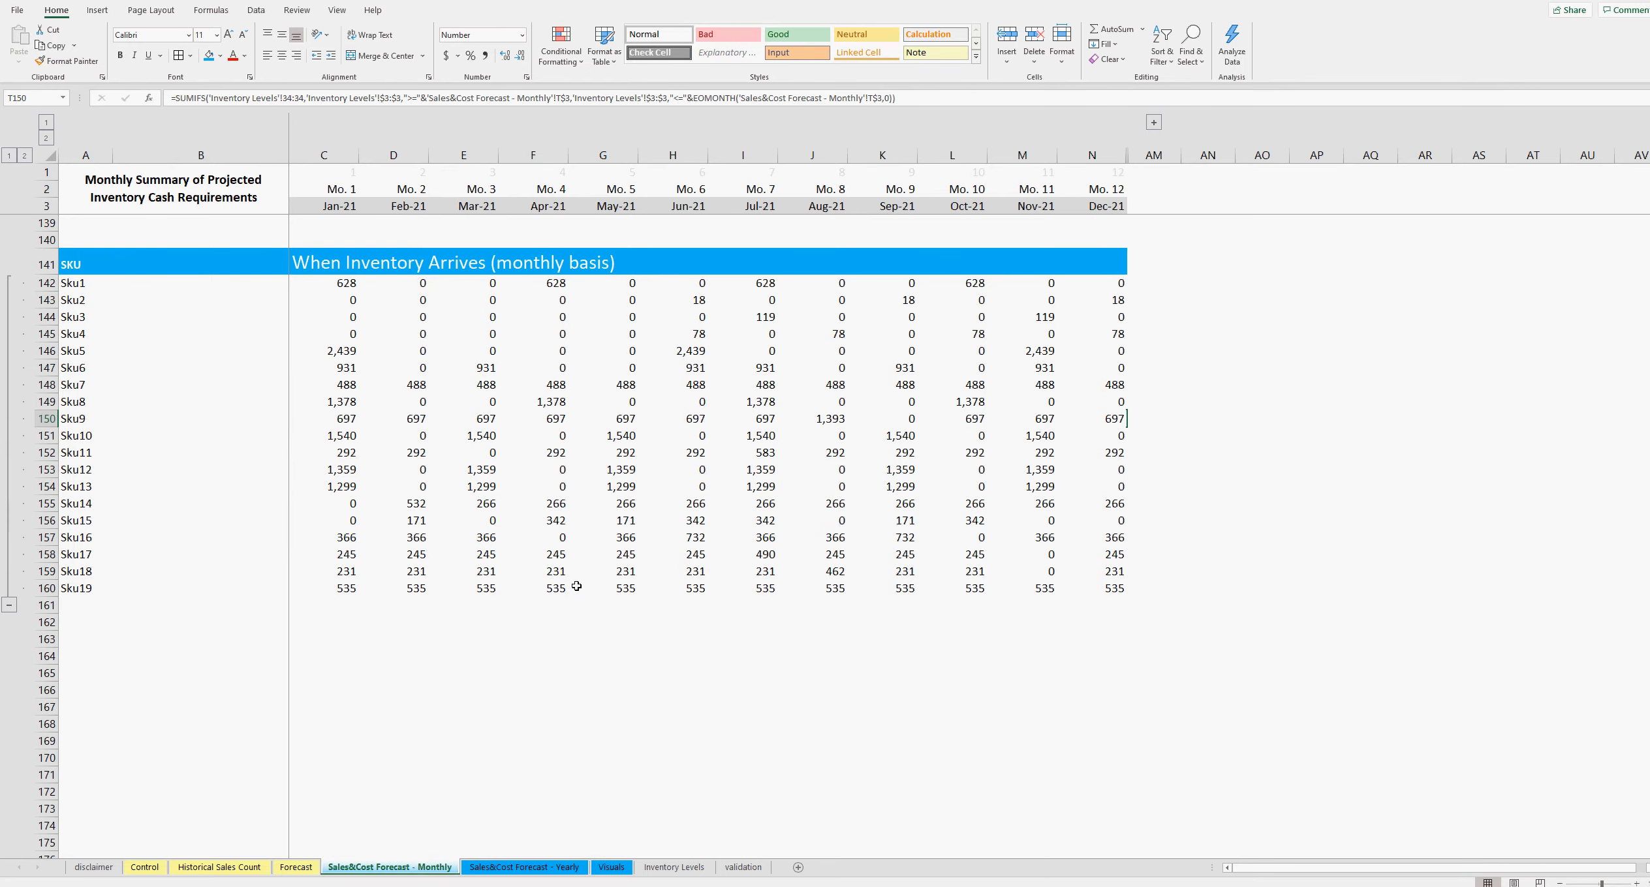
{"action": "scroll", "coordinate": [576, 586], "scroll_direction": "up", "scroll_amount": 20}
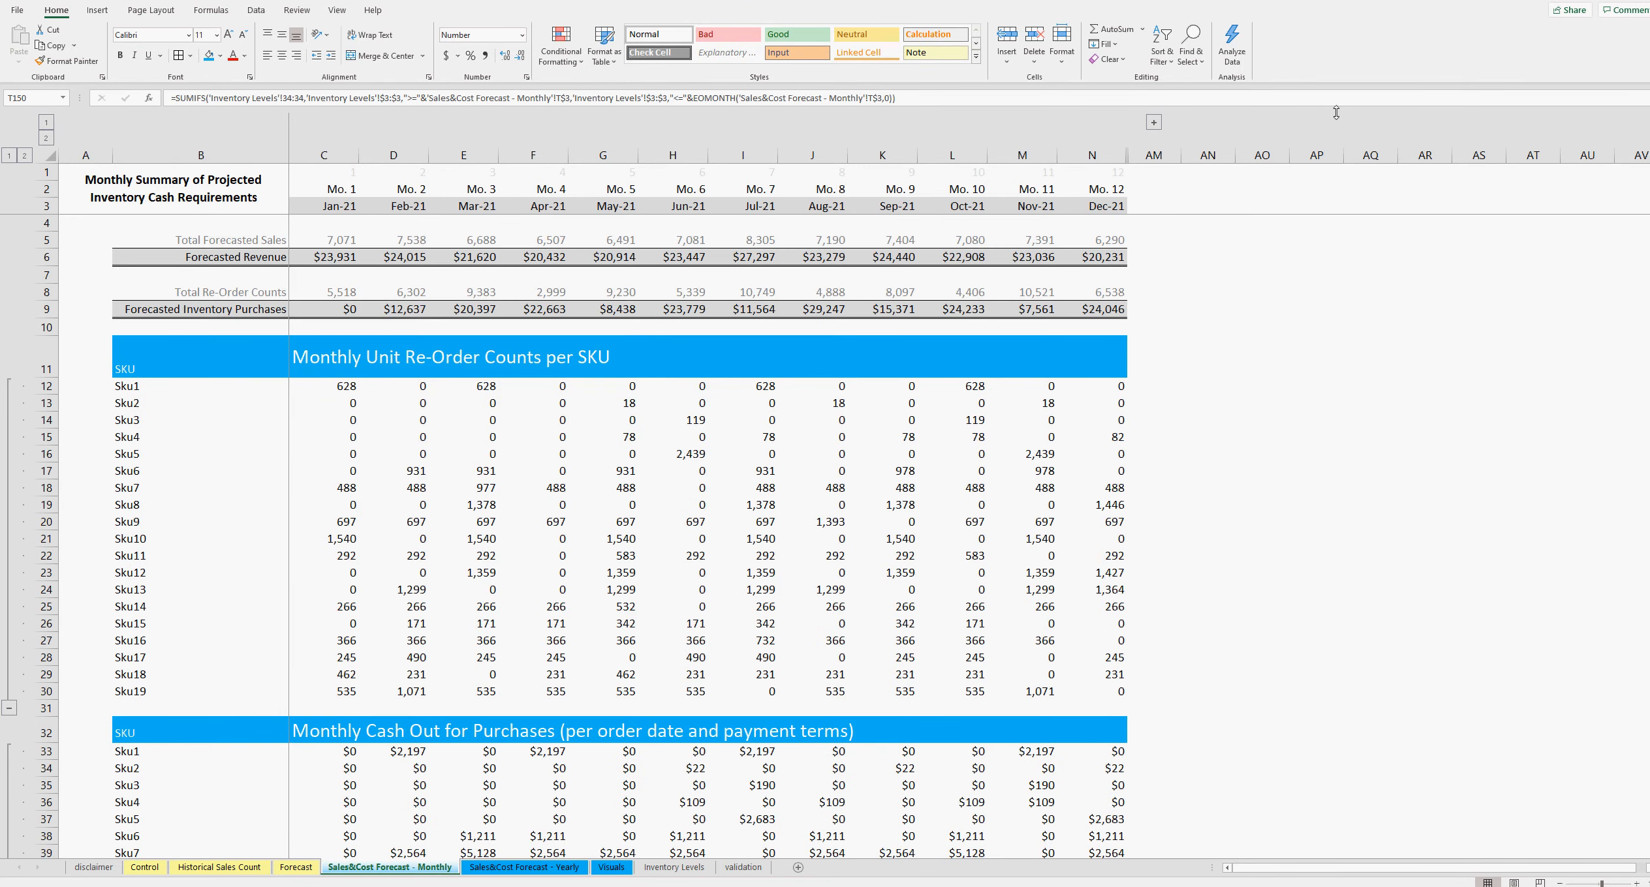
{"action": "left_click", "coordinate": [1154, 123]}
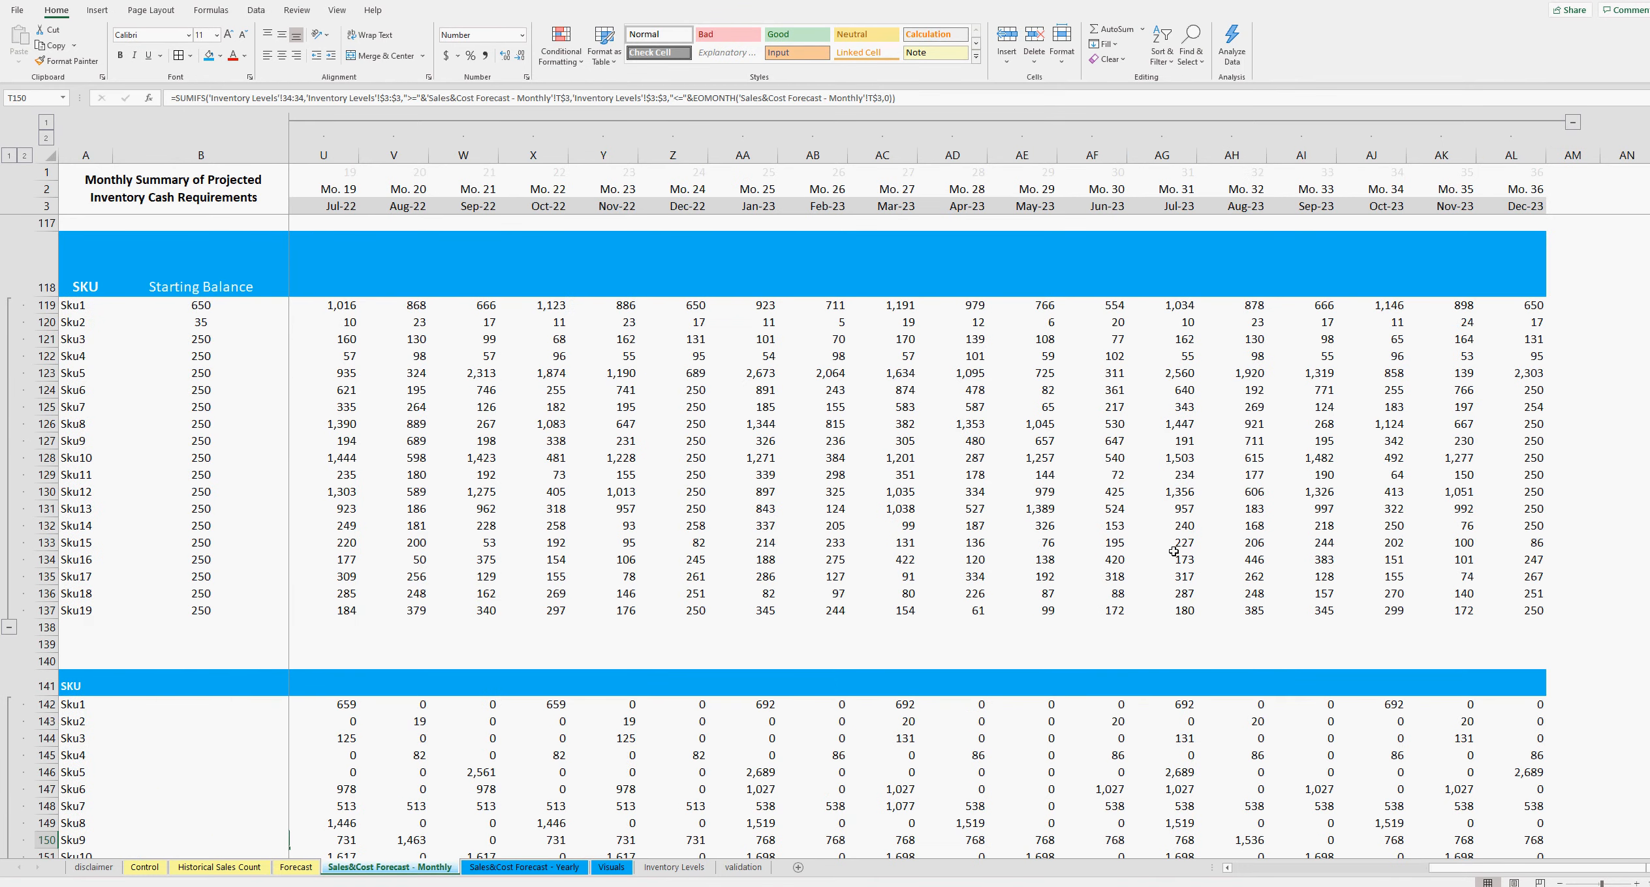
{"action": "left_click_drag", "start_coordinate": [1439, 868], "coordinate": [1237, 869]}
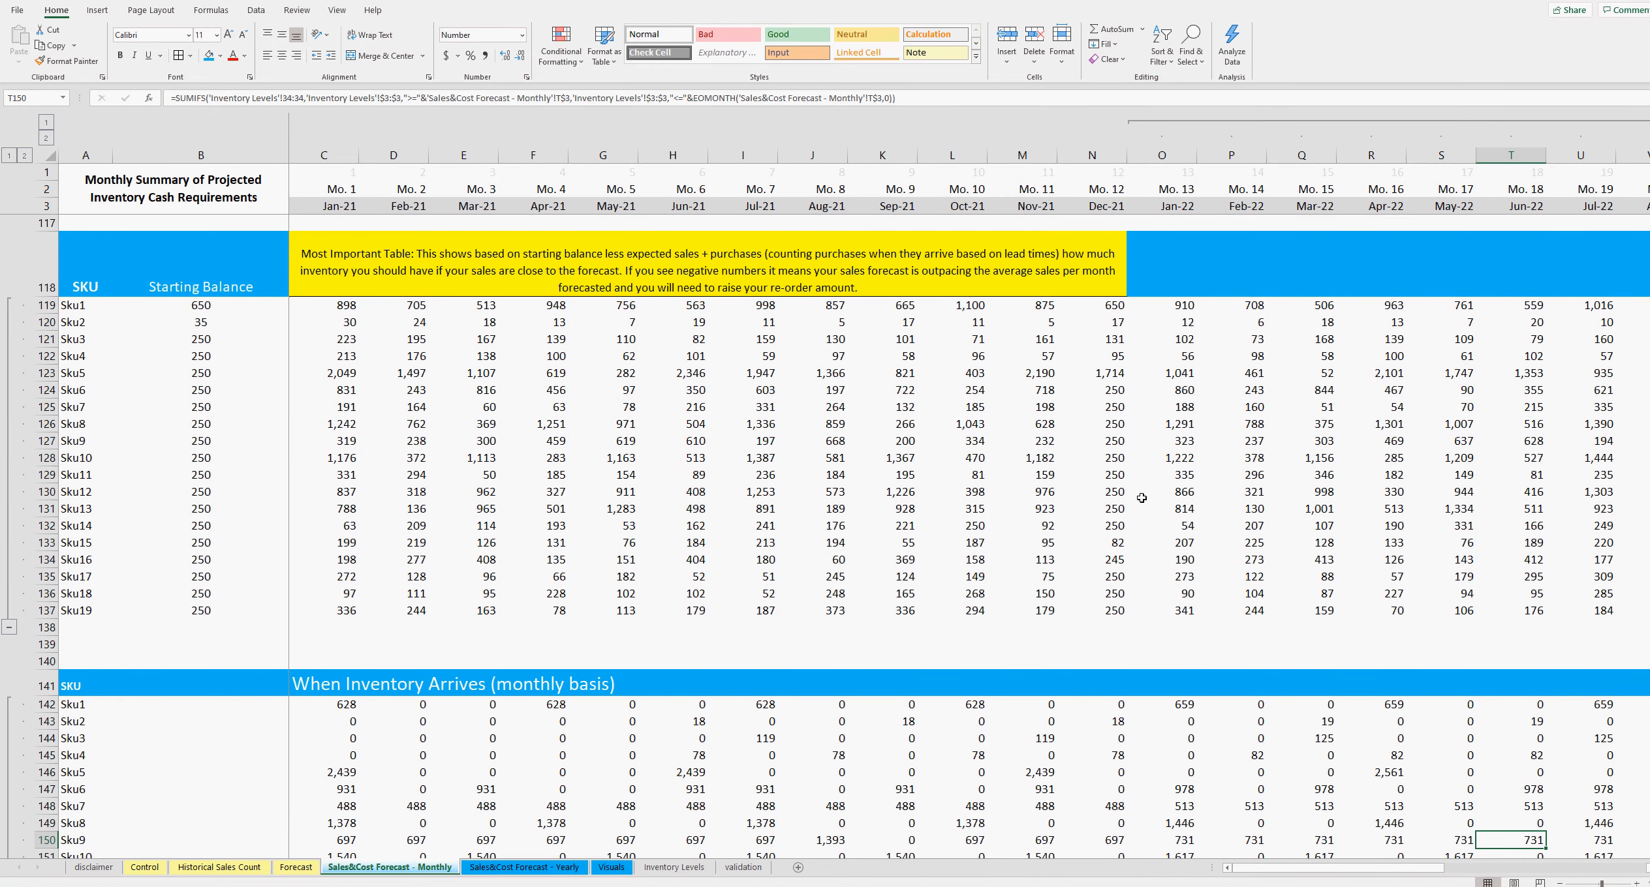
- Open the yearly forecast sheet and review its re-order counts, cash out for purchases, sales counts and sales dollars per SKU
{"action": "left_click", "coordinate": [533, 869]}
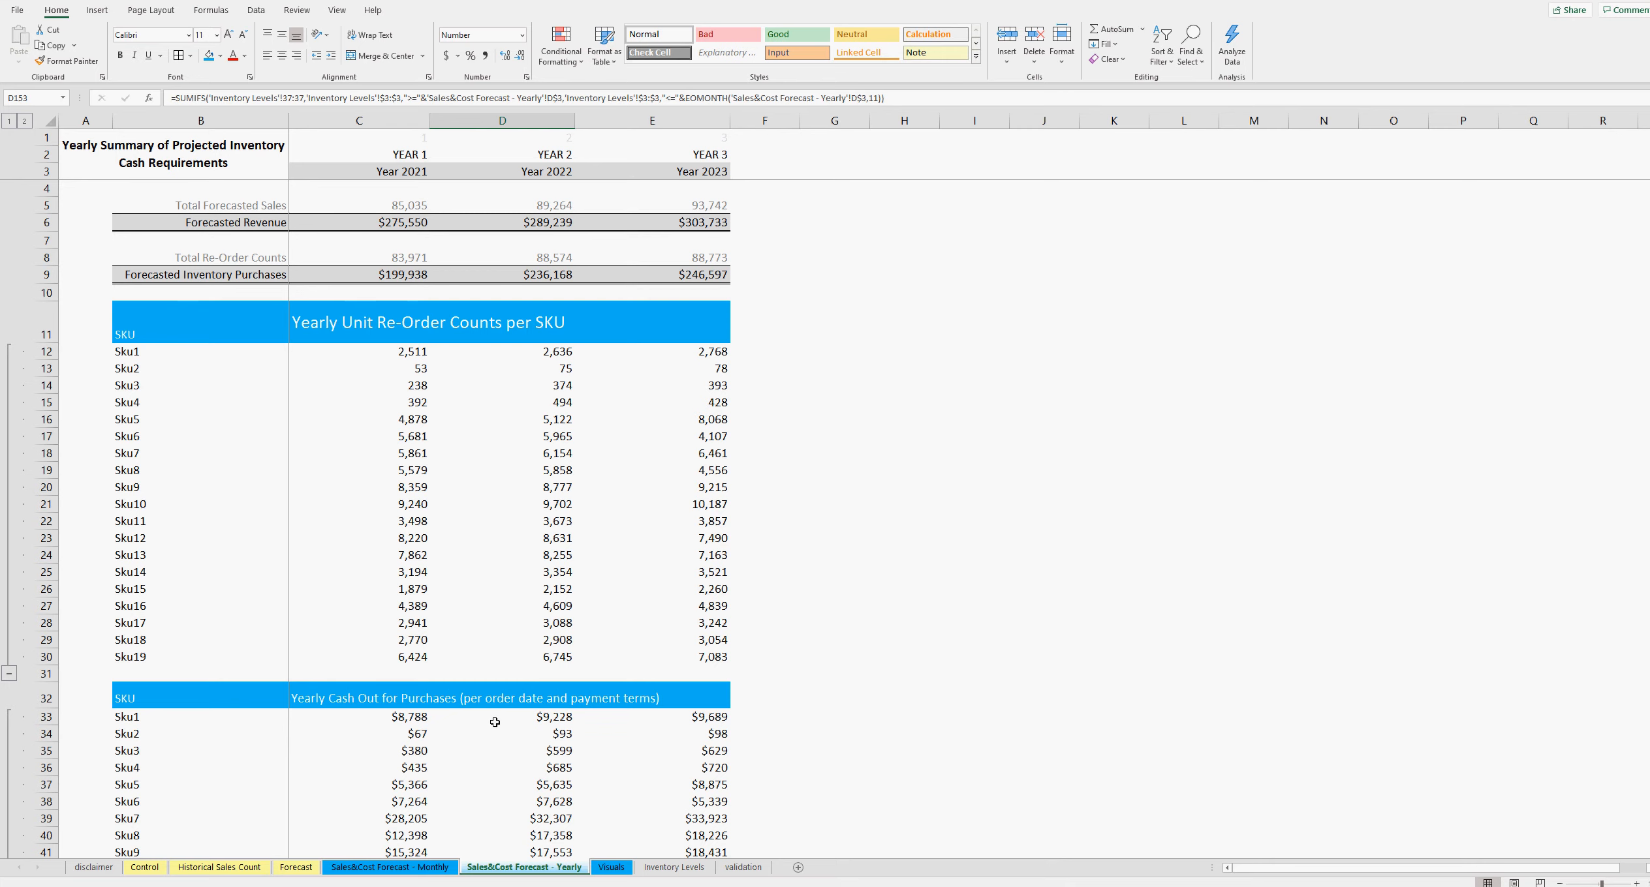
{"action": "left_click", "coordinate": [408, 362]}
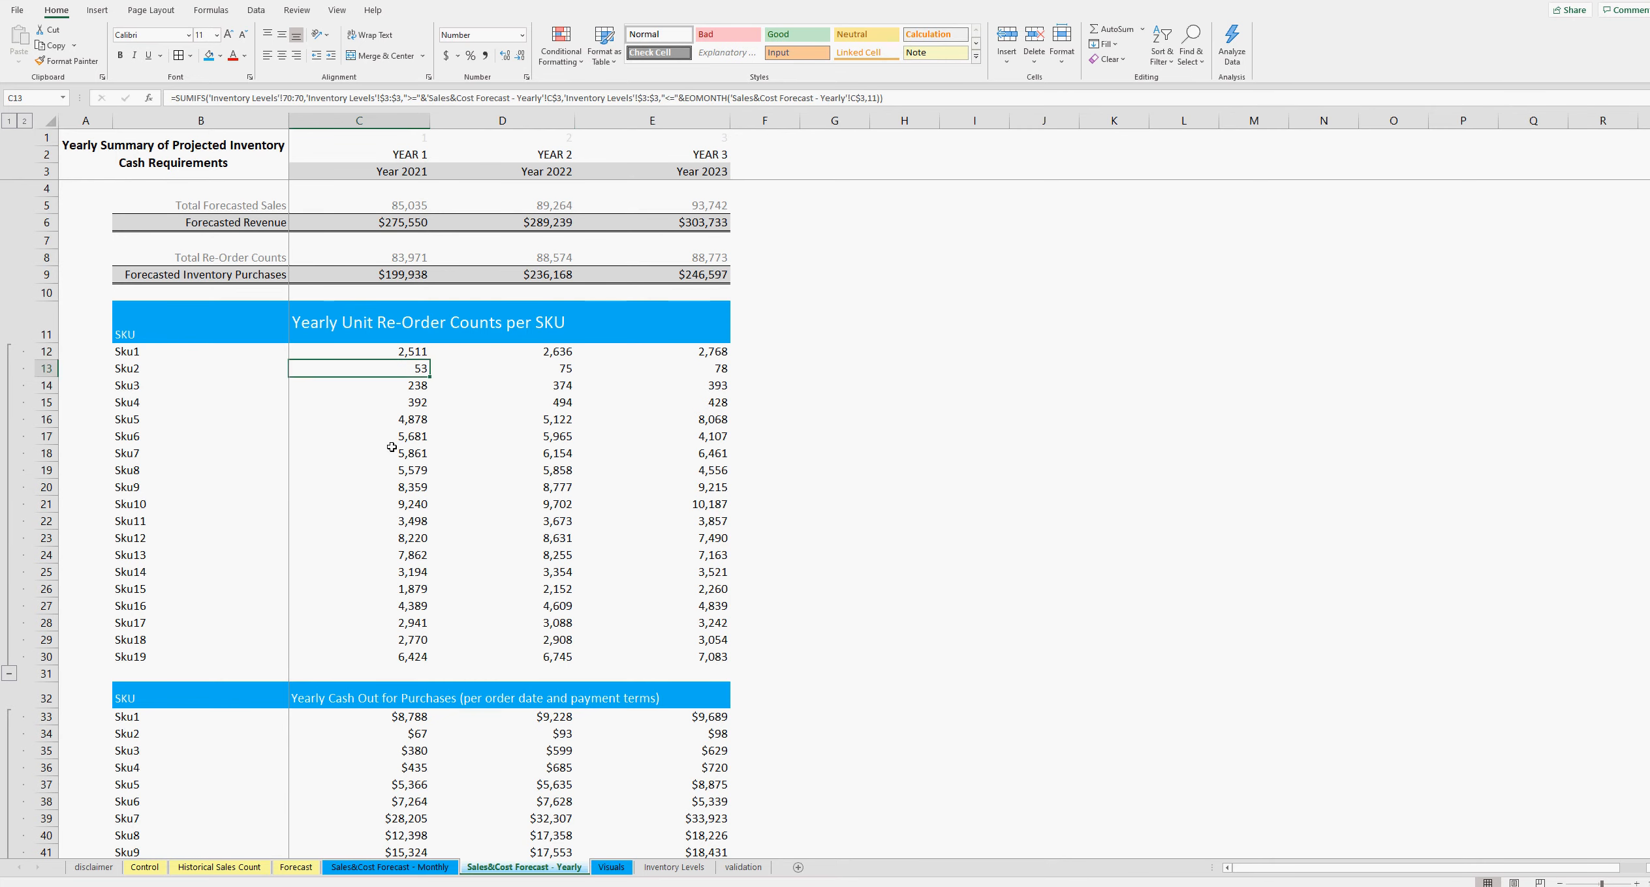
{"action": "left_click", "coordinate": [393, 449]}
{"action": "scroll", "coordinate": [549, 604], "scroll_direction": "down", "scroll_amount": 7}
{"action": "left_click", "coordinate": [547, 592]}
{"action": "scroll", "coordinate": [547, 592], "scroll_direction": "down", "scroll_amount": 8}
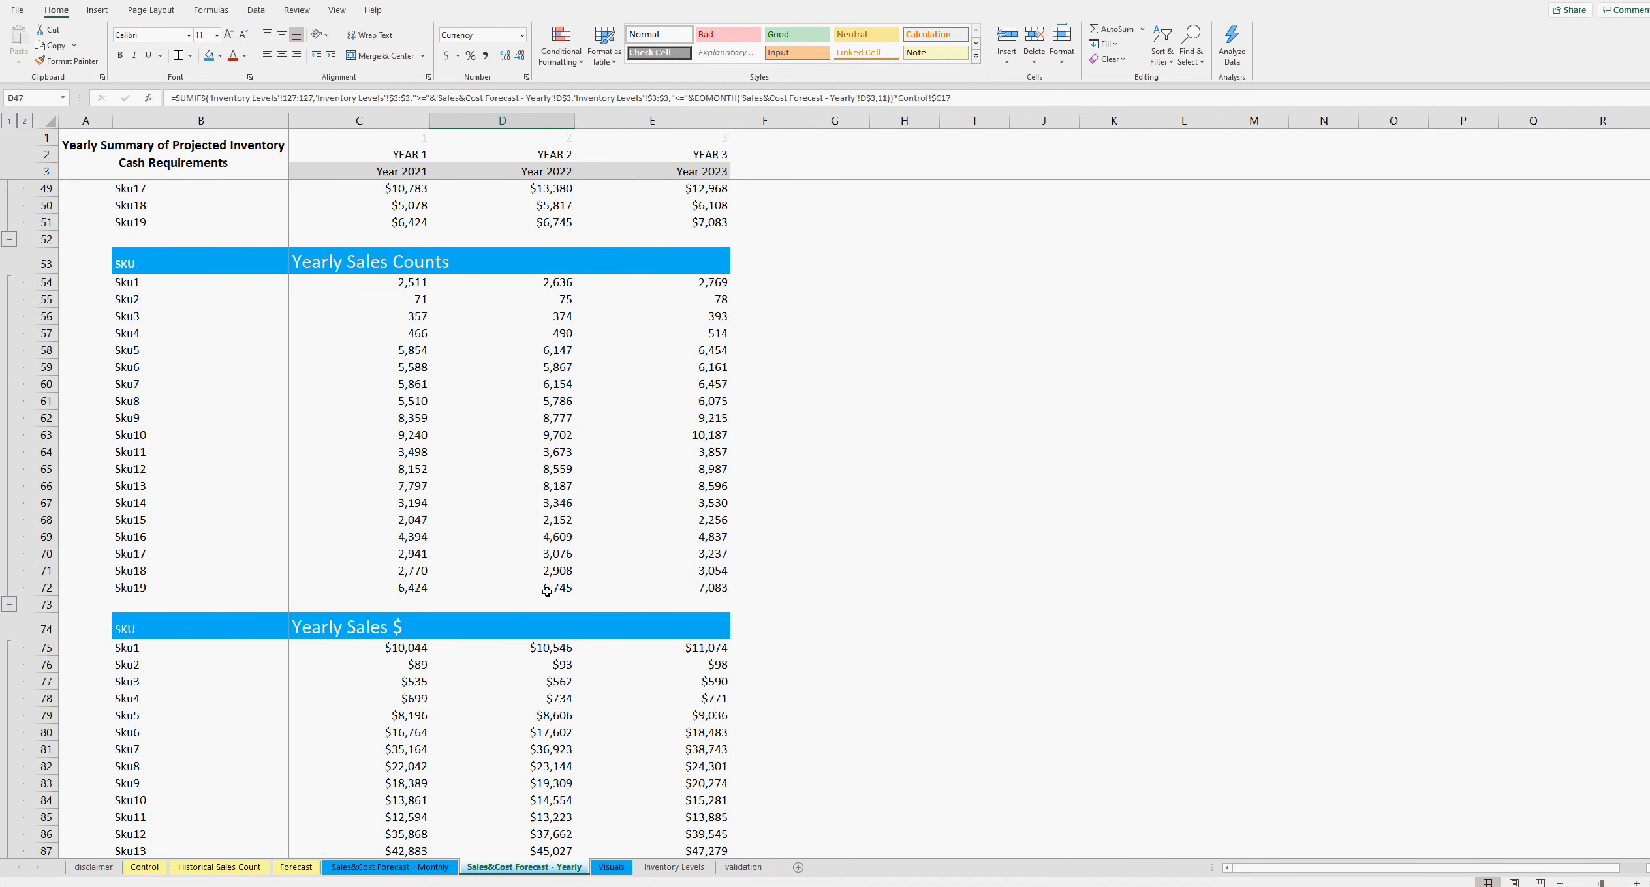
- Review the remaining yearly sales dollars and the Net Inventory Change table, continuing down to the yearly inventory balance table
{"action": "left_click", "coordinate": [547, 509]}
{"action": "scroll", "coordinate": [540, 618], "scroll_direction": "down", "scroll_amount": 12}
{"action": "scroll", "coordinate": [540, 618], "scroll_direction": "down", "scroll_amount": 10}
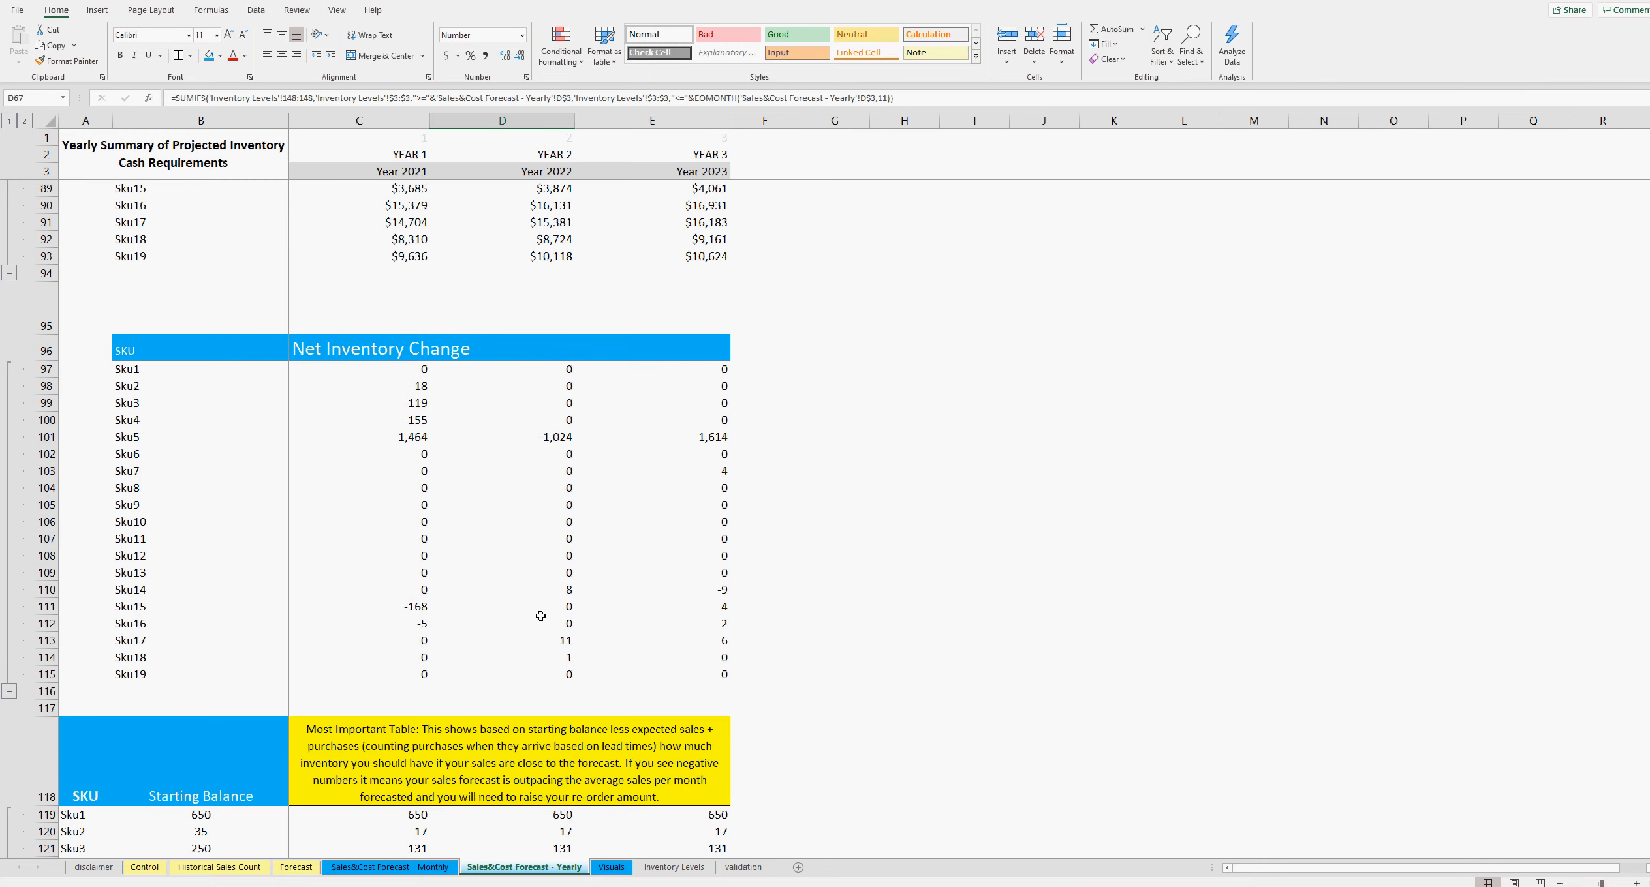
- Compare the projected yearly inventory balances for Sku11 and Sku9 across 2021, 2022 and 2023
{"action": "left_click", "coordinate": [408, 515]}
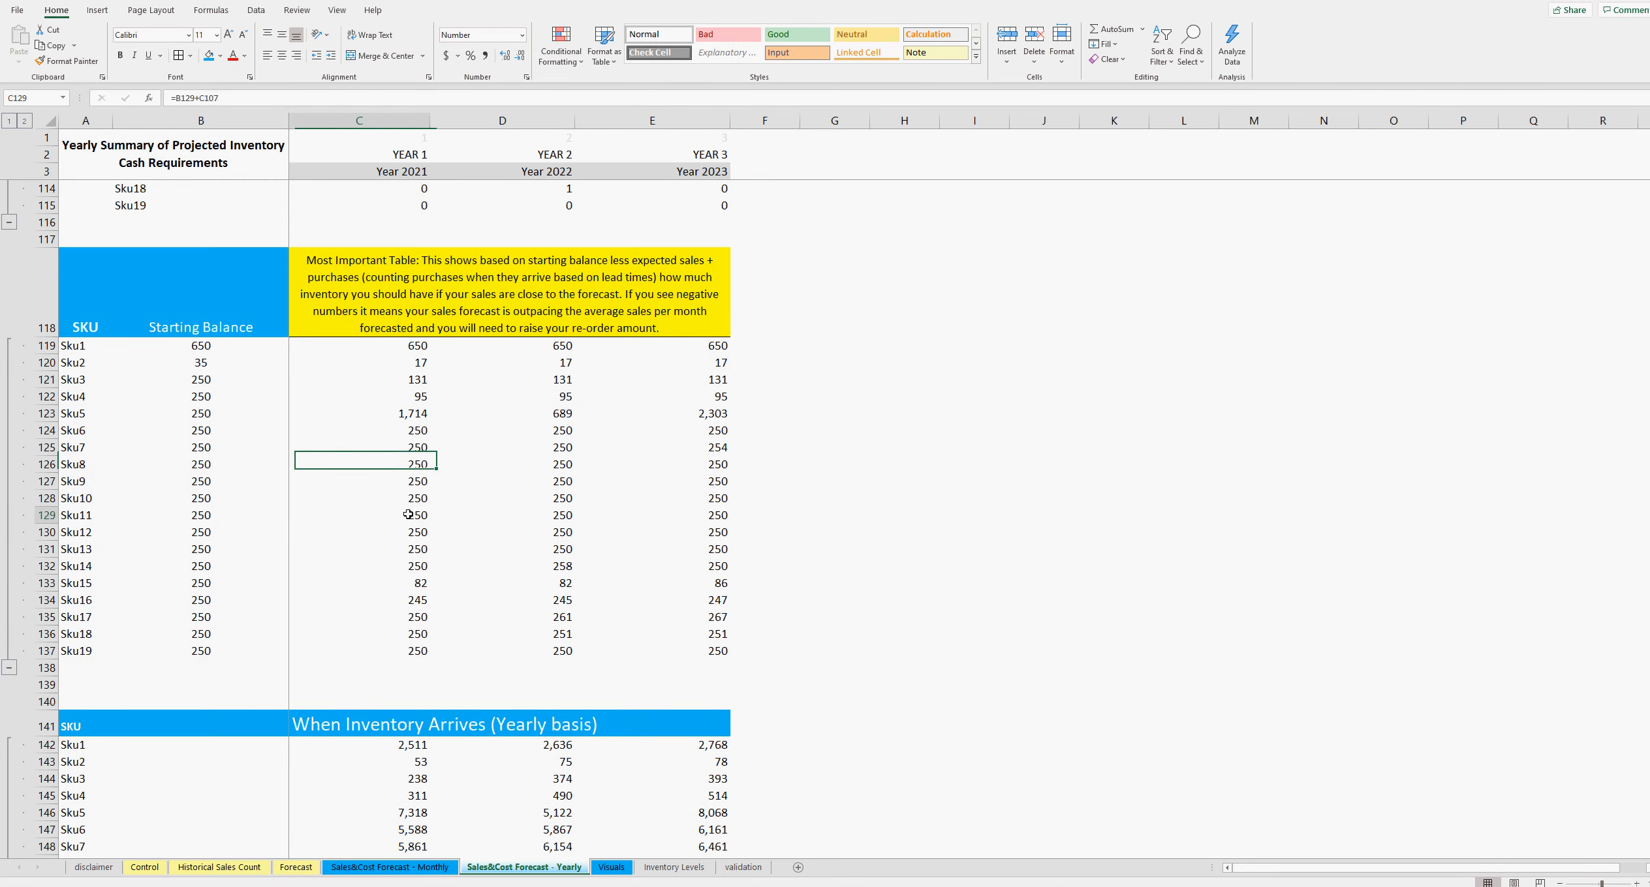
{"action": "left_click", "coordinate": [553, 517]}
{"action": "left_click", "coordinate": [411, 510]}
{"action": "left_click", "coordinate": [560, 509]}
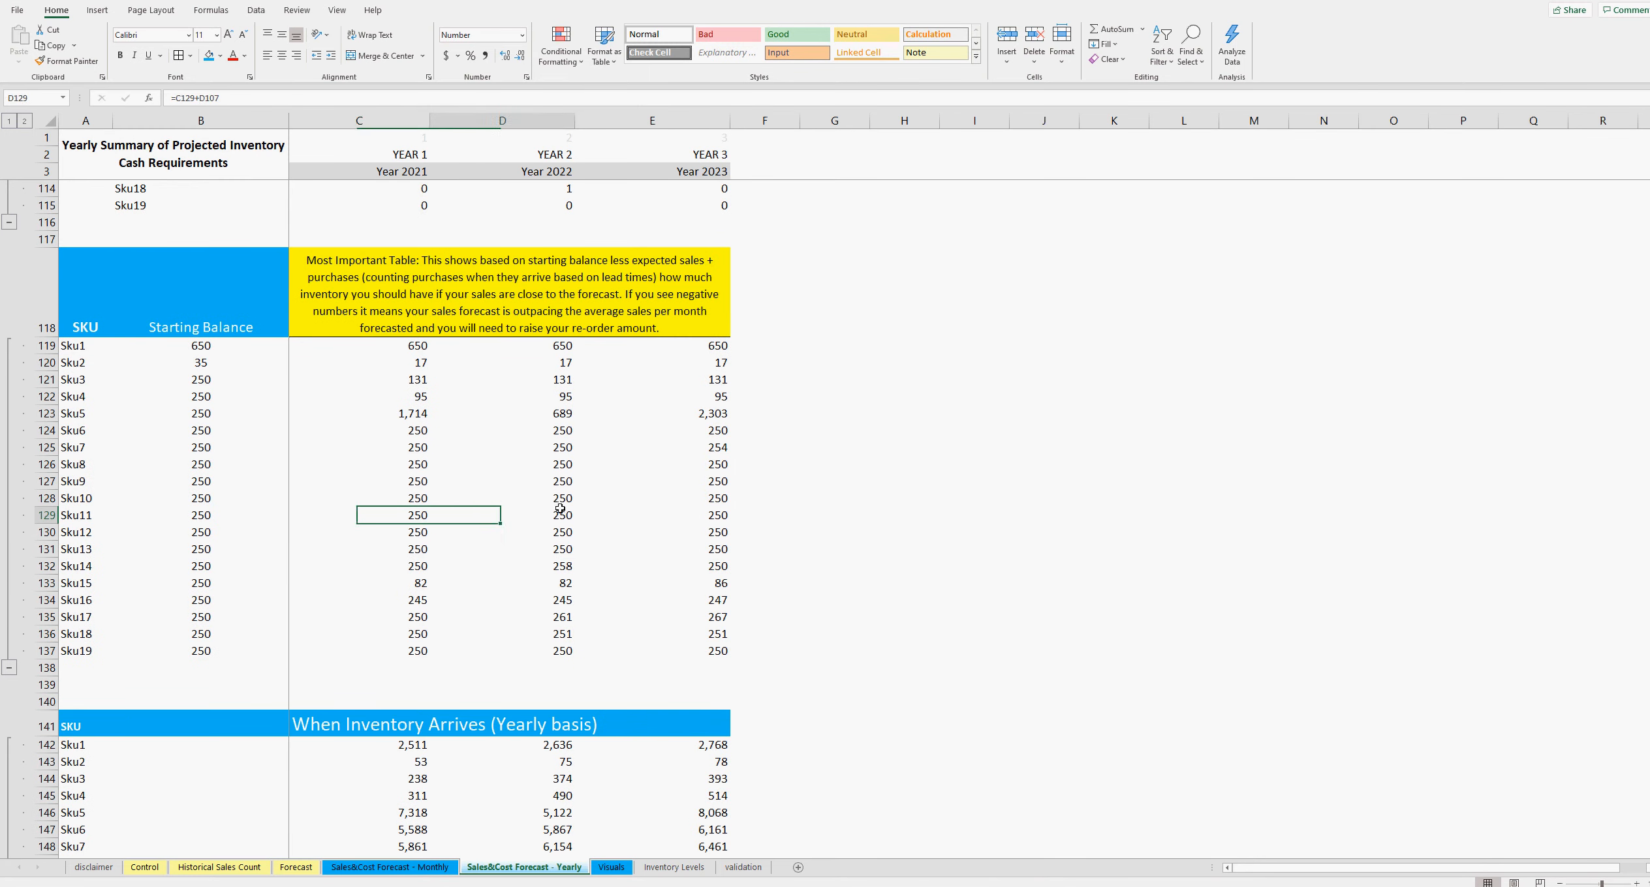
{"action": "left_click", "coordinate": [697, 492]}
{"action": "left_click", "coordinate": [424, 481]}
{"action": "left_click", "coordinate": [552, 481]}
{"action": "left_click", "coordinate": [710, 482]}
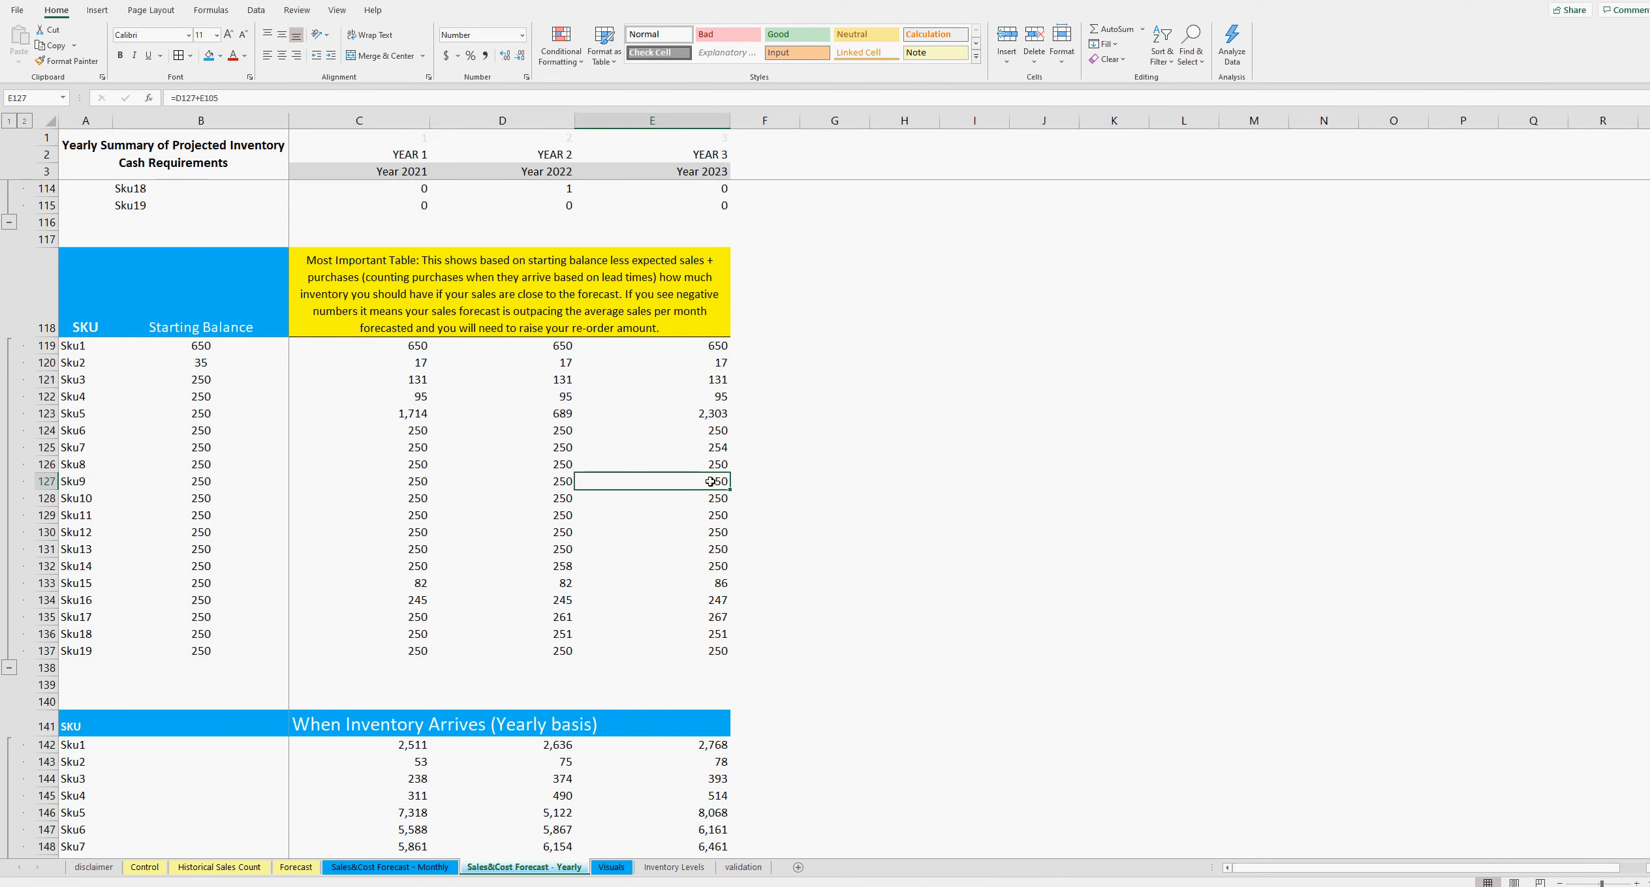
{"action": "left_click", "coordinate": [411, 483]}
{"action": "left_click", "coordinate": [538, 481]}
{"action": "left_click", "coordinate": [677, 482]}
- Examine the projected 2021 to 2023 inventory balances for Sku12, Sku14 and Sku15
{"action": "left_click", "coordinate": [409, 580]}
{"action": "left_click", "coordinate": [548, 581]}
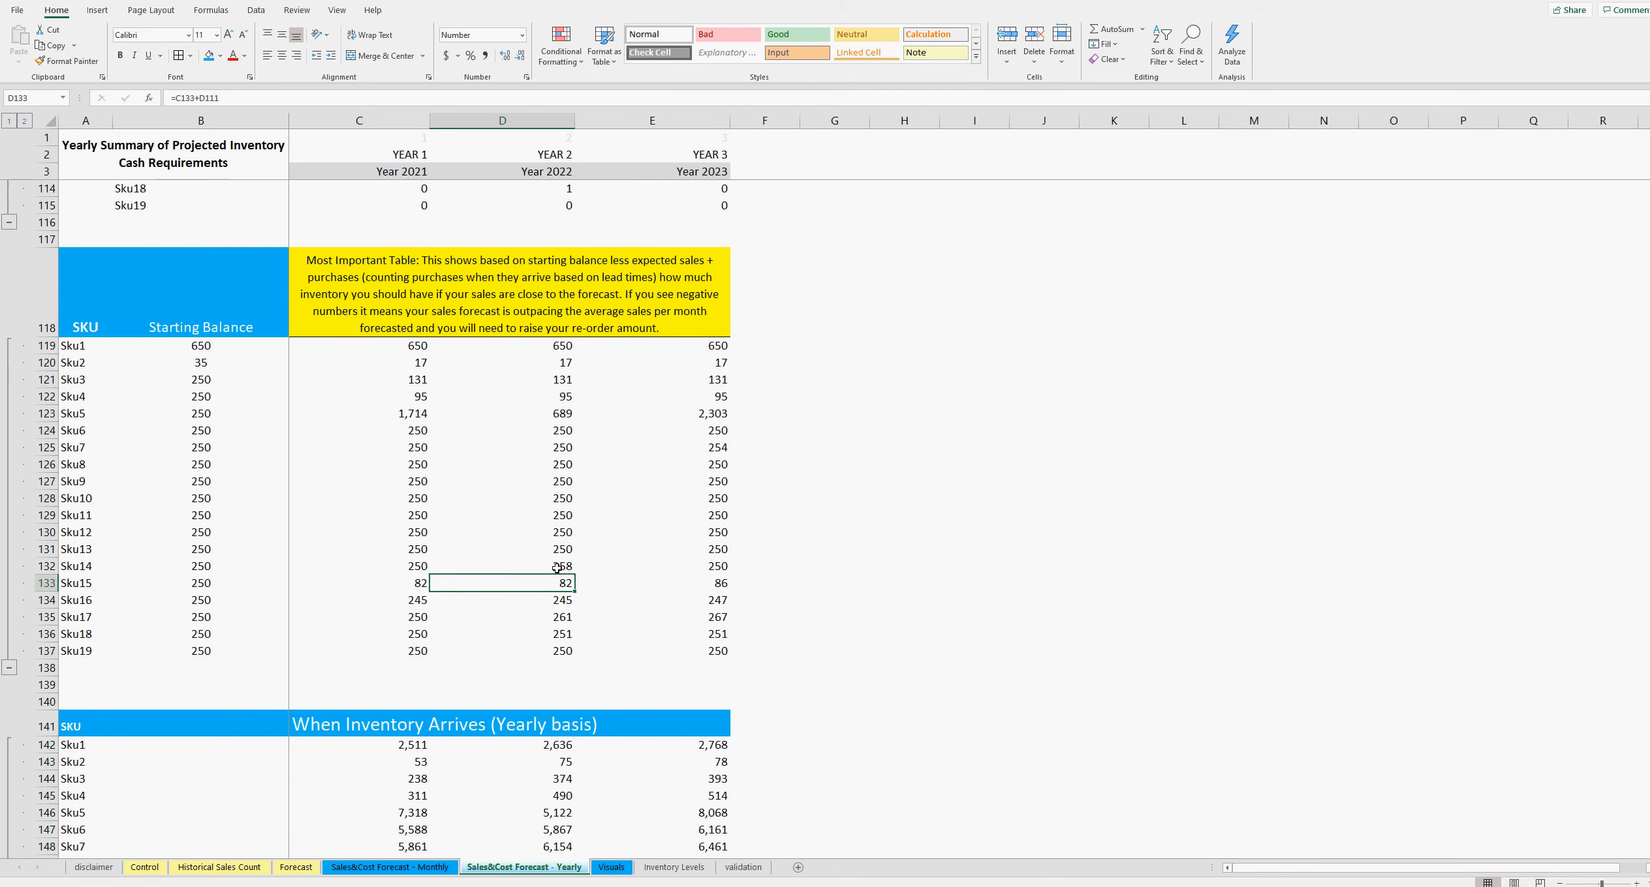
{"action": "left_click", "coordinate": [558, 563]}
{"action": "left_click", "coordinate": [684, 564]}
{"action": "left_click_drag", "start_coordinate": [423, 531], "coordinate": [626, 532]}
{"action": "left_click_drag", "start_coordinate": [418, 582], "coordinate": [660, 584]}
{"action": "left_click", "coordinate": [557, 582]}
{"action": "left_click", "coordinate": [717, 582]}
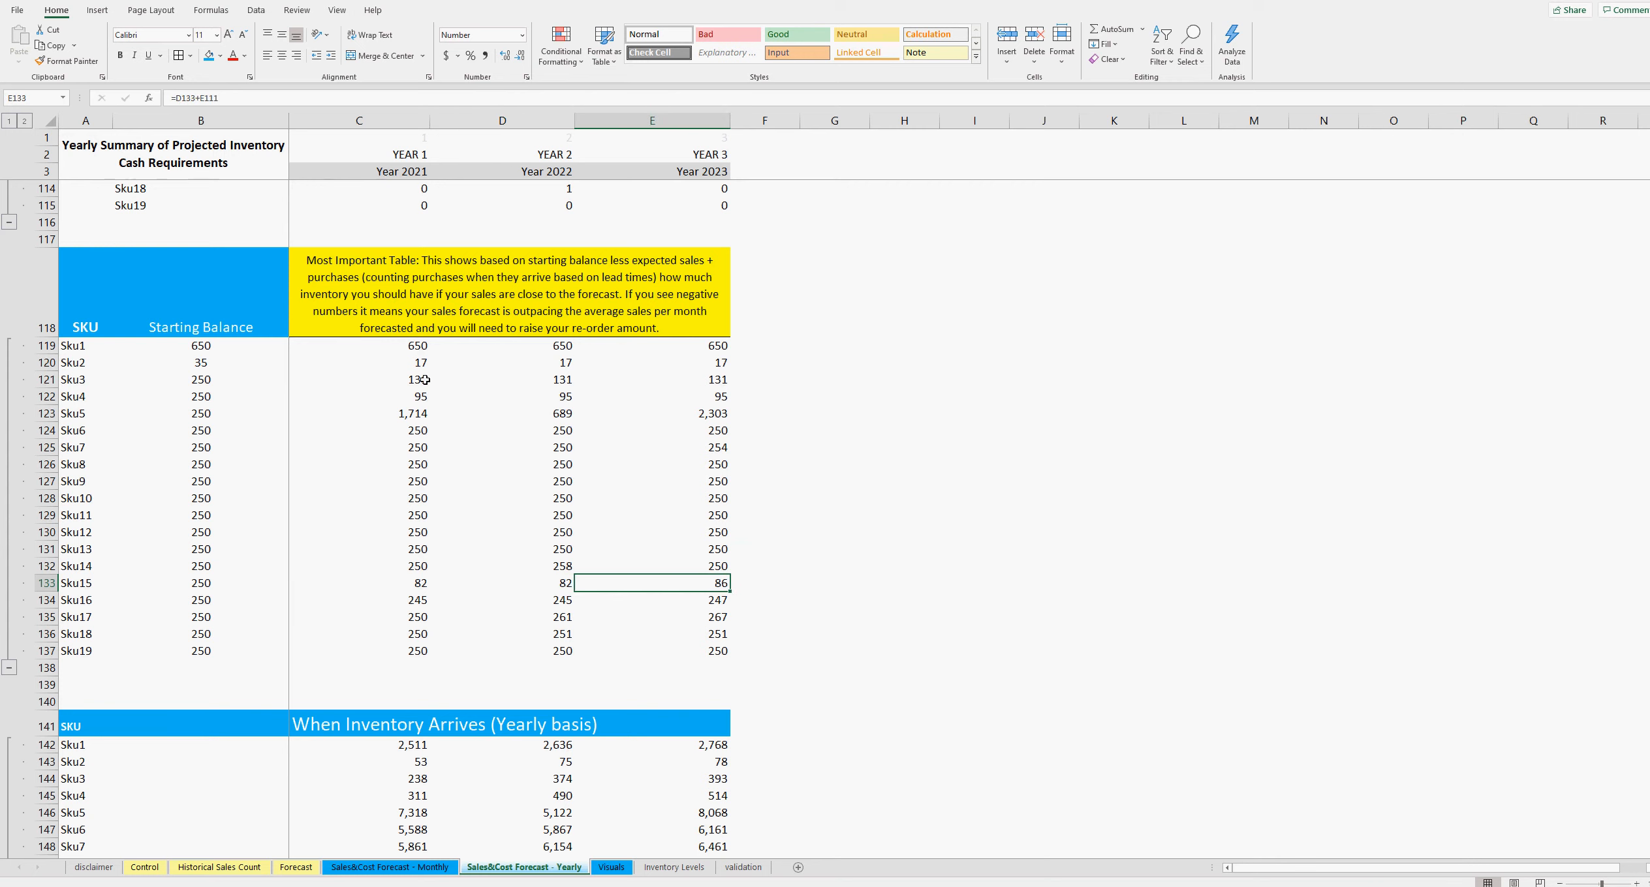
- Check Sku3's 2022 inventory balance and examine how Sku5's balance moves from 2021 to 2023
{"action": "left_click", "coordinate": [560, 382]}
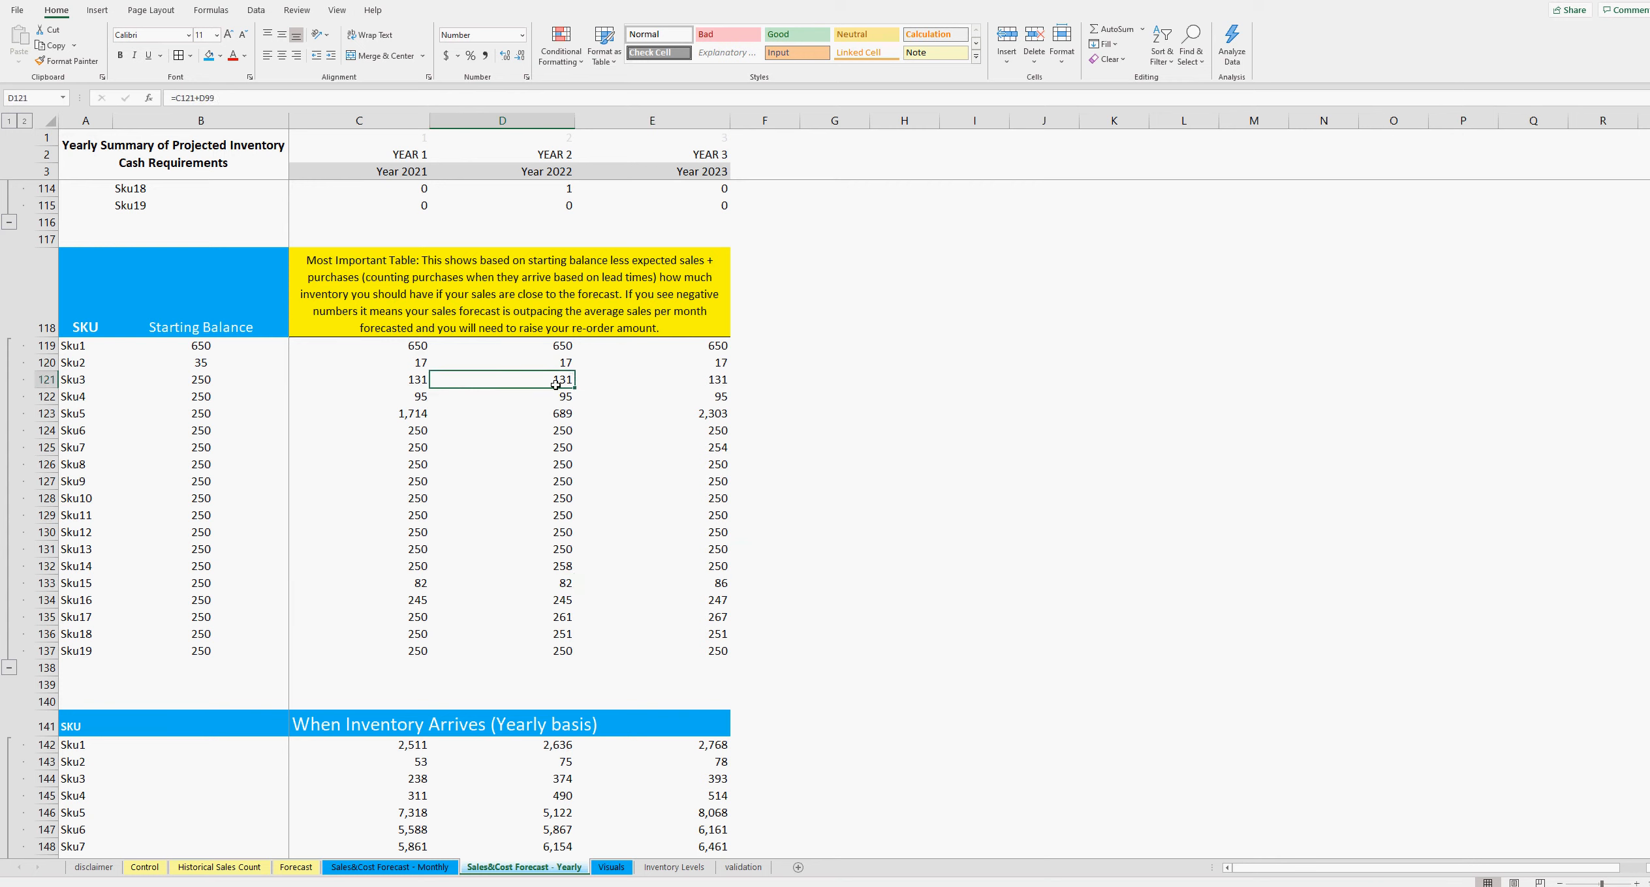
{"action": "left_click", "coordinate": [557, 412]}
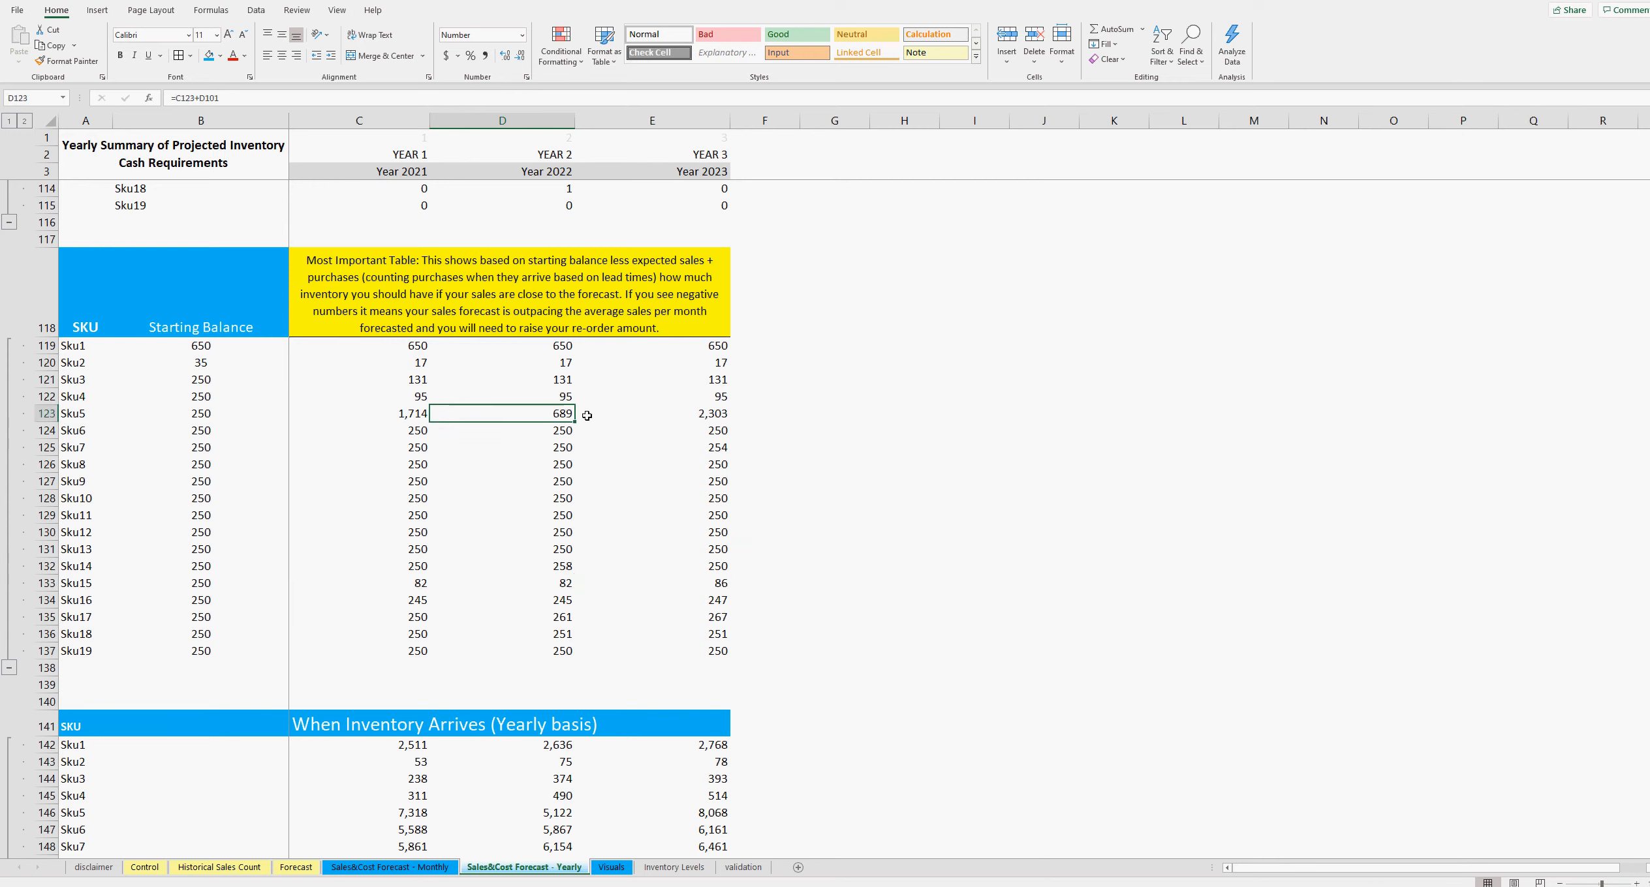
{"action": "left_click", "coordinate": [711, 416]}
{"action": "left_click", "coordinate": [389, 417]}
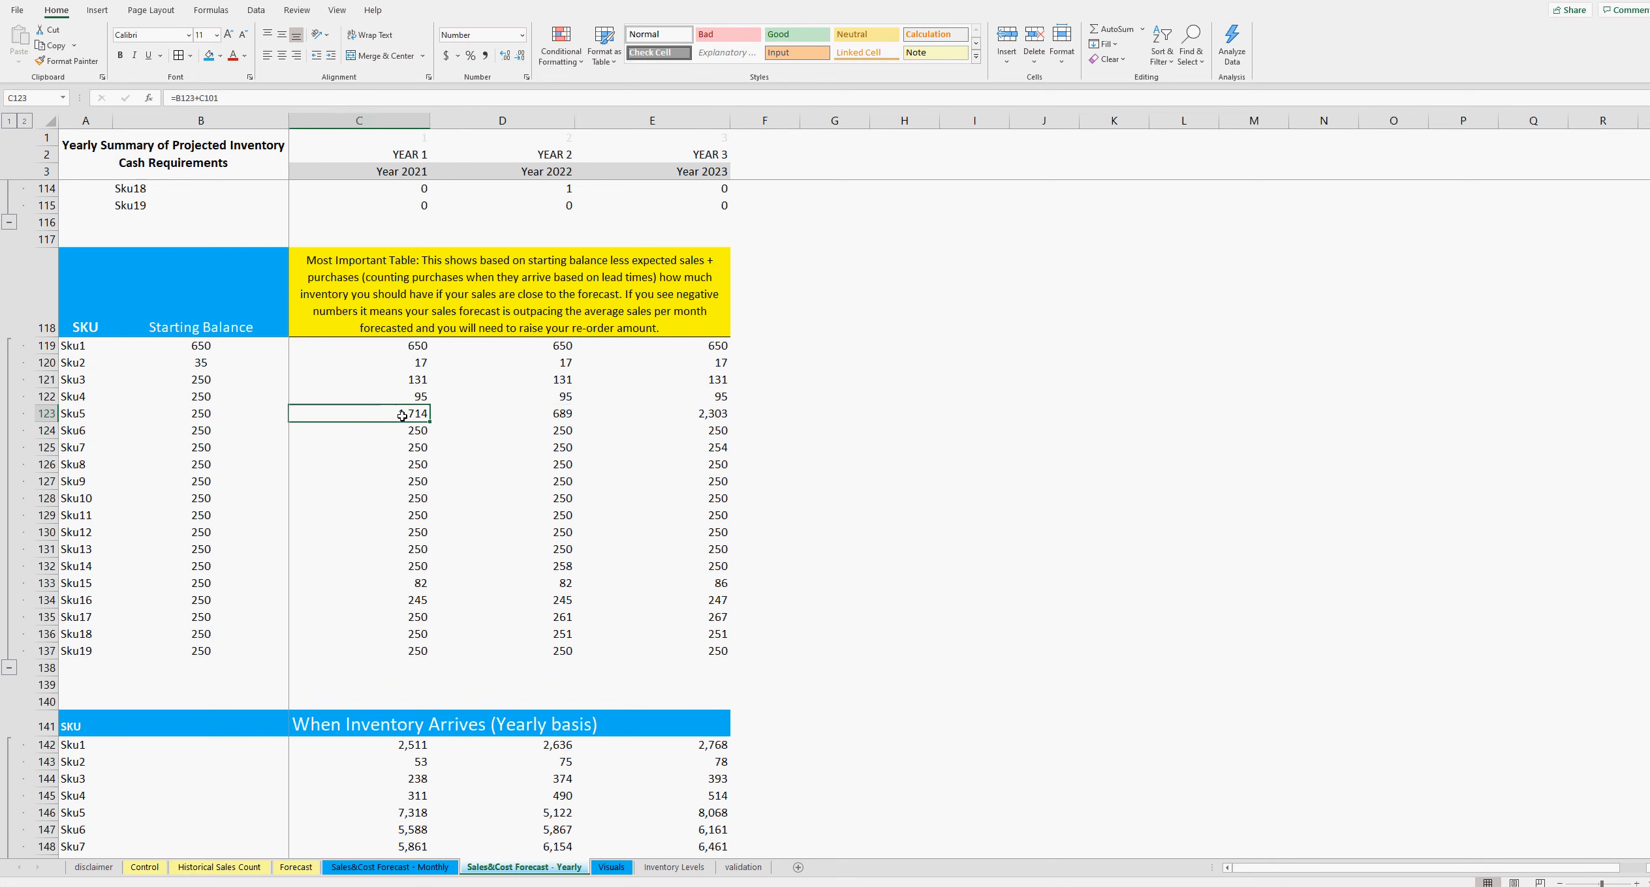
{"action": "left_click", "coordinate": [475, 414]}
{"action": "left_click", "coordinate": [665, 415]}
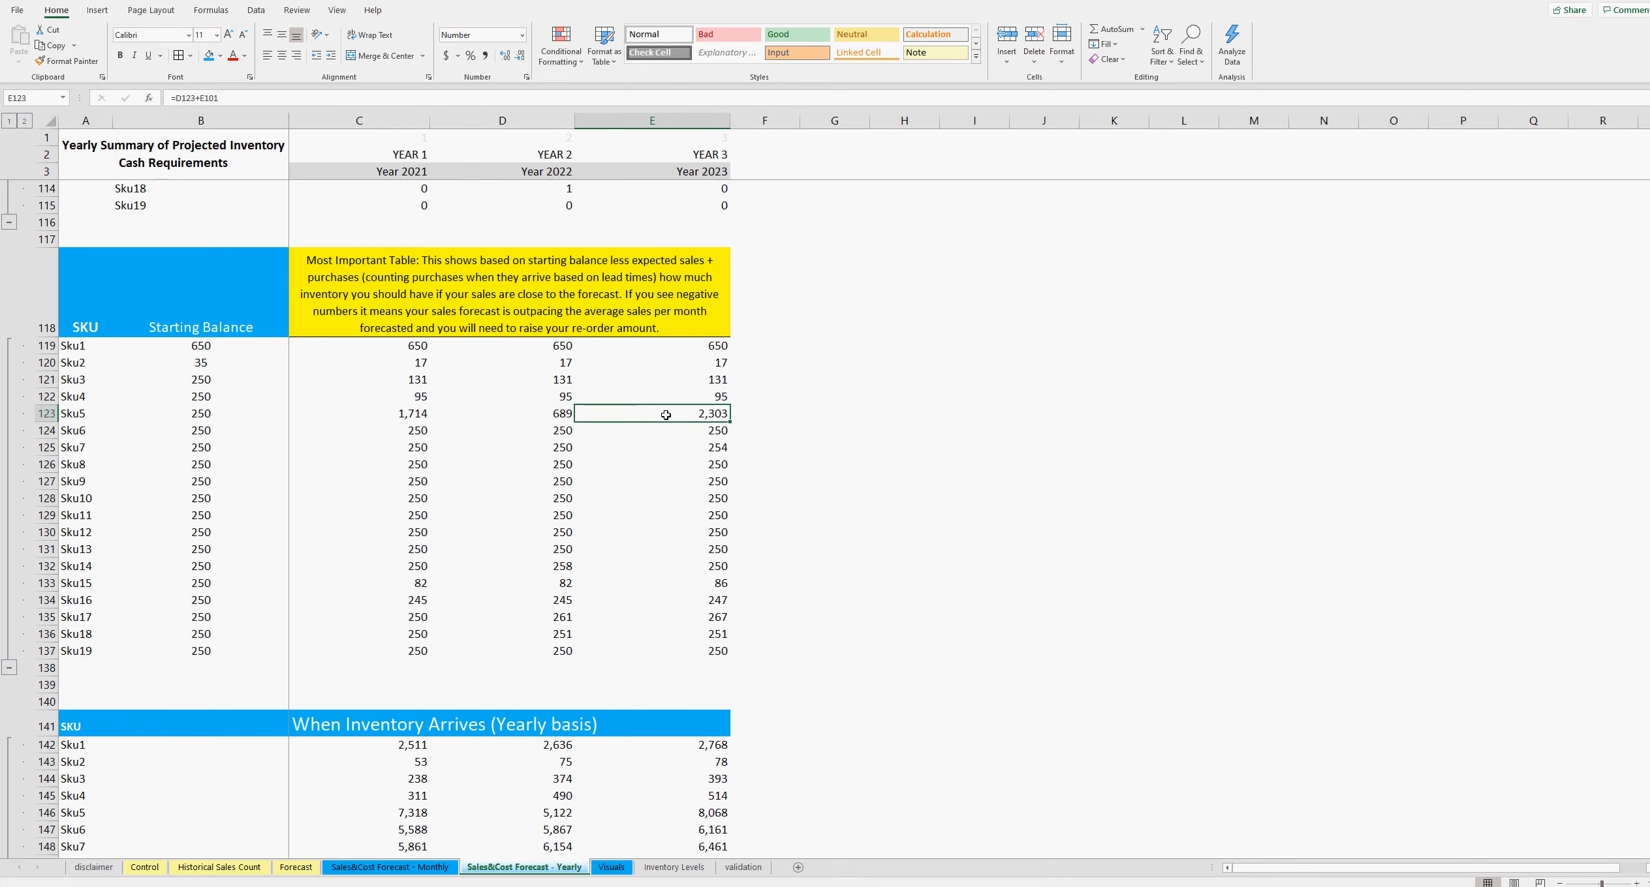
{"action": "mouse_move", "coordinate": [421, 432]}
{"action": "left_mouse_down"}
{"action": "mouse_move", "coordinate": [682, 415]}
{"action": "mouse_move", "coordinate": [412, 416]}
{"action": "left_mouse_up"}
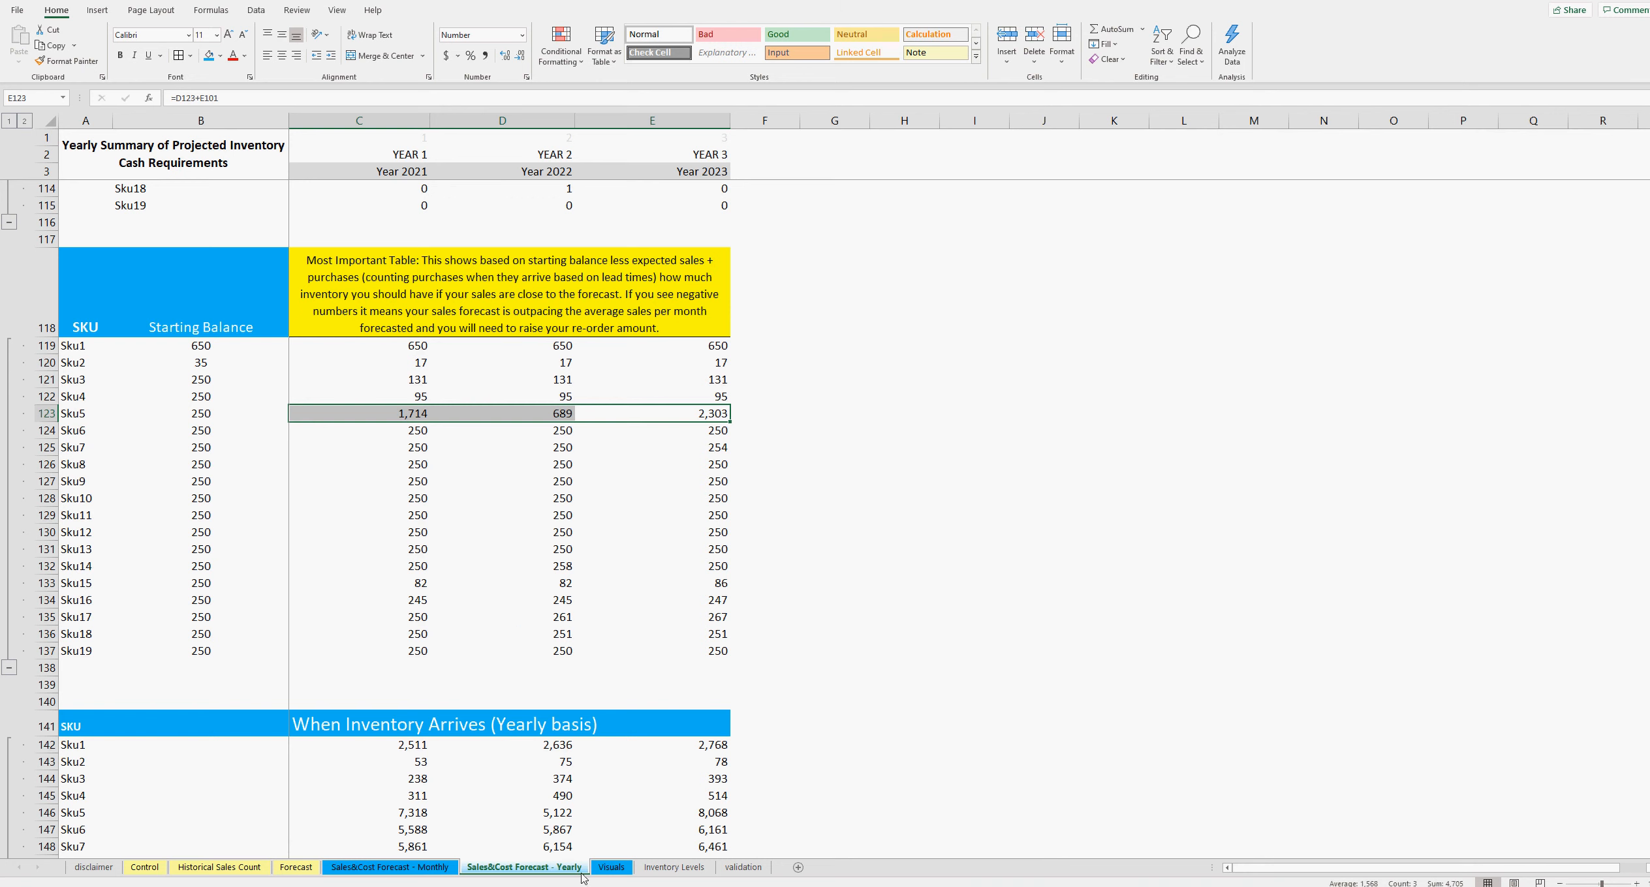
- Return to the V2 Control sheet and switch to the original Inventory Re-Stocking workbook's monthly forecast sheet
{"action": "left_click", "coordinate": [144, 867]}
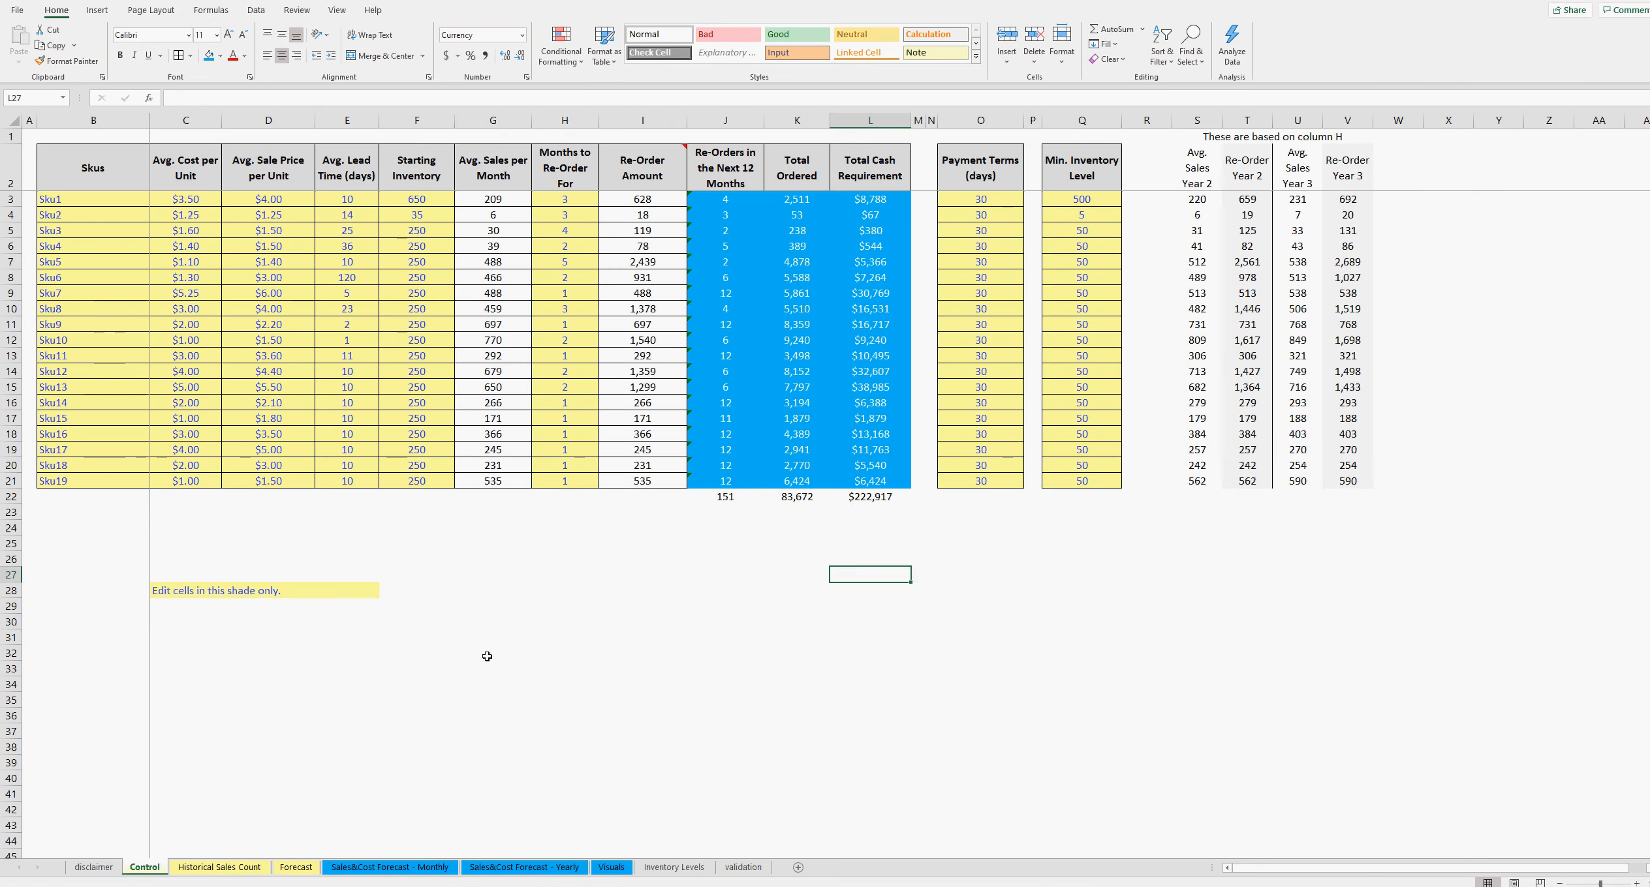
{"action": "left_click", "coordinate": [487, 657]}
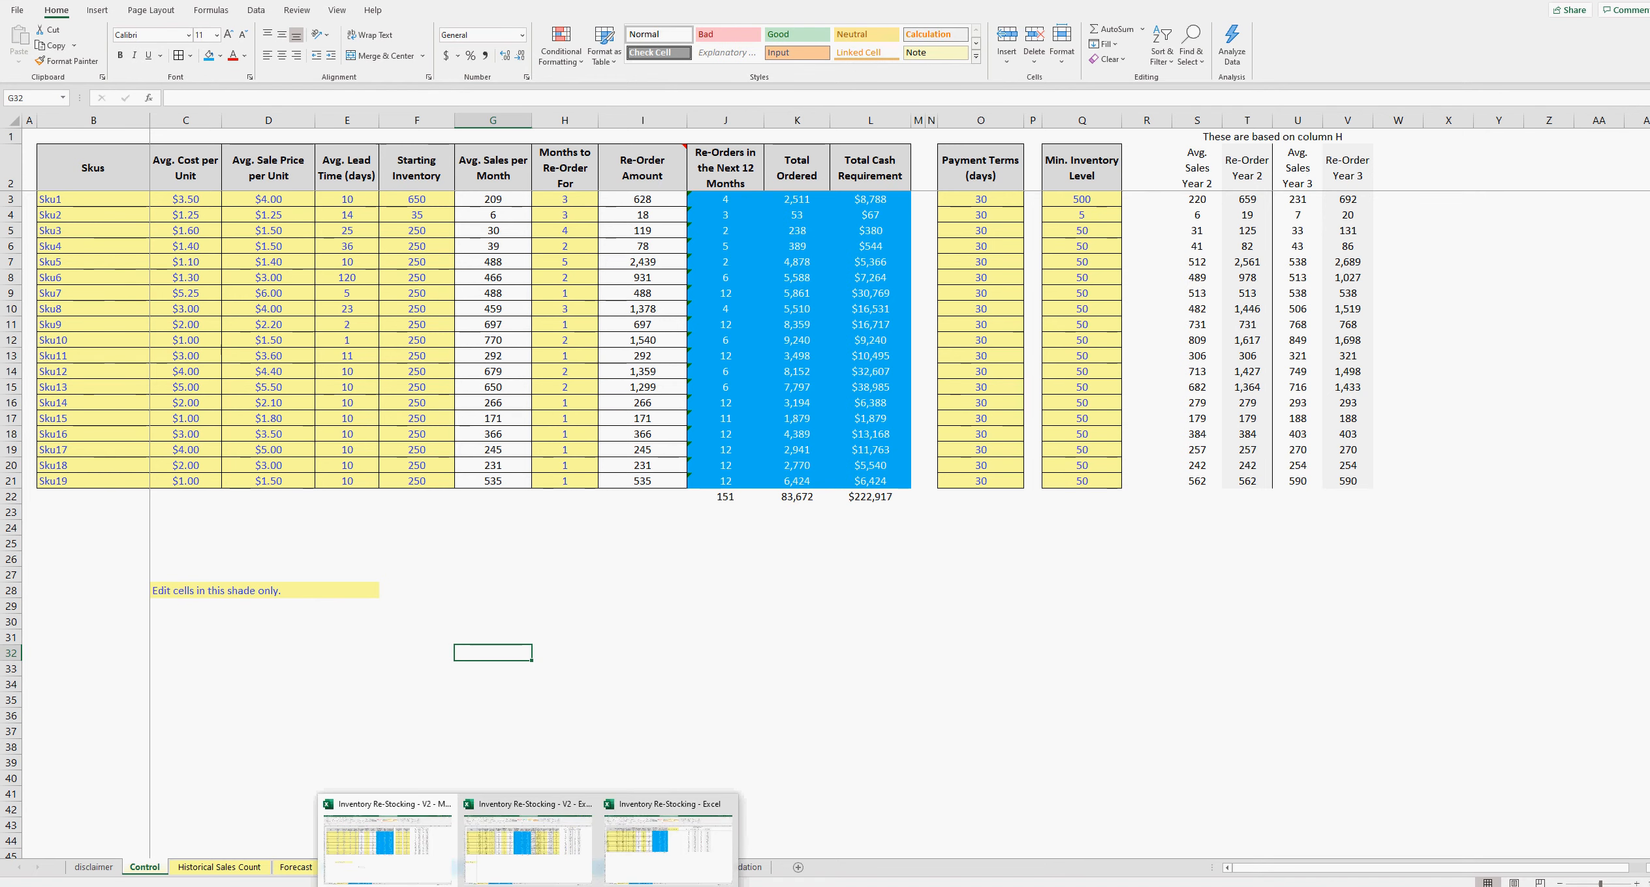
{"action": "left_click", "coordinate": [642, 860]}
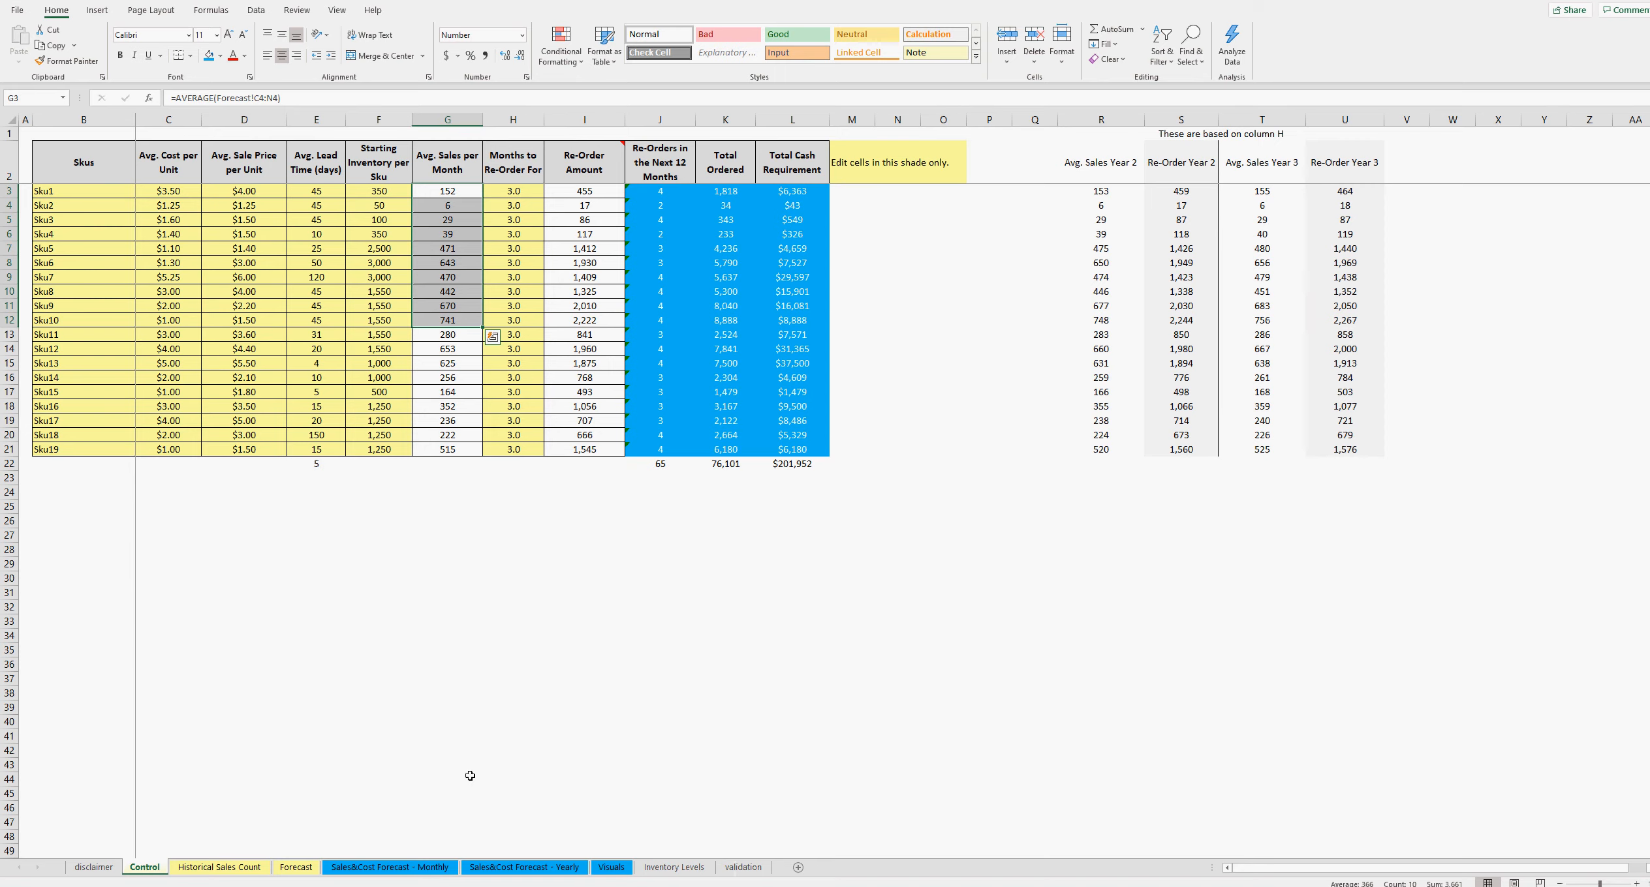
{"action": "left_click", "coordinate": [226, 868]}
{"action": "left_click", "coordinate": [390, 867]}
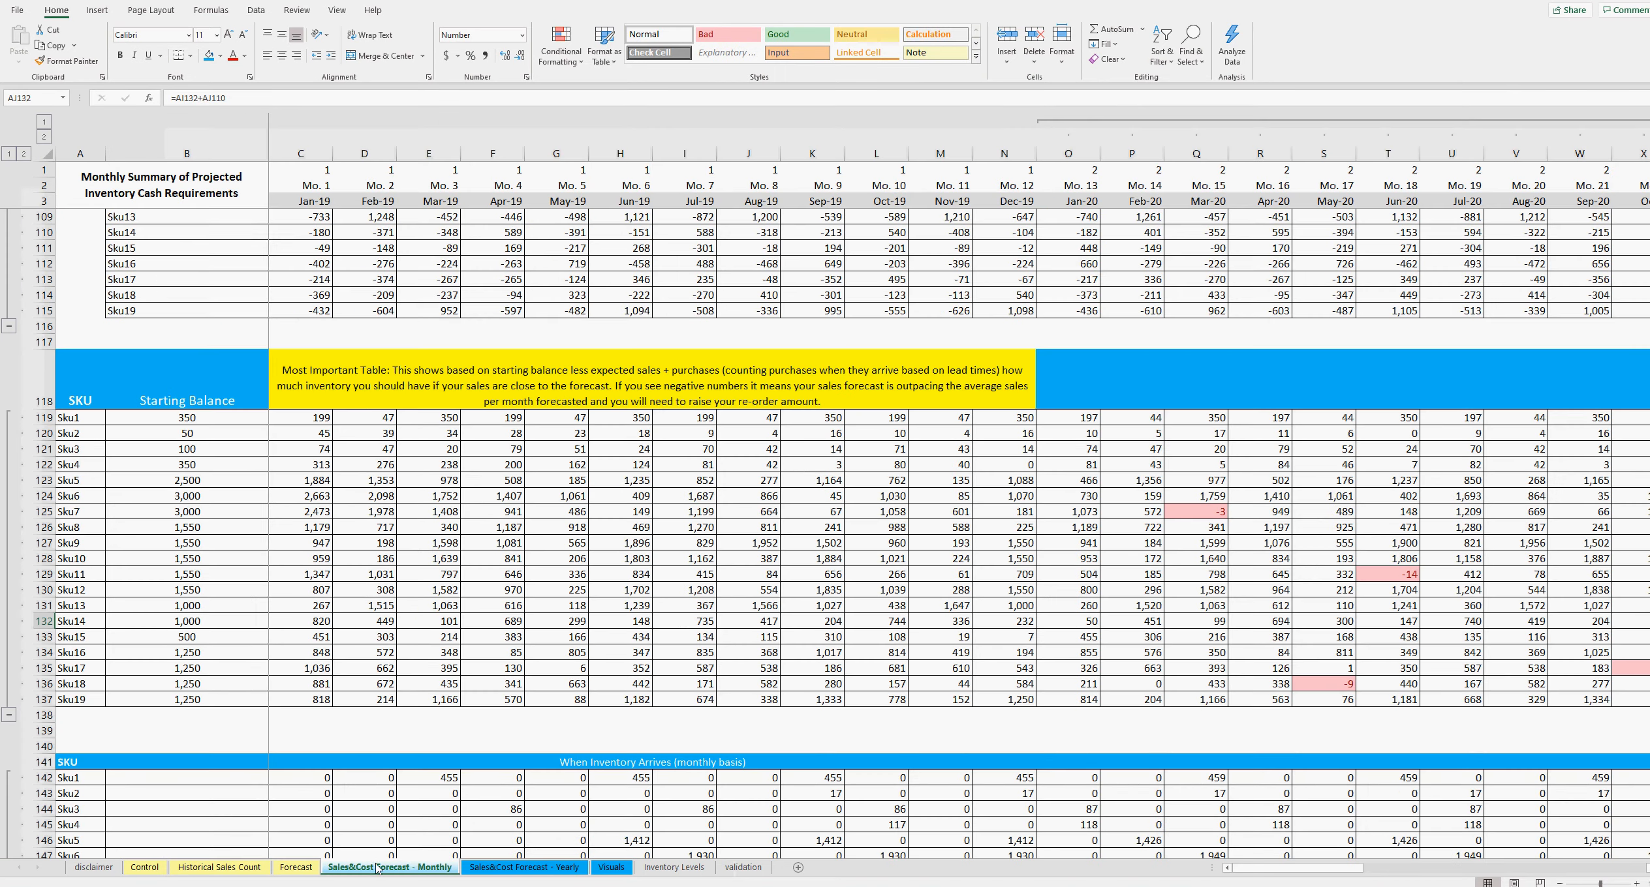
- Trace Sku18's projected monthly inventory balances from May-20 through Dec-21 and back, examining the highlighted negative months in the table
{"action": "left_click", "coordinate": [1328, 684]}
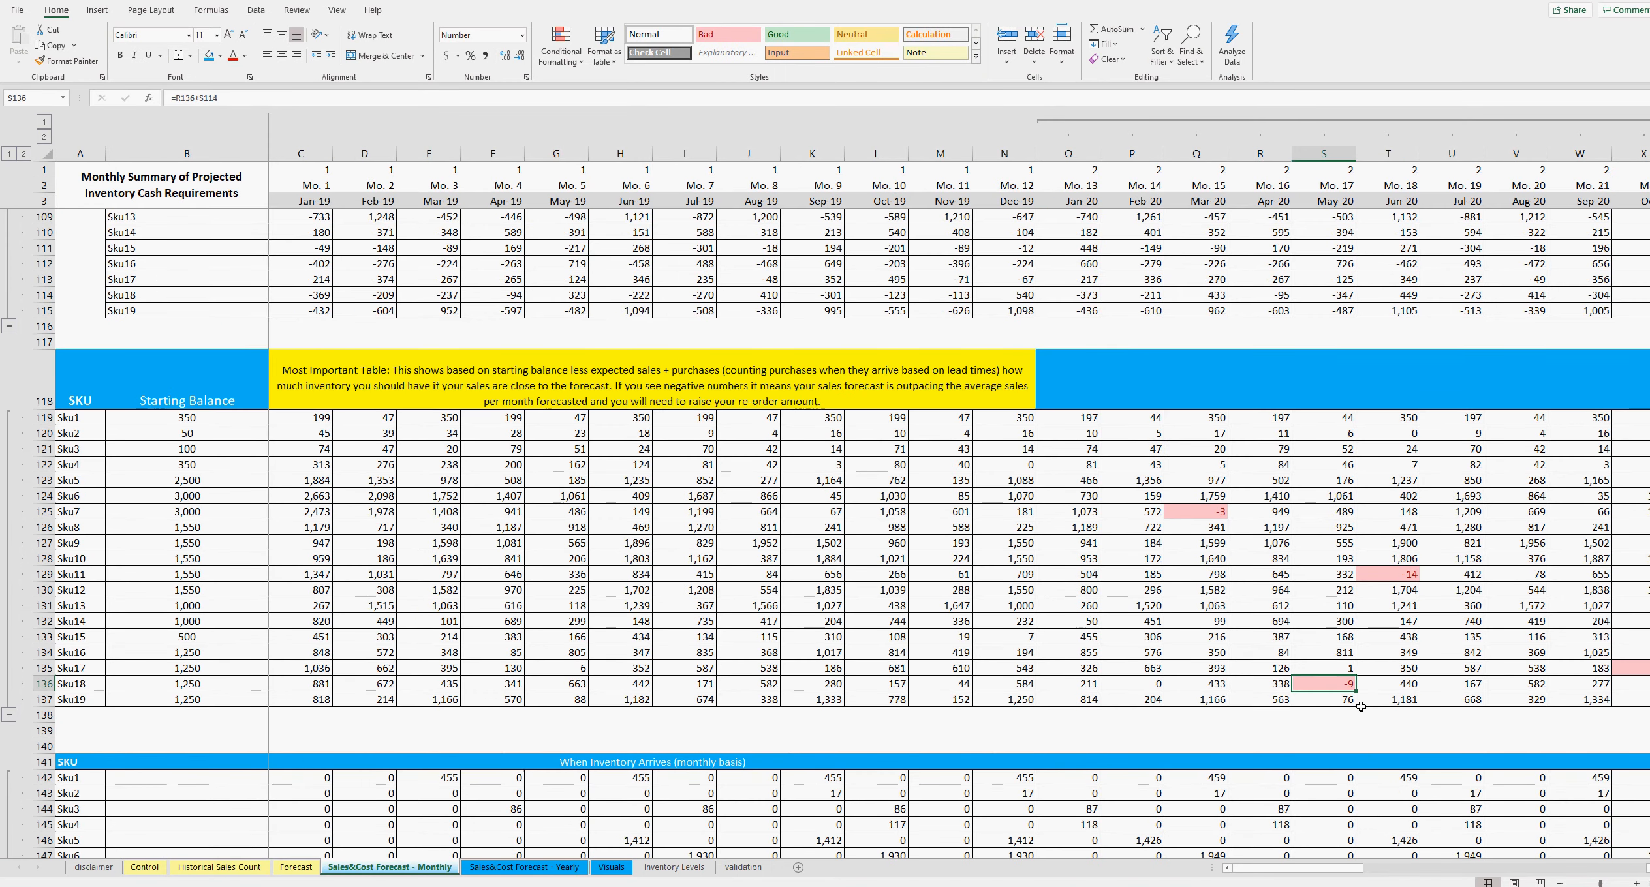
{"action": "key", "text": "Right"}
{"action": "key", "text": "Right"}
{"action": "key", "text": "Right"}
{"action": "key", "text": "Right"}
{"action": "key", "text": "Right"}
{"action": "key", "text": "Right"}
{"action": "key", "text": "Right"}
{"action": "key", "text": "Right"}
{"action": "key", "text": "Right"}
{"action": "key", "text": "Right"}
{"action": "key", "text": "Right"}
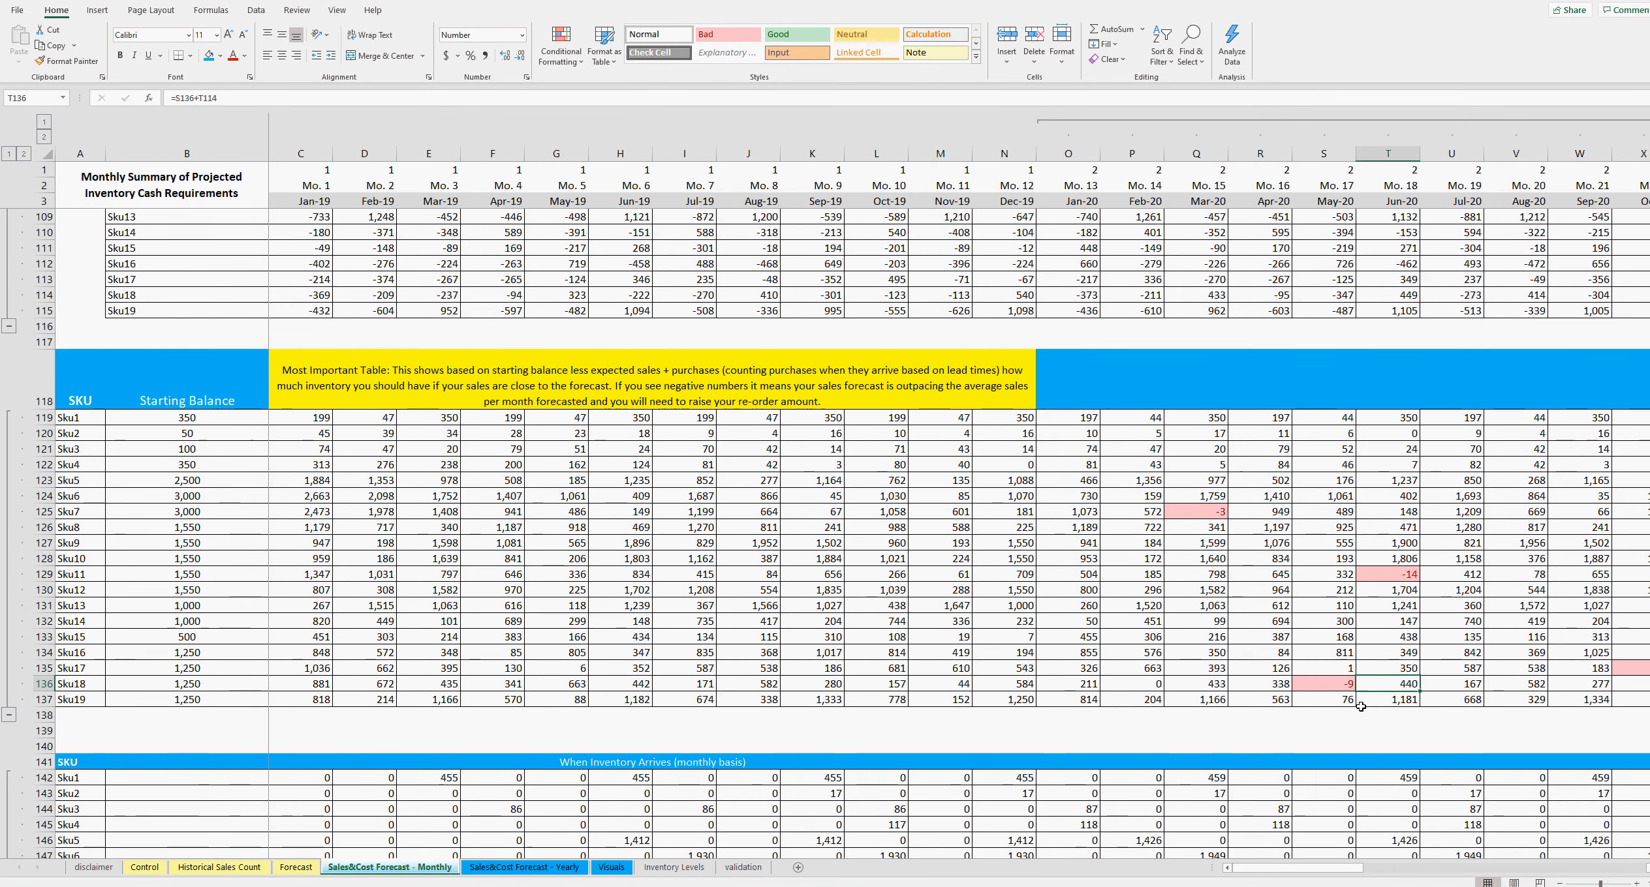
{"action": "key", "text": "Left"}
{"action": "key", "text": "Left"}
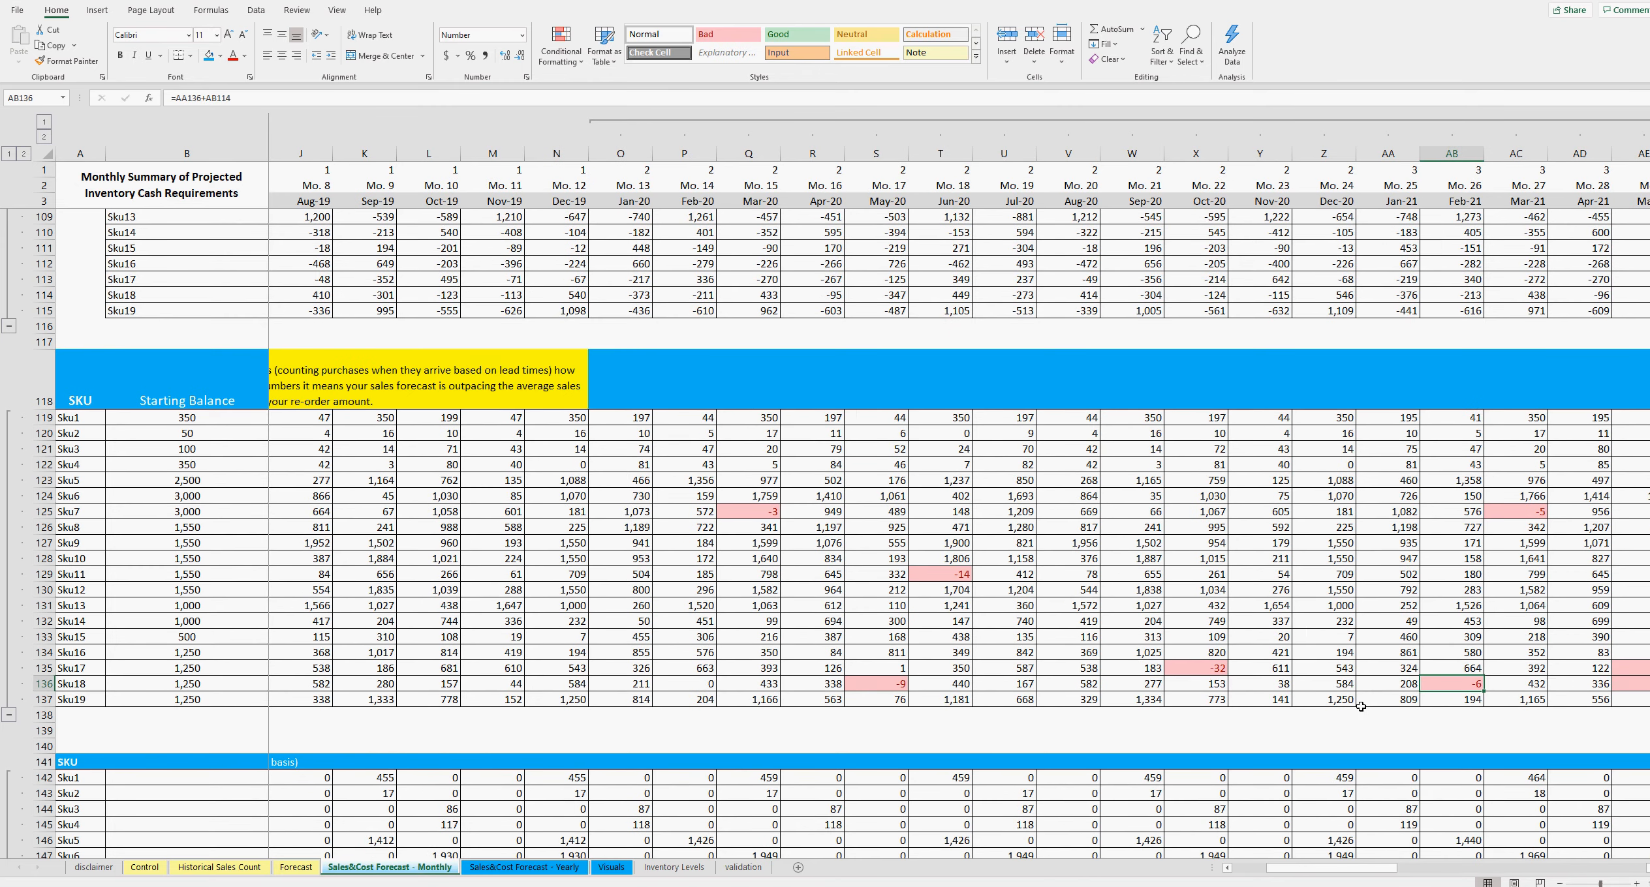
{"action": "key", "text": "Right"}
{"action": "key", "text": "Right"}
{"action": "key", "text": "Right"}
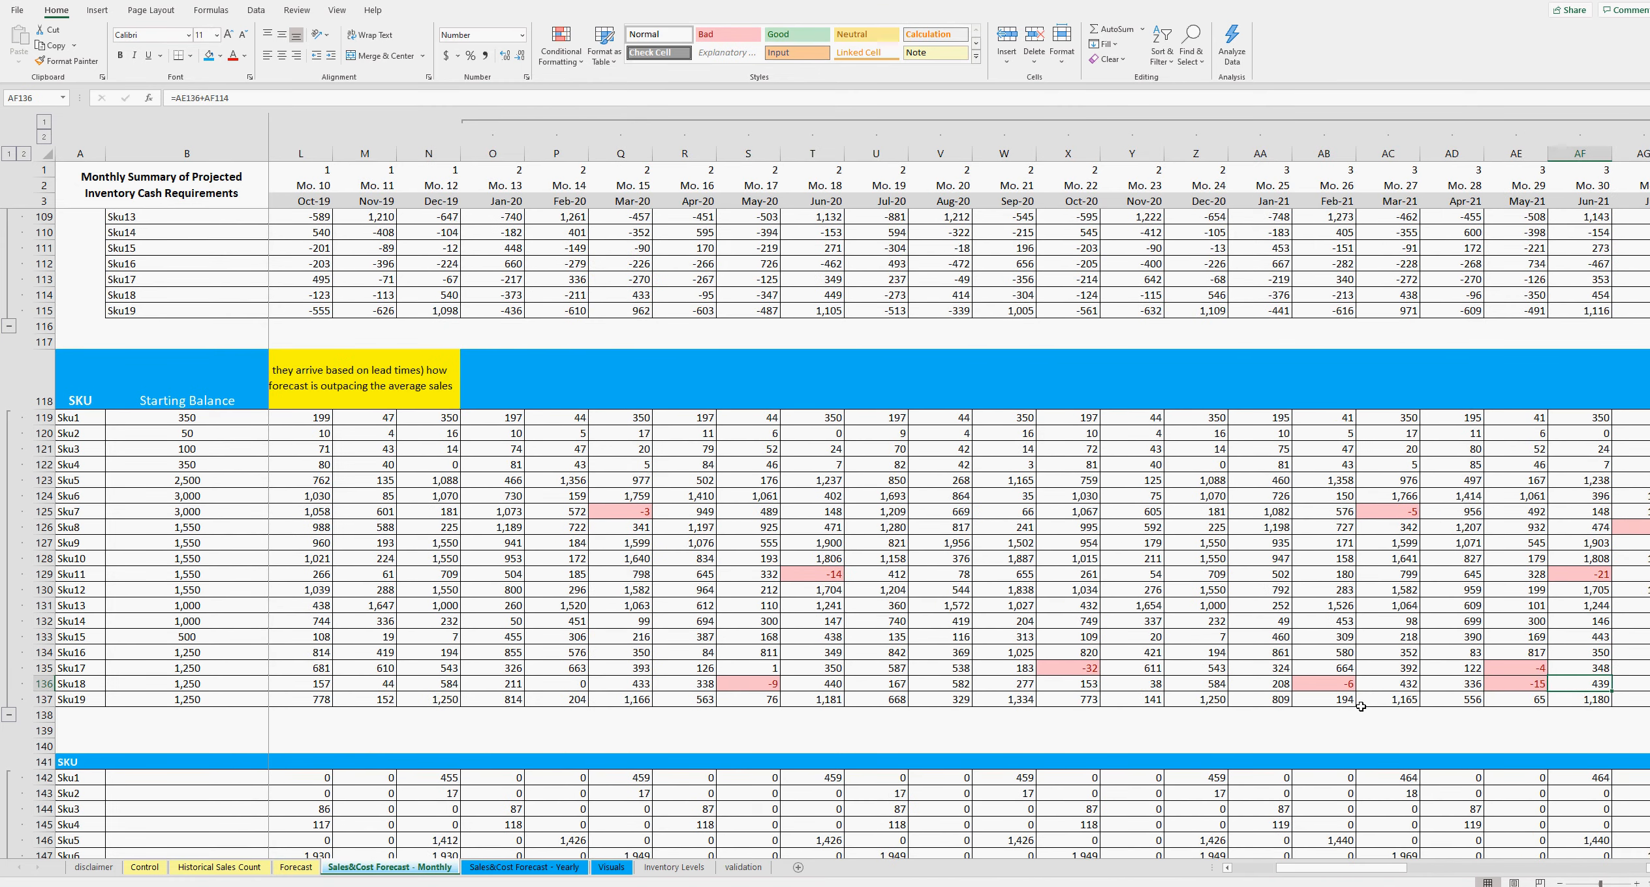
{"action": "key", "text": "Right"}
{"action": "key", "text": "Right"}
{"action": "key", "text": "Right"}
{"action": "key", "text": "Right"}
{"action": "key", "text": "Right"}
{"action": "key", "text": "Right"}
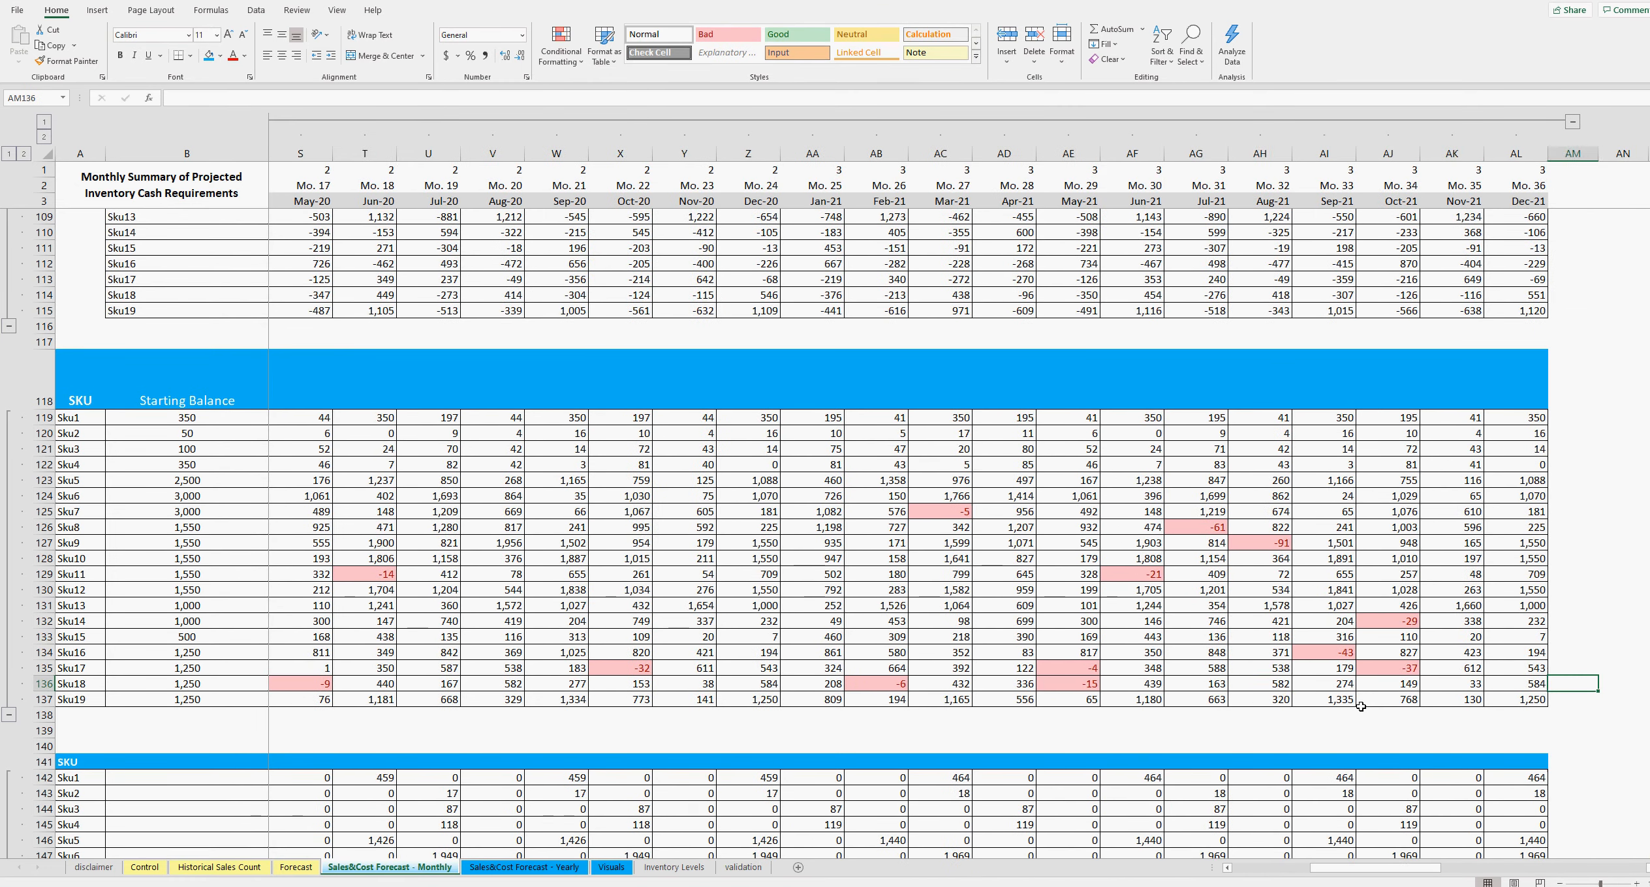
{"action": "key", "text": "Left"}
{"action": "key", "text": "Left"}
{"action": "key", "text": "Left"}
{"action": "key", "text": "Left"}
{"action": "key", "text": "Left"}
{"action": "key", "text": "Left"}
{"action": "key", "text": "Left"}
{"action": "key", "text": "Left"}
{"action": "key", "text": "Left"}
{"action": "key", "text": "Left"}
{"action": "key", "text": "Left"}
{"action": "key", "text": "Left"}
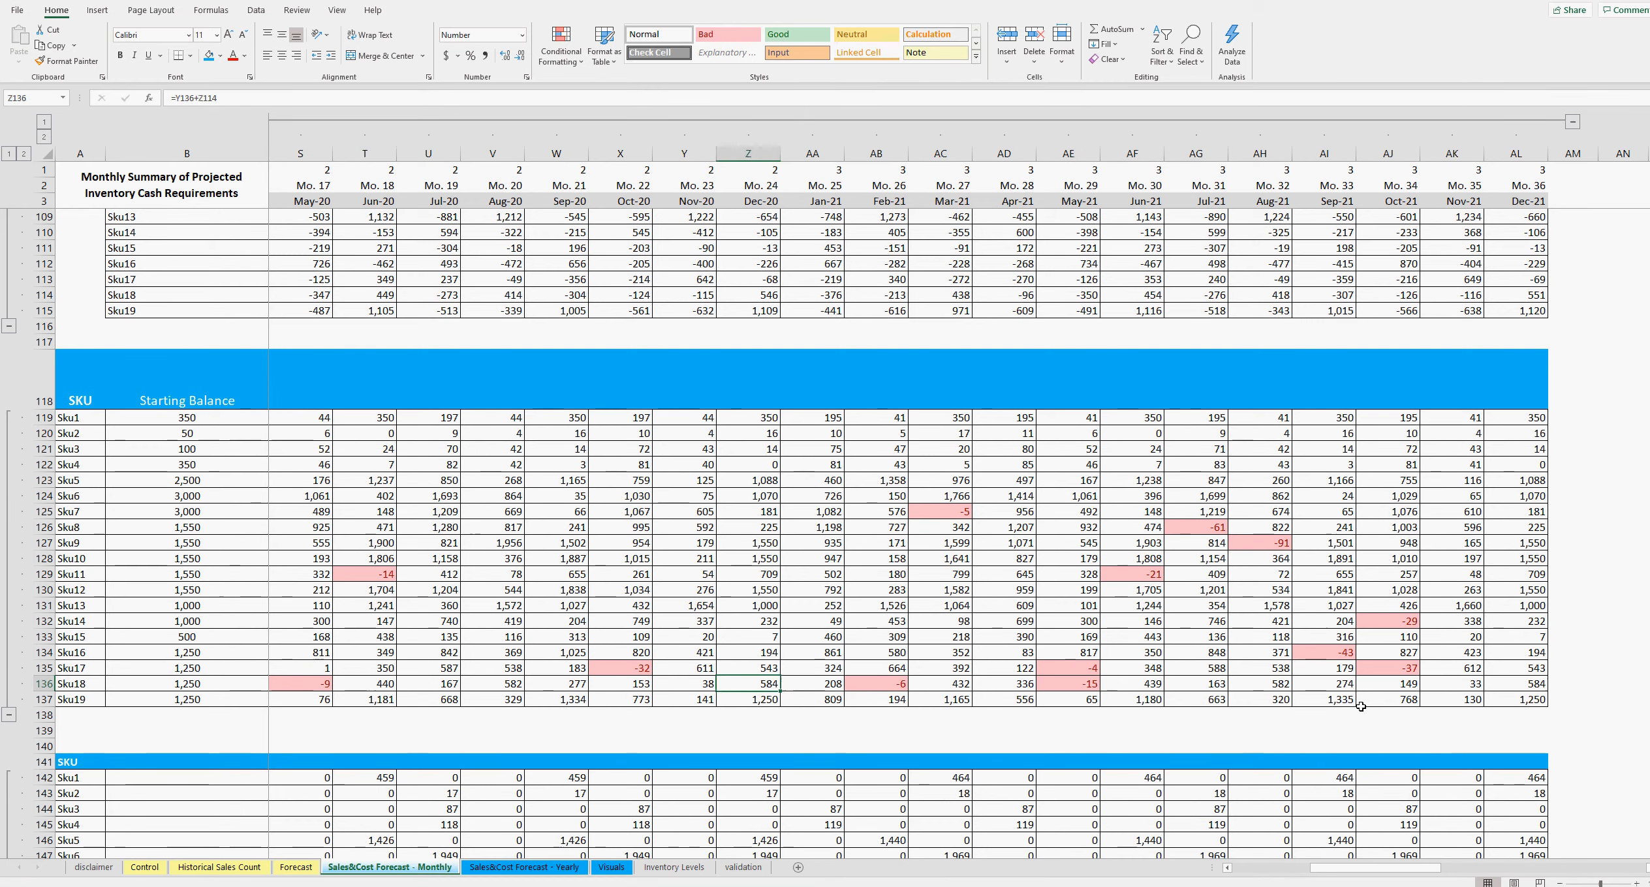
{"action": "key", "text": "Left"}
{"action": "key", "text": "Left"}
{"action": "key", "text": "Left"}
{"action": "key", "text": "Left"}
{"action": "key", "text": "Left"}
{"action": "key", "text": "Left"}
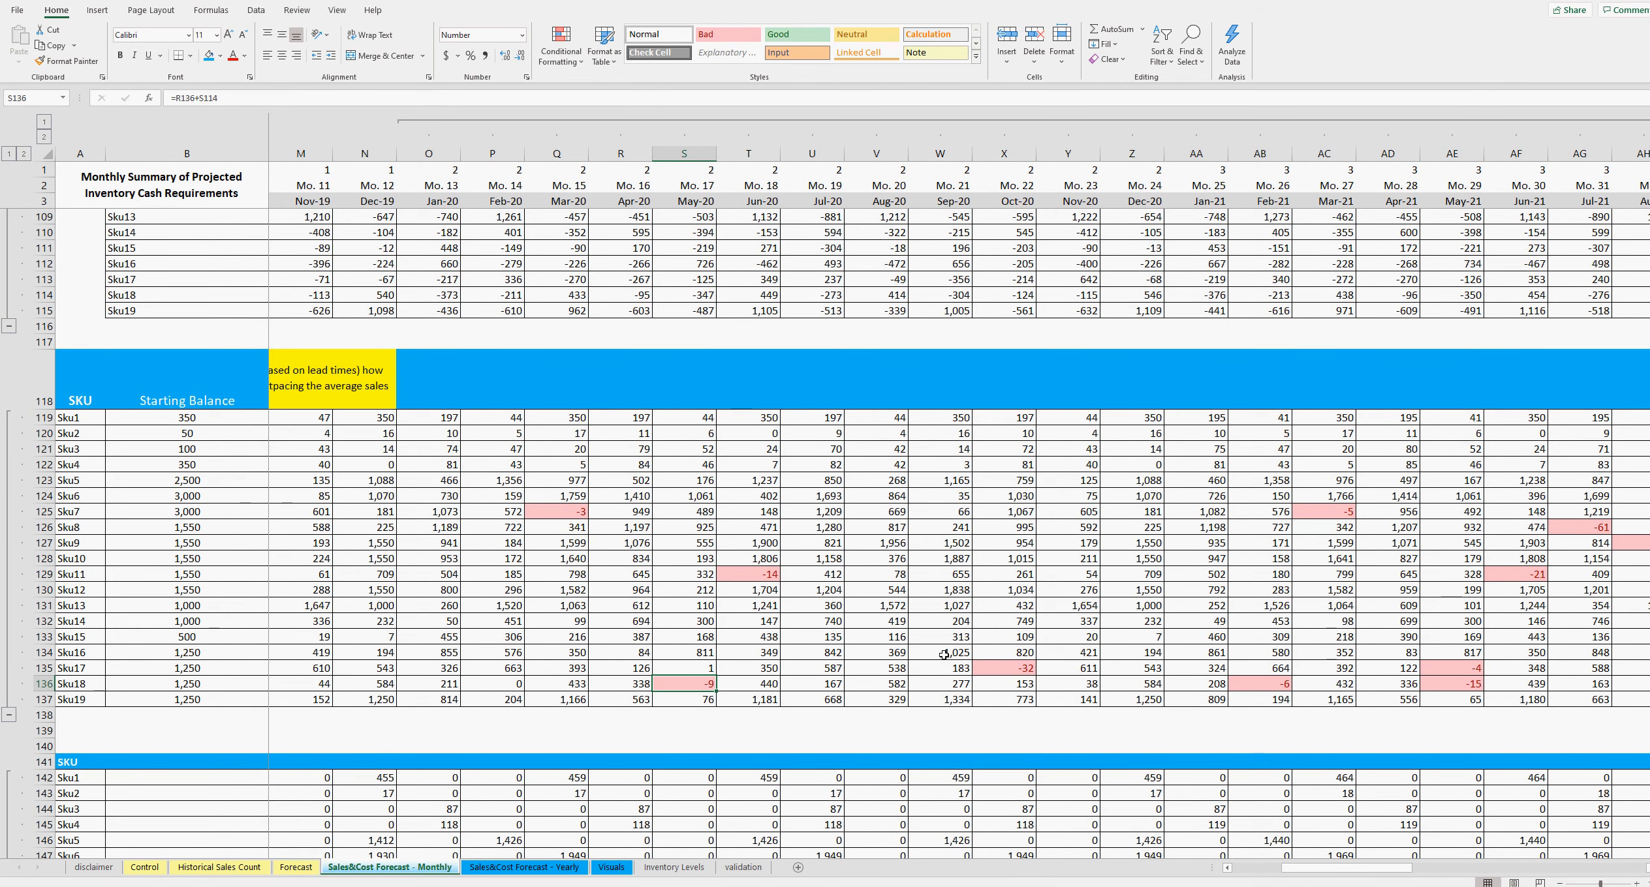
- Compare the original workbook's Control inputs with its monthly forecast balances, finishing on the Control sheet
{"action": "left_click", "coordinate": [144, 868]}
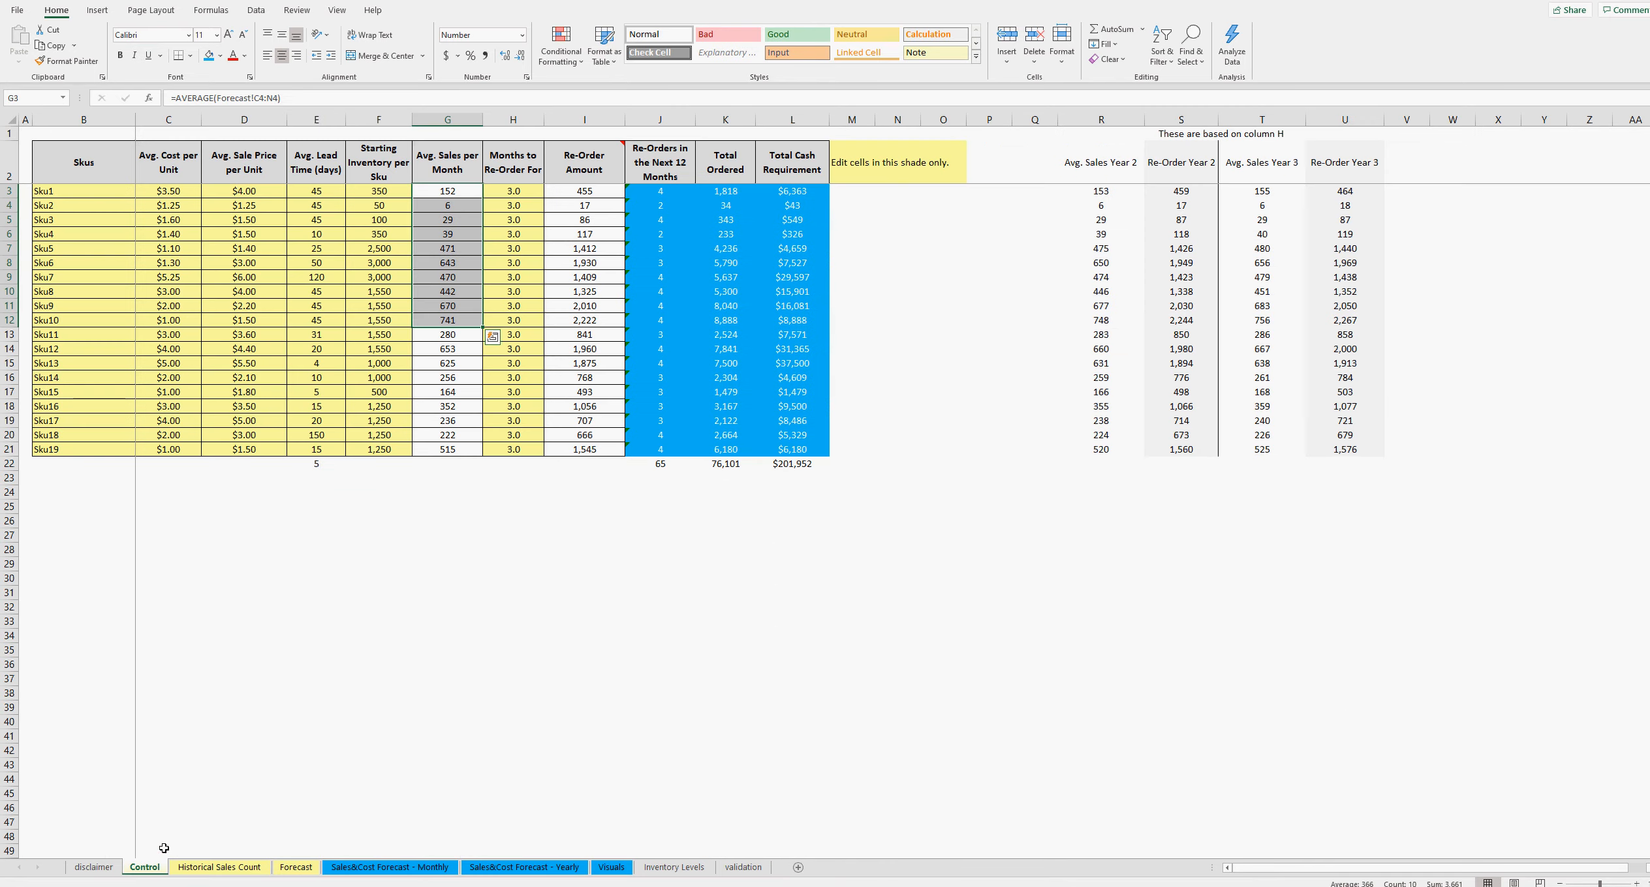
{"action": "left_click", "coordinate": [531, 522]}
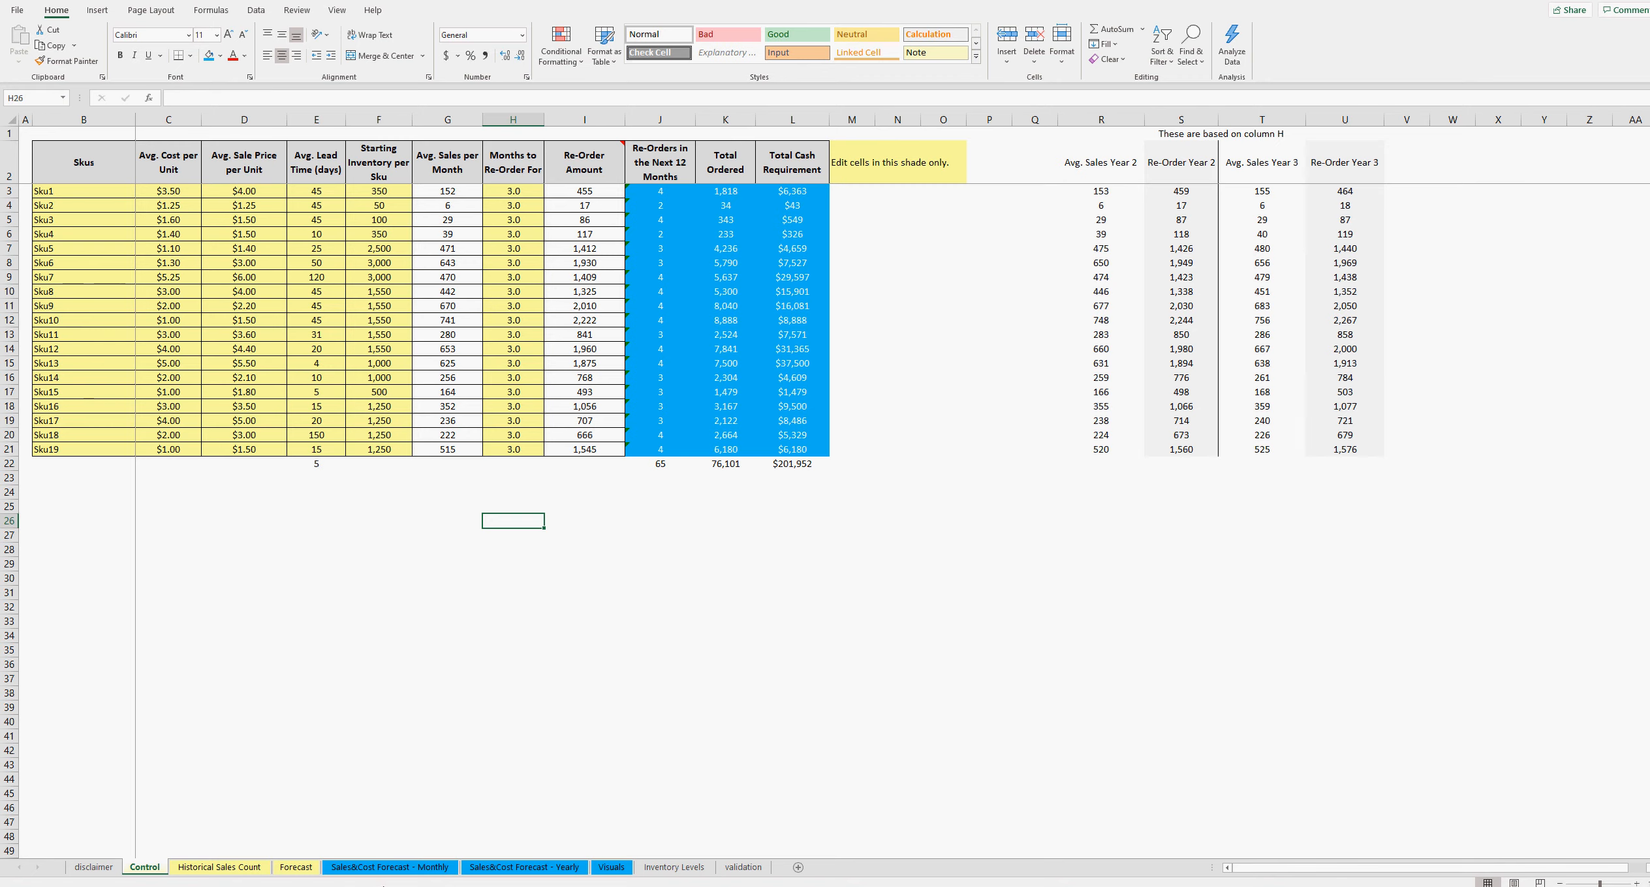
{"action": "left_click", "coordinate": [392, 872]}
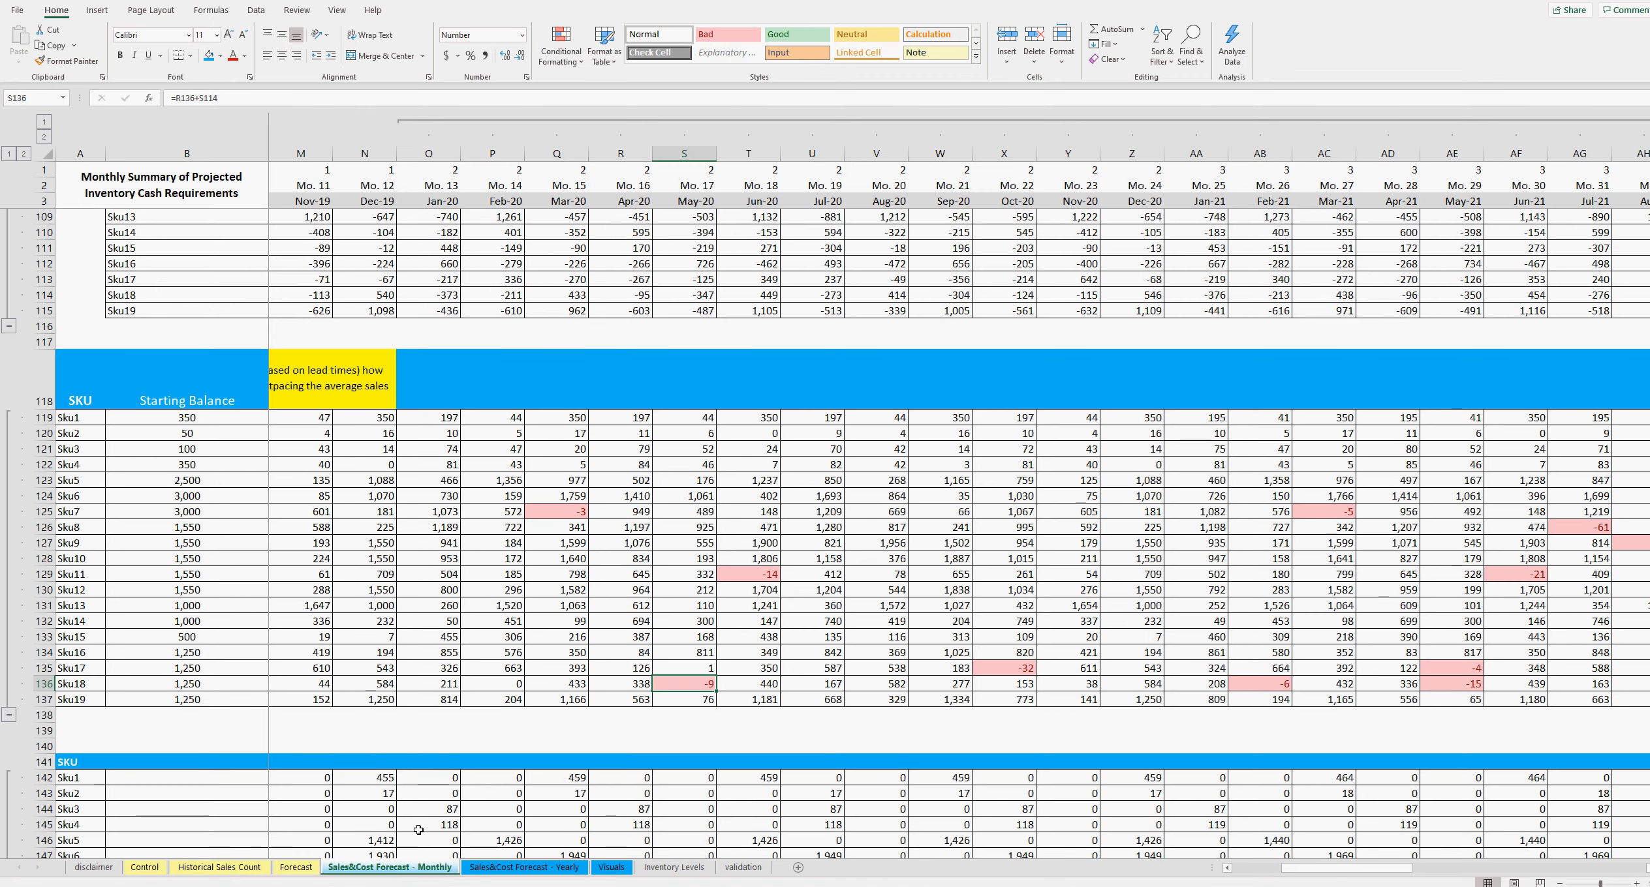
{"action": "left_click", "coordinate": [144, 868]}
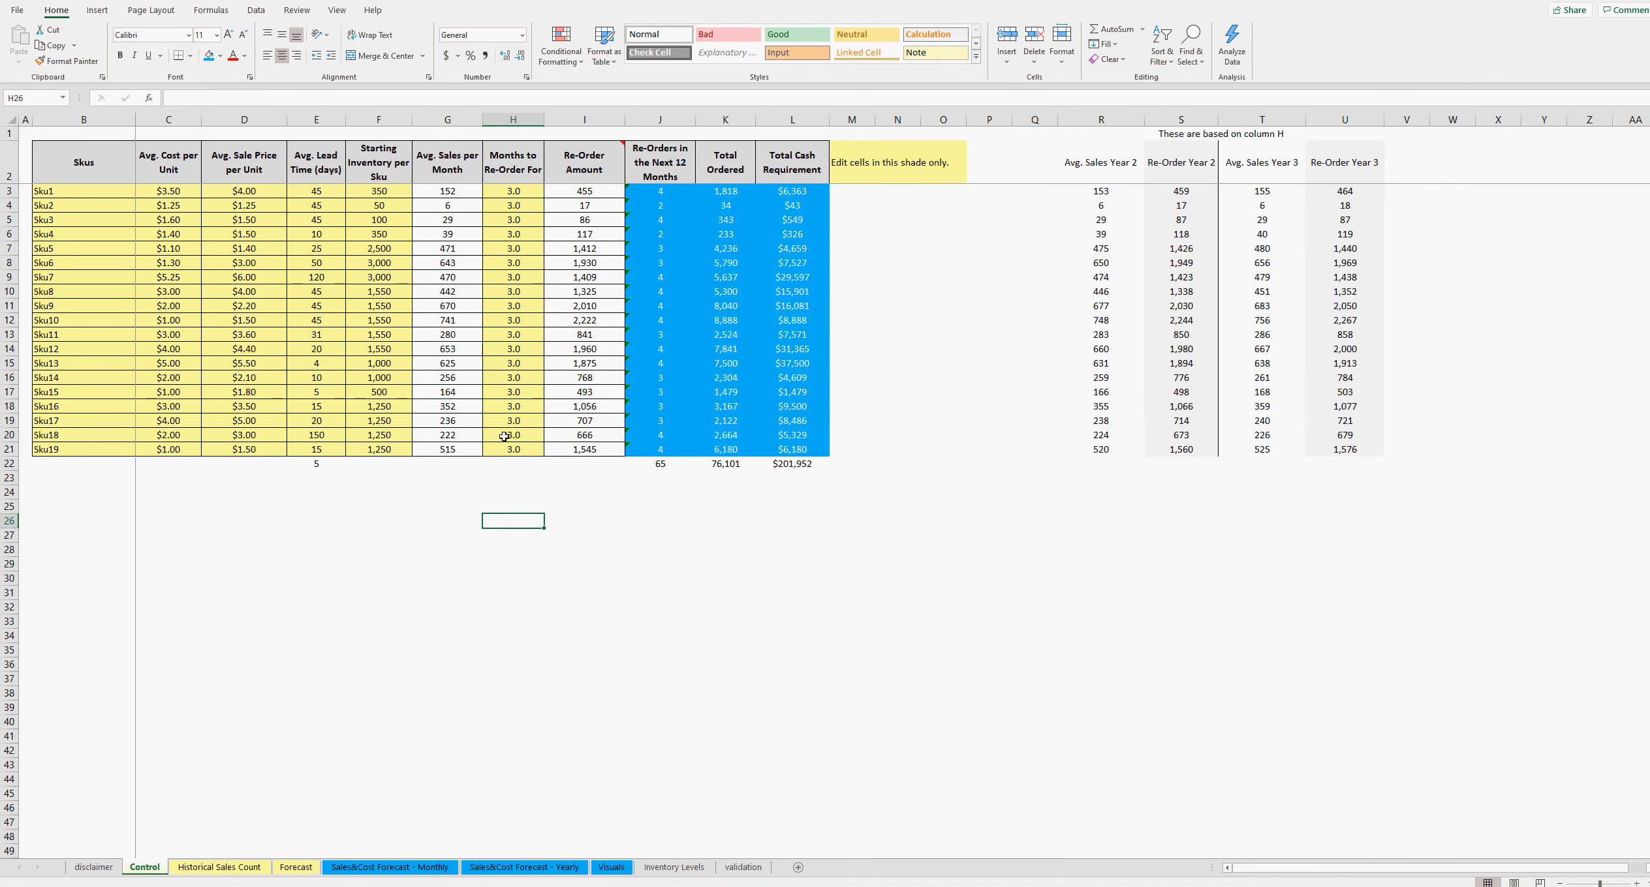
- Inspect Sku18's months to re-order for and starting inventory values on the Control sheet
{"action": "key", "text": "Up"}
{"action": "key", "text": "Up"}
{"action": "key", "text": "Up"}
{"action": "key", "text": "Up"}
{"action": "key", "text": "Up"}
{"action": "key", "text": "Up"}
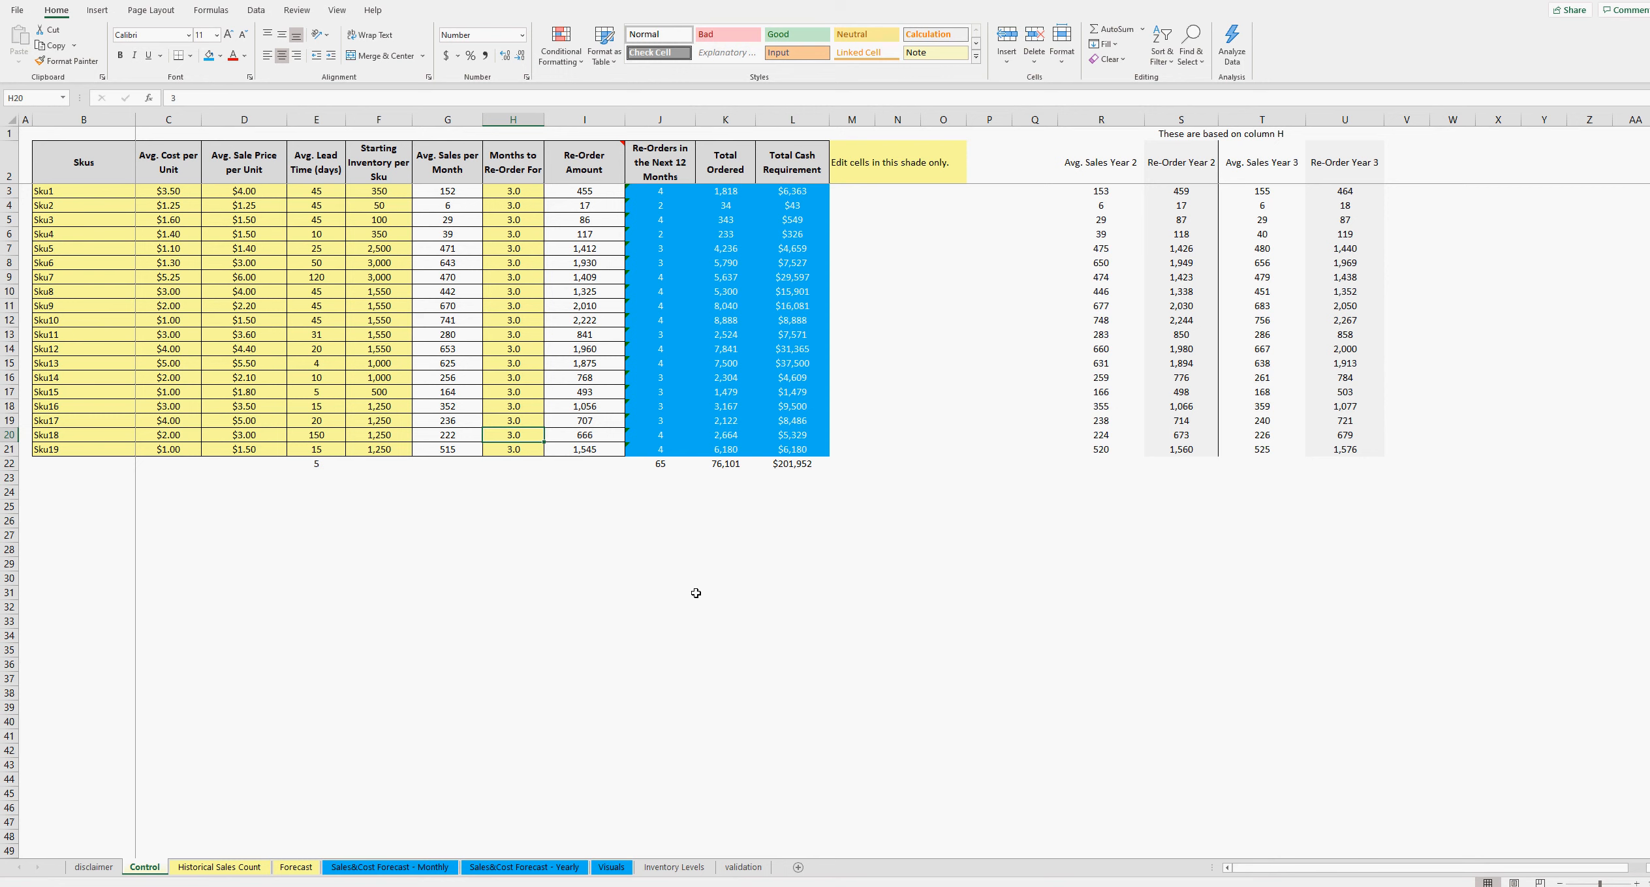
{"action": "key", "text": "Left"}
{"action": "key", "text": "Left"}
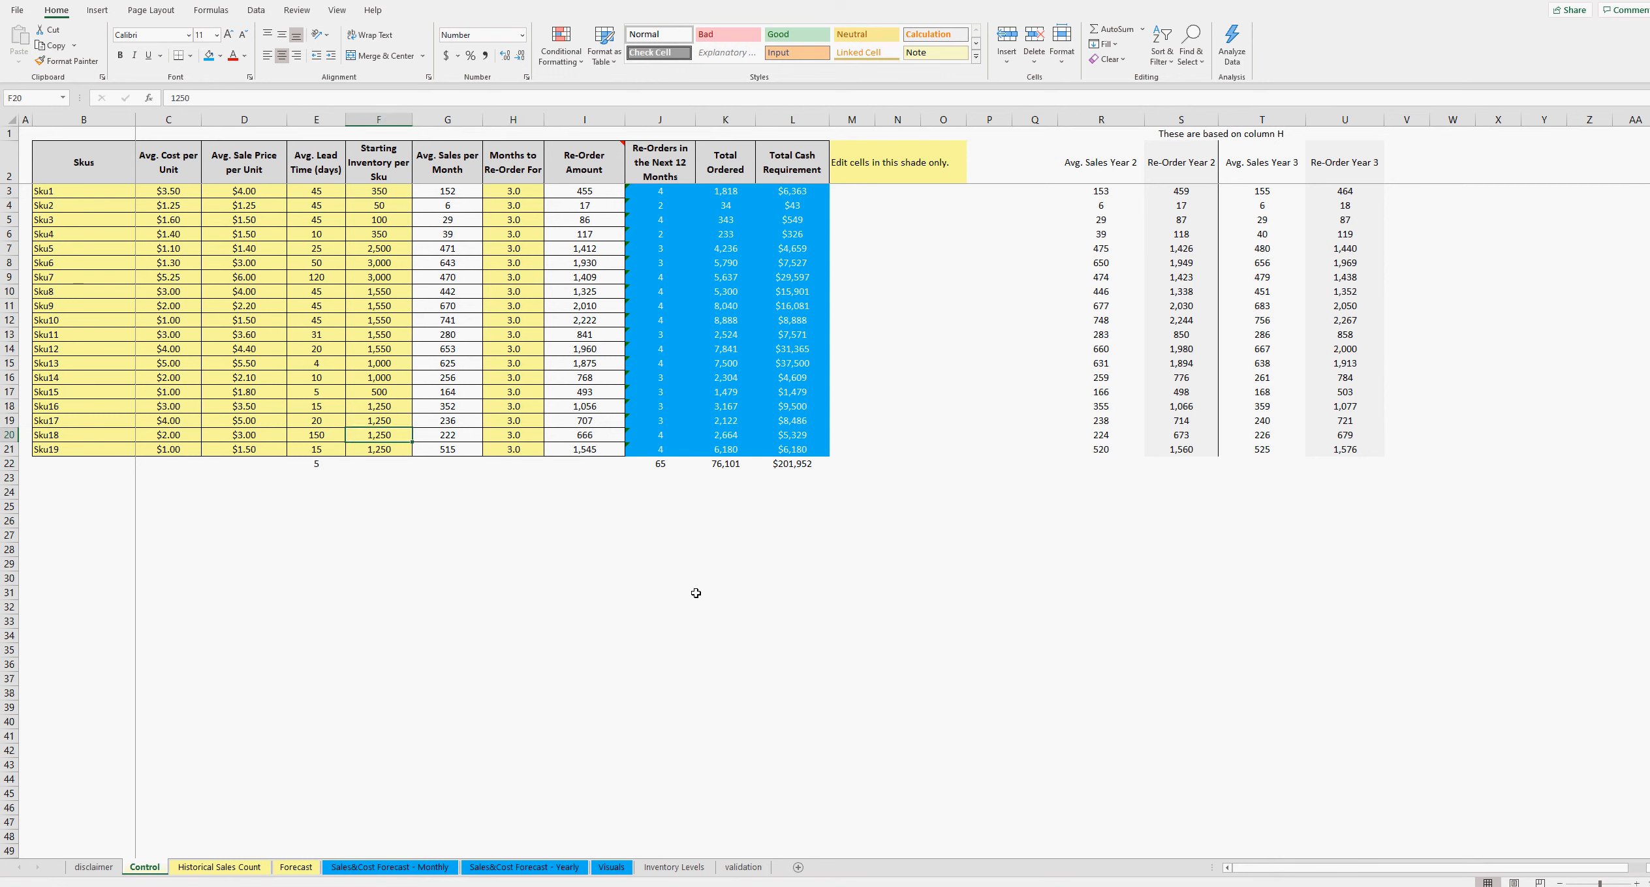
- Open the Historical Sales Count sheet and examine Sku18's month-by-month sales counts starting from Jan-16
{"action": "left_click", "coordinate": [240, 873]}
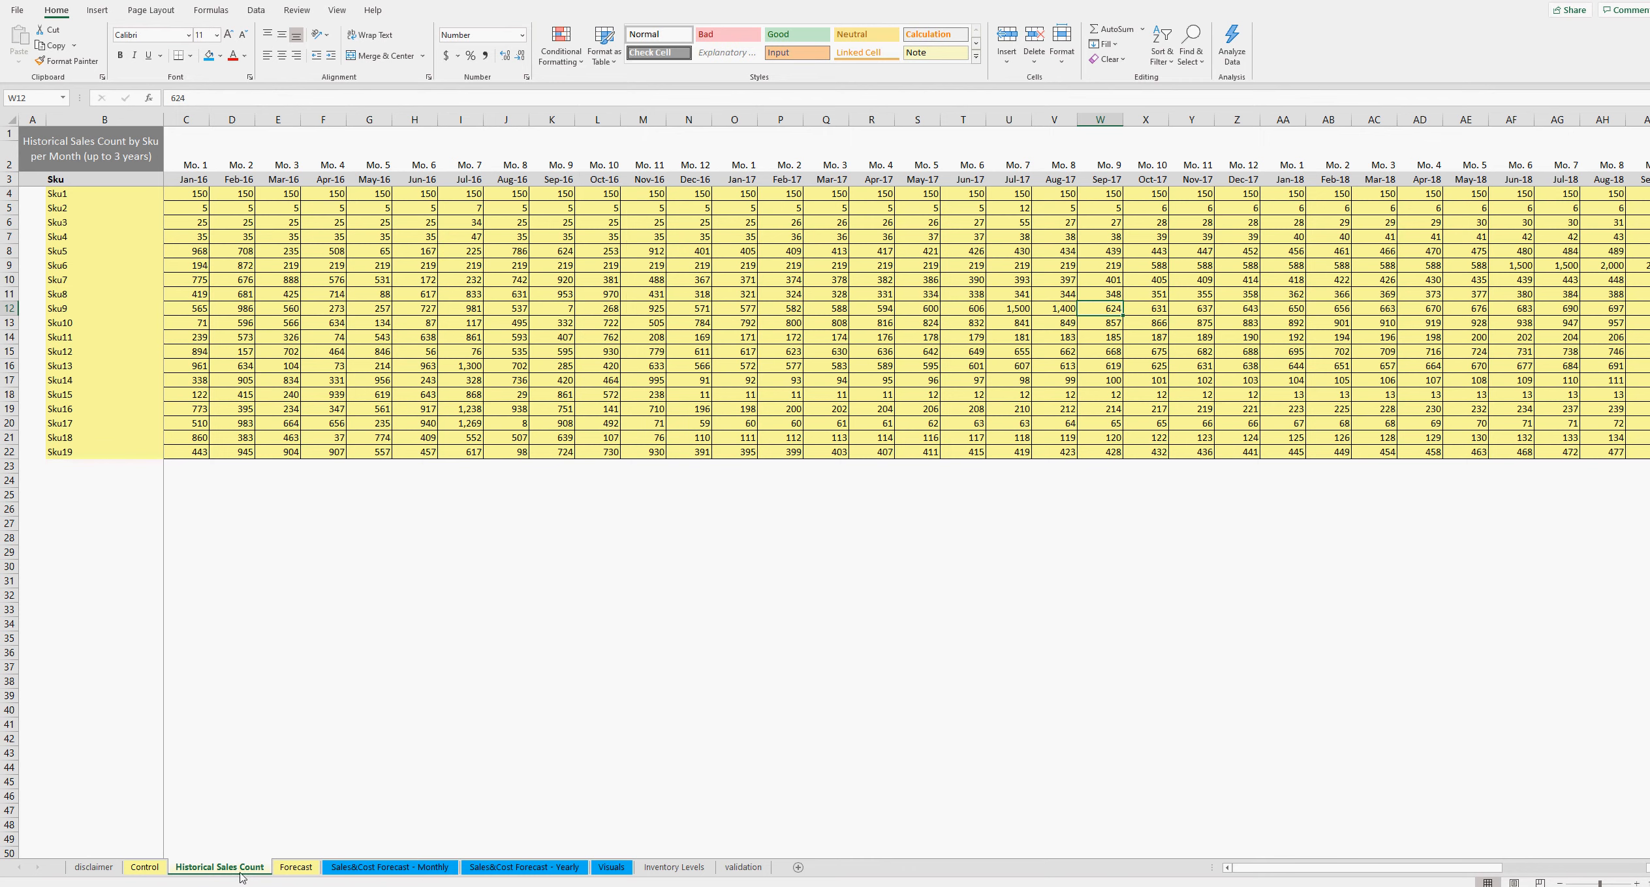
{"action": "left_click", "coordinate": [182, 435]}
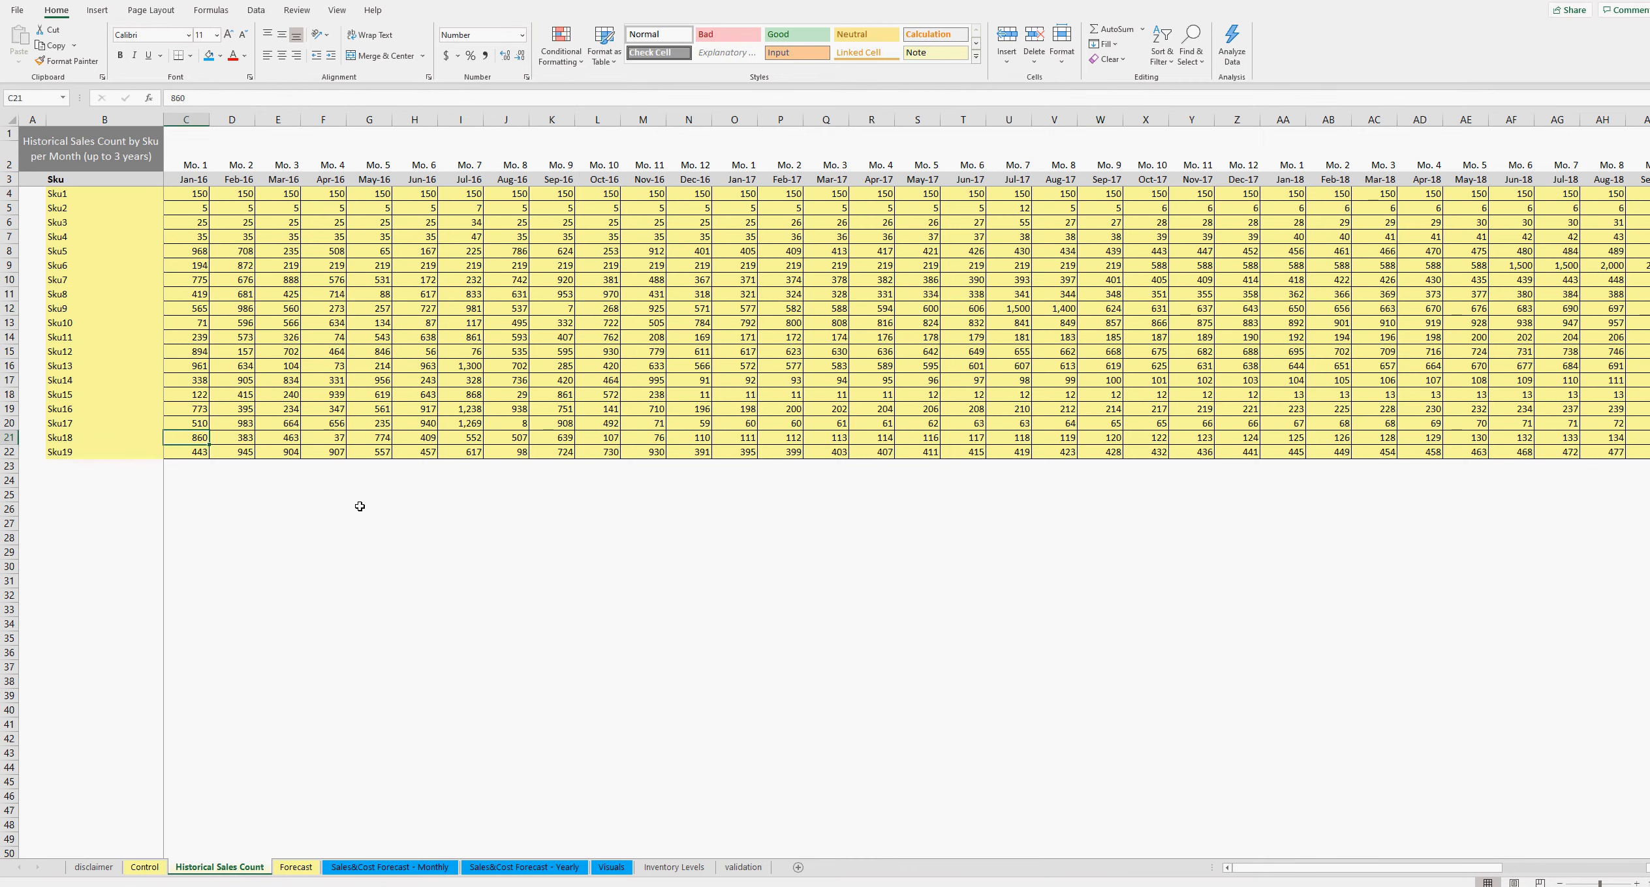
{"action": "key", "text": "Right"}
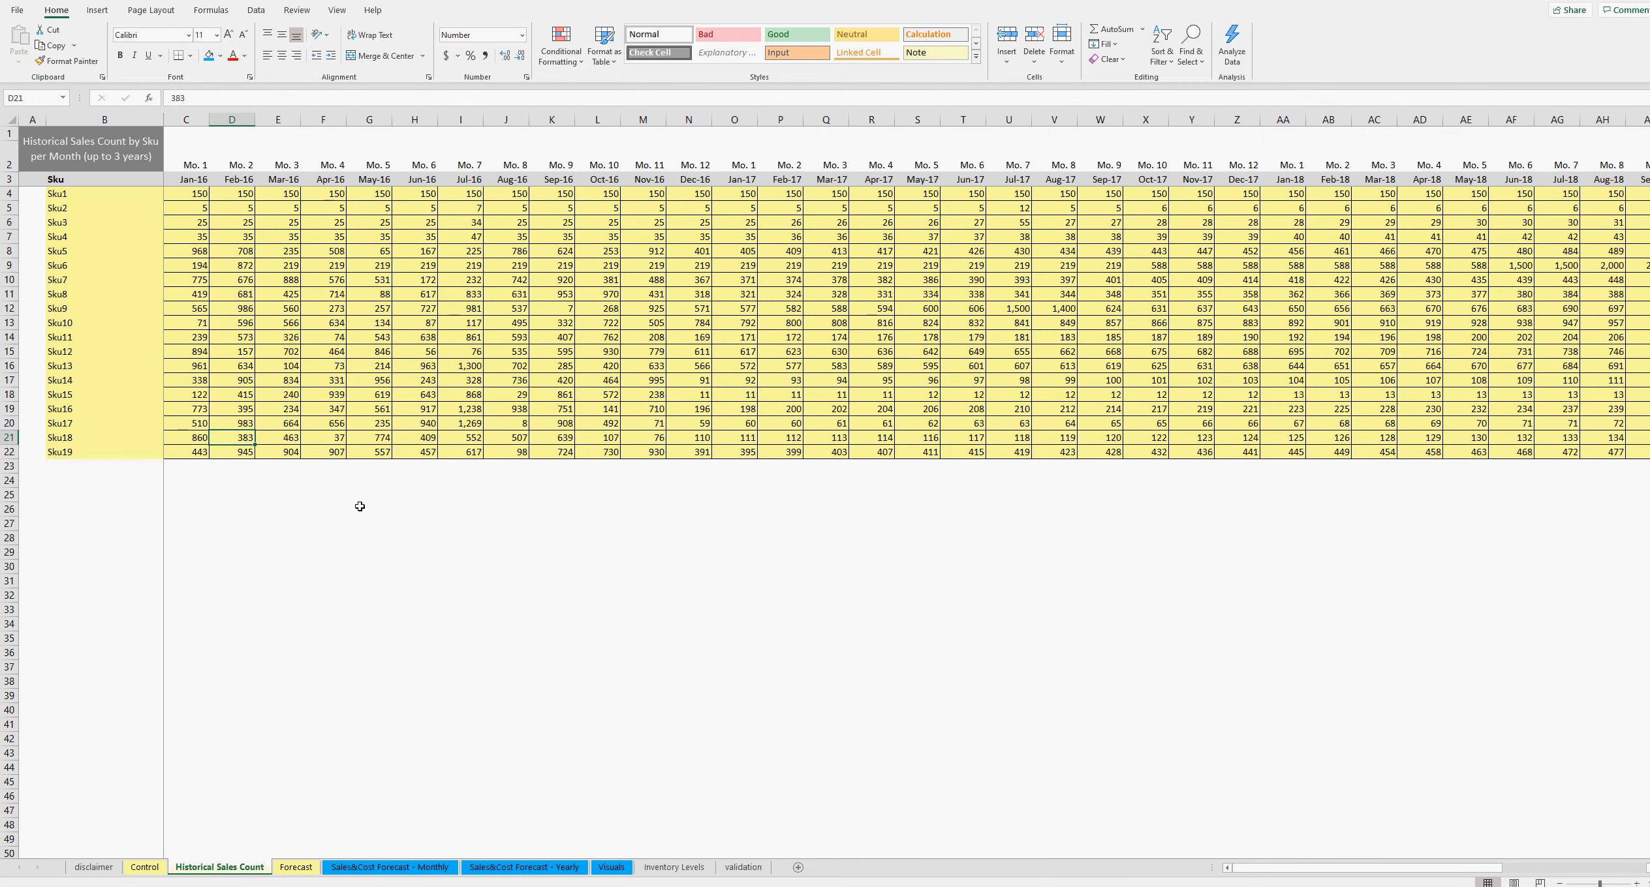
{"action": "key", "text": "Right"}
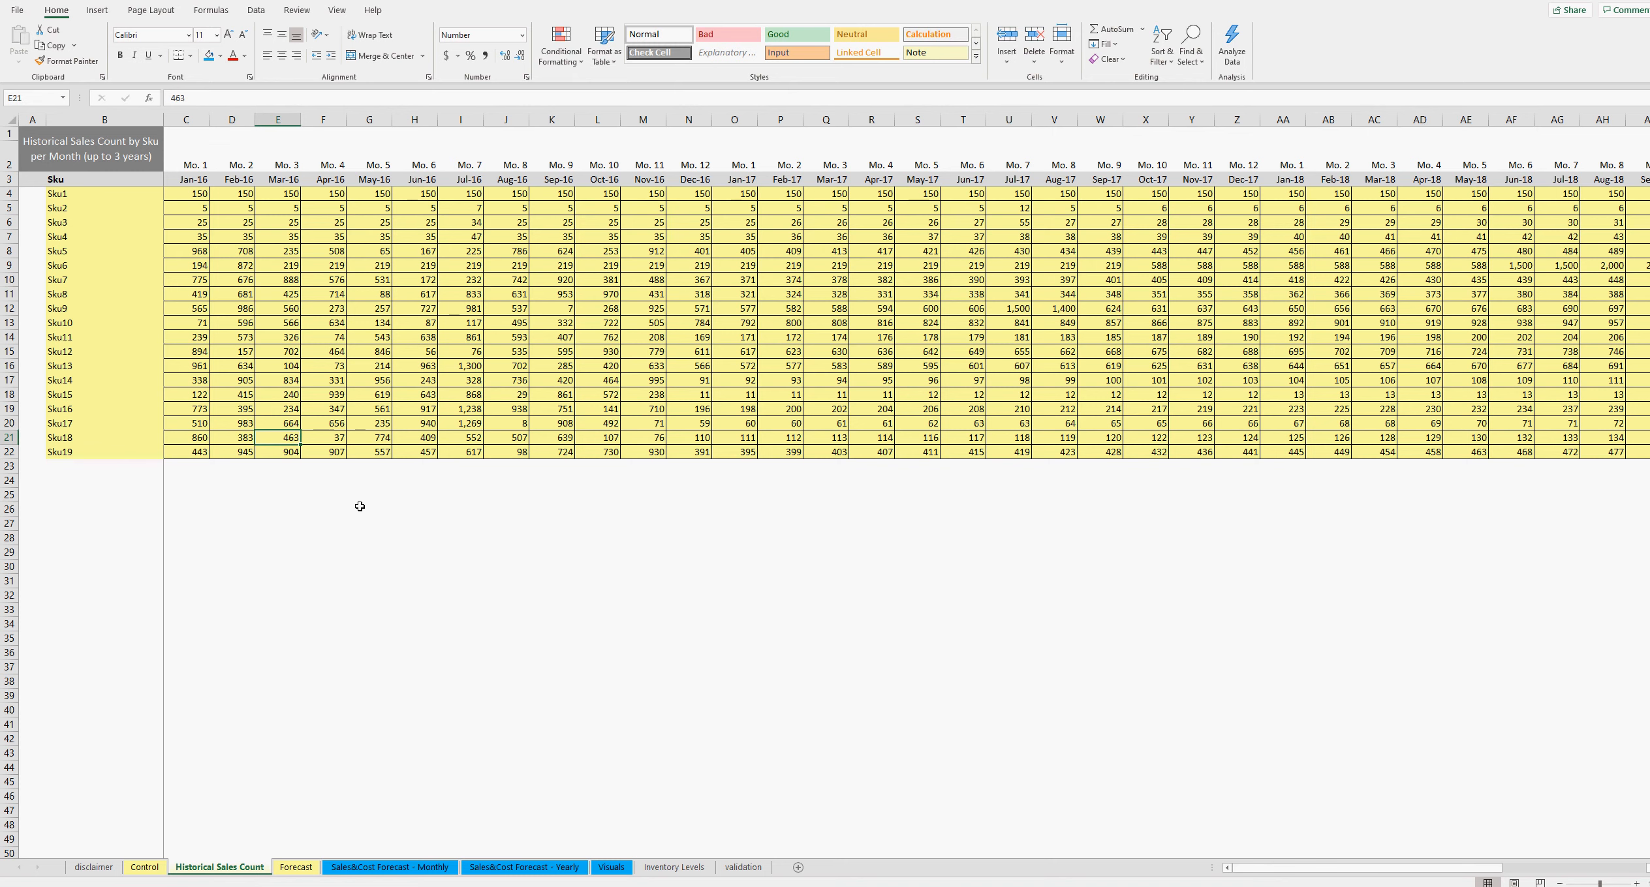
{"action": "key", "text": "Right"}
{"action": "key", "text": "Right"}
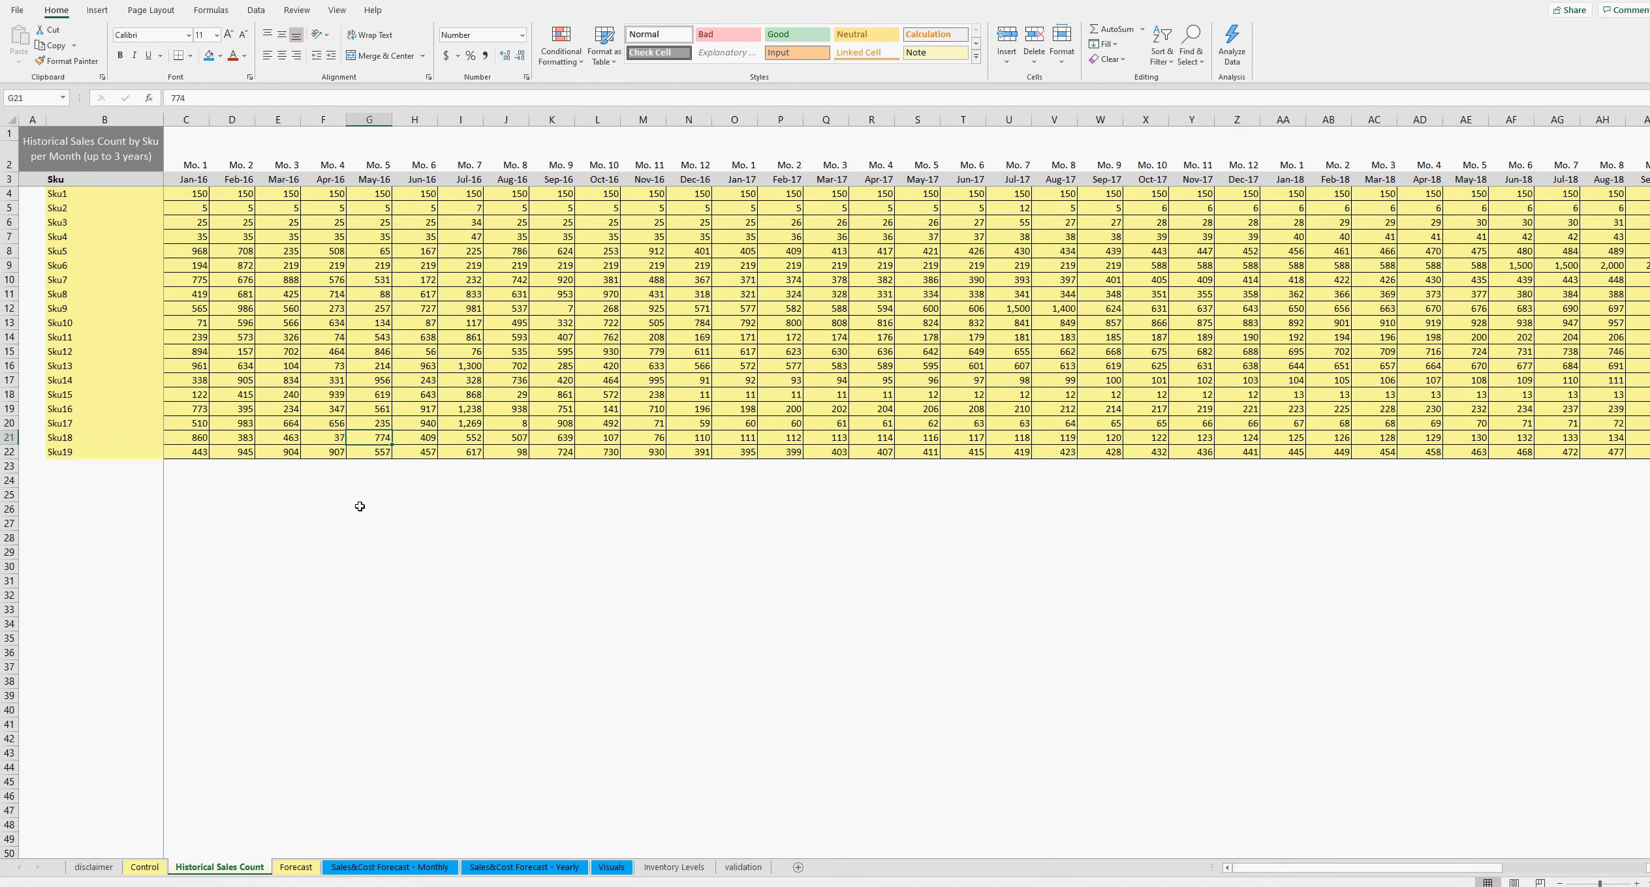
{"action": "key", "text": "Right"}
{"action": "key", "text": "Right"}
{"action": "key", "text": "Right"}
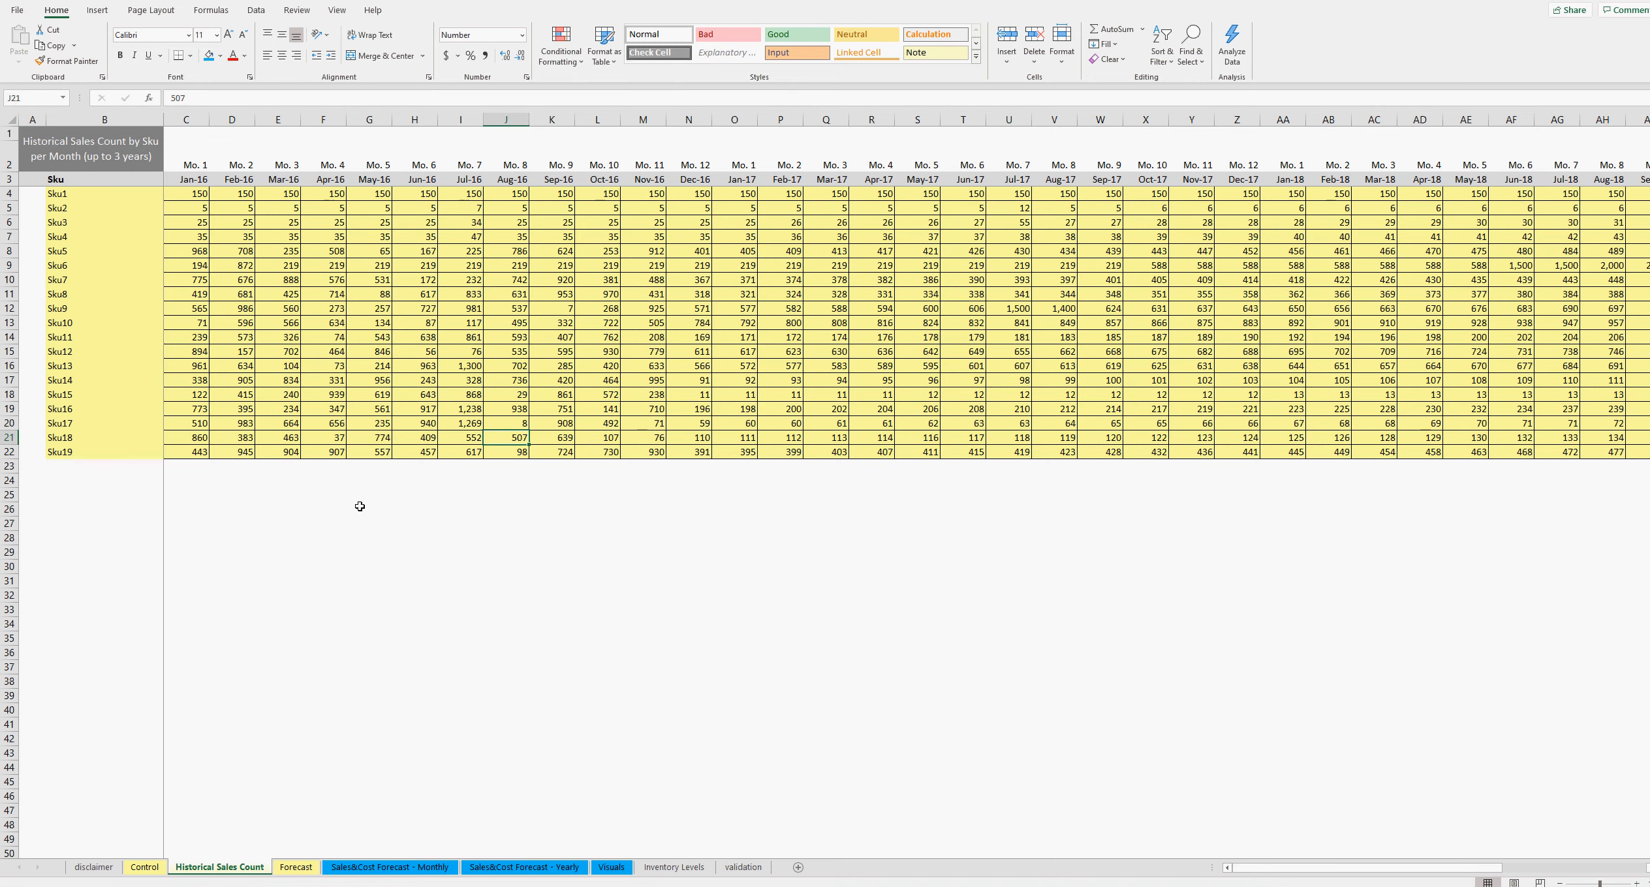
{"action": "key", "text": "Left"}
{"action": "key", "text": "Left"}
{"action": "key", "text": "Left"}
{"action": "key", "text": "Left"}
{"action": "key", "text": "Left"}
{"action": "key", "text": "Right"}
{"action": "key", "text": "Right"}
{"action": "key", "text": "Right"}
{"action": "key", "text": "Right"}
{"action": "key", "text": "Right"}
{"action": "key", "text": "Right"}
{"action": "key", "text": "Right"}
{"action": "key", "text": "Right"}
{"action": "key", "text": "Right"}
{"action": "key", "text": "Right"}
{"action": "key", "text": "Right"}
{"action": "key", "text": "Right"}
{"action": "key", "text": "Right"}
{"action": "key", "text": "Right"}
{"action": "key", "text": "Right"}
{"action": "key", "text": "Right"}
{"action": "key", "text": "Right"}
{"action": "key", "text": "Right"}
{"action": "key", "text": "Right"}
{"action": "key", "text": "Right"}
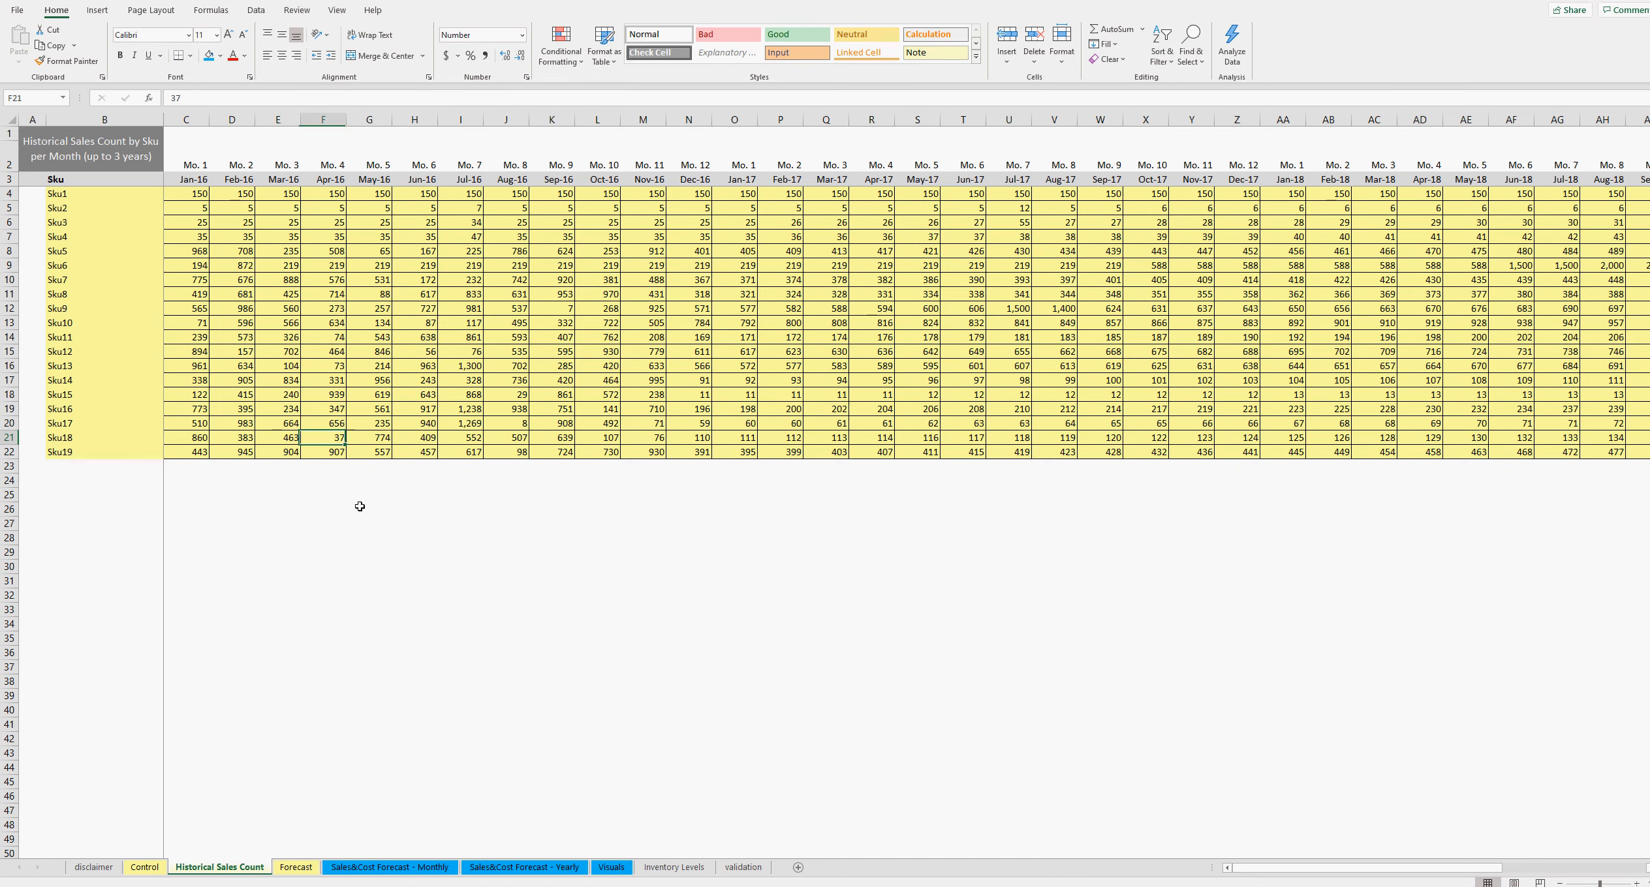
- Trace Sku18's monthly sales counts from Apr-16 through Dec-17 on the Historical Sales Count sheet
{"action": "key", "text": "Right"}
{"action": "key", "text": "Right"}
{"action": "key", "text": "Right"}
{"action": "key", "text": "Right"}
{"action": "key", "text": "Right"}
{"action": "key", "text": "Right"}
{"action": "key", "text": "Right"}
{"action": "key", "text": "Right"}
{"action": "key", "text": "Right"}
{"action": "key", "text": "Right"}
{"action": "key", "text": "Right"}
{"action": "key", "text": "Right"}
{"action": "key", "text": "Right"}
{"action": "key", "text": "Right"}
{"action": "key", "text": "Right"}
{"action": "key", "text": "Right"}
{"action": "key", "text": "Right"}
{"action": "key", "text": "Right"}
{"action": "key", "text": "Right"}
{"action": "key", "text": "Right"}
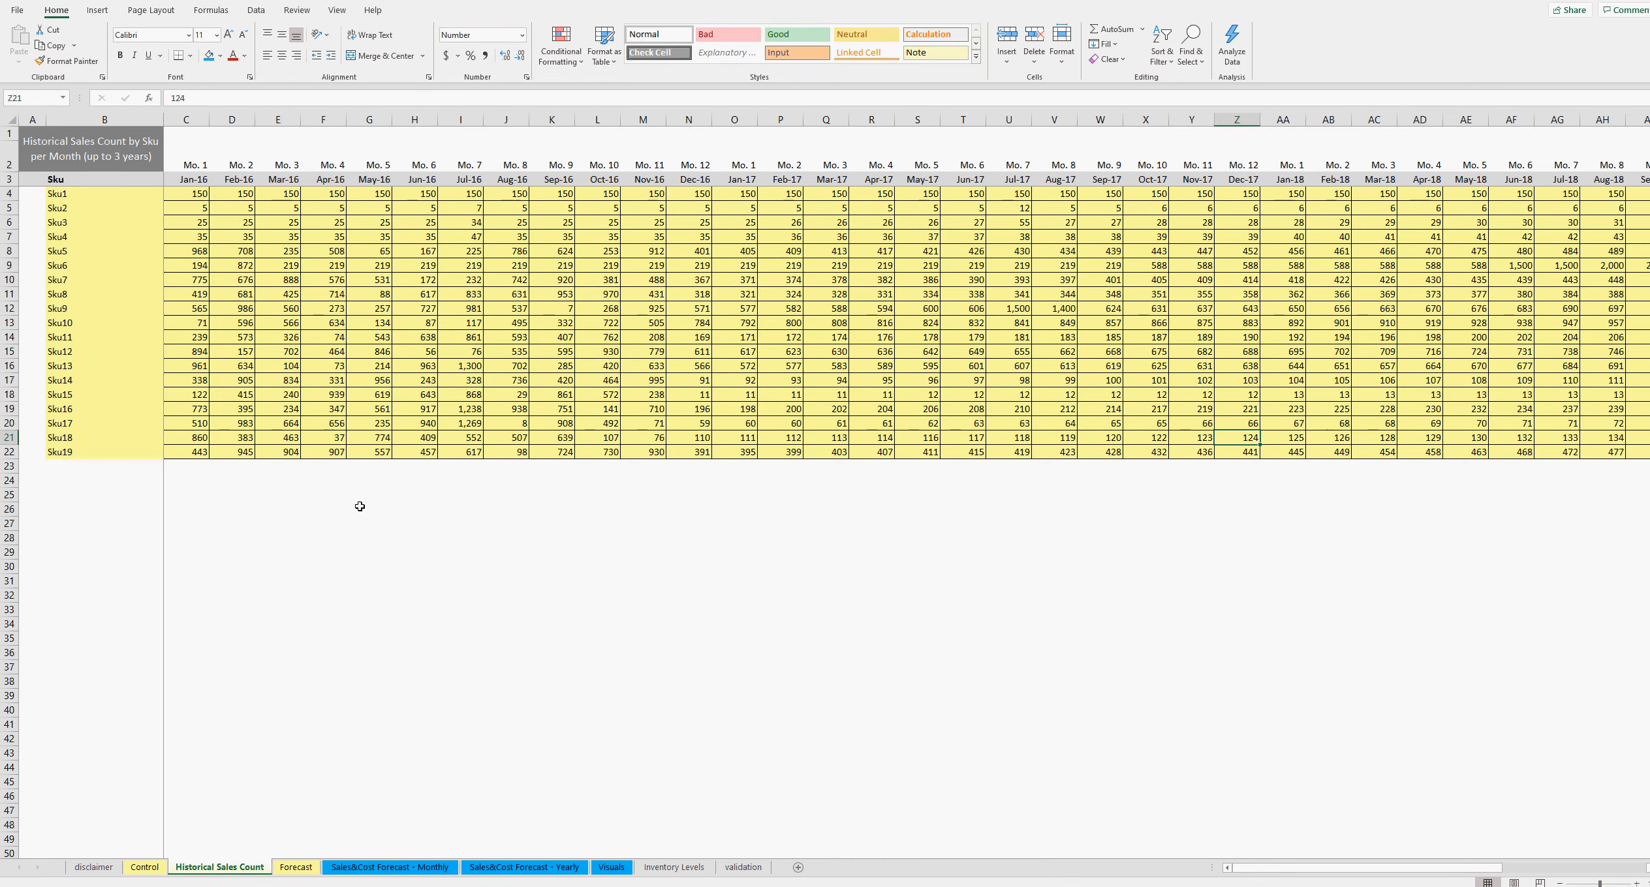
- Examine Sku18's average sales count formulas for months 1 through 12 beside the historical sales table
{"action": "key", "text": "Left"}
{"action": "key", "text": "Left"}
{"action": "key", "text": "Left"}
{"action": "key", "text": "Left"}
{"action": "key", "text": "Left"}
{"action": "key", "text": "Left"}
{"action": "key", "text": "Left"}
{"action": "key", "text": "Left"}
{"action": "key", "text": "Left"}
{"action": "key", "text": "Left"}
{"action": "key", "text": "Left"}
{"action": "key", "text": "Left"}
{"action": "key", "text": "Left"}
{"action": "key", "text": "Left"}
{"action": "key", "text": "Left"}
{"action": "key", "text": "Left"}
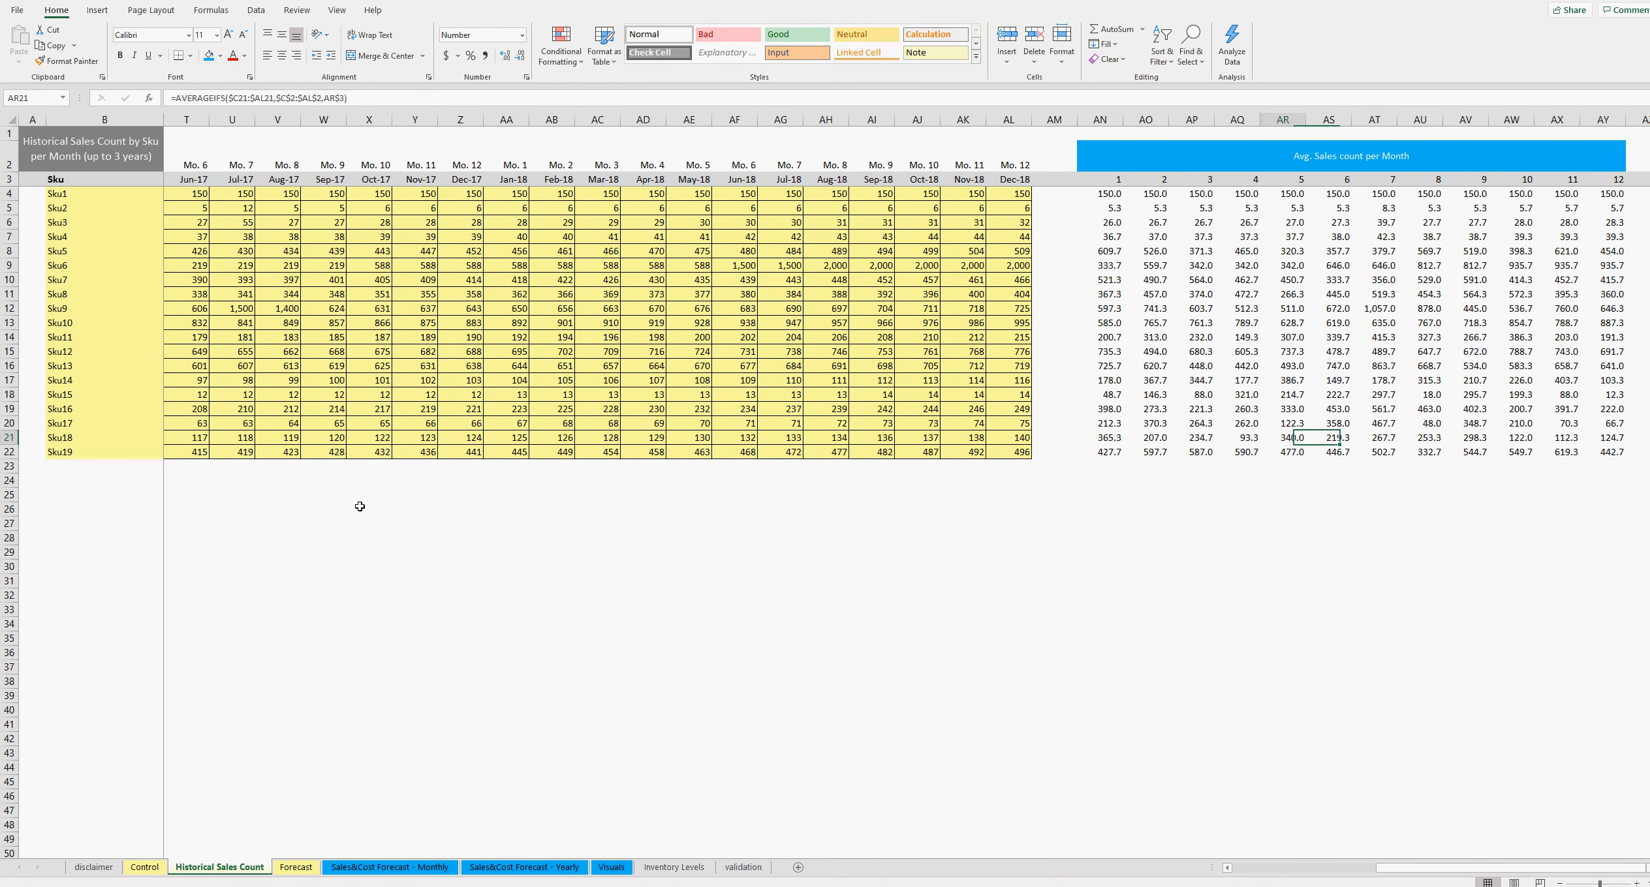
{"action": "key", "text": "Right"}
{"action": "key", "text": "Right"}
{"action": "key", "text": "Right"}
{"action": "key", "text": "Right"}
{"action": "key", "text": "Right"}
{"action": "key", "text": "Right"}
{"action": "key", "text": "Right"}
{"action": "key", "text": "Right"}
{"action": "key", "text": "Right"}
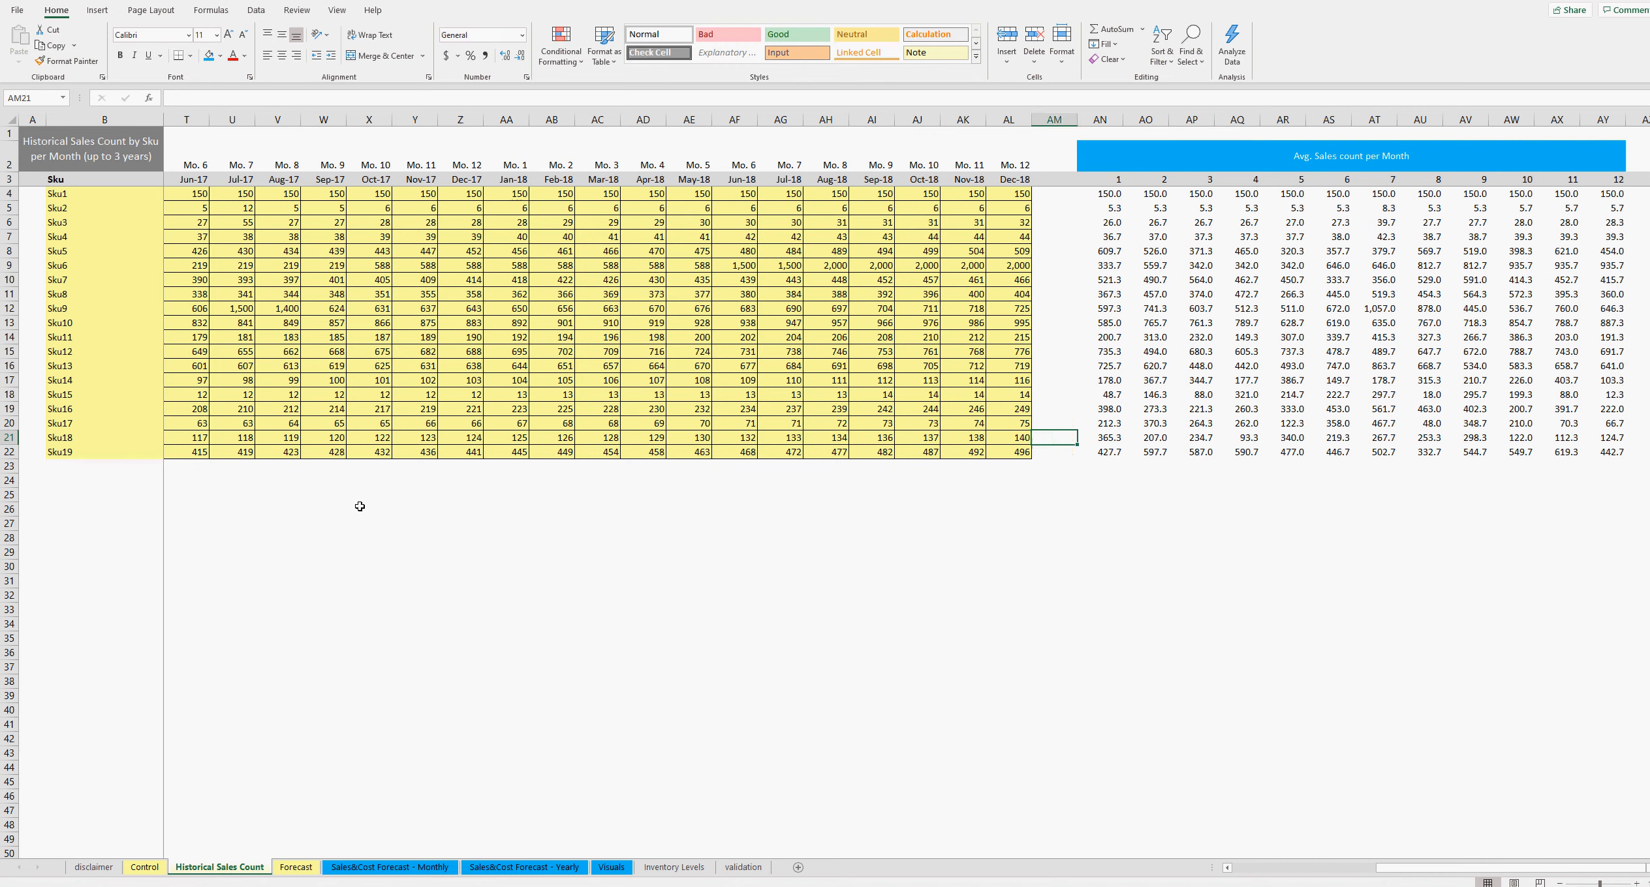
{"action": "key", "text": "Left"}
{"action": "key", "text": "Left"}
{"action": "key", "text": "Left"}
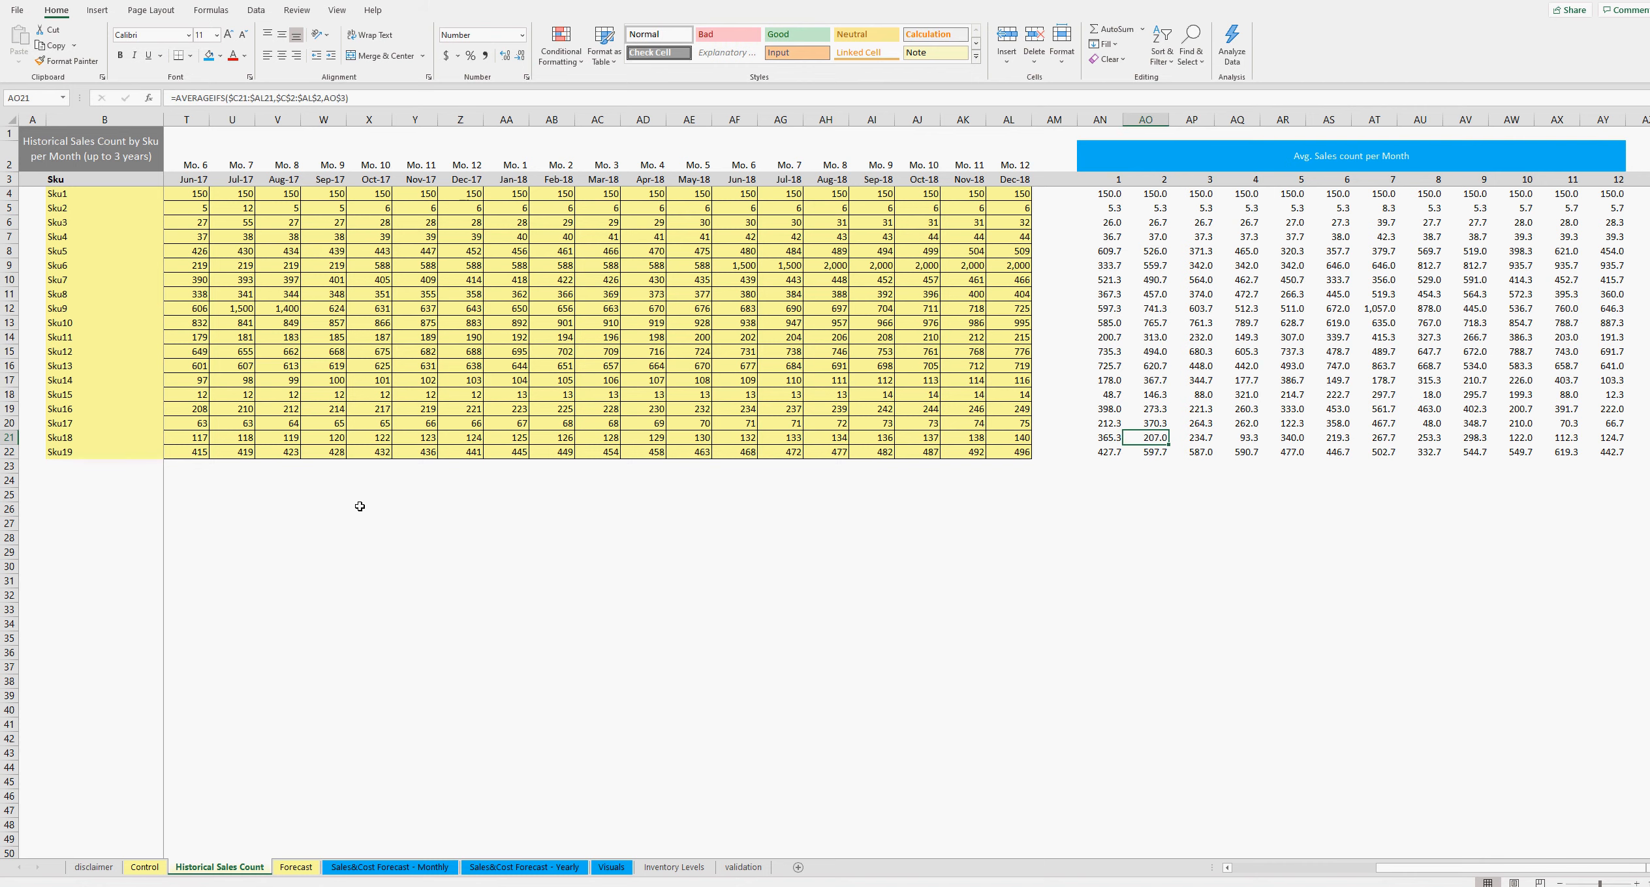
{"action": "key", "text": "Right"}
{"action": "key", "text": "Left"}
{"action": "key", "text": "Right"}
{"action": "key", "text": "Right"}
{"action": "key", "text": "Right"}
{"action": "key", "text": "Right"}
{"action": "key", "text": "Right"}
{"action": "key", "text": "Right"}
{"action": "key", "text": "Right"}
{"action": "key", "text": "Right"}
{"action": "key", "text": "Right"}
{"action": "key", "text": "Right"}
{"action": "key", "text": "Right"}
{"action": "key", "text": "Right"}
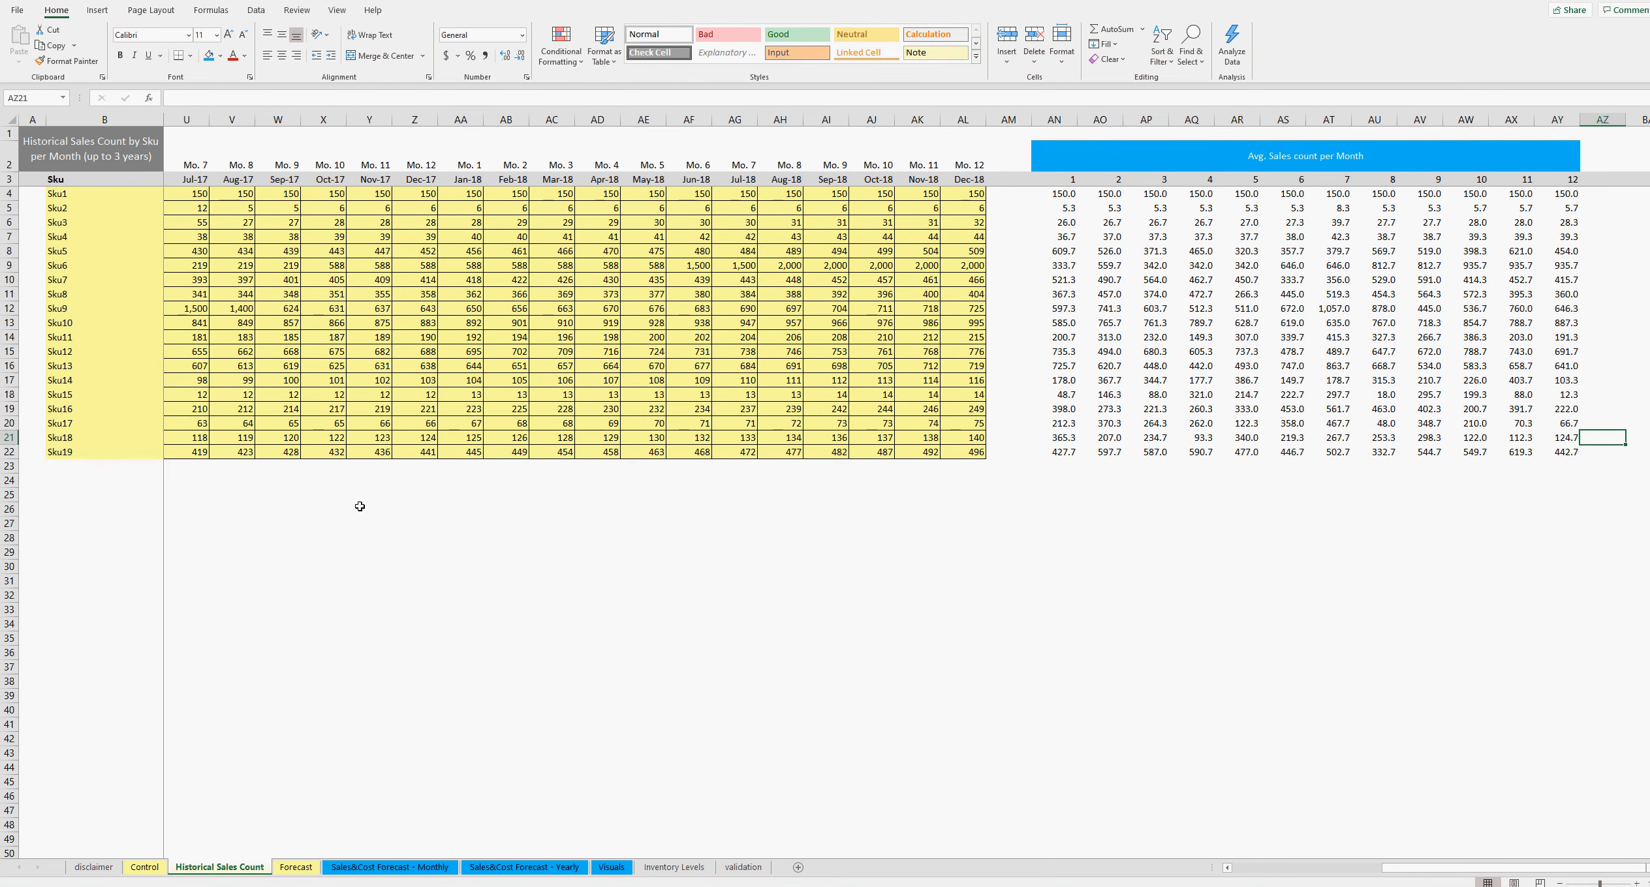
- Review Sku18's sales history back to early 2016, comparing the Jan-16, Apr-16 and Oct-16 to Nov-17 counts
{"action": "key", "text": "Left"}
{"action": "key", "text": "Left"}
{"action": "key", "text": "Left"}
{"action": "key", "text": "Left"}
{"action": "key", "text": "Left"}
{"action": "key", "text": "Left"}
{"action": "key", "text": "Left"}
{"action": "key", "text": "Left"}
{"action": "key", "text": "Left"}
{"action": "key", "text": "Left"}
{"action": "key", "text": "Left"}
{"action": "key", "text": "Left"}
{"action": "key", "text": "Left"}
{"action": "key", "text": "Left"}
{"action": "key", "text": "Left"}
{"action": "key", "text": "Left"}
{"action": "key", "text": "Left"}
{"action": "key", "text": "Left"}
{"action": "key", "text": "Left"}
{"action": "key", "text": "Left"}
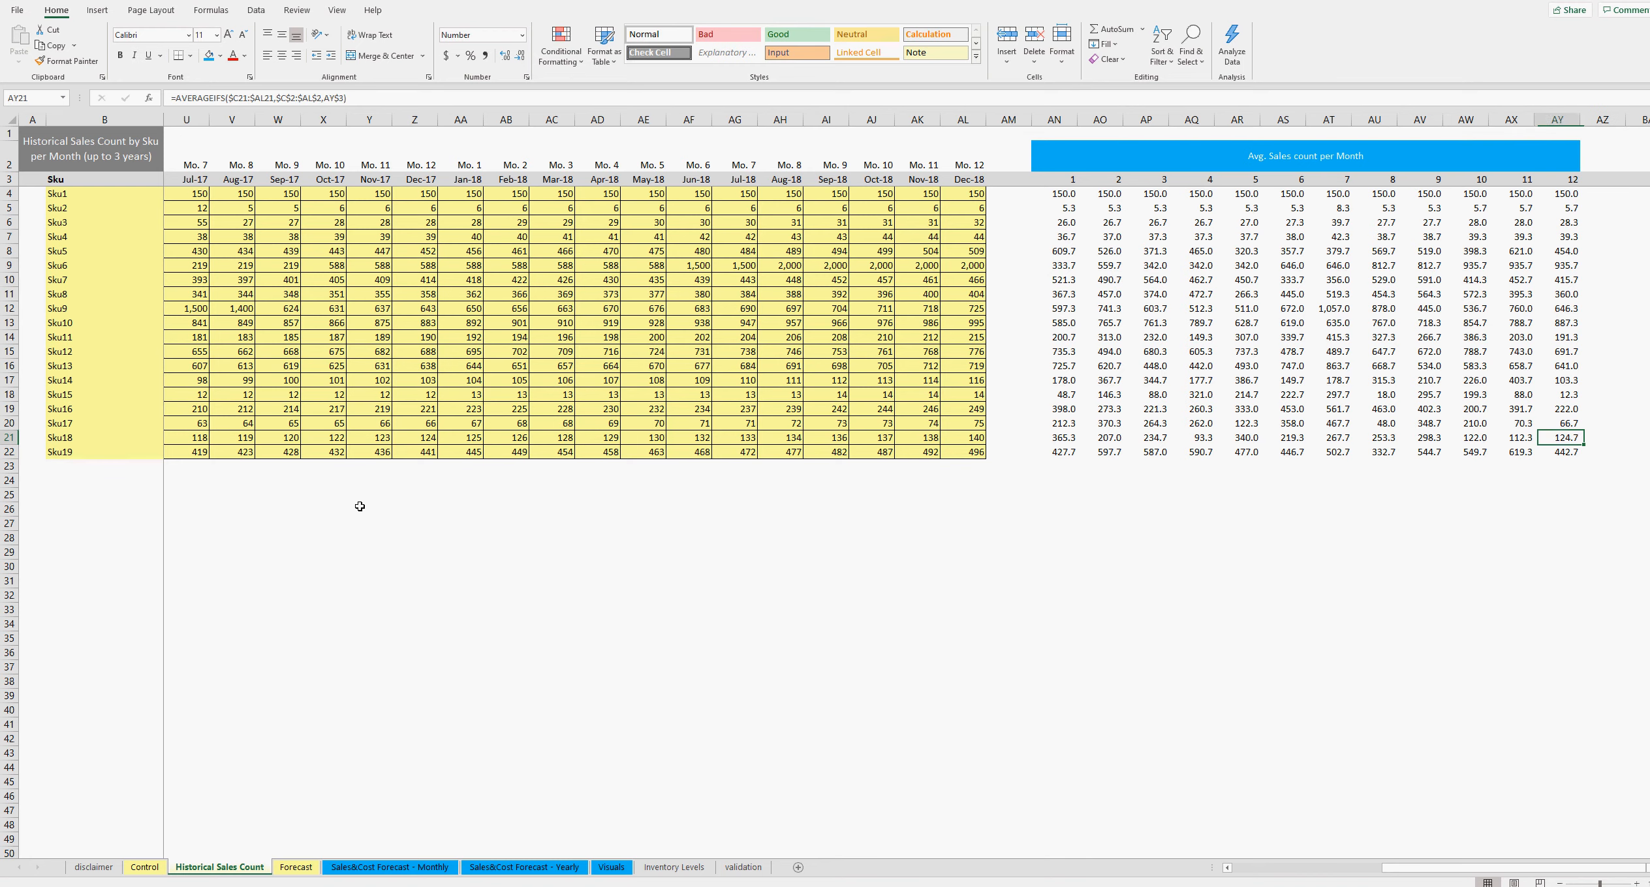
{"action": "key", "text": "Left"}
{"action": "key", "text": "Left"}
{"action": "key", "text": "Left"}
{"action": "key", "text": "Left"}
{"action": "key", "text": "Left"}
{"action": "key", "text": "Left"}
{"action": "key", "text": "Left"}
{"action": "key", "text": "Left"}
{"action": "key", "text": "Left"}
{"action": "key", "text": "Left"}
{"action": "key", "text": "Left"}
{"action": "key", "text": "Left"}
{"action": "key", "text": "Left"}
{"action": "key", "text": "Left"}
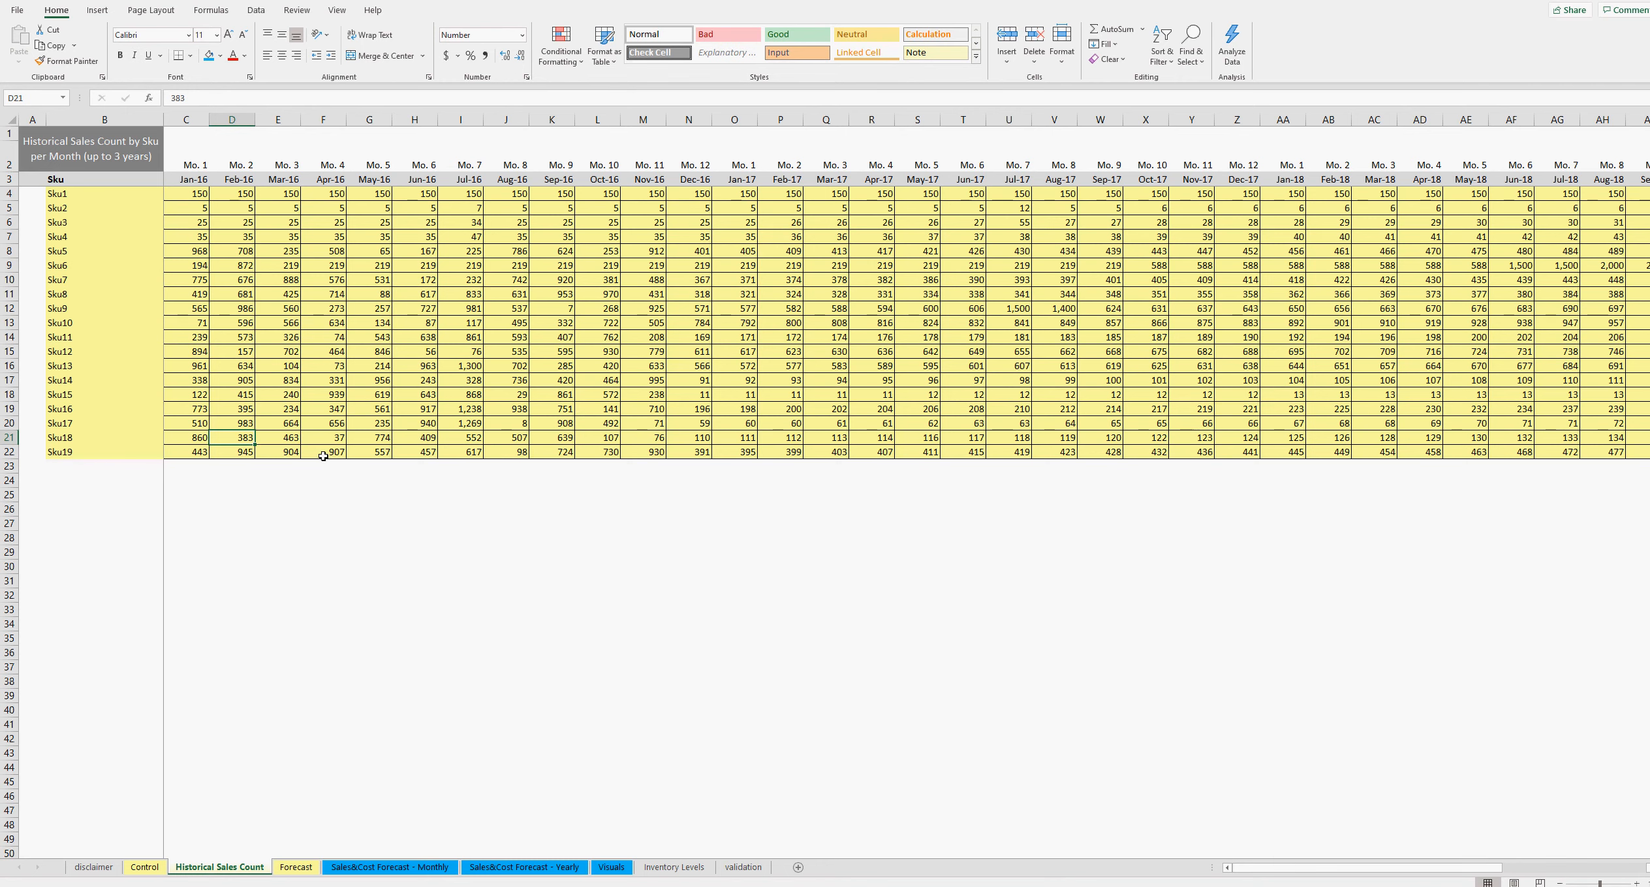
{"action": "left_click", "coordinate": [191, 441]}
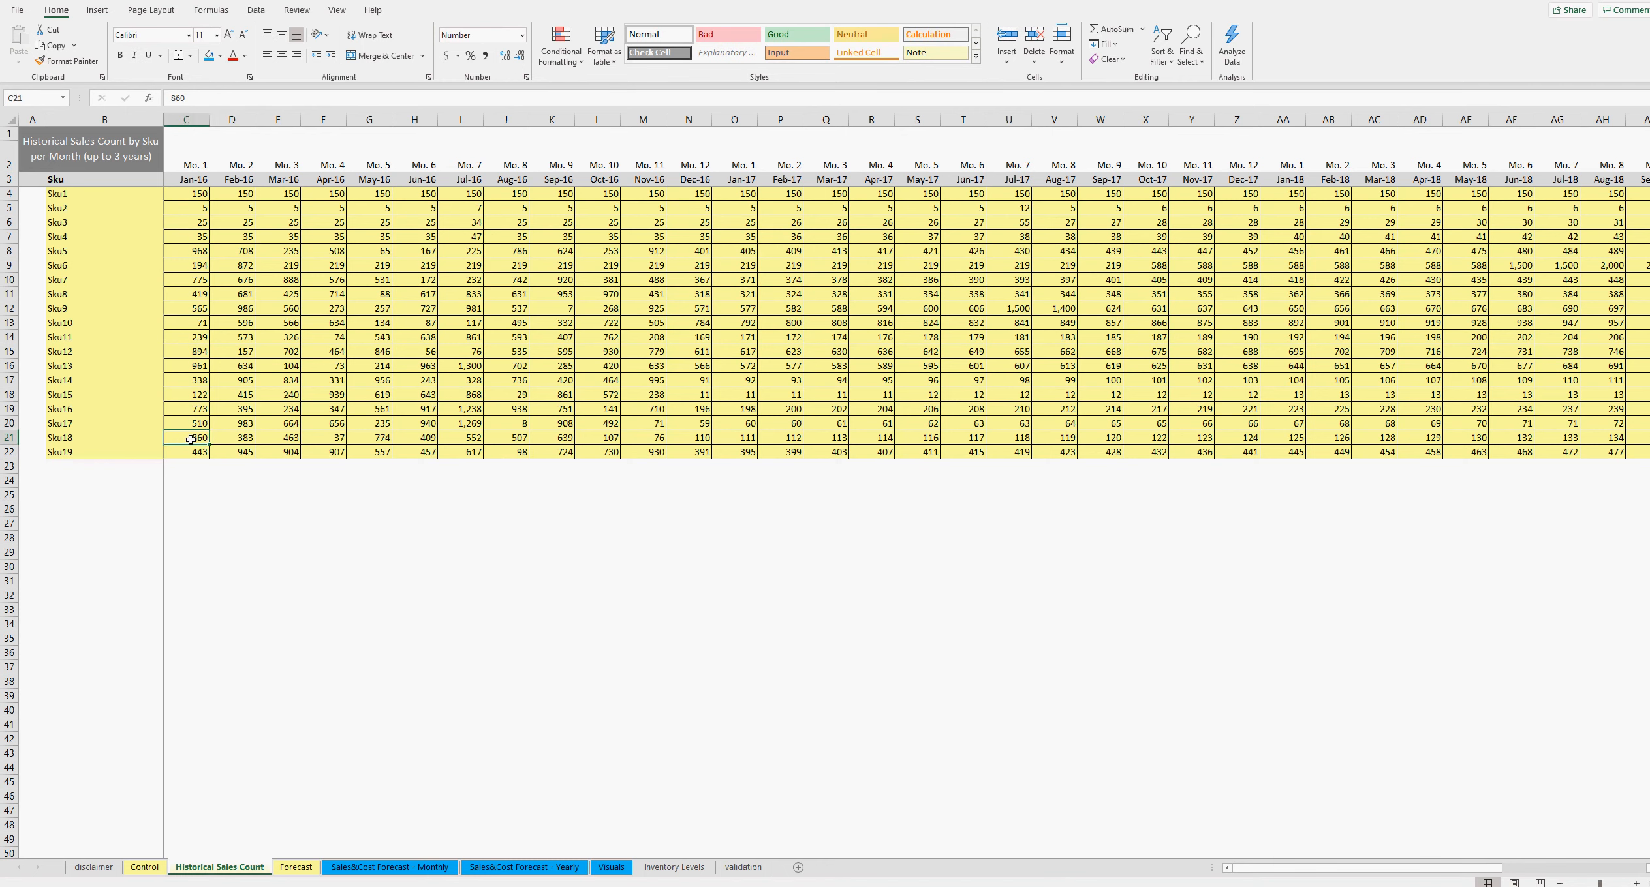
{"action": "left_click", "coordinate": [338, 439]}
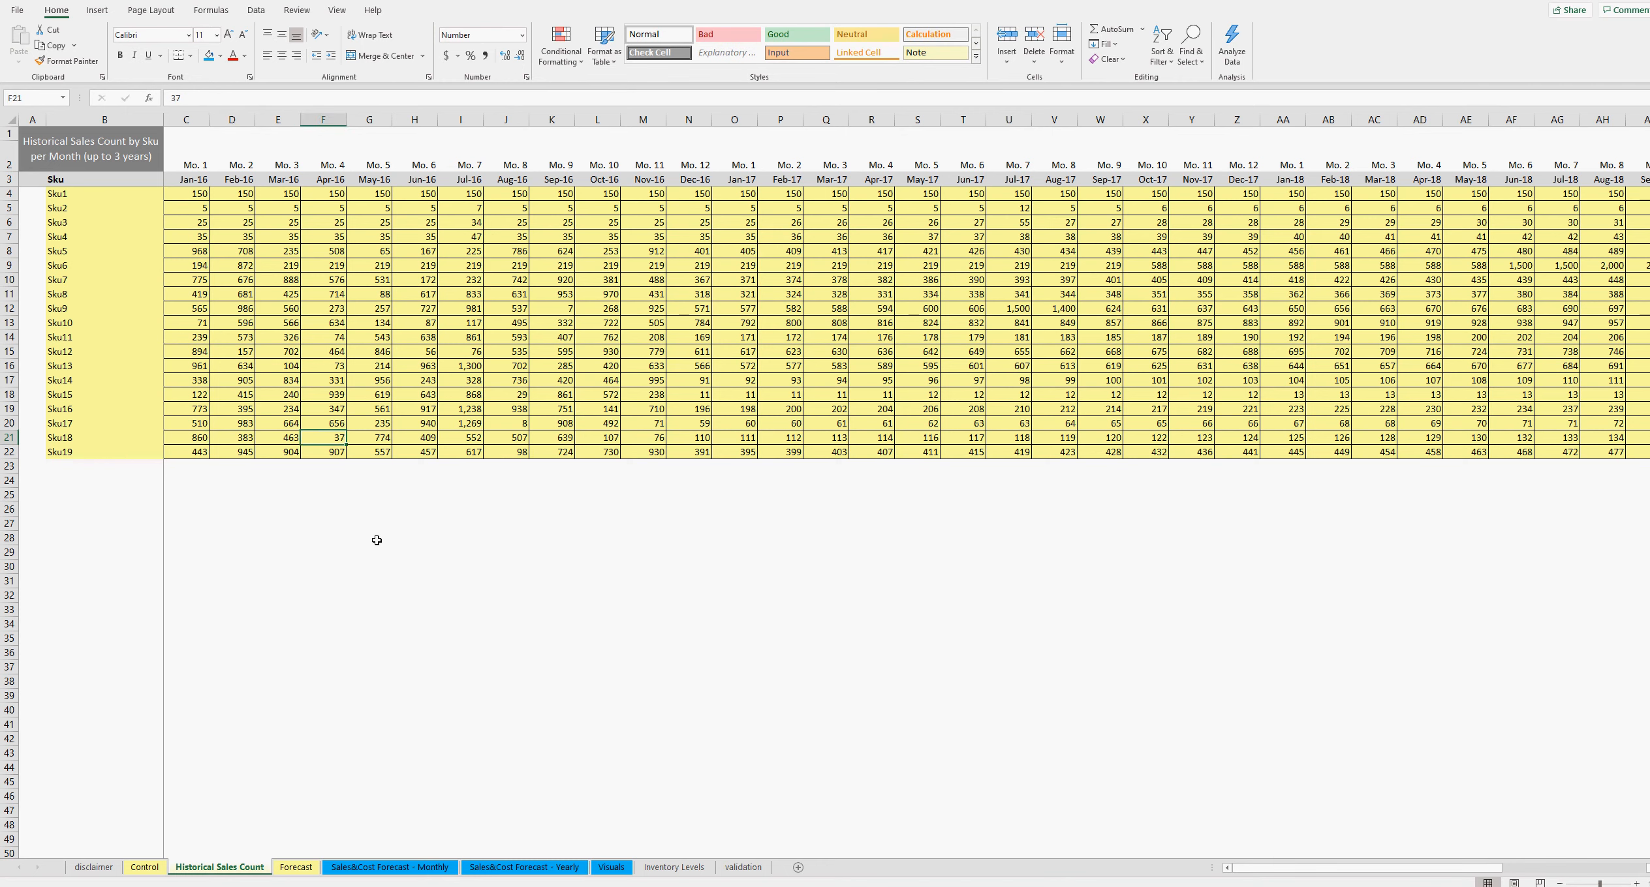
{"action": "left_click_drag", "start_coordinate": [610, 440], "coordinate": [1172, 442]}
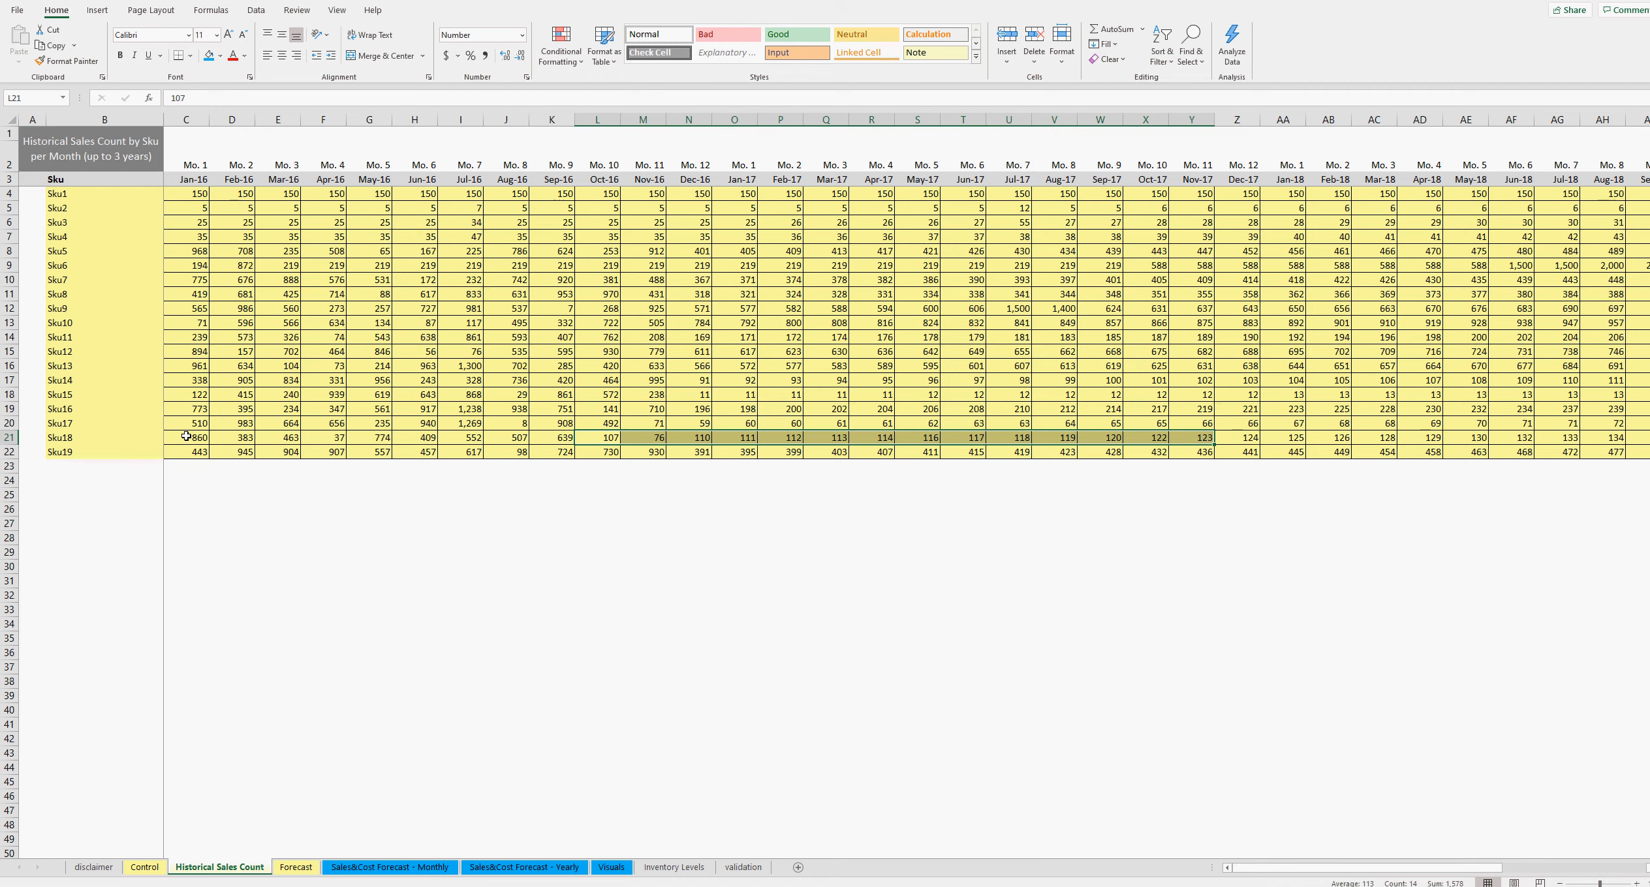
- Enter =RANDBETWEEN(125,200) as Sku18's Jan-16 sales count and fill it across the row through Dec-18
{"action": "left_click", "coordinate": [190, 438]}
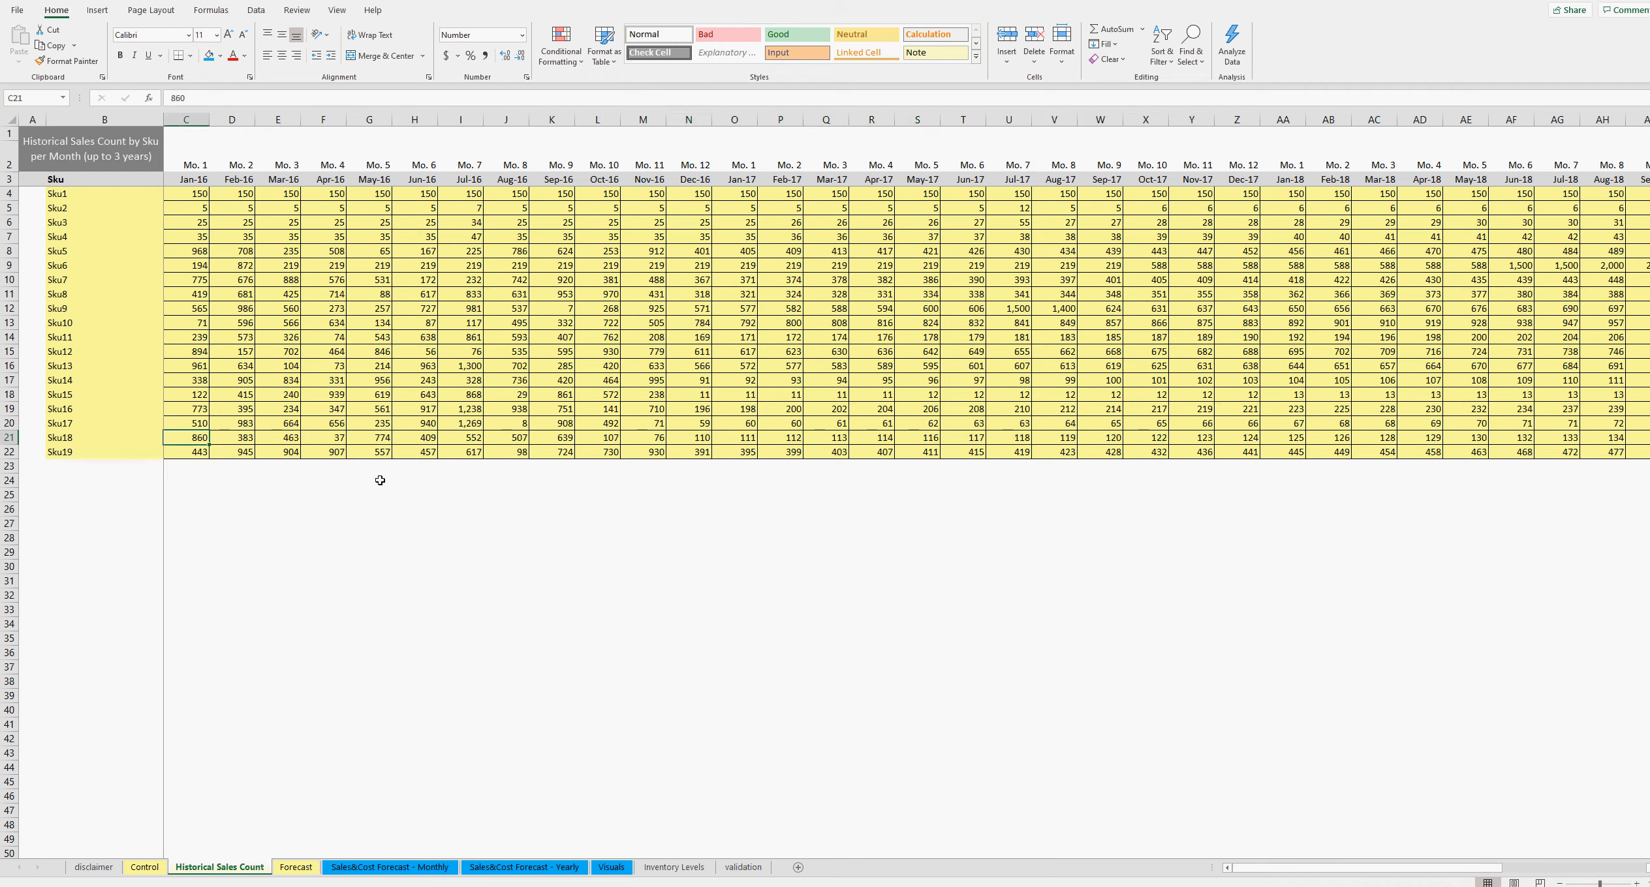
{"action": "type", "text": "=rand"}
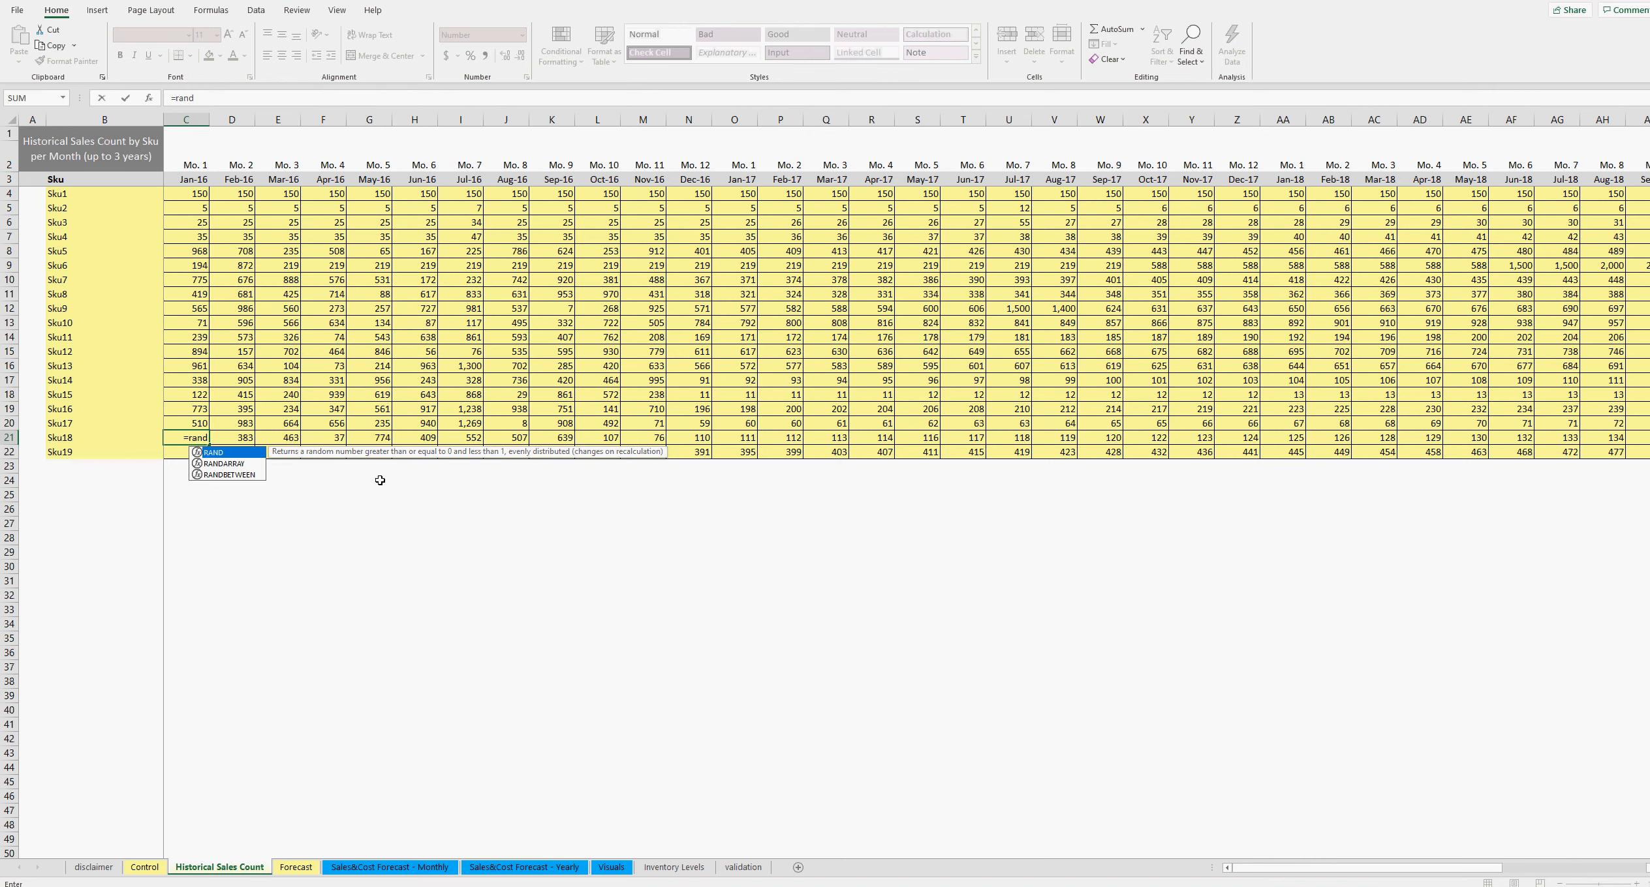
{"action": "type", "text": "between"}
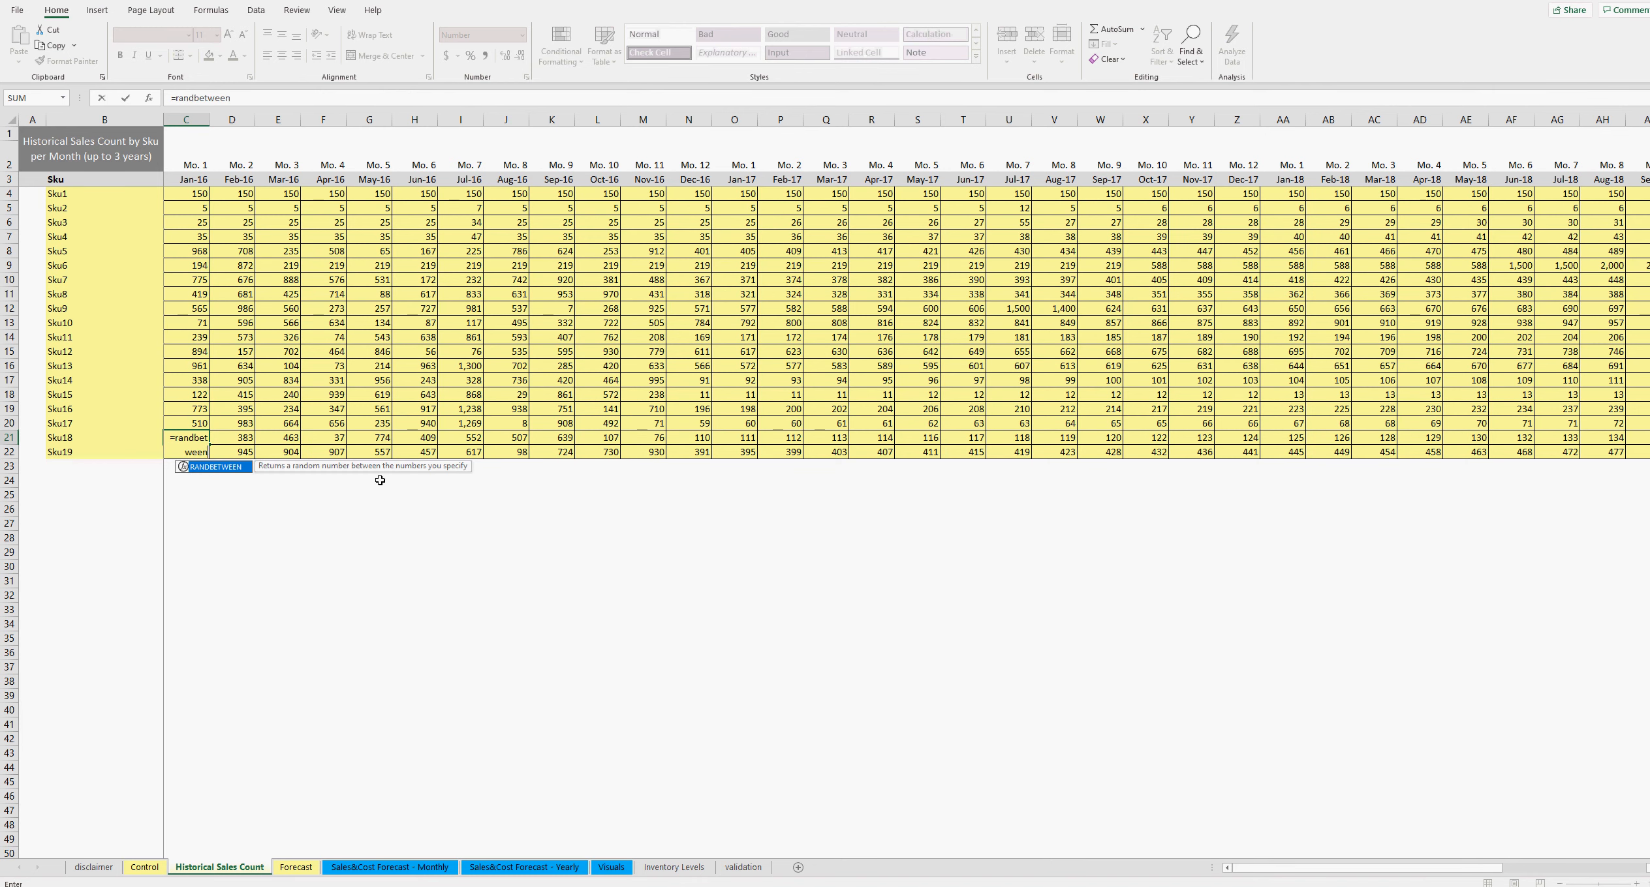
{"action": "type", "text": "("}
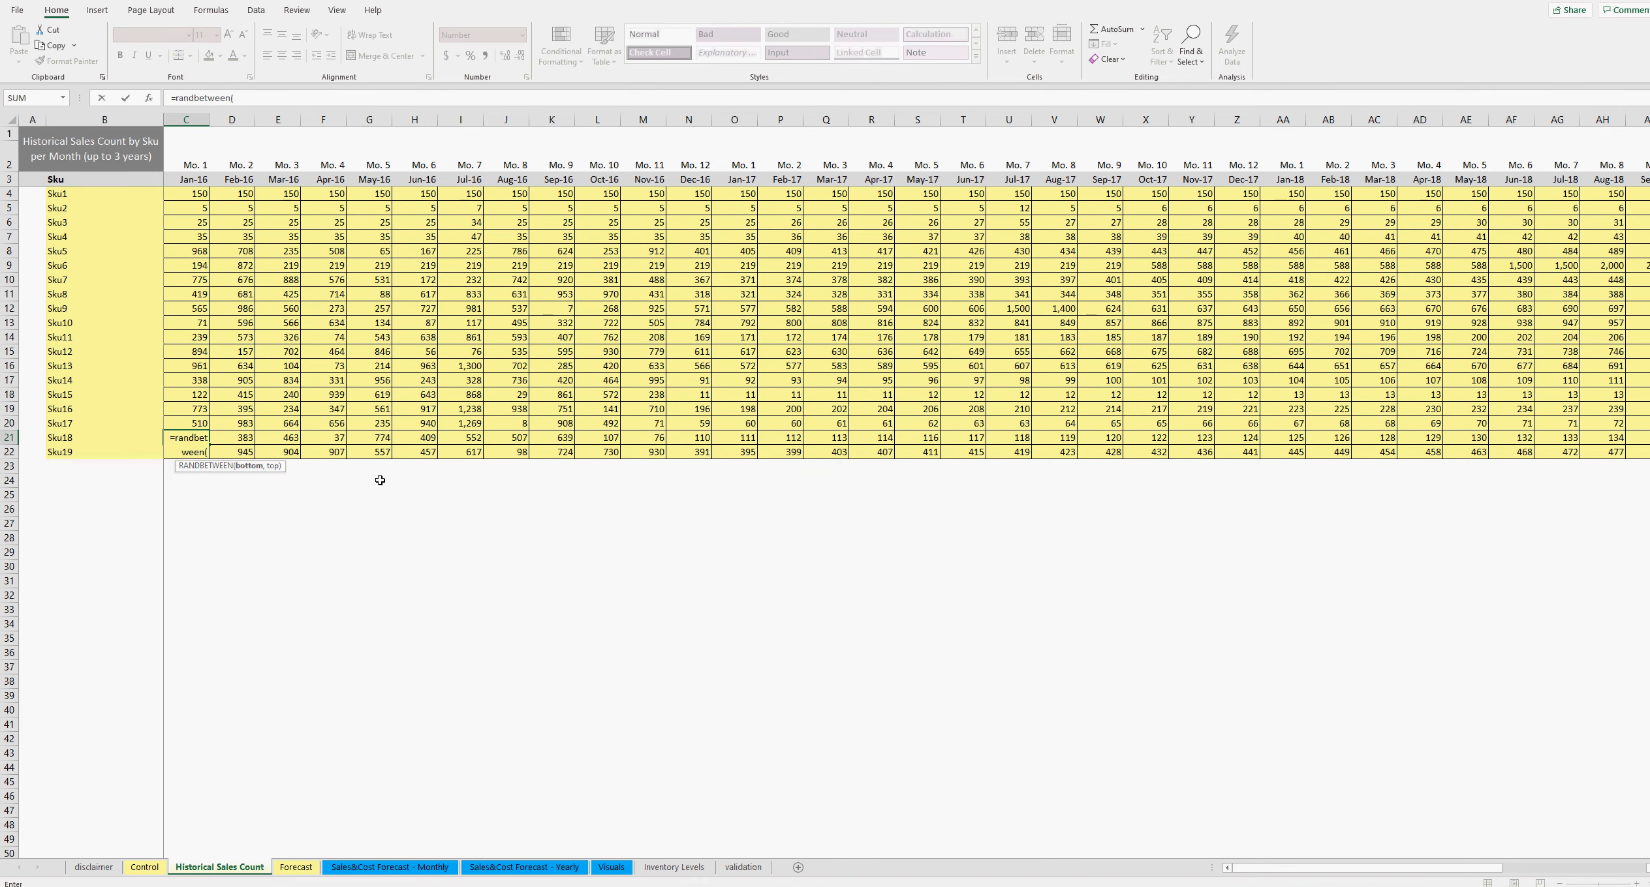
{"action": "type", "text": "125,350"}
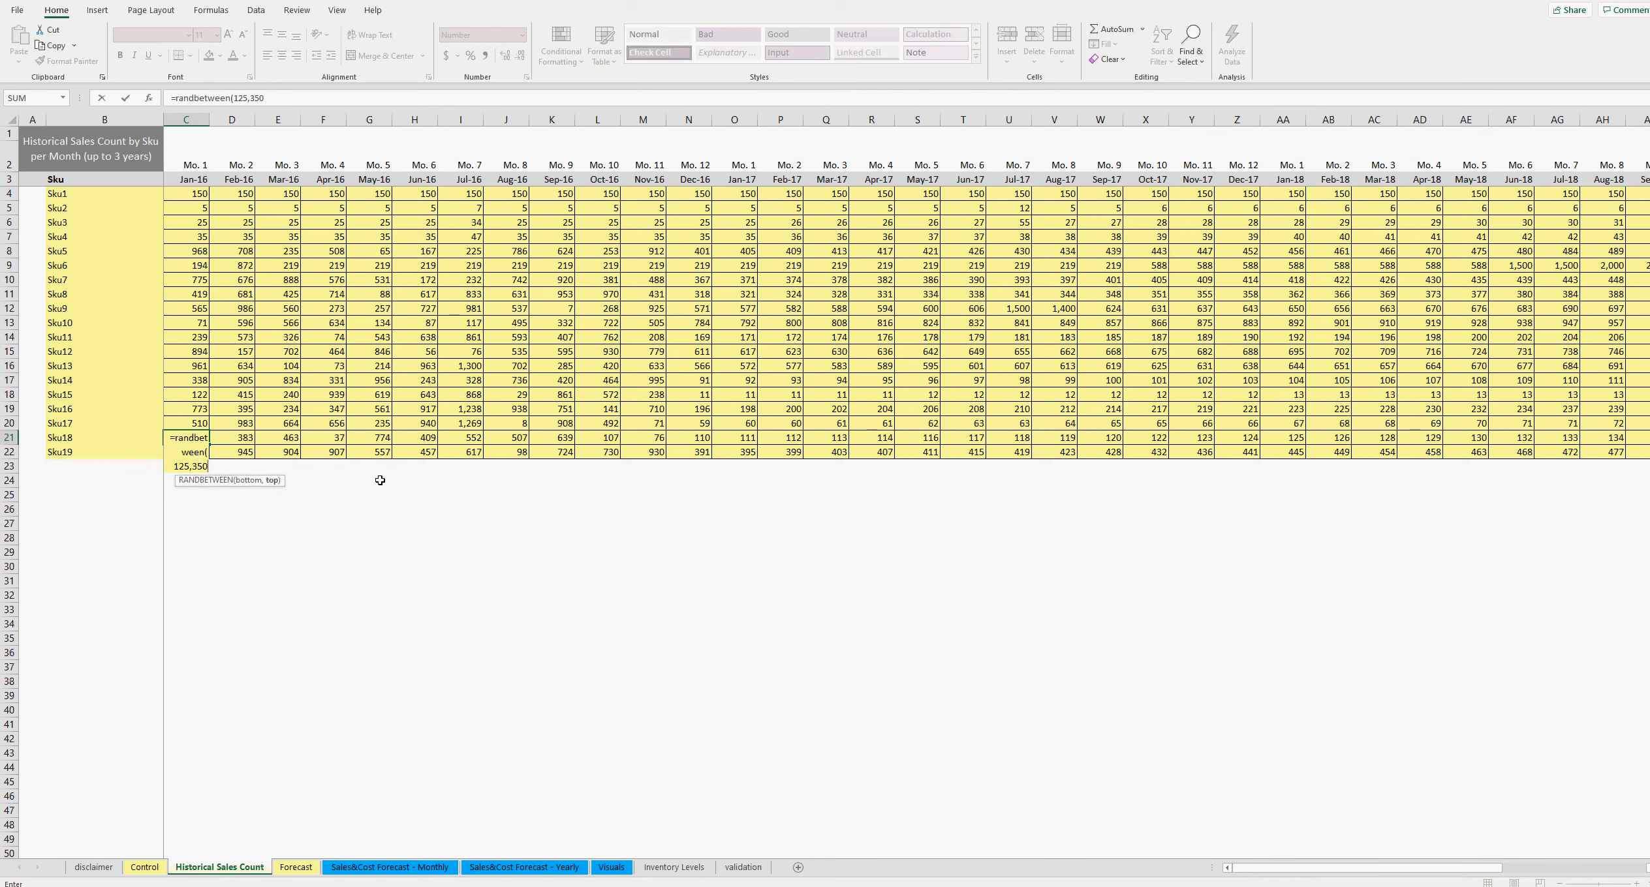
{"action": "key", "text": "BackSpace"}
{"action": "key", "text": "BackSpace"}
{"action": "key", "text": "BackSpace"}
{"action": "type", "text": "200"}
{"action": "key", "text": "Return"}
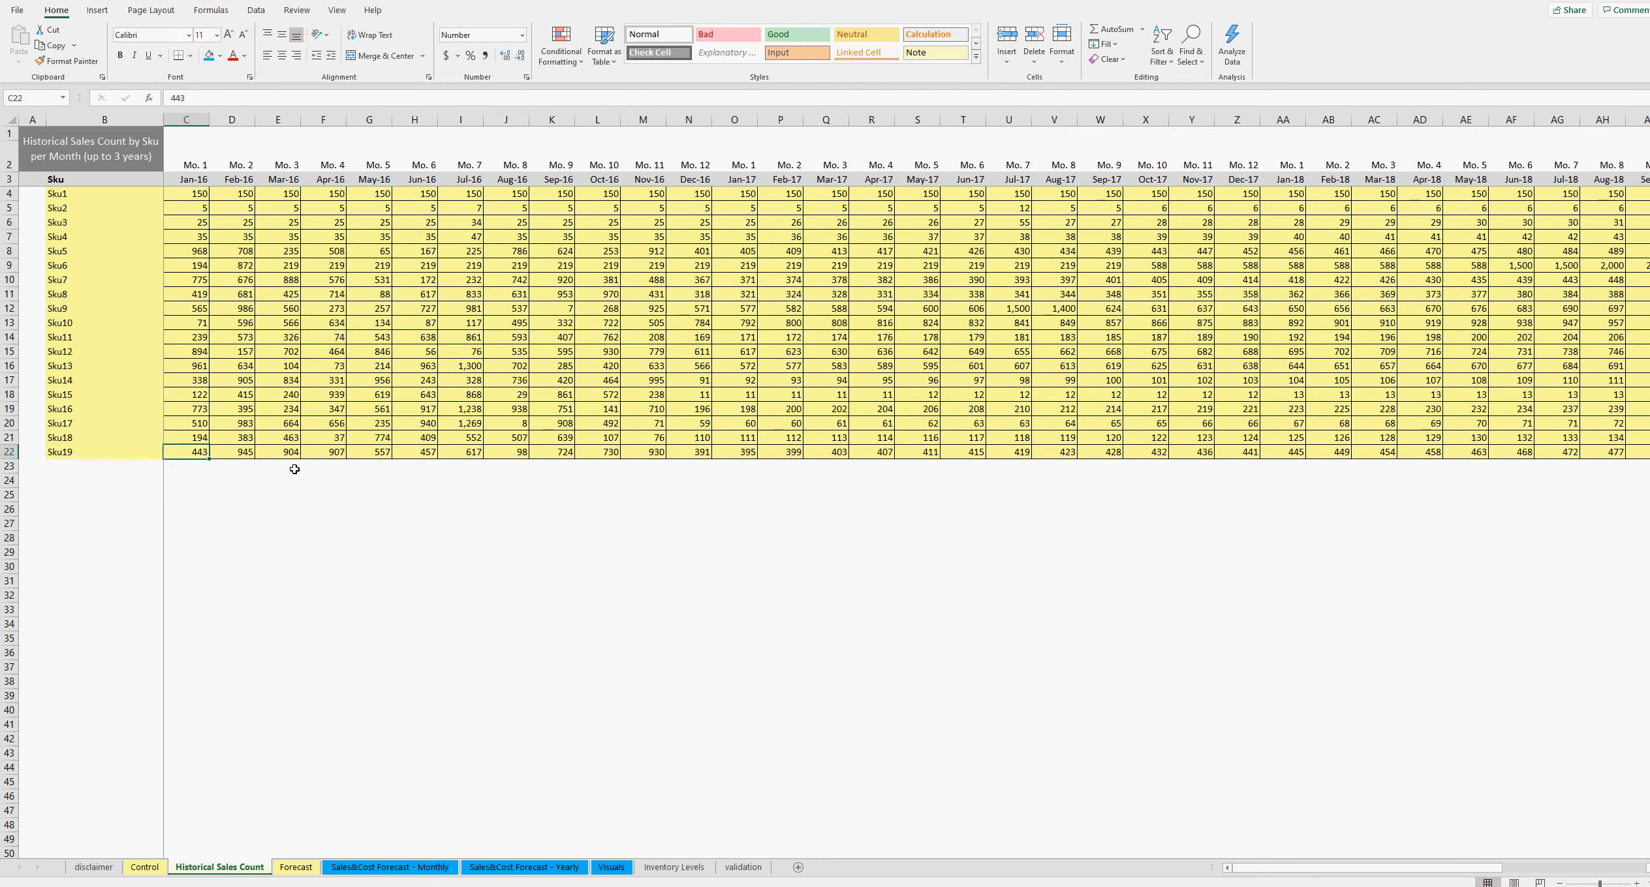
{"action": "left_click", "coordinate": [185, 436]}
{"action": "left_click_drag", "start_coordinate": [207, 443], "coordinate": [1560, 432]}
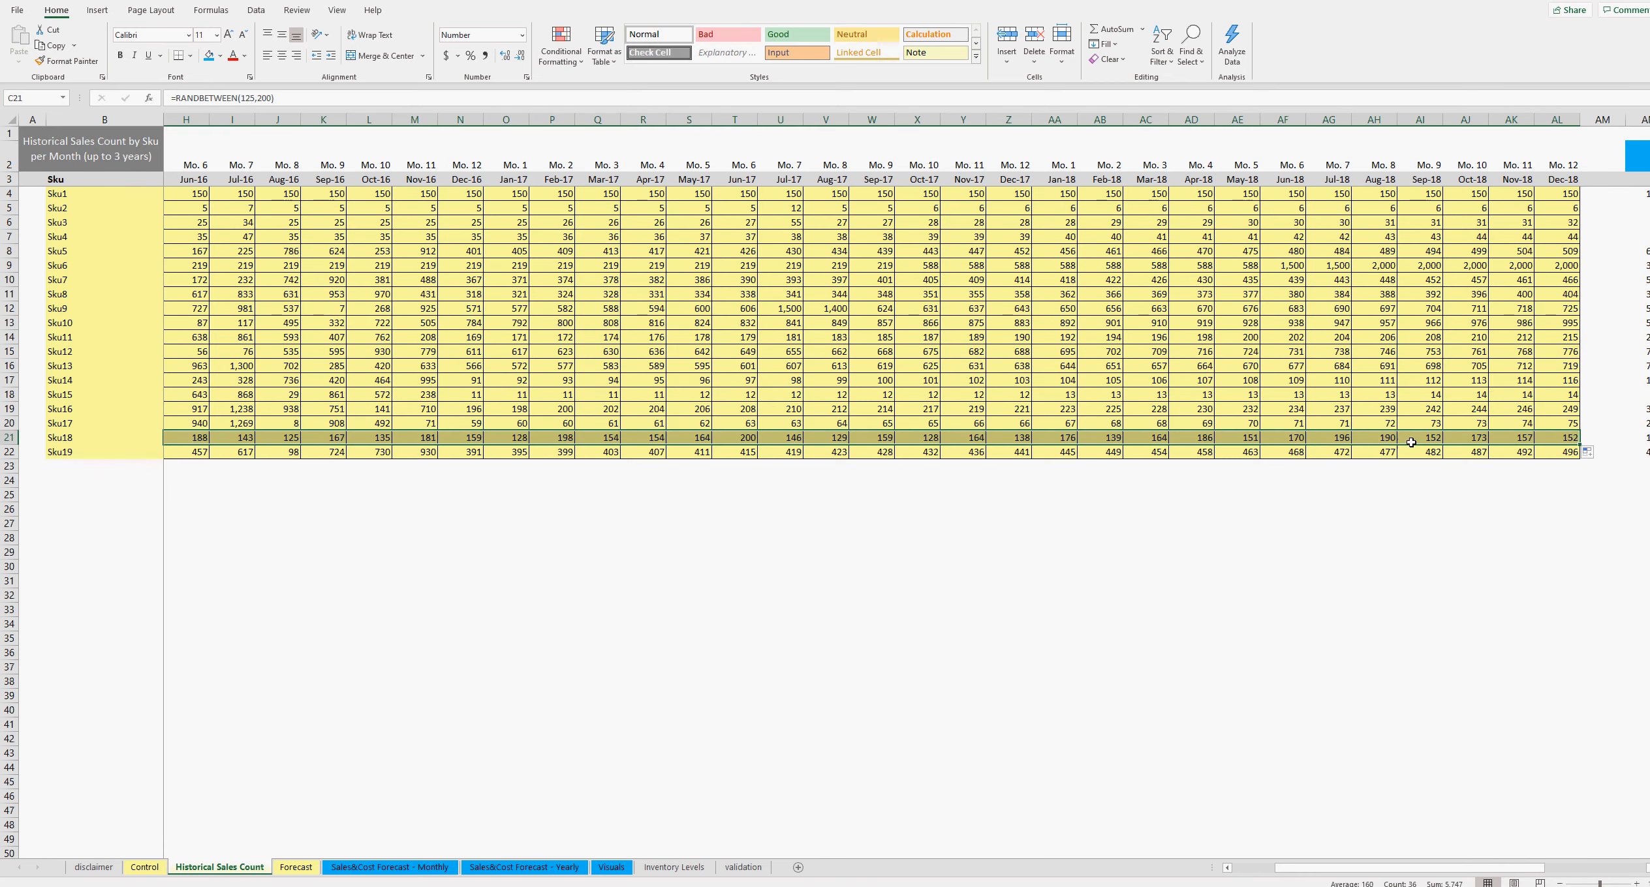
- Replace Sku18's random-number formulas with fixed numbers by copying the row and pasting it in place as values
{"action": "right_click", "coordinate": [1385, 436]}
{"action": "left_click", "coordinate": [1416, 464]}
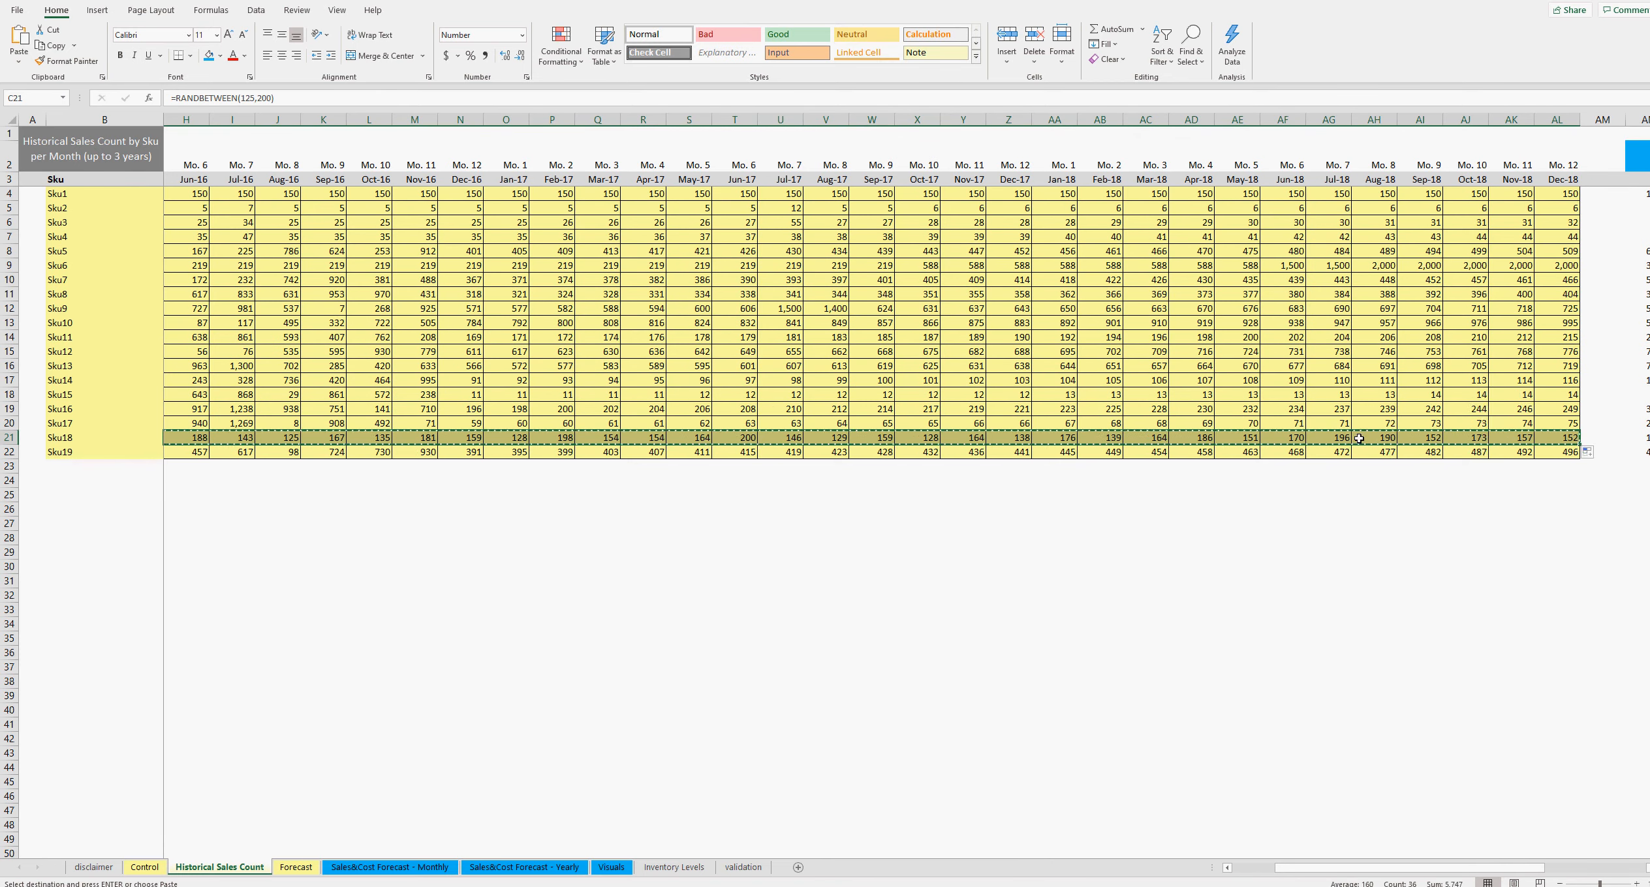
{"action": "right_click", "coordinate": [1345, 436]}
{"action": "left_click", "coordinate": [1408, 501]}
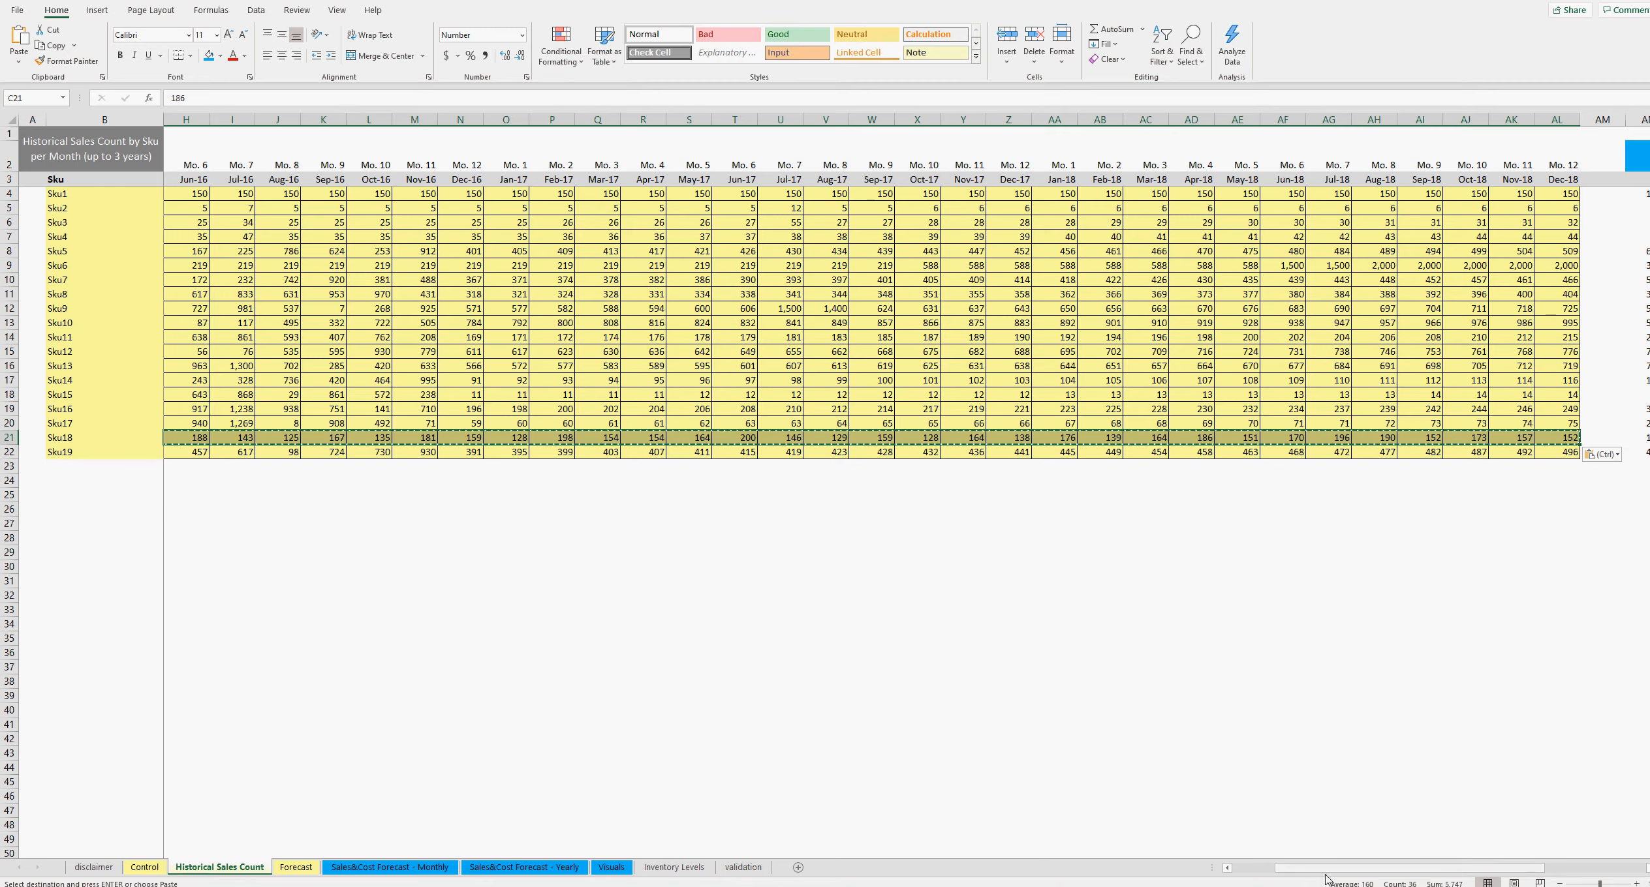
{"action": "left_click_drag", "start_coordinate": [1336, 869], "coordinate": [1259, 873]}
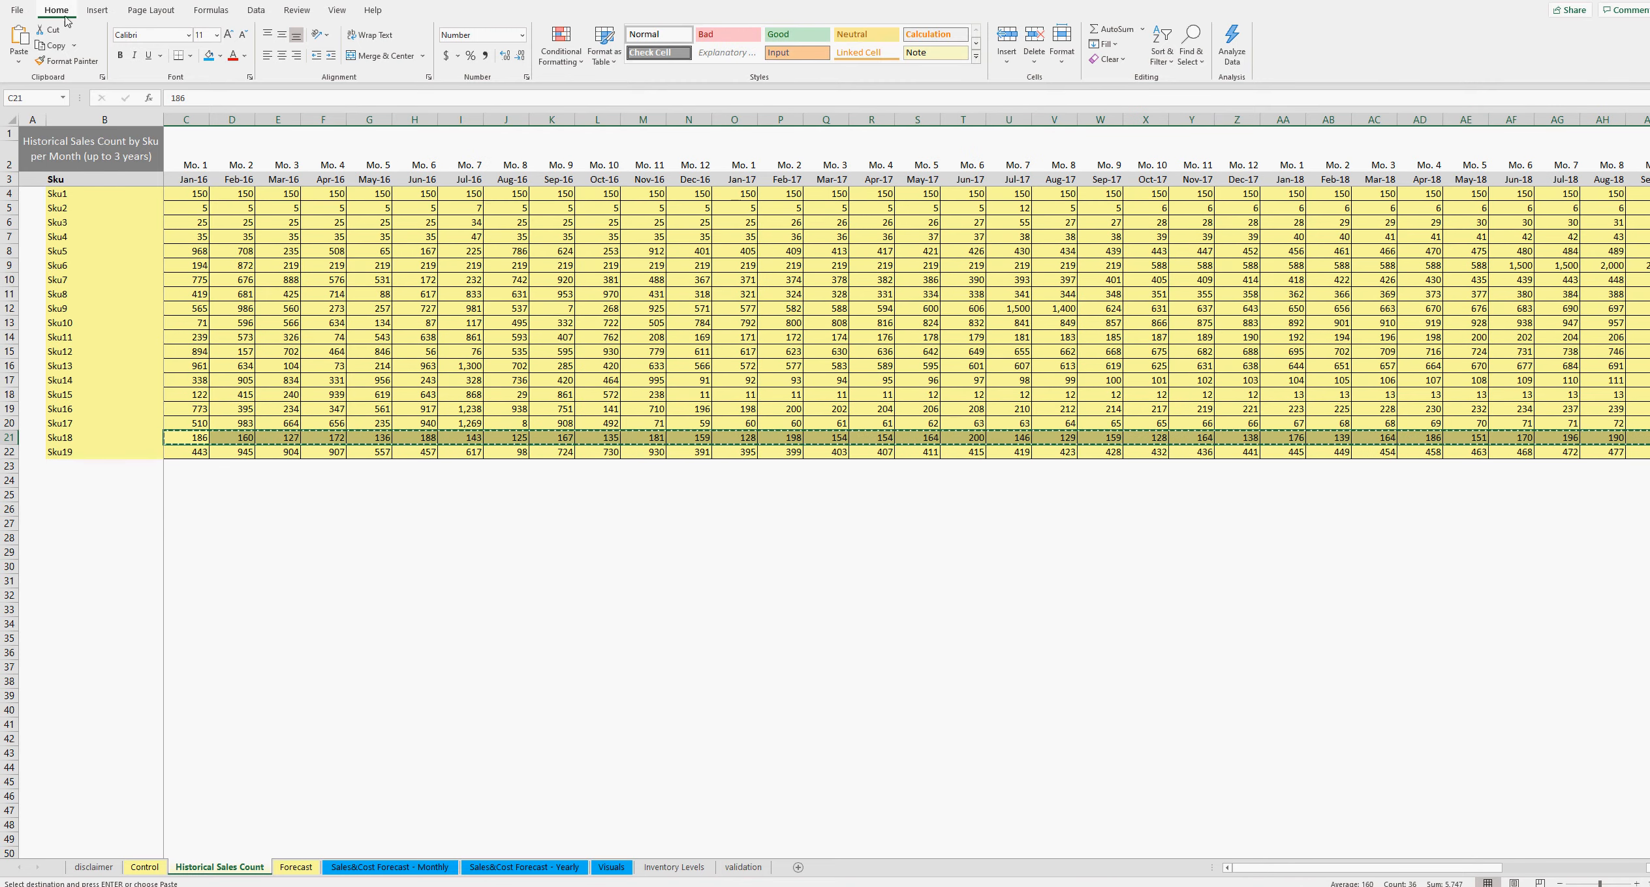
{"action": "key", "text": "Escape"}
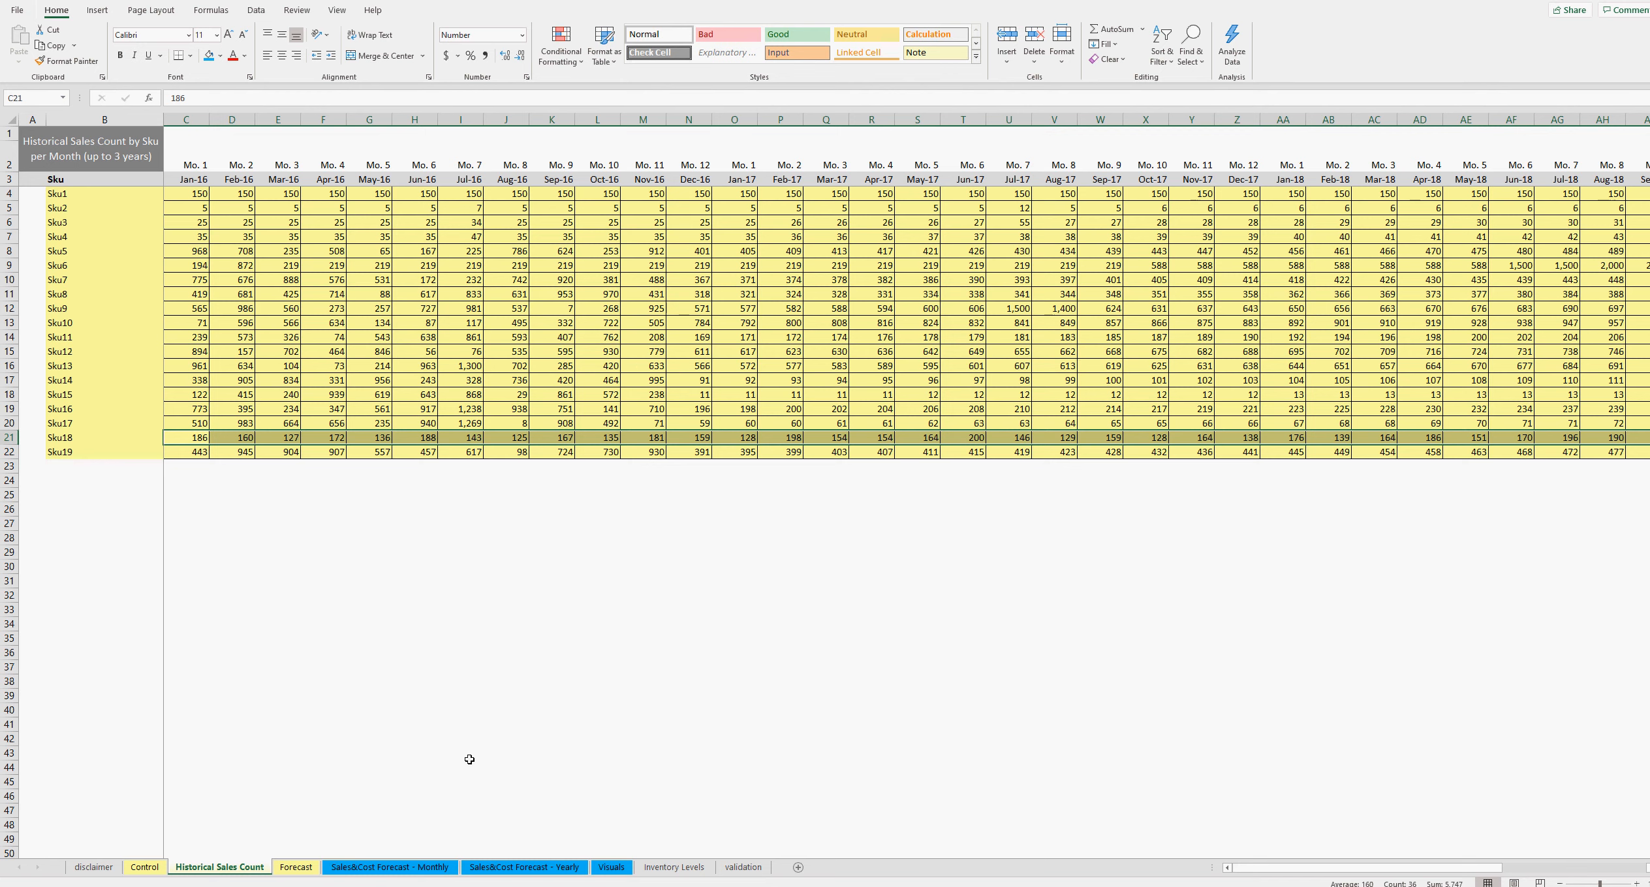
{"action": "left_click", "coordinate": [520, 264]}
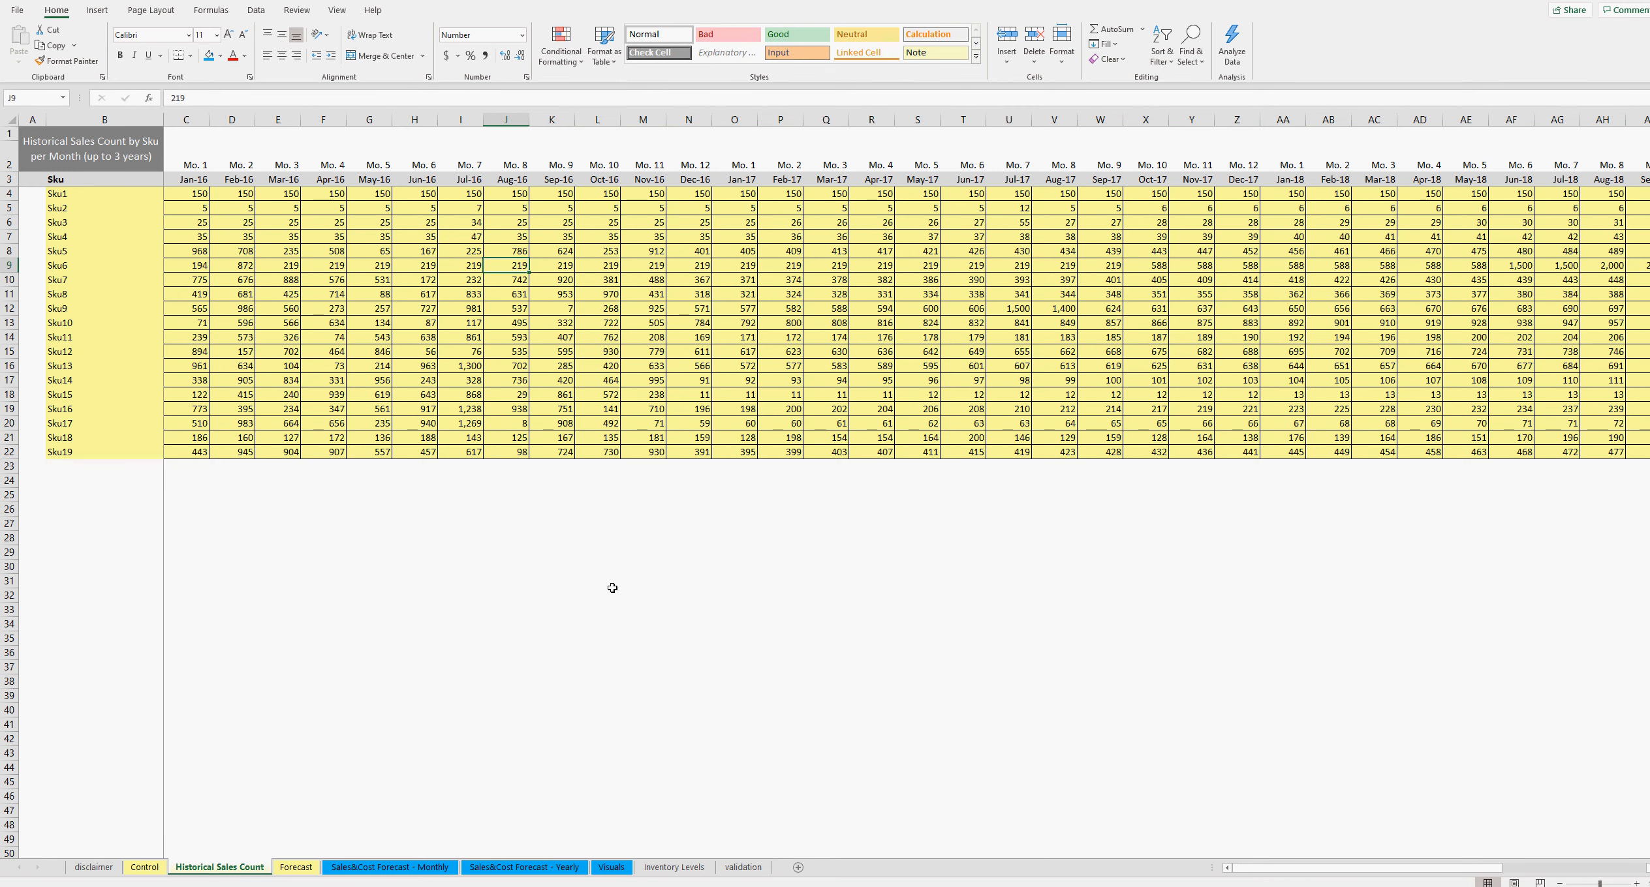
- Open the Sales&Cost Forecast - Monthly sheet and review Sku18's projected balances from Nov-19 back to its starting balance
{"action": "left_click", "coordinate": [410, 871]}
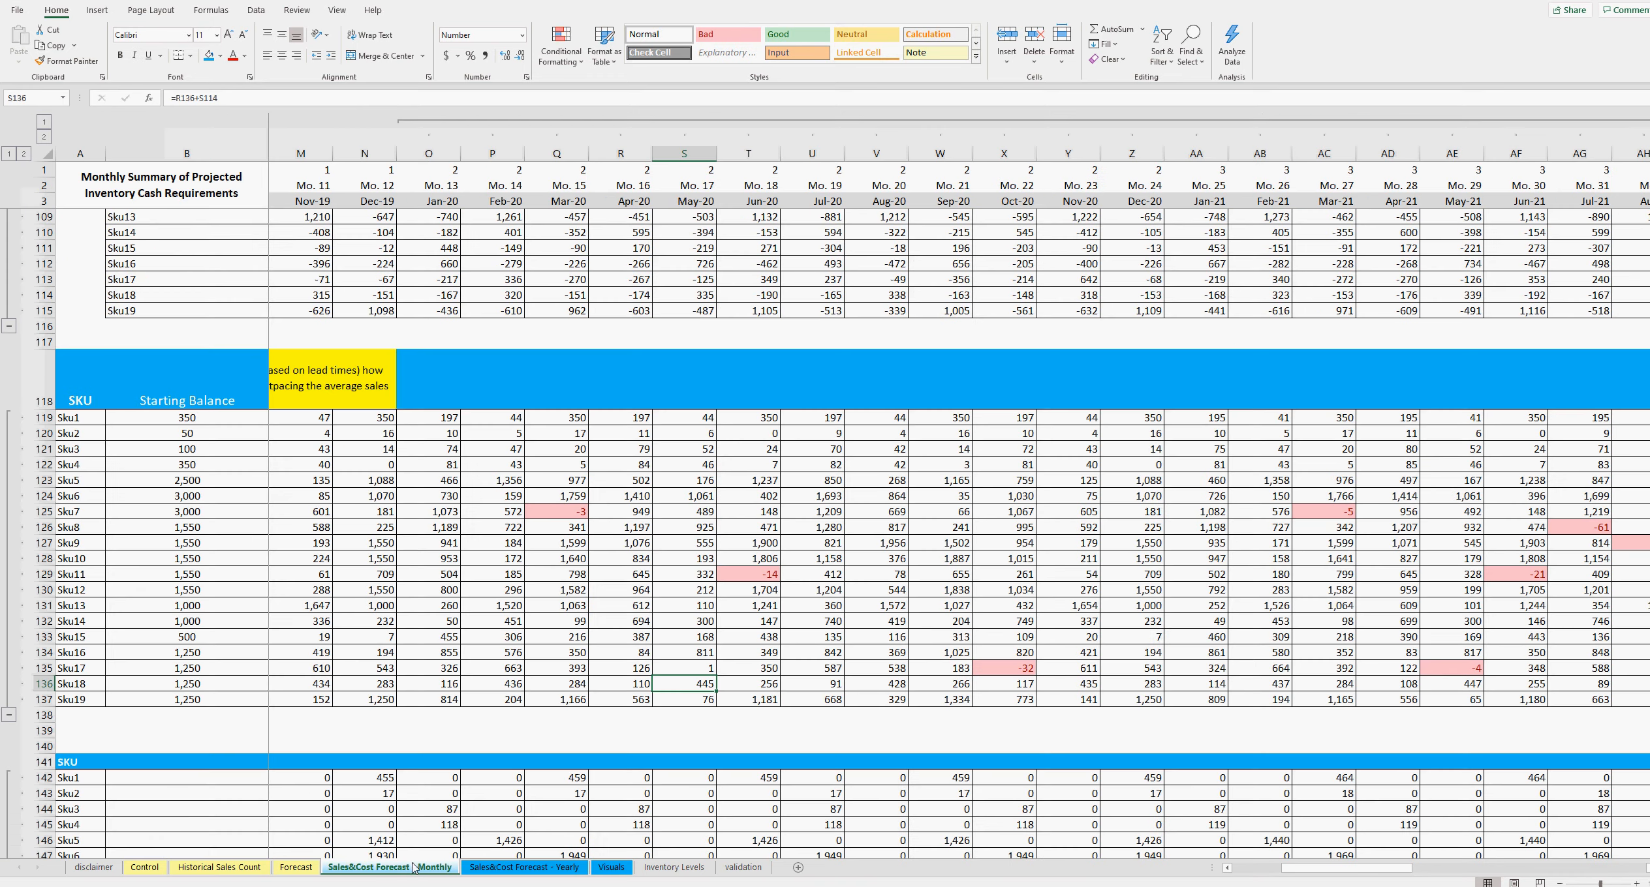
{"action": "left_click", "coordinate": [275, 683]}
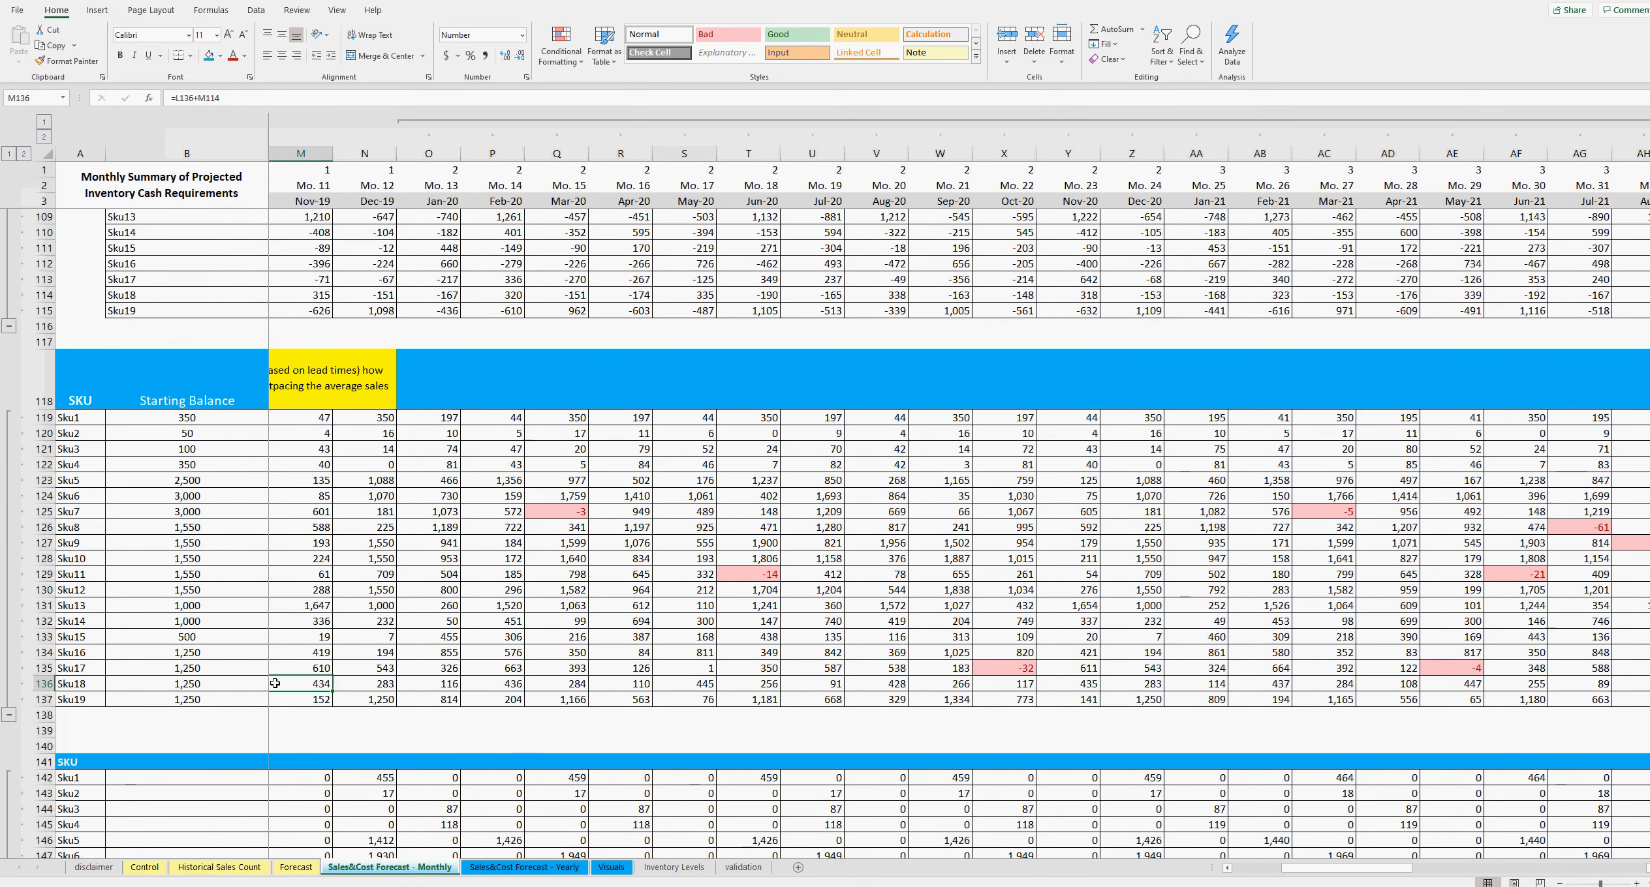
{"action": "key", "text": "Left"}
{"action": "key", "text": "Left"}
{"action": "key", "text": "Left"}
{"action": "key", "text": "Left"}
{"action": "key", "text": "Left"}
{"action": "key", "text": "Left"}
{"action": "key", "text": "Left"}
{"action": "key", "text": "Left"}
{"action": "key", "text": "Left"}
{"action": "key", "text": "Left"}
{"action": "key", "text": "Left"}
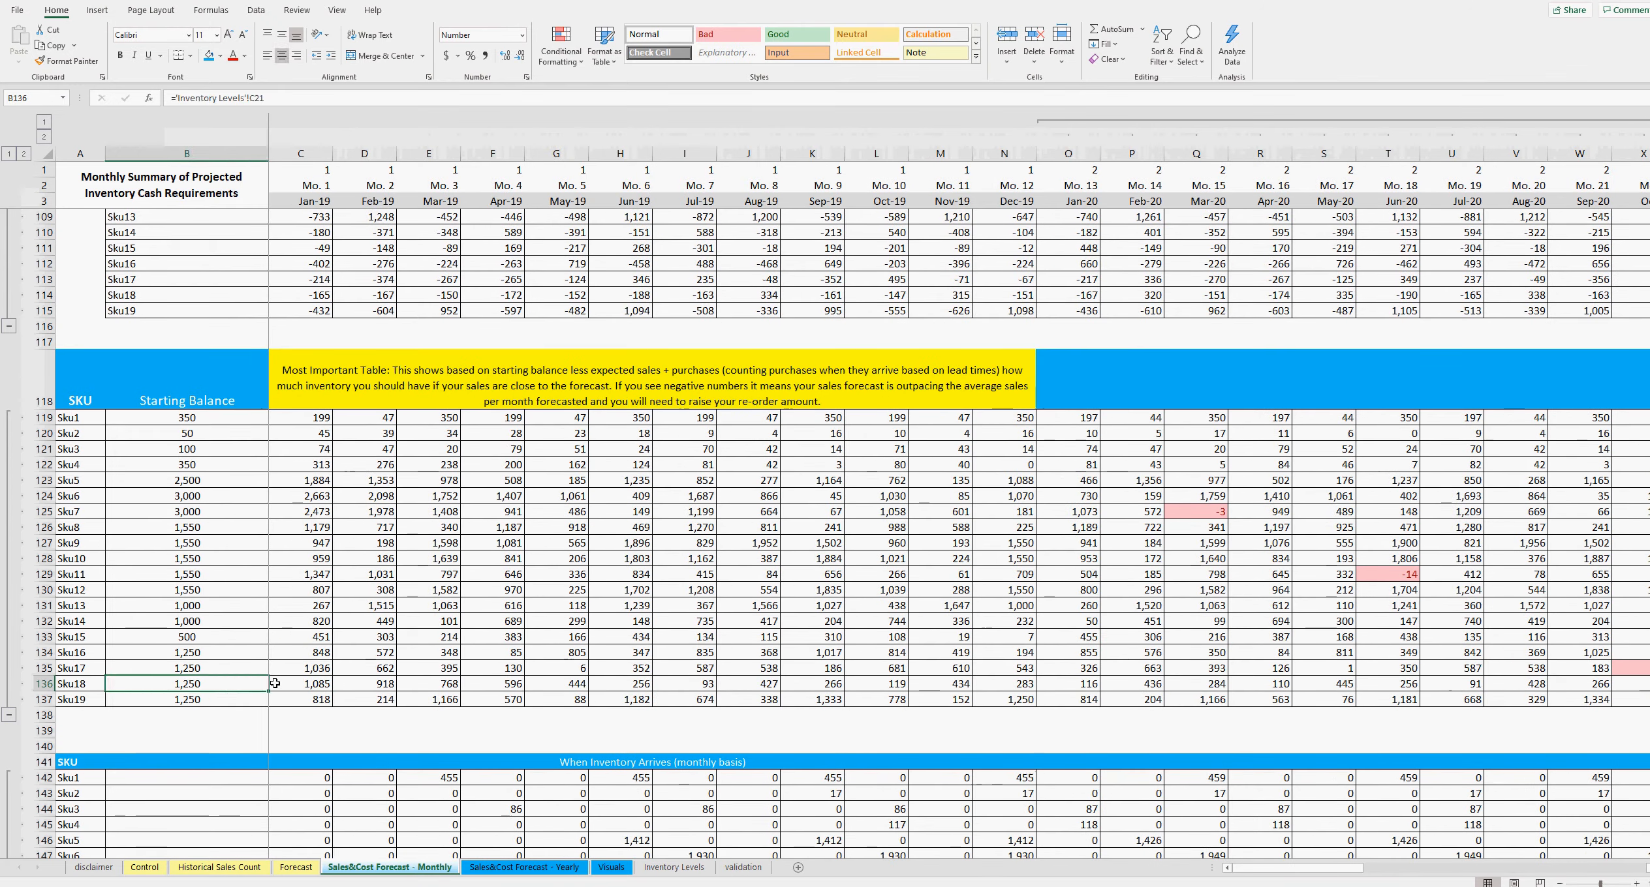
- Review Sku18's projected monthly balances from its starting balance through Sep-21
{"action": "key", "text": "Right"}
{"action": "key", "text": "Right"}
{"action": "key", "text": "Right"}
{"action": "key", "text": "Right"}
{"action": "key", "text": "Right"}
{"action": "key", "text": "Right"}
{"action": "key", "text": "Right"}
{"action": "key", "text": "Right"}
{"action": "key", "text": "Right"}
{"action": "key", "text": "Right"}
{"action": "key", "text": "Right"}
{"action": "key", "text": "Right"}
{"action": "key", "text": "Right"}
{"action": "key", "text": "Right"}
{"action": "key", "text": "Right"}
{"action": "key", "text": "Right"}
{"action": "key", "text": "Right"}
{"action": "key", "text": "Right"}
{"action": "key", "text": "Right"}
{"action": "key", "text": "Right"}
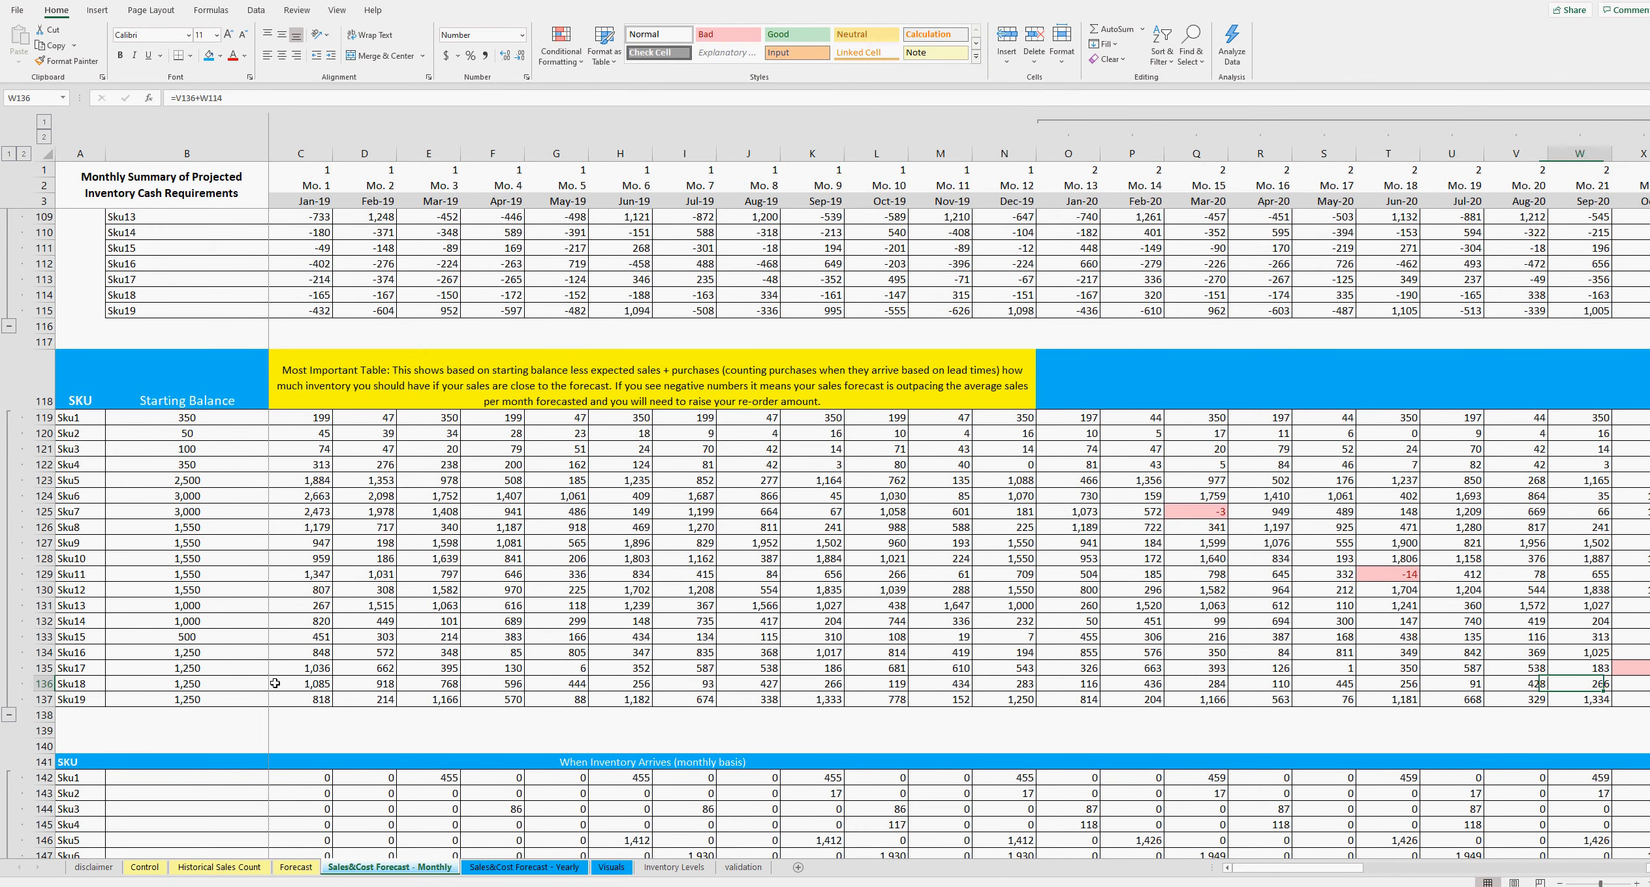
{"action": "key", "text": "Right"}
{"action": "key", "text": "Right"}
{"action": "key", "text": "Right"}
{"action": "key", "text": "Right"}
{"action": "key", "text": "Right"}
{"action": "key", "text": "Right"}
{"action": "key", "text": "Right"}
{"action": "key", "text": "Right"}
{"action": "key", "text": "Right"}
{"action": "key", "text": "Right"}
{"action": "key", "text": "Right"}
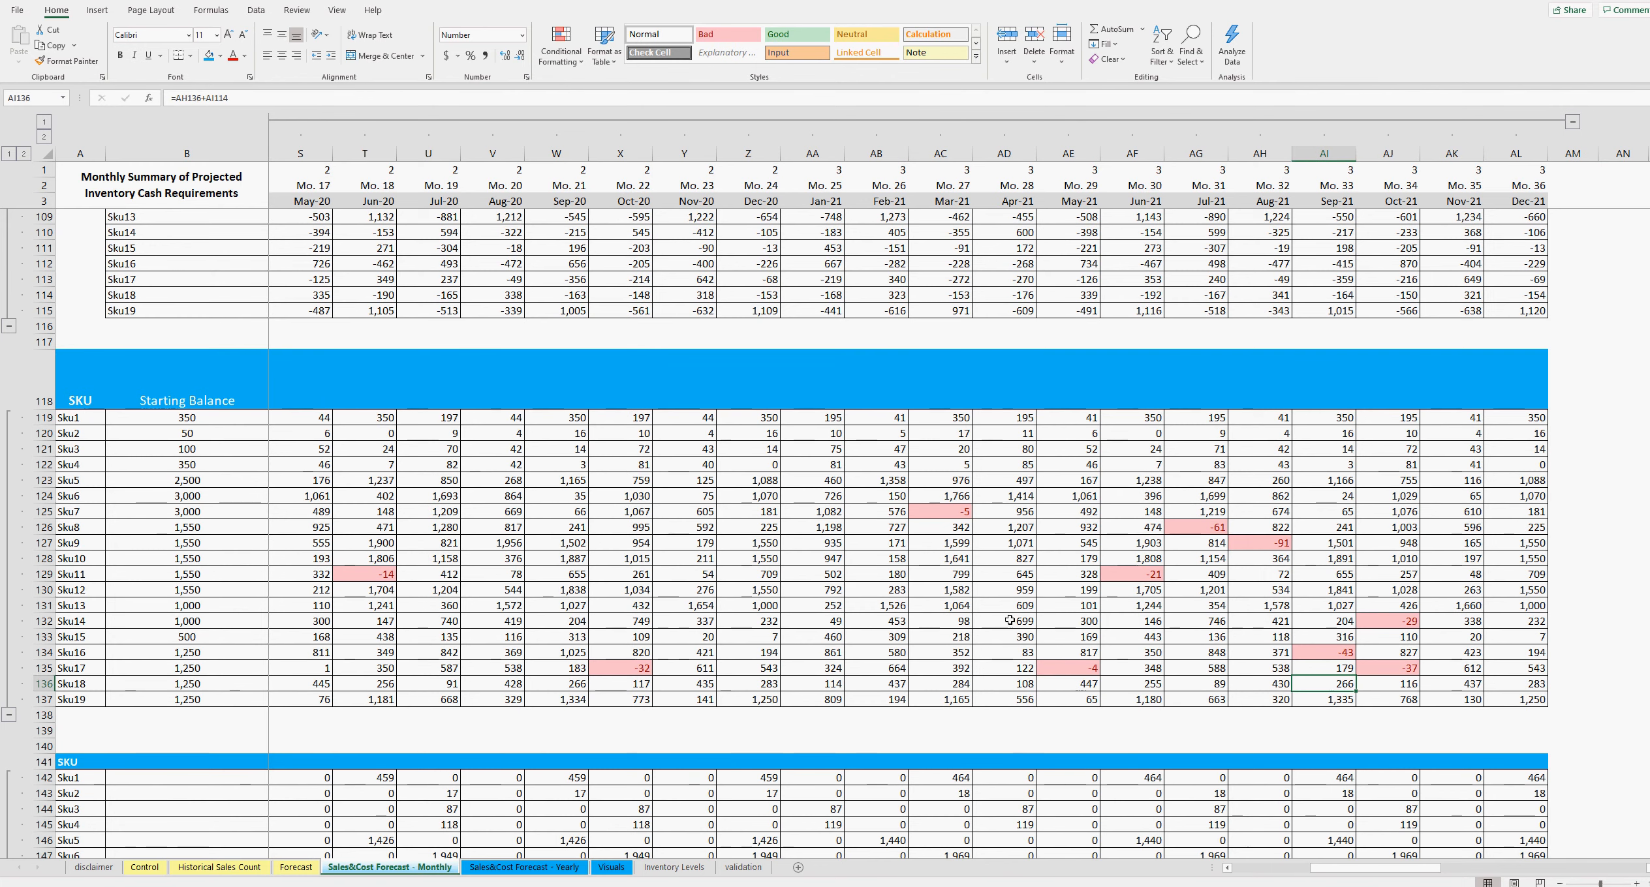
- Review the Control assumptions, the Forecast sheet's monthly averages and growth rates, and the monthly forecast, ending back on the Control sheet
{"action": "left_click", "coordinate": [155, 871]}
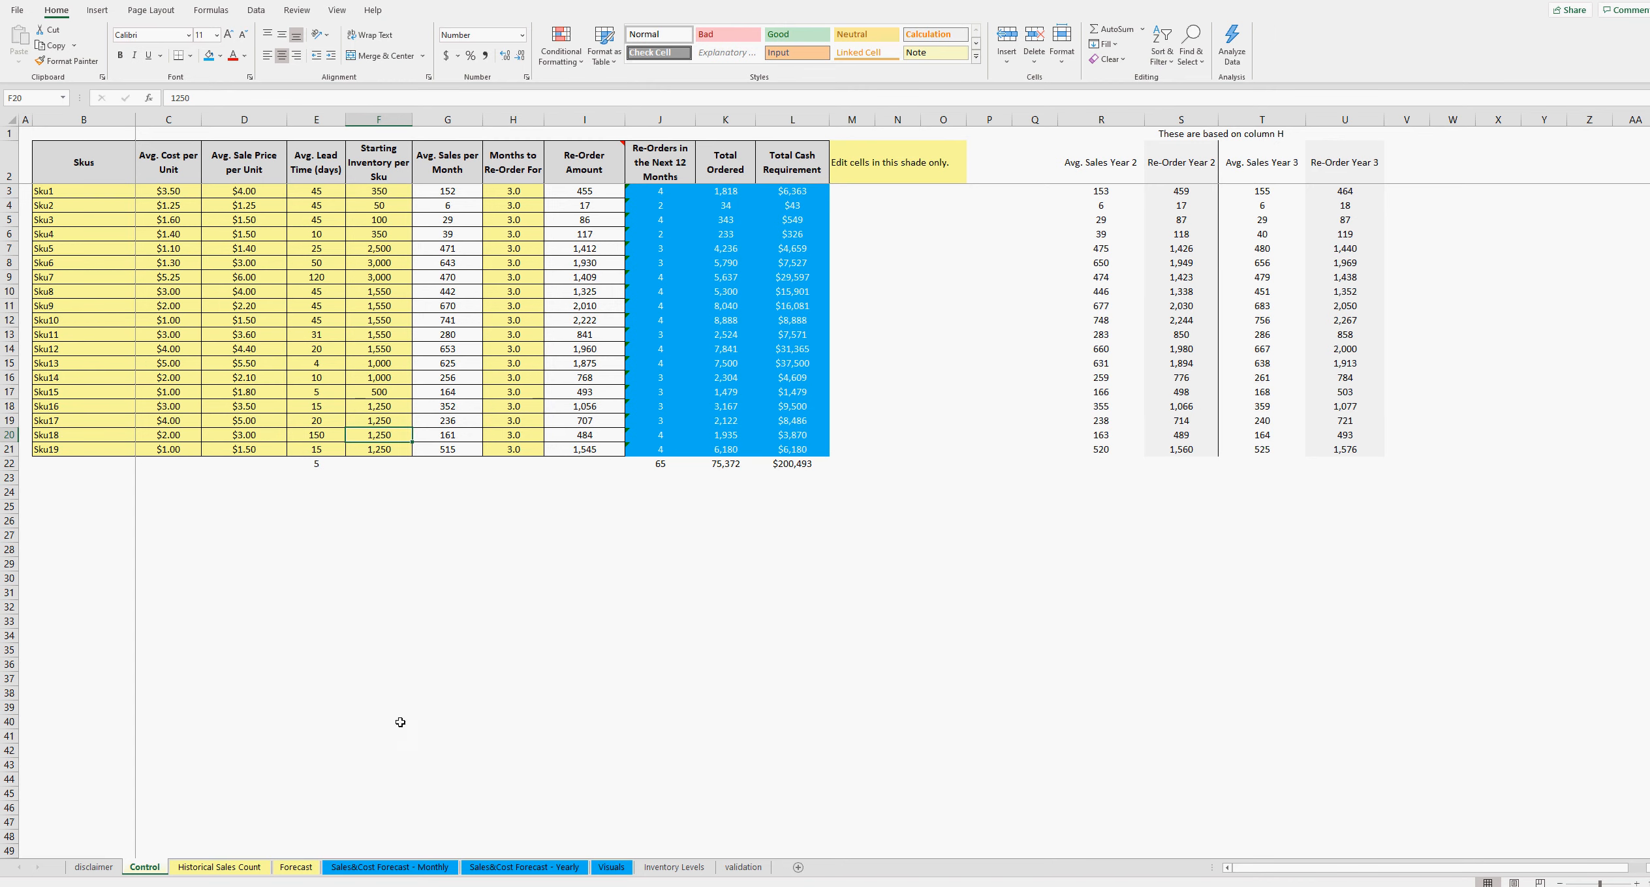
{"action": "left_click", "coordinate": [239, 869]}
{"action": "left_click", "coordinate": [306, 870]}
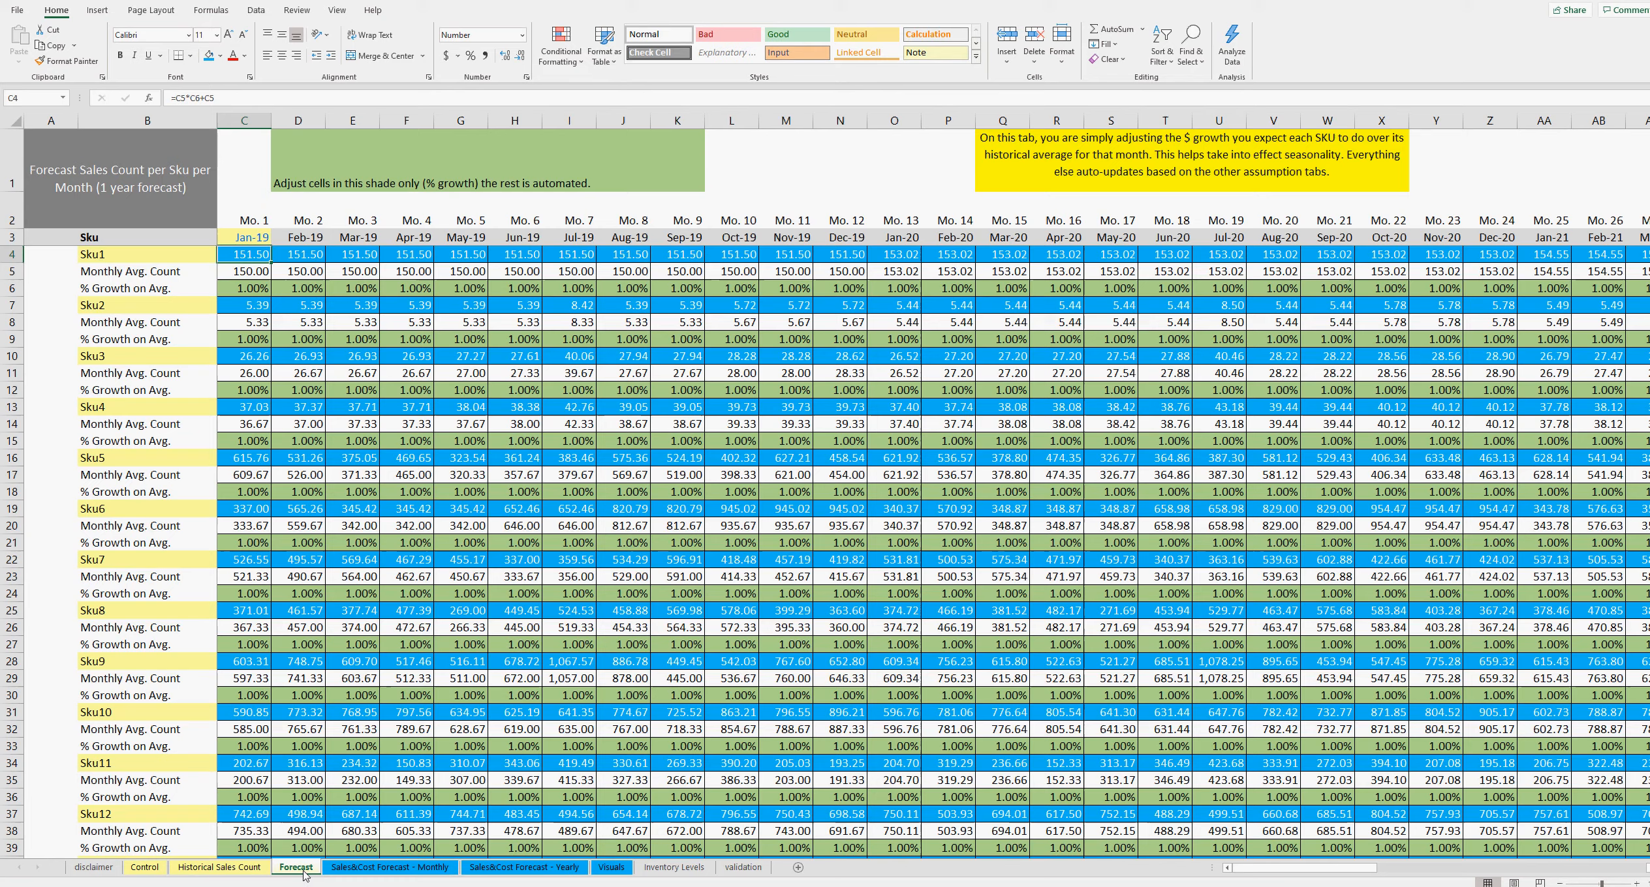
{"action": "left_click", "coordinate": [604, 288]}
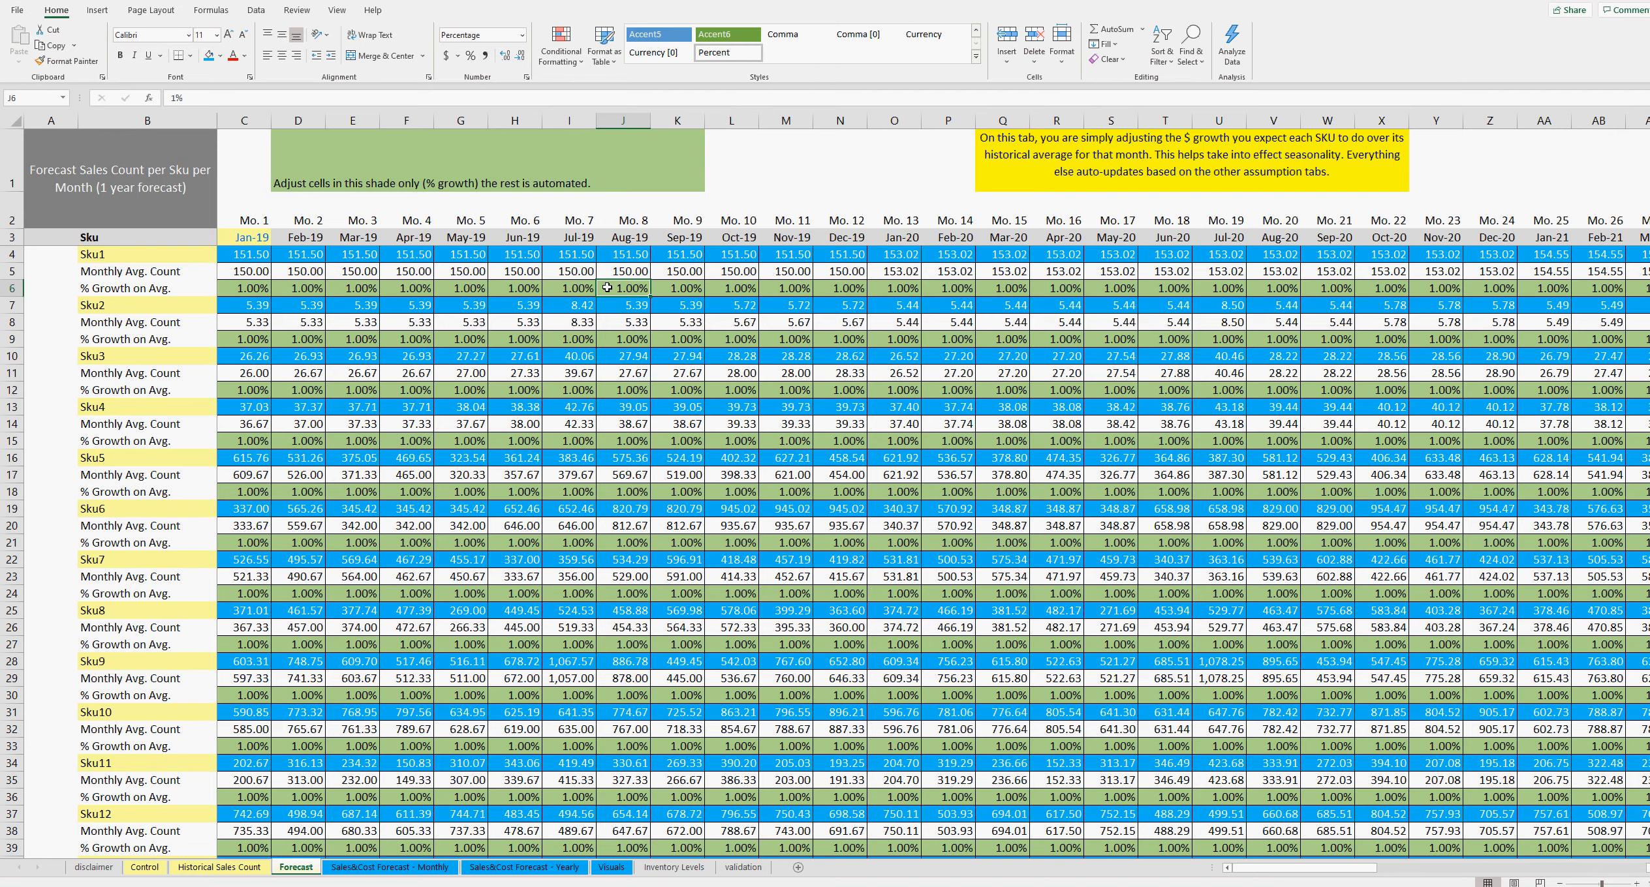
{"action": "mouse_move", "coordinate": [1253, 869]}
{"action": "left_mouse_down"}
{"action": "mouse_move", "coordinate": [1354, 872]}
{"action": "mouse_move", "coordinate": [1246, 877]}
{"action": "left_mouse_up"}
{"action": "left_click", "coordinate": [360, 271]}
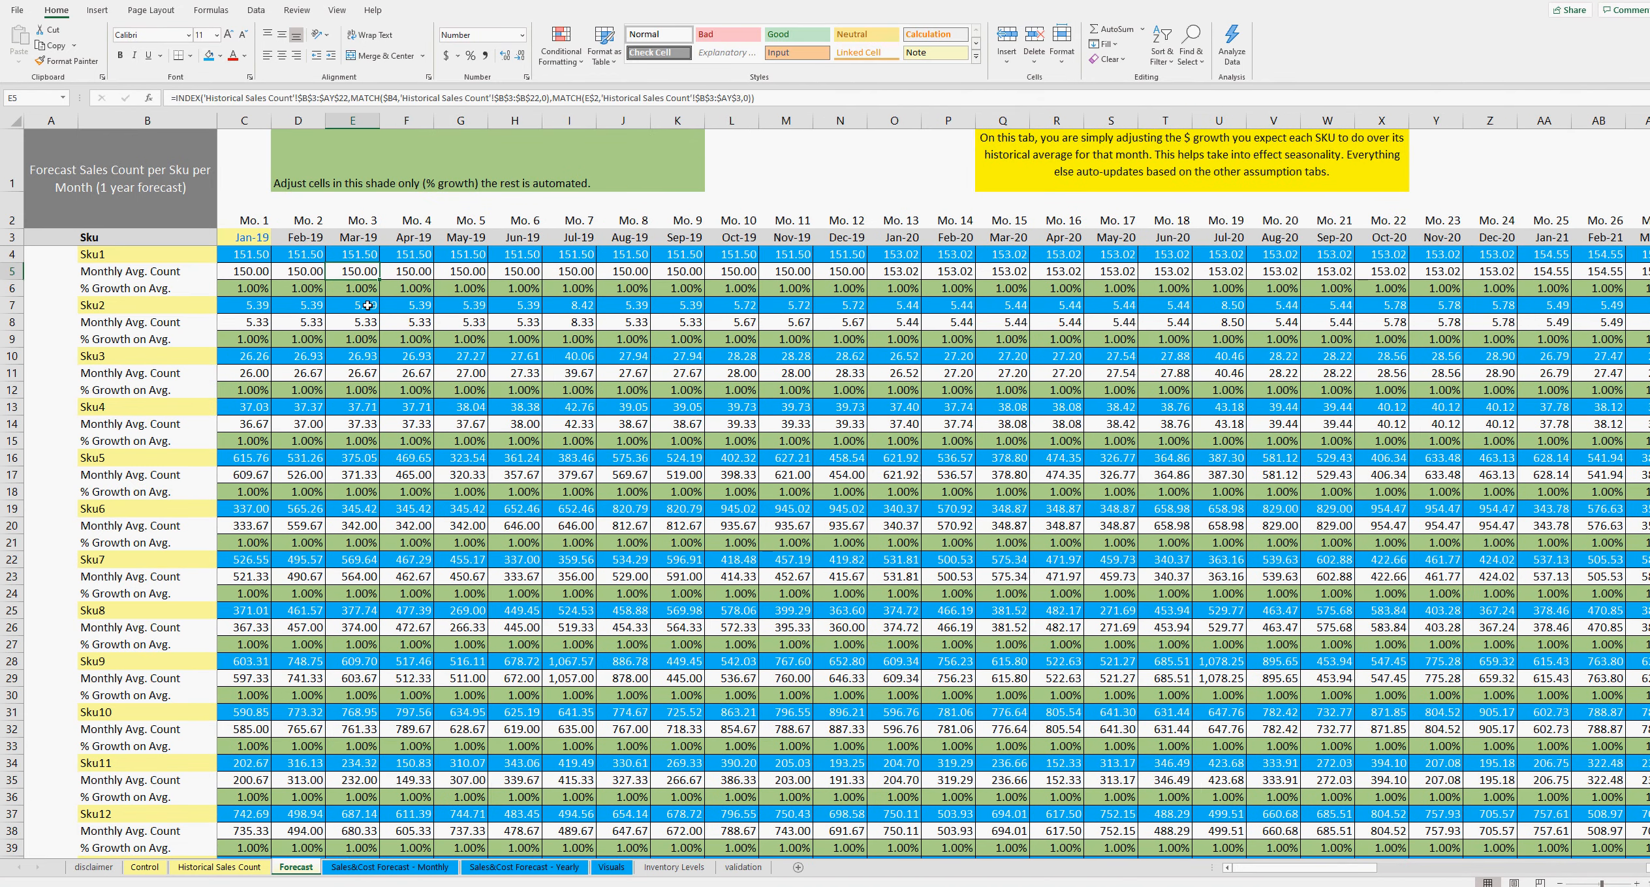
{"action": "left_click", "coordinate": [388, 872]}
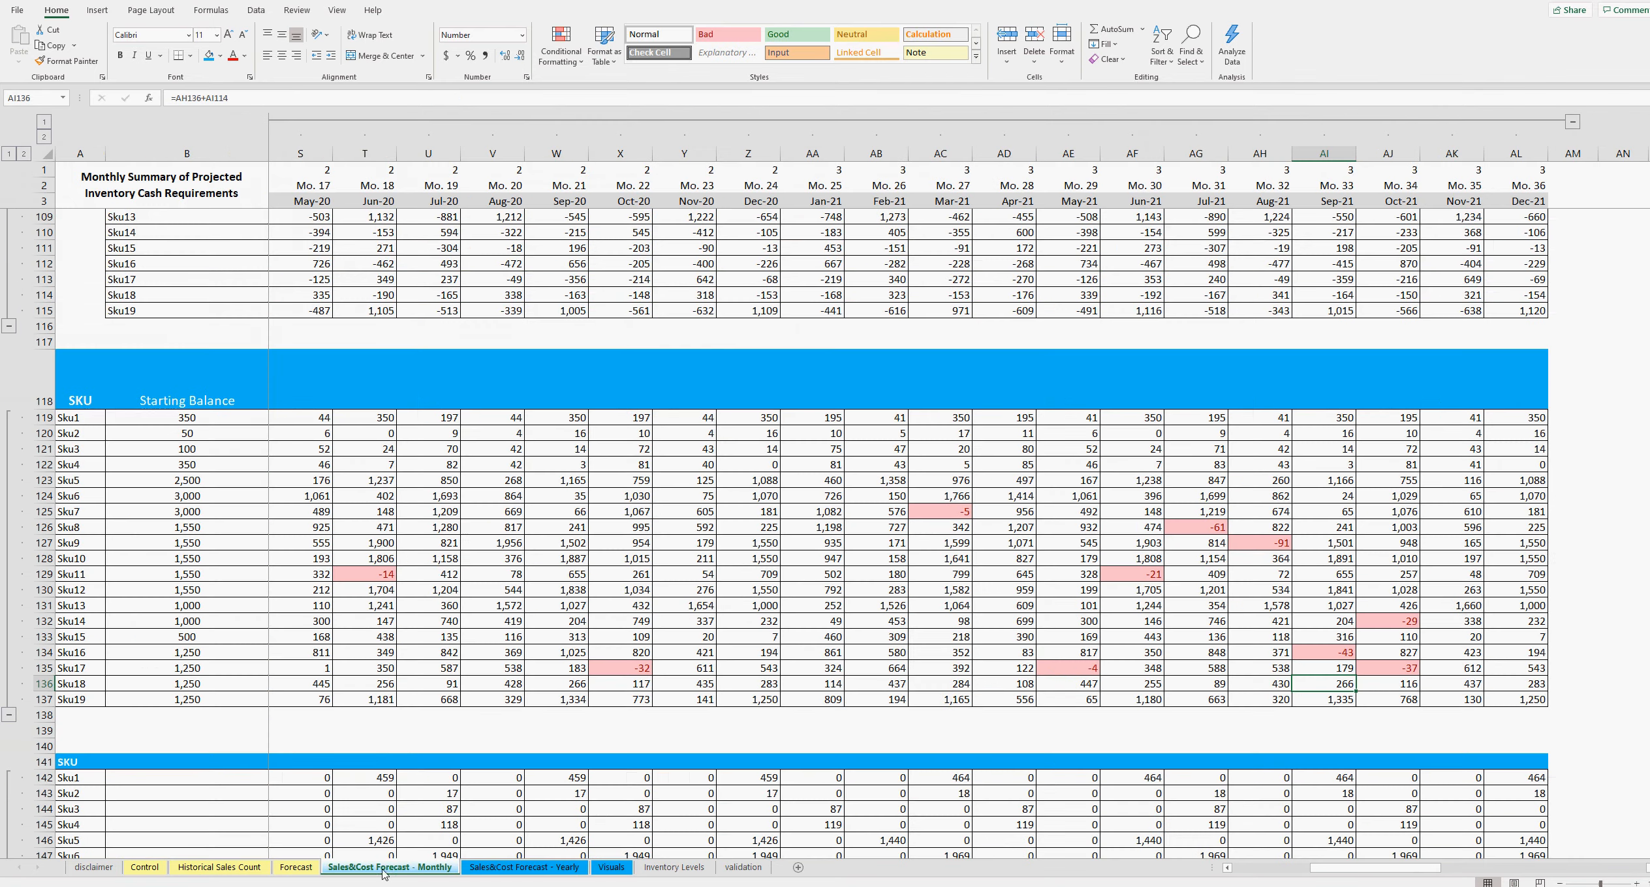
{"action": "left_click", "coordinate": [138, 873]}
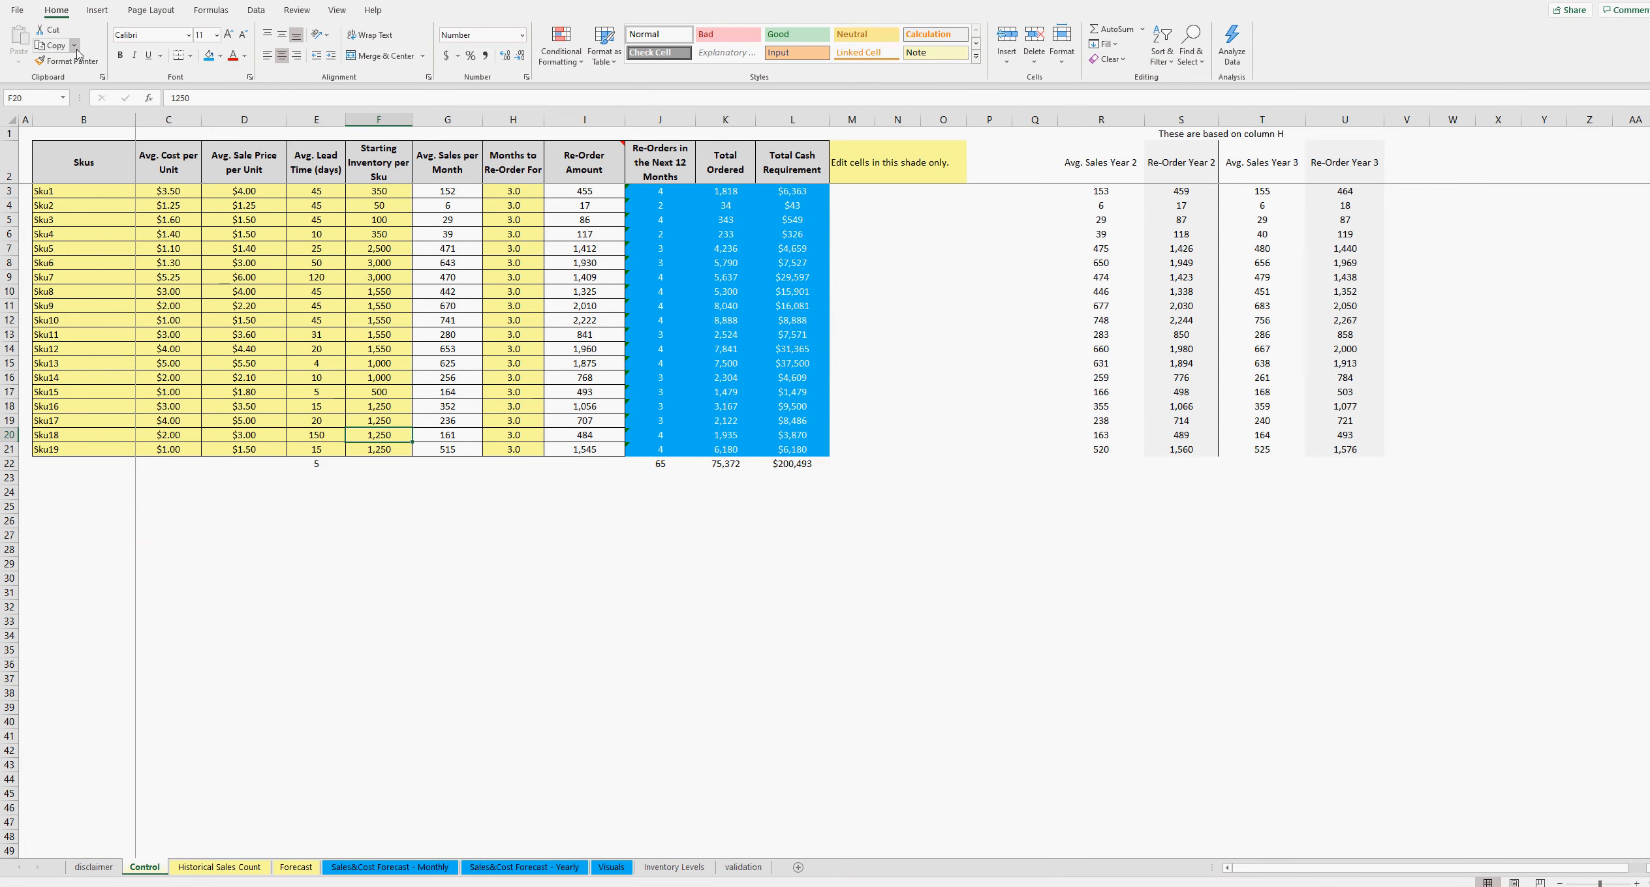
{"action": "left_click", "coordinate": [481, 599]}
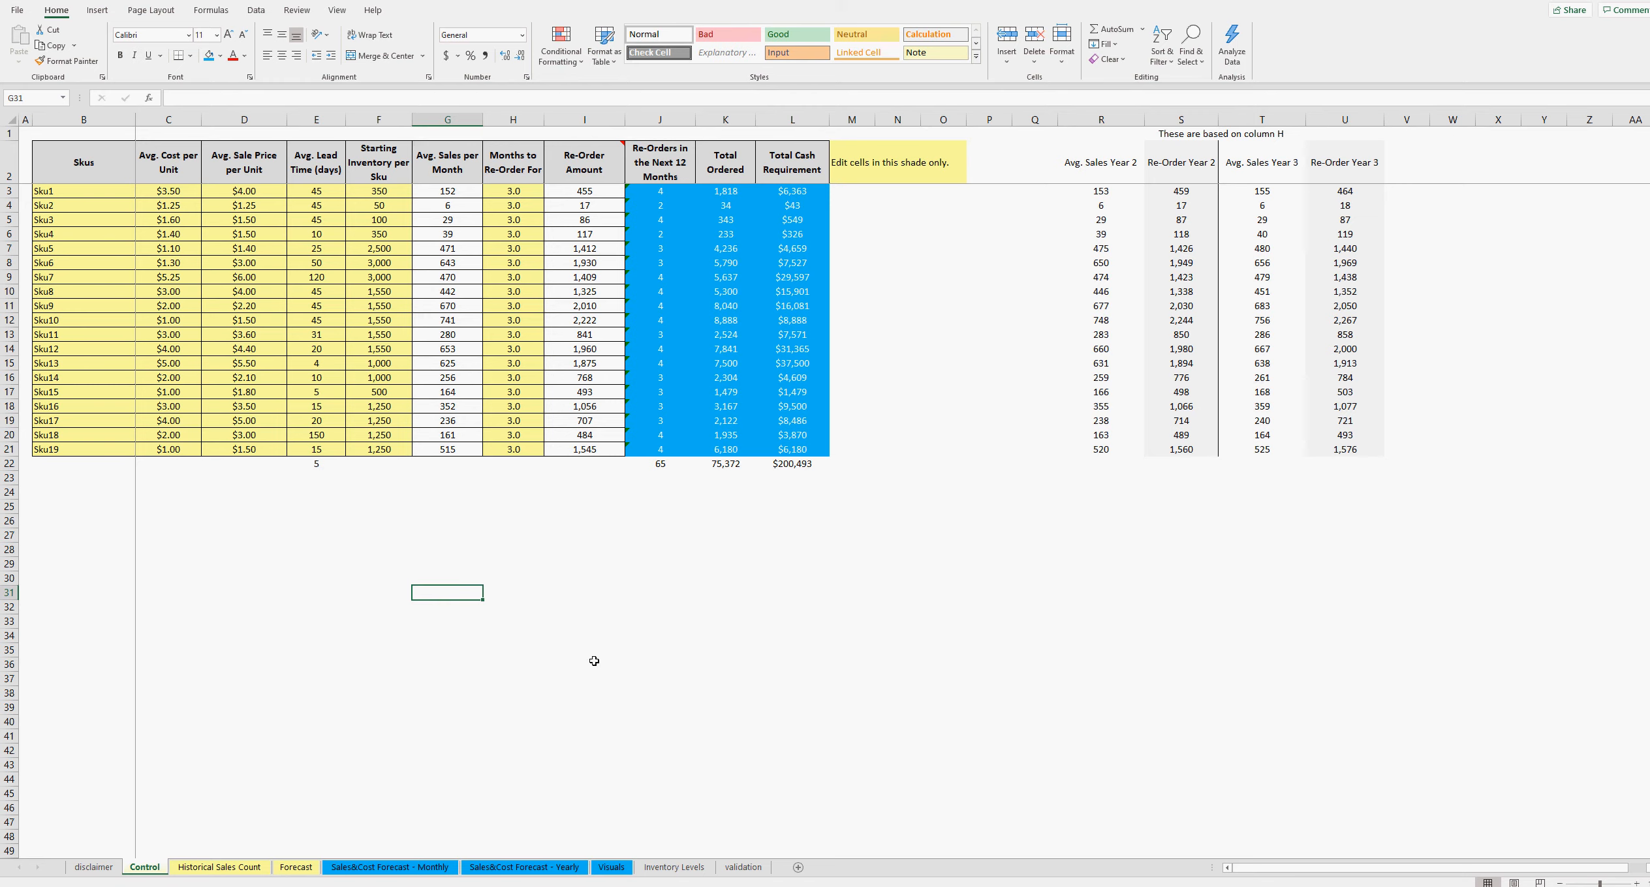
- Examine the Inventory Levels sheet's daily running balances, unit arrival, lead-time logic and unit purchase tables
{"action": "left_click", "coordinate": [673, 867]}
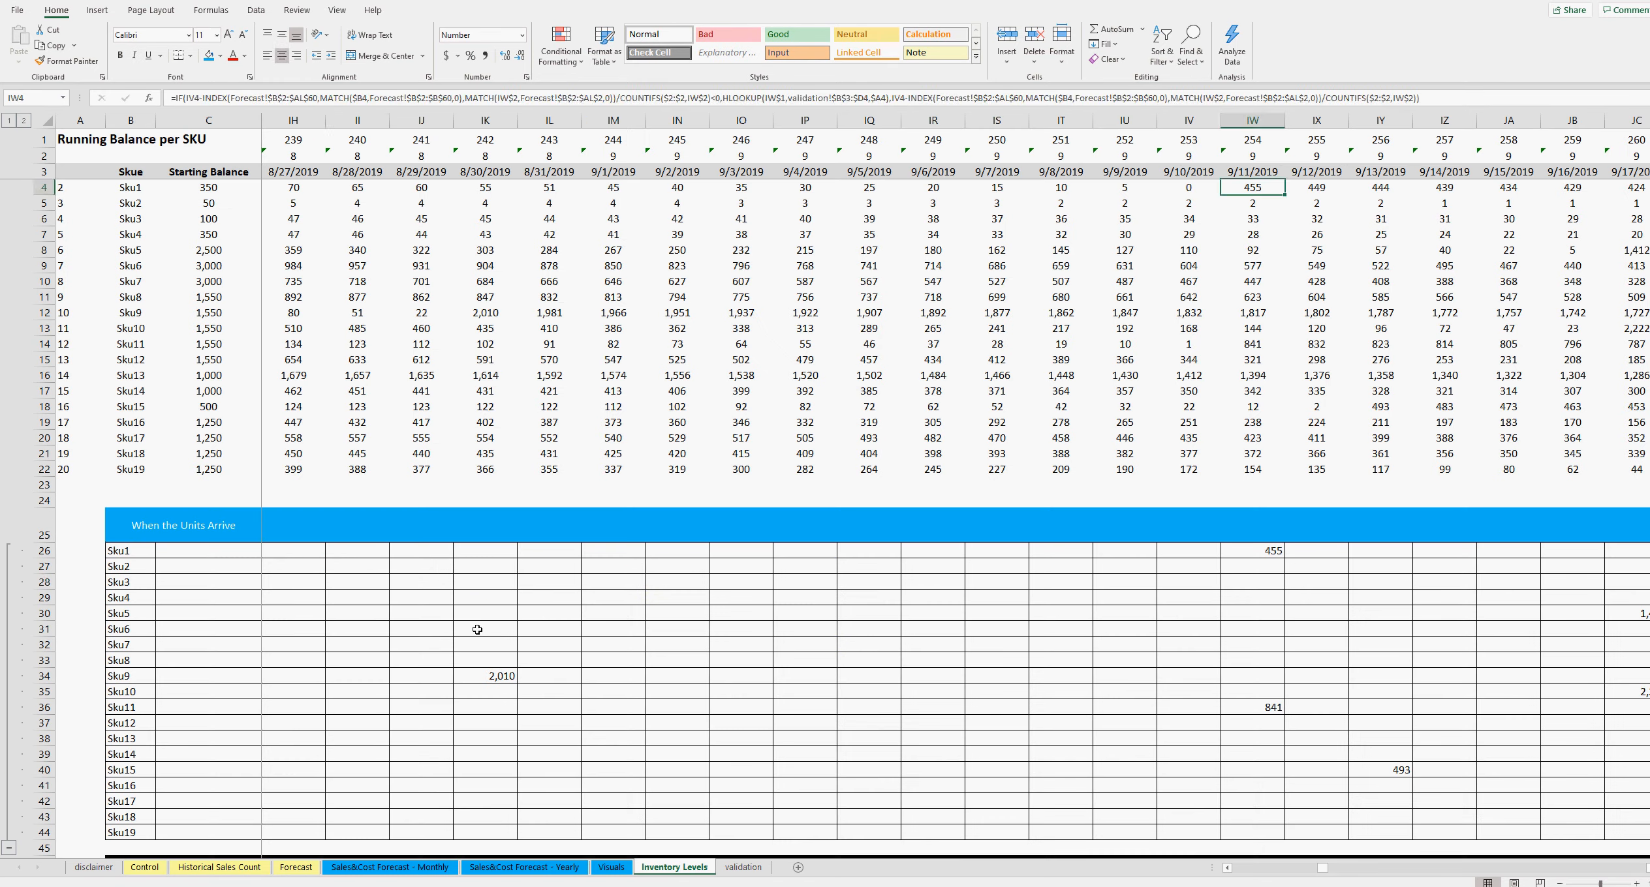
{"action": "left_click", "coordinate": [358, 582]}
{"action": "scroll", "coordinate": [365, 679], "scroll_direction": "down", "scroll_amount": 12}
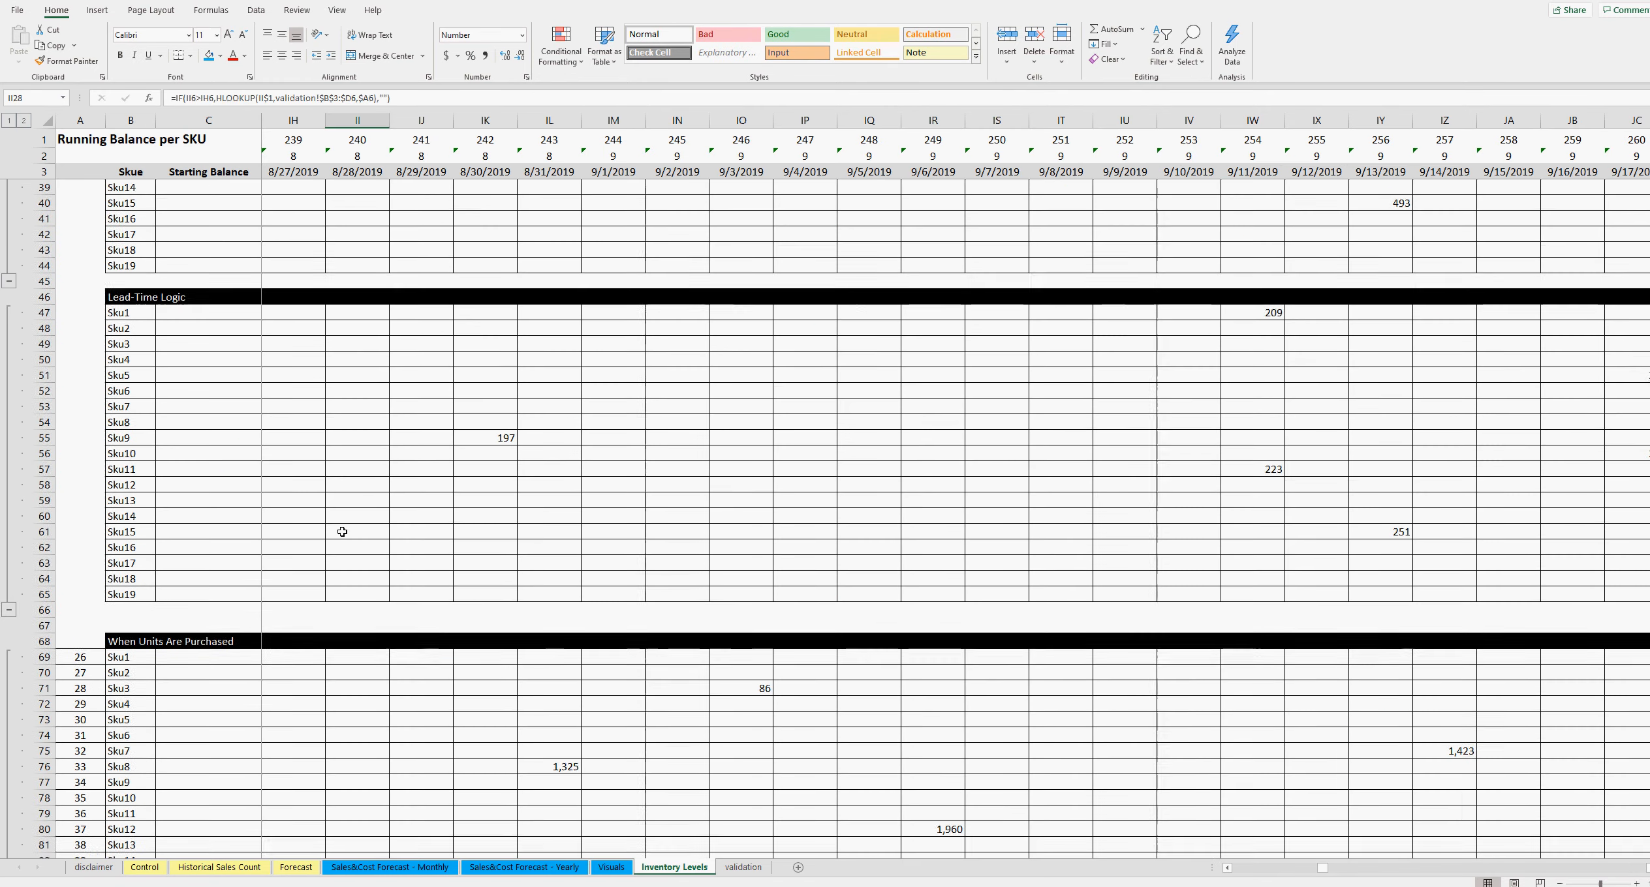
{"action": "left_click", "coordinate": [342, 532]}
{"action": "scroll", "coordinate": [336, 705], "scroll_direction": "down", "scroll_amount": 5}
{"action": "left_click", "coordinate": [375, 458]}
{"action": "scroll", "coordinate": [359, 711], "scroll_direction": "up", "scroll_amount": 12}
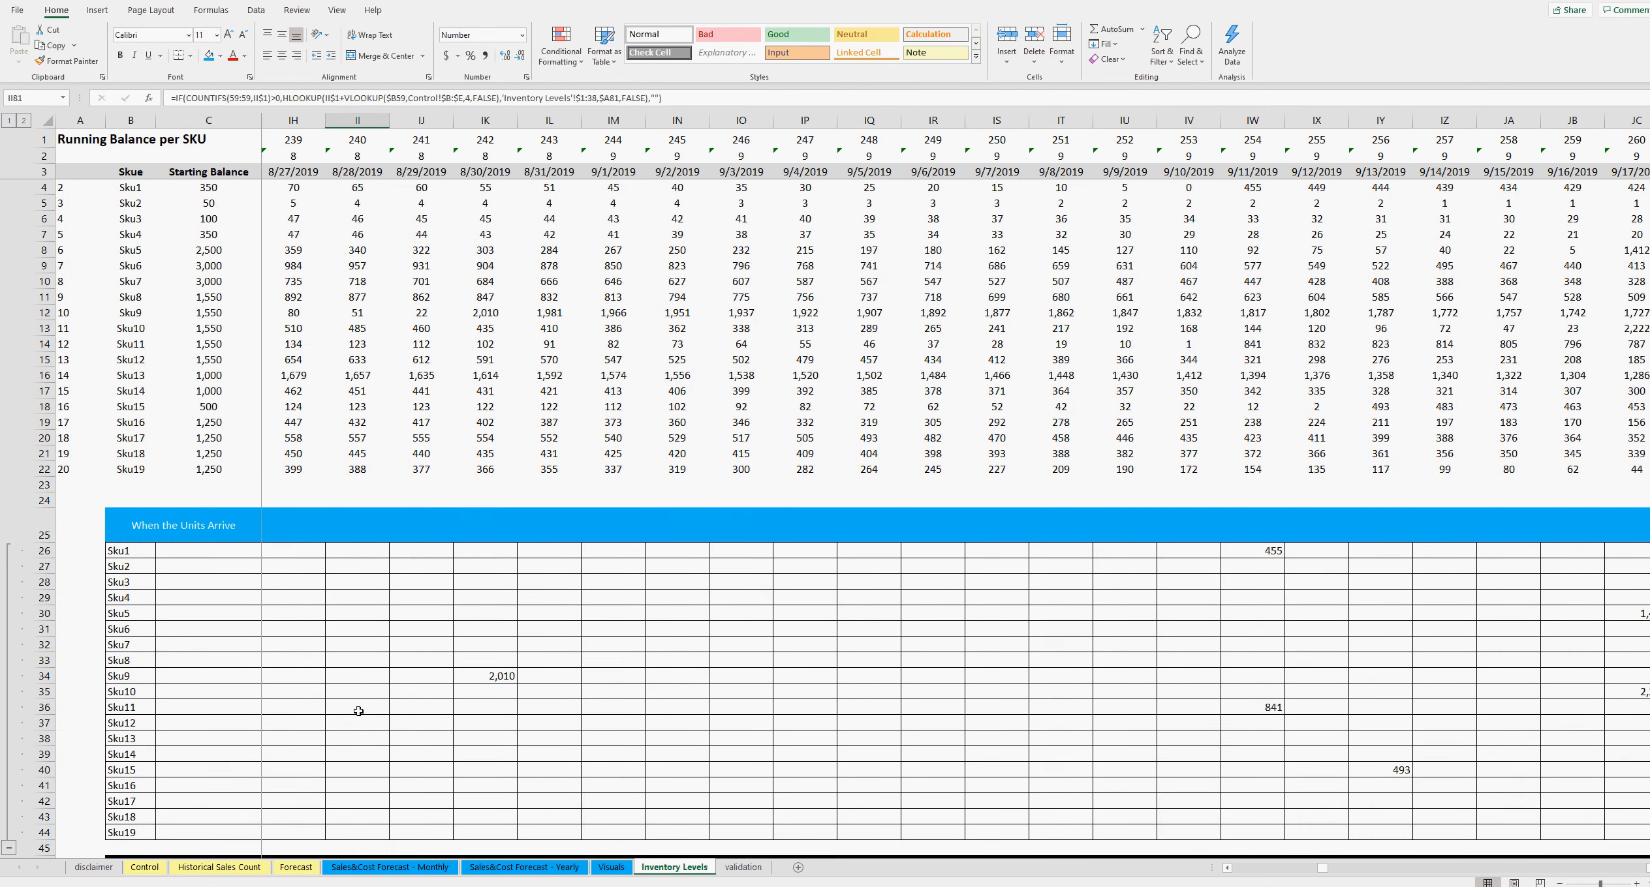
- Apply all borders to rows 4 to 22 of the Running Balance per SKU table
{"action": "left_click_drag", "start_coordinate": [44, 188], "coordinate": [45, 469]}
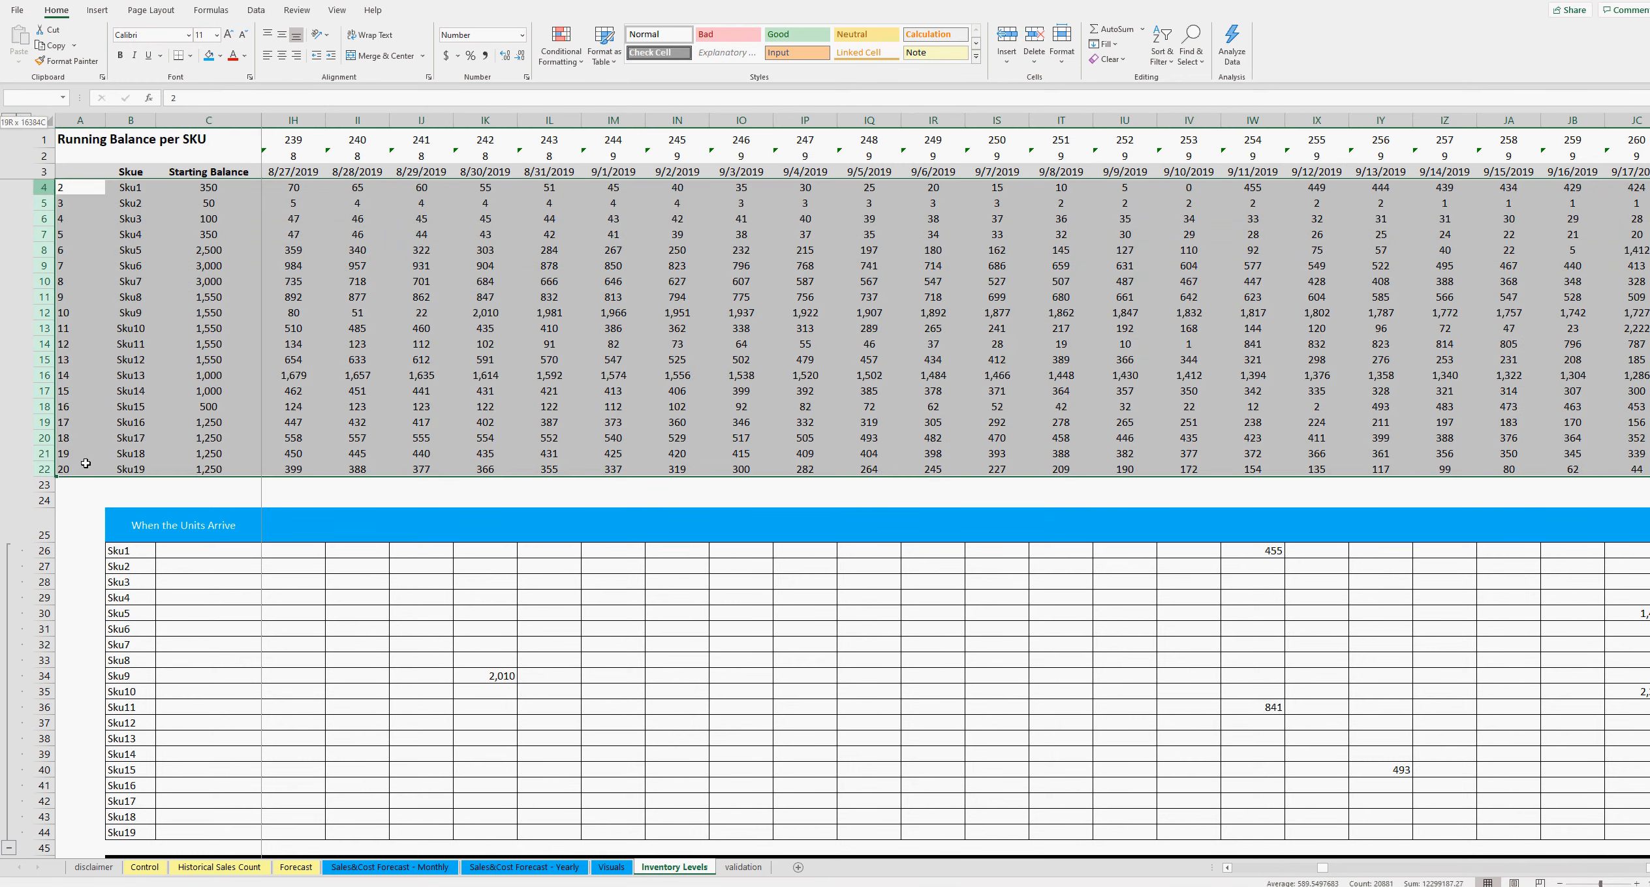
{"action": "left_click", "coordinate": [189, 56]}
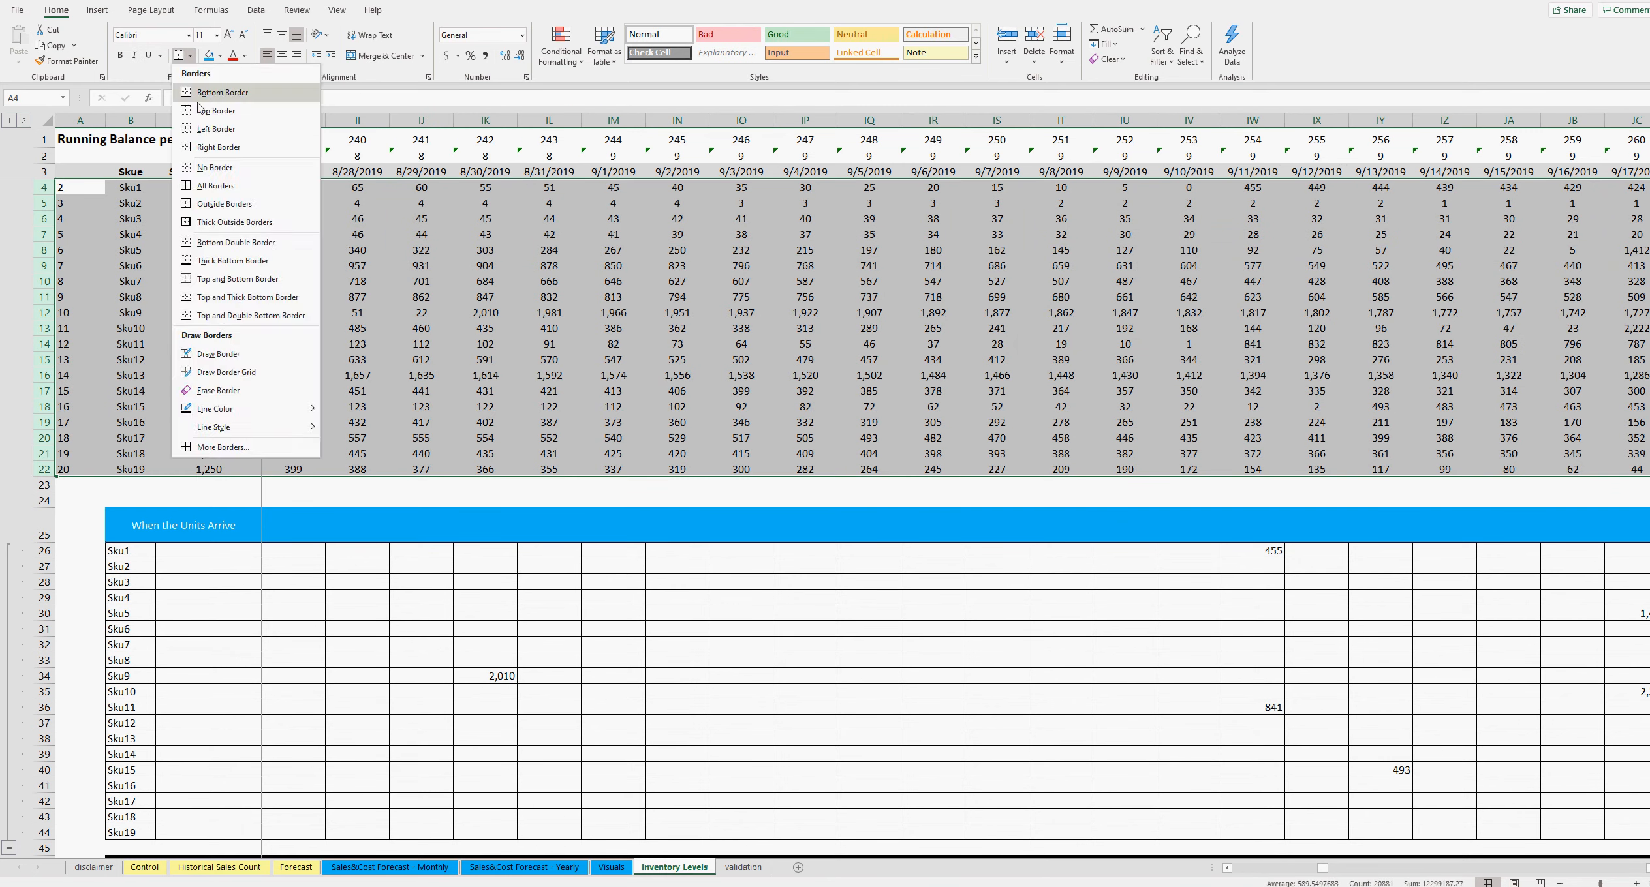
{"action": "left_click", "coordinate": [215, 186]}
{"action": "left_click", "coordinate": [244, 281]}
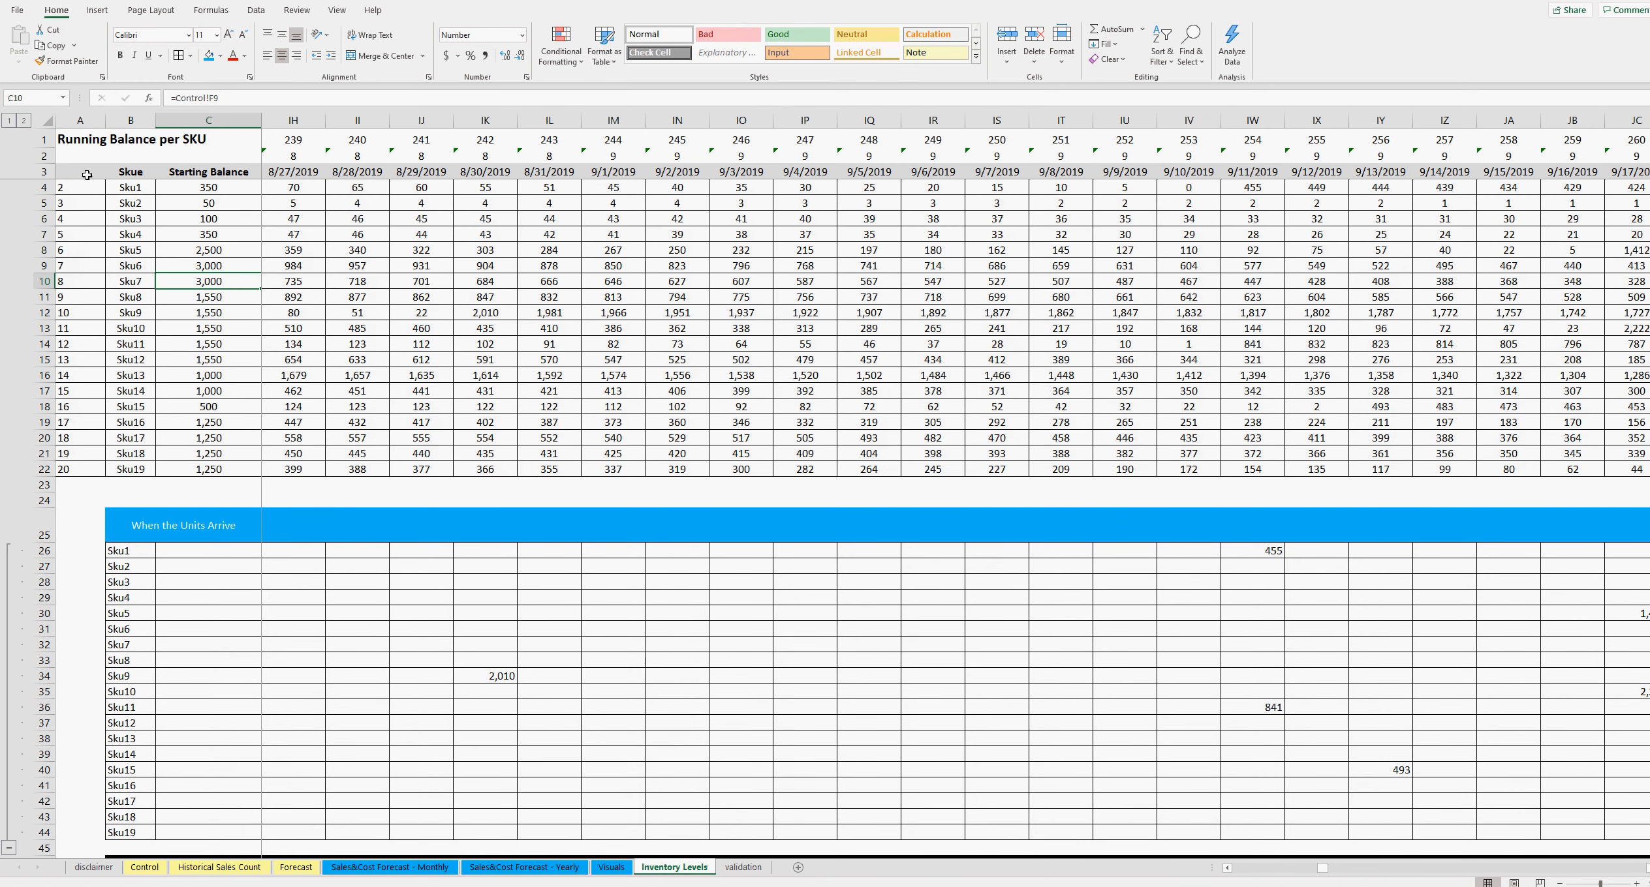
- Remove the borders from the index numbers in A4:A22 and give that range only a right border
{"action": "left_click_drag", "start_coordinate": [87, 188], "coordinate": [82, 469]}
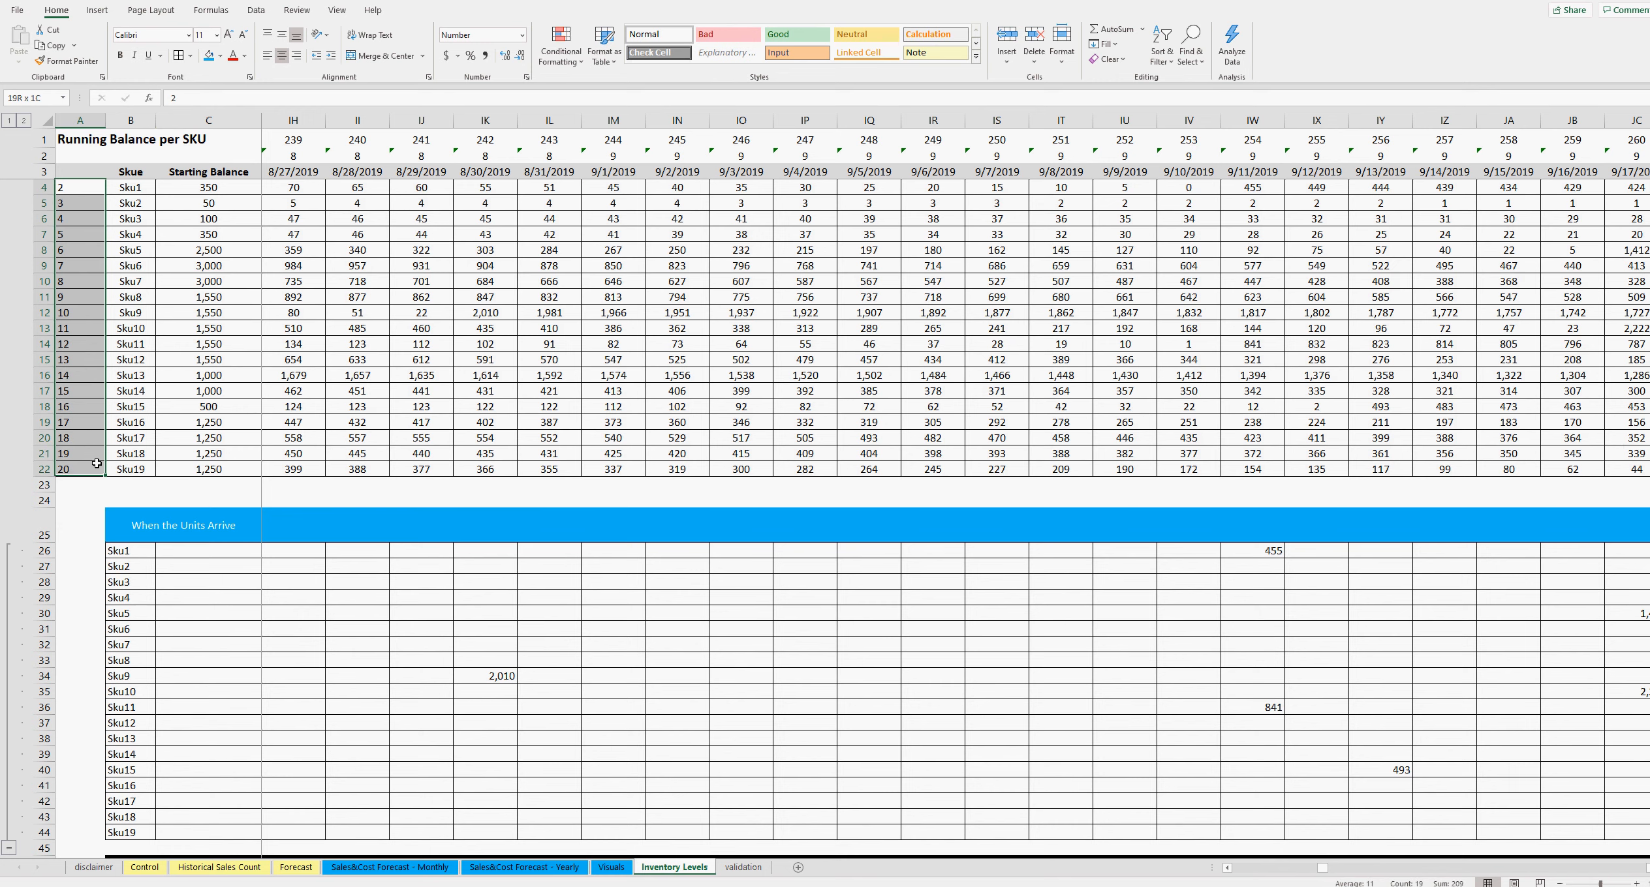
{"action": "left_click", "coordinate": [192, 58]}
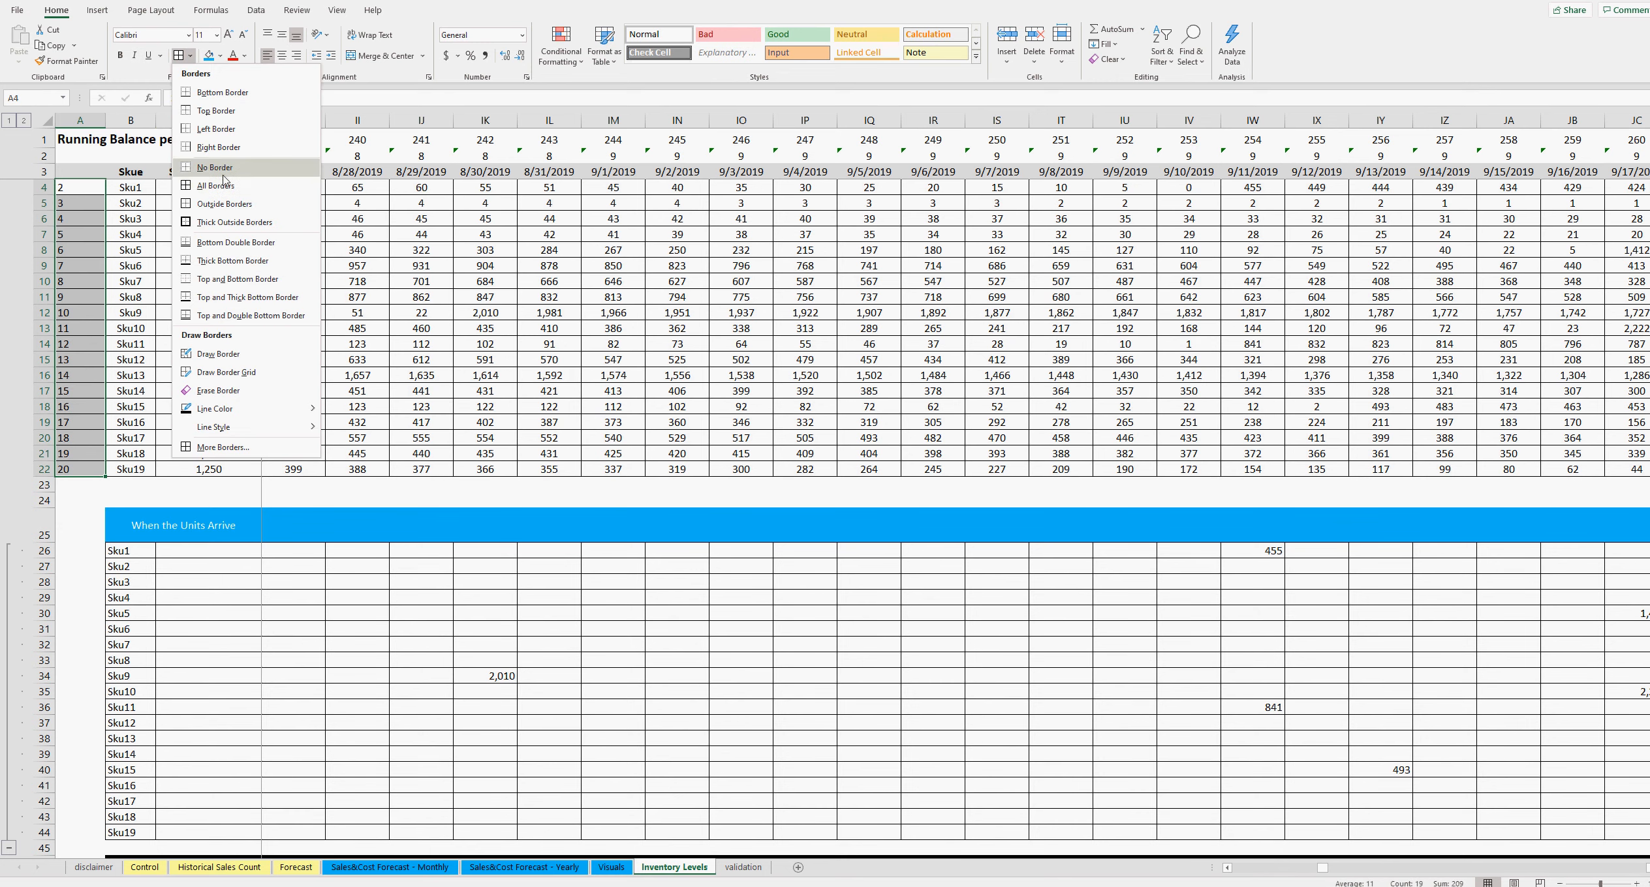
{"action": "left_click", "coordinate": [224, 180]}
{"action": "left_click", "coordinate": [190, 56]}
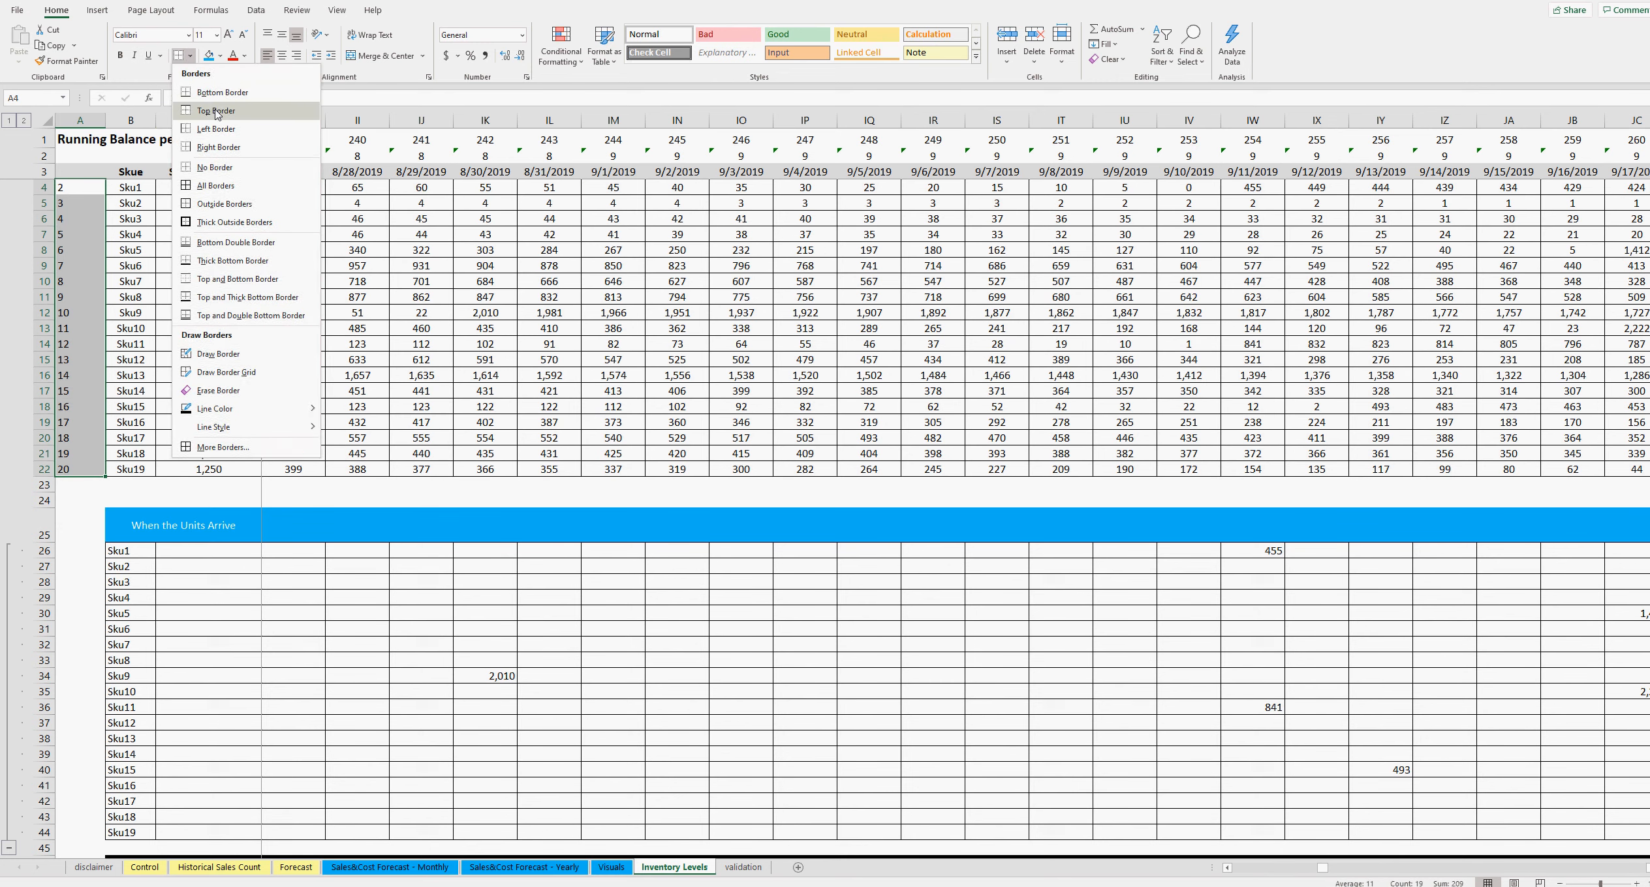
{"action": "left_click", "coordinate": [229, 148]}
{"action": "left_click", "coordinate": [242, 266]}
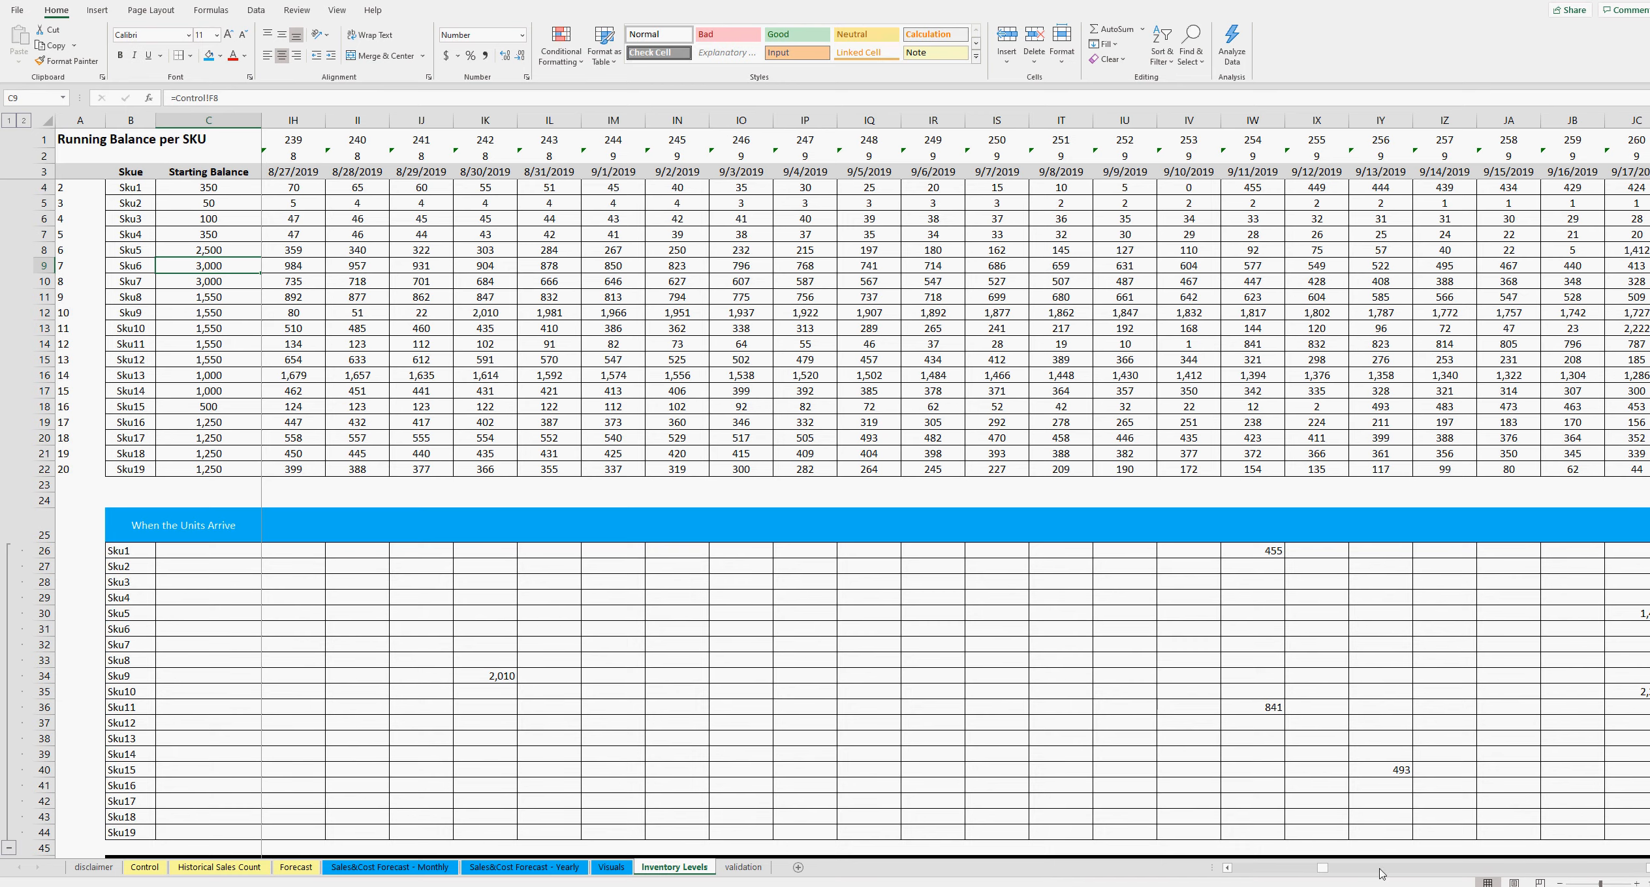
- Switch to the workbook version with first purchase dates and review the arrival and payment tables on its Inventory Levels sheet
{"action": "left_click_drag", "start_coordinate": [1323, 868], "coordinate": [1077, 885]}
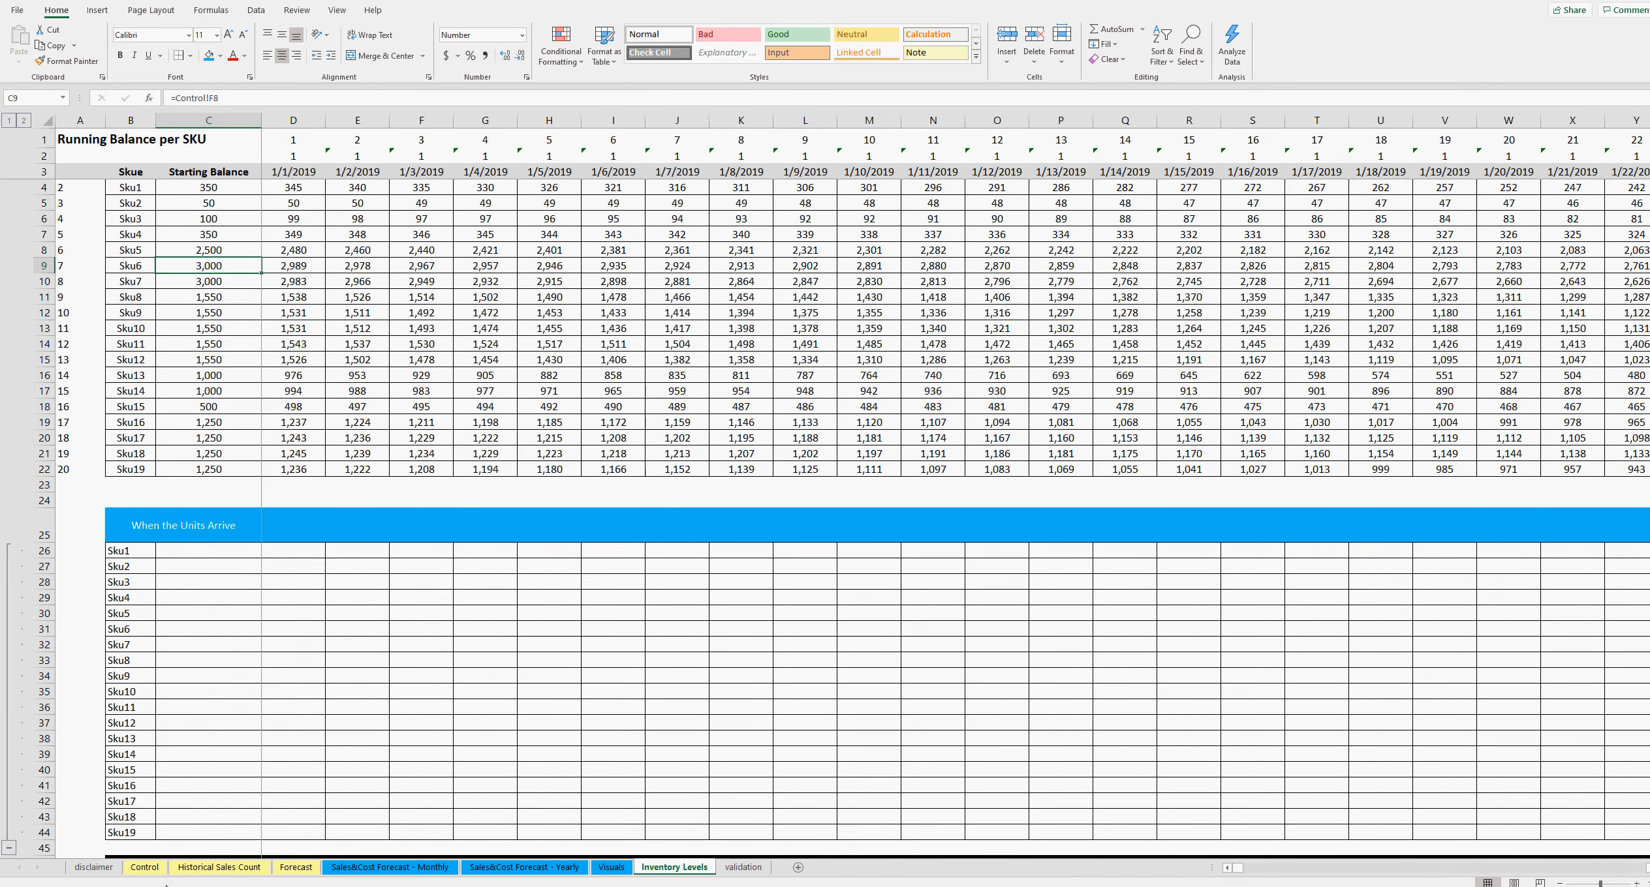
{"action": "left_click", "coordinate": [145, 867]}
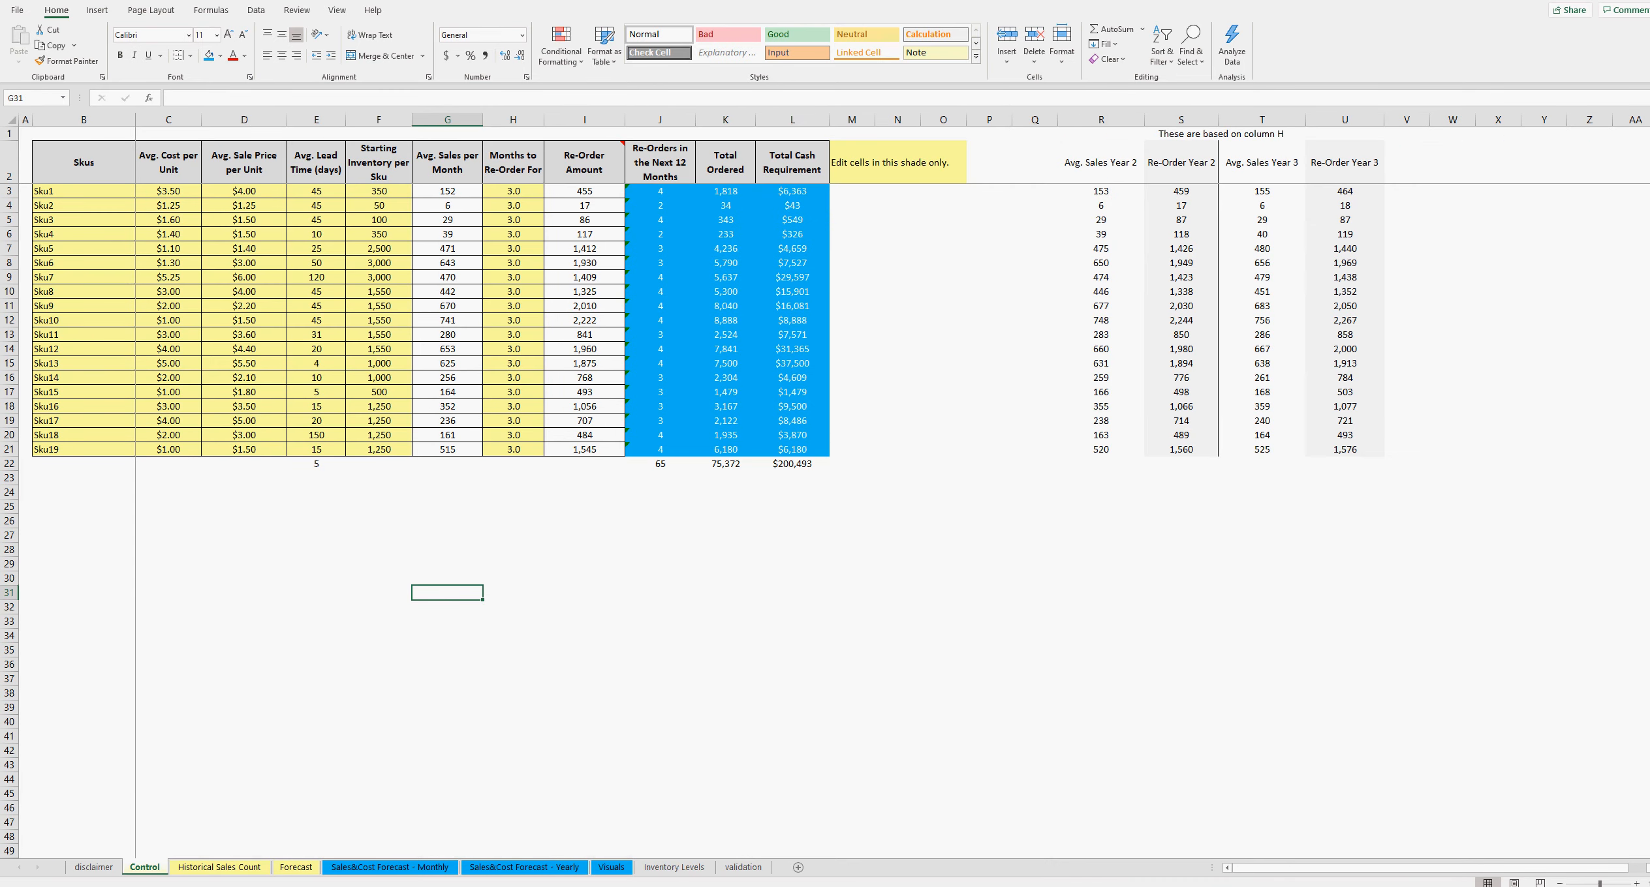
{"action": "left_click", "coordinate": [530, 868]}
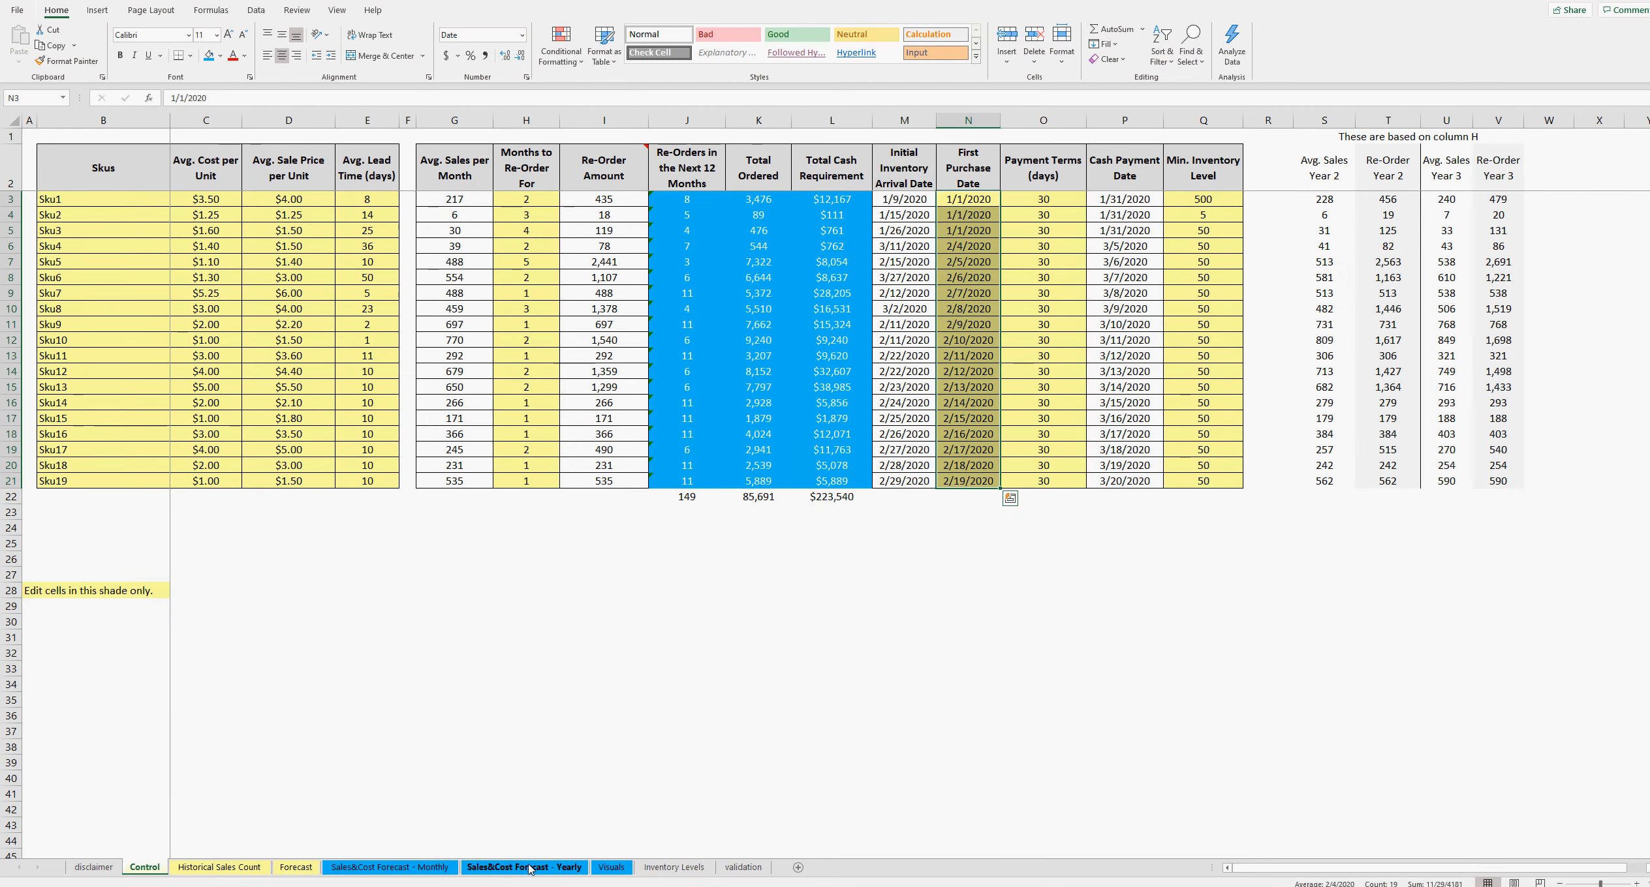
{"action": "left_click", "coordinate": [674, 868]}
{"action": "scroll", "coordinate": [522, 770], "scroll_direction": "down", "scroll_amount": 10}
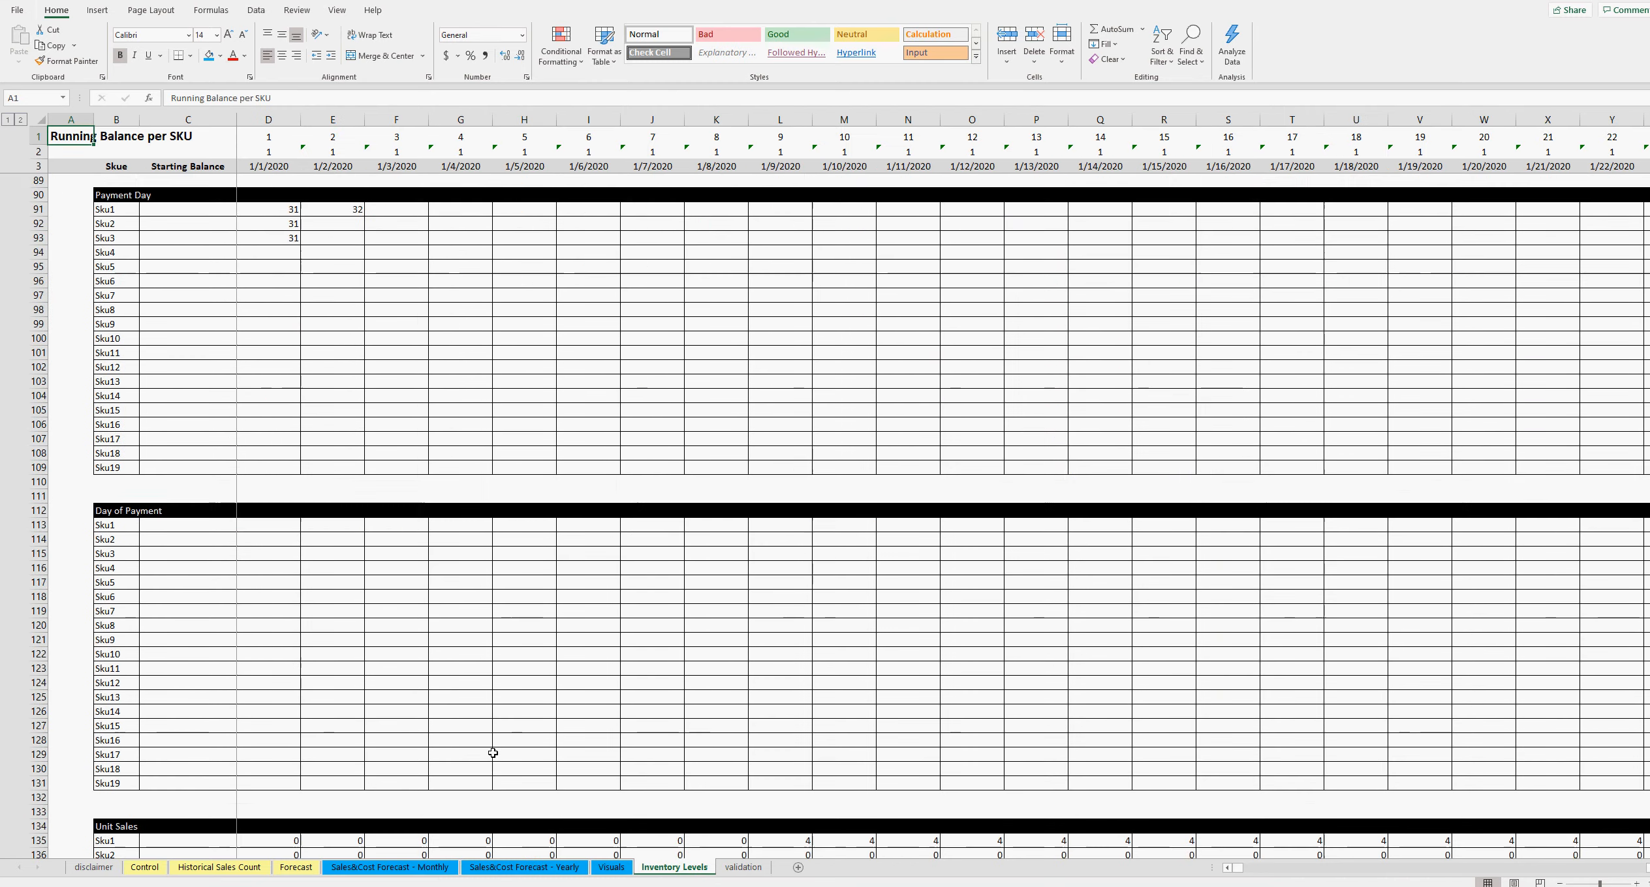
{"action": "scroll", "coordinate": [493, 753], "scroll_direction": "up", "scroll_amount": 20}
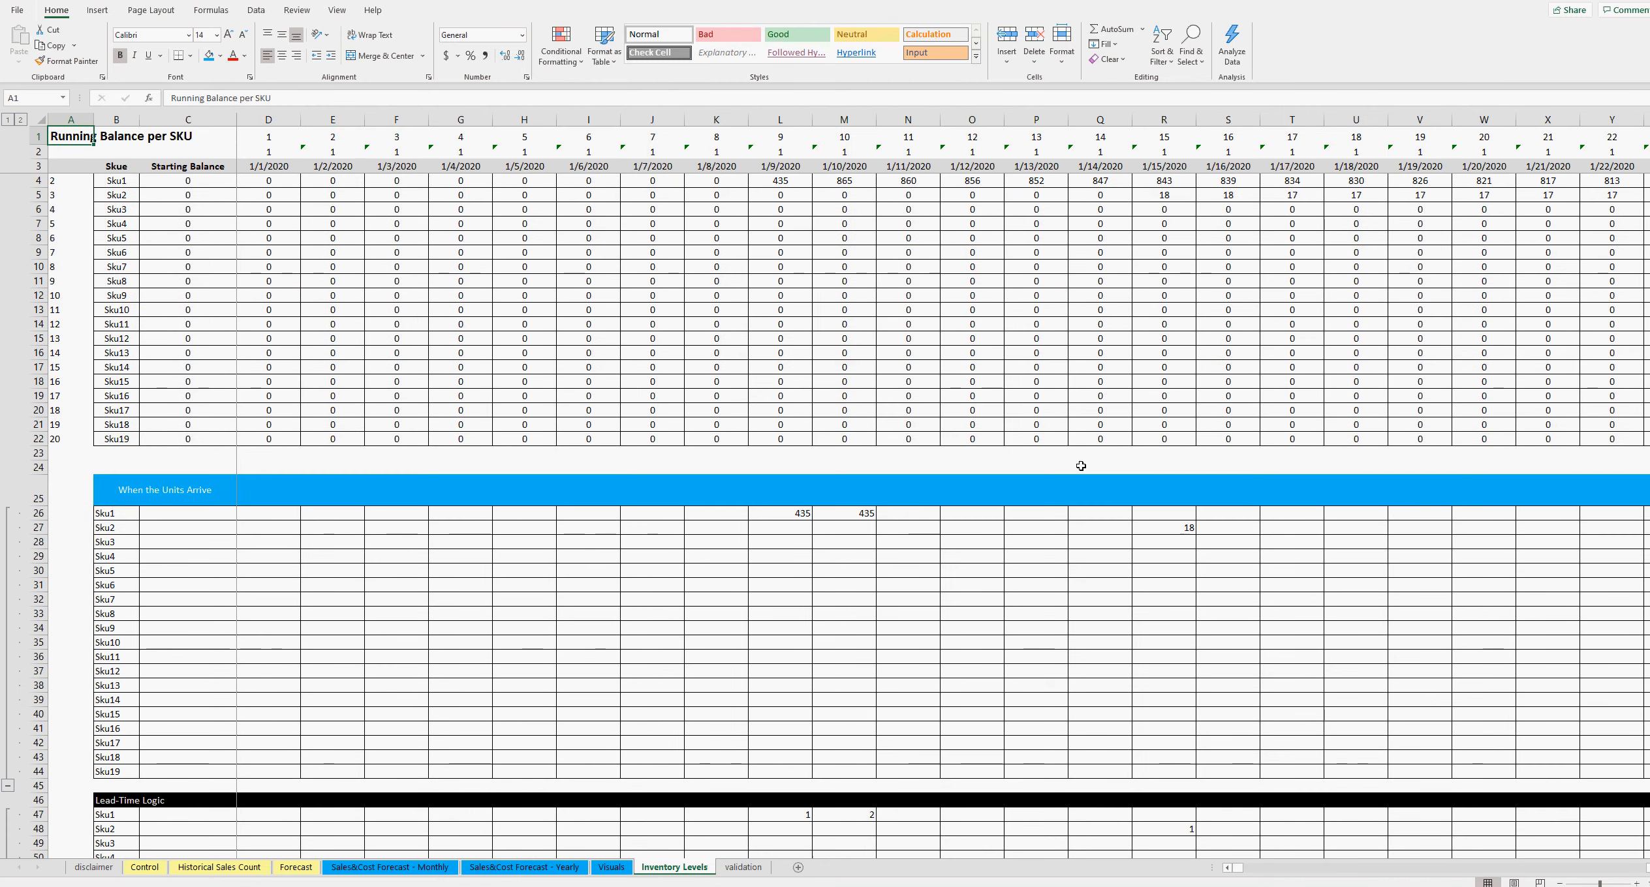
{"action": "mouse_move", "coordinate": [1239, 868]}
{"action": "left_mouse_down"}
{"action": "mouse_move", "coordinate": [1638, 868]}
{"action": "mouse_move", "coordinate": [1223, 875]}
{"action": "left_mouse_up"}
- Return to the Control sheet and review the Sku1 and Sku3 lead times along with the other assumptions
{"action": "left_click", "coordinate": [156, 870]}
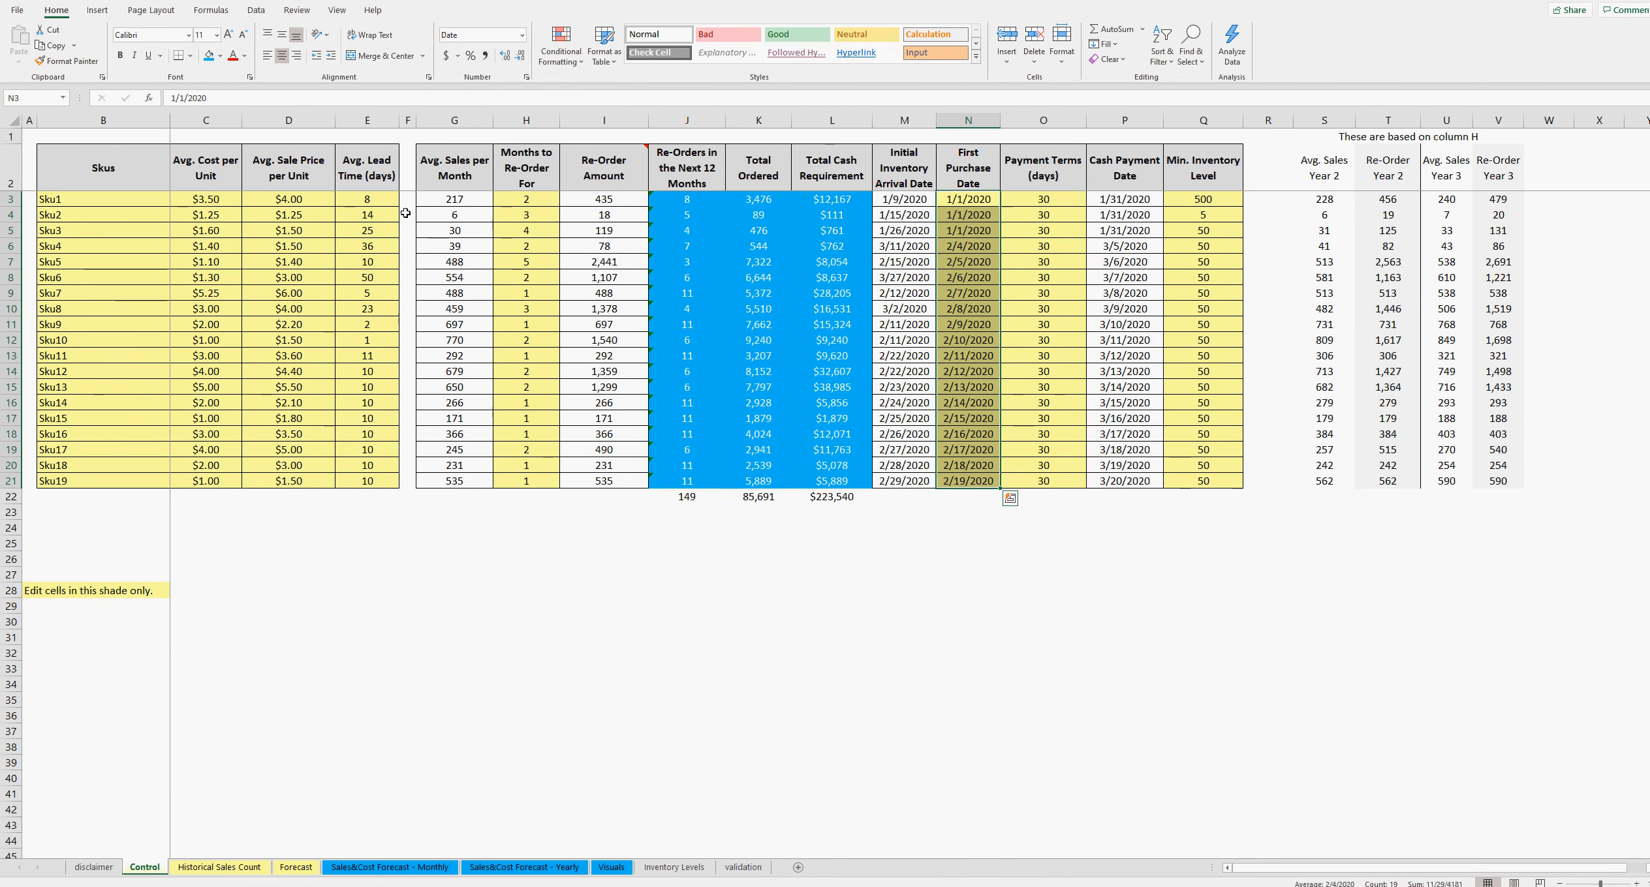
{"action": "left_click", "coordinate": [375, 199]}
{"action": "left_click", "coordinate": [371, 230]}
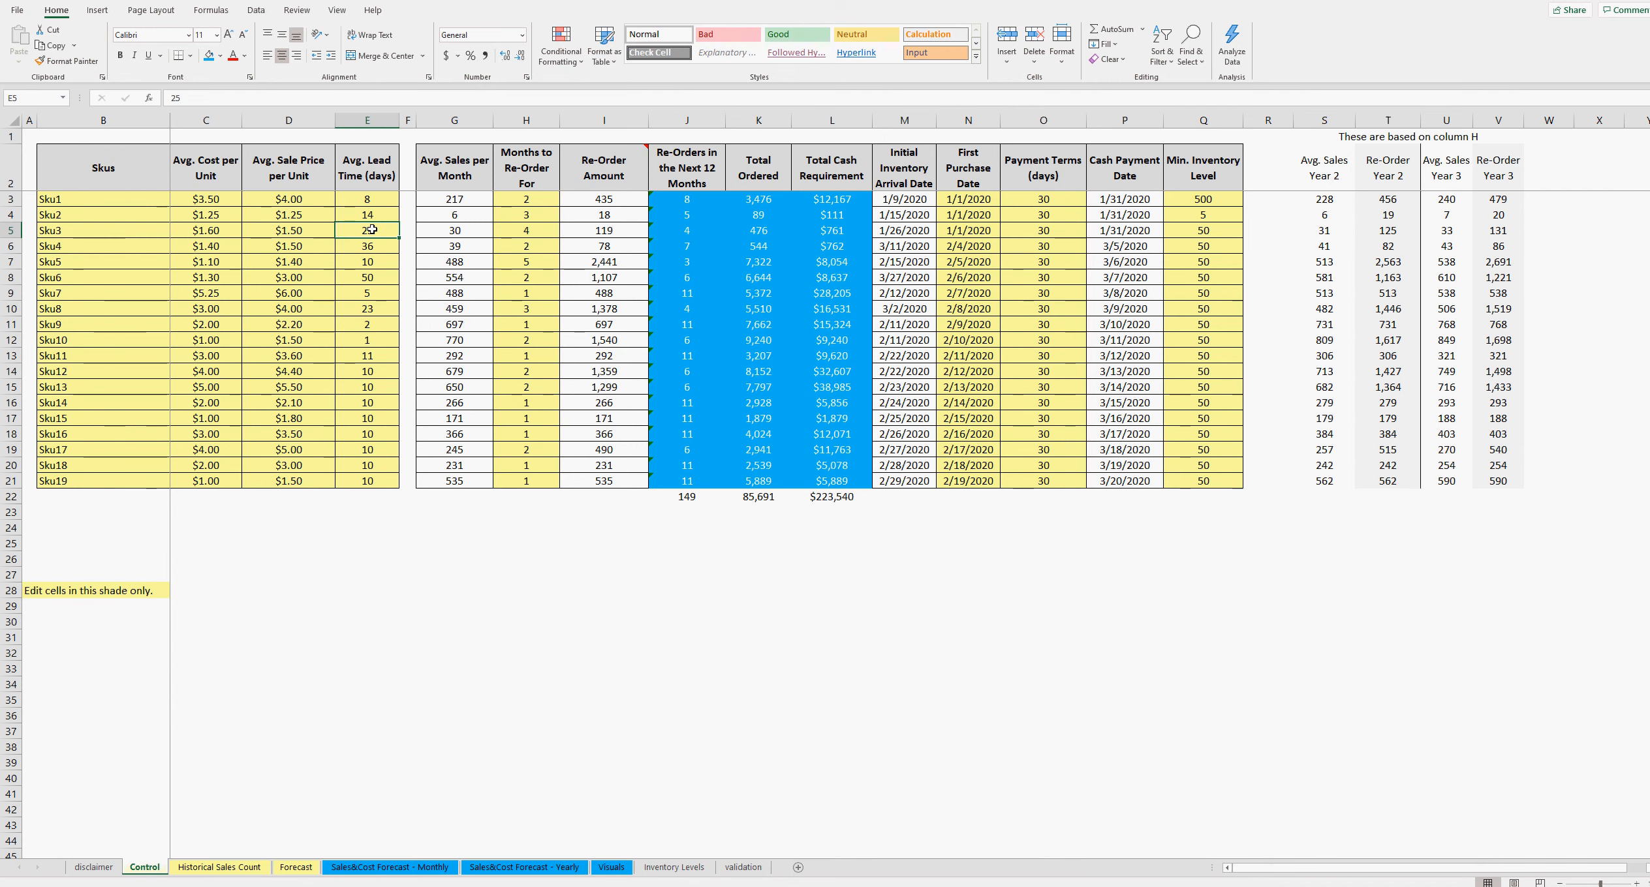
{"action": "left_click", "coordinate": [639, 572]}
{"action": "left_click", "coordinate": [748, 575]}
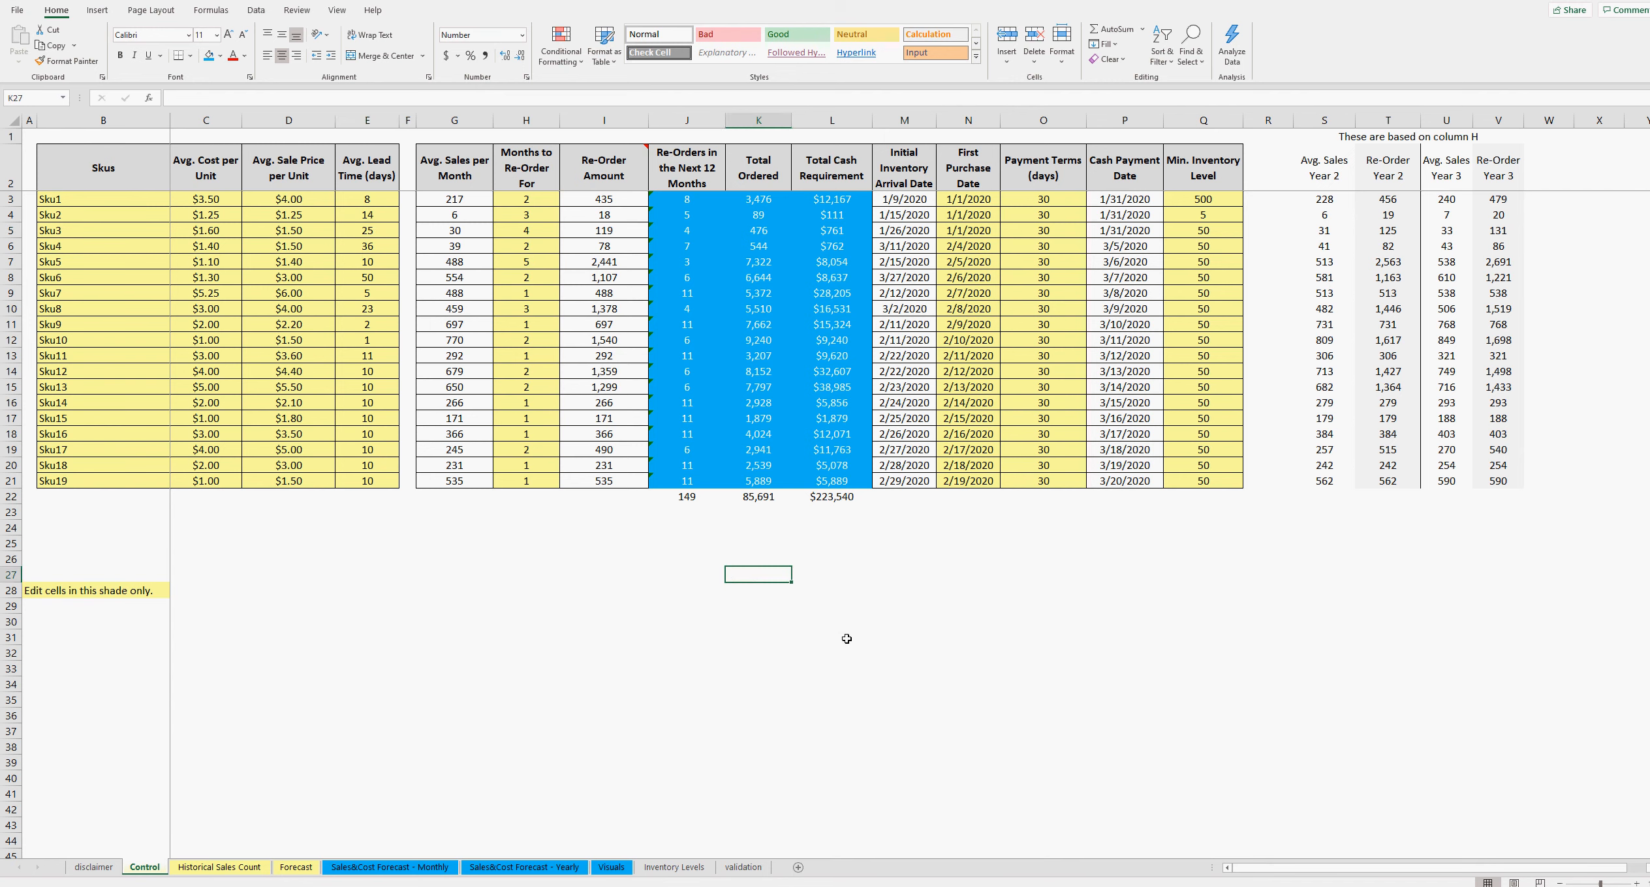
{"action": "left_click", "coordinate": [846, 639]}
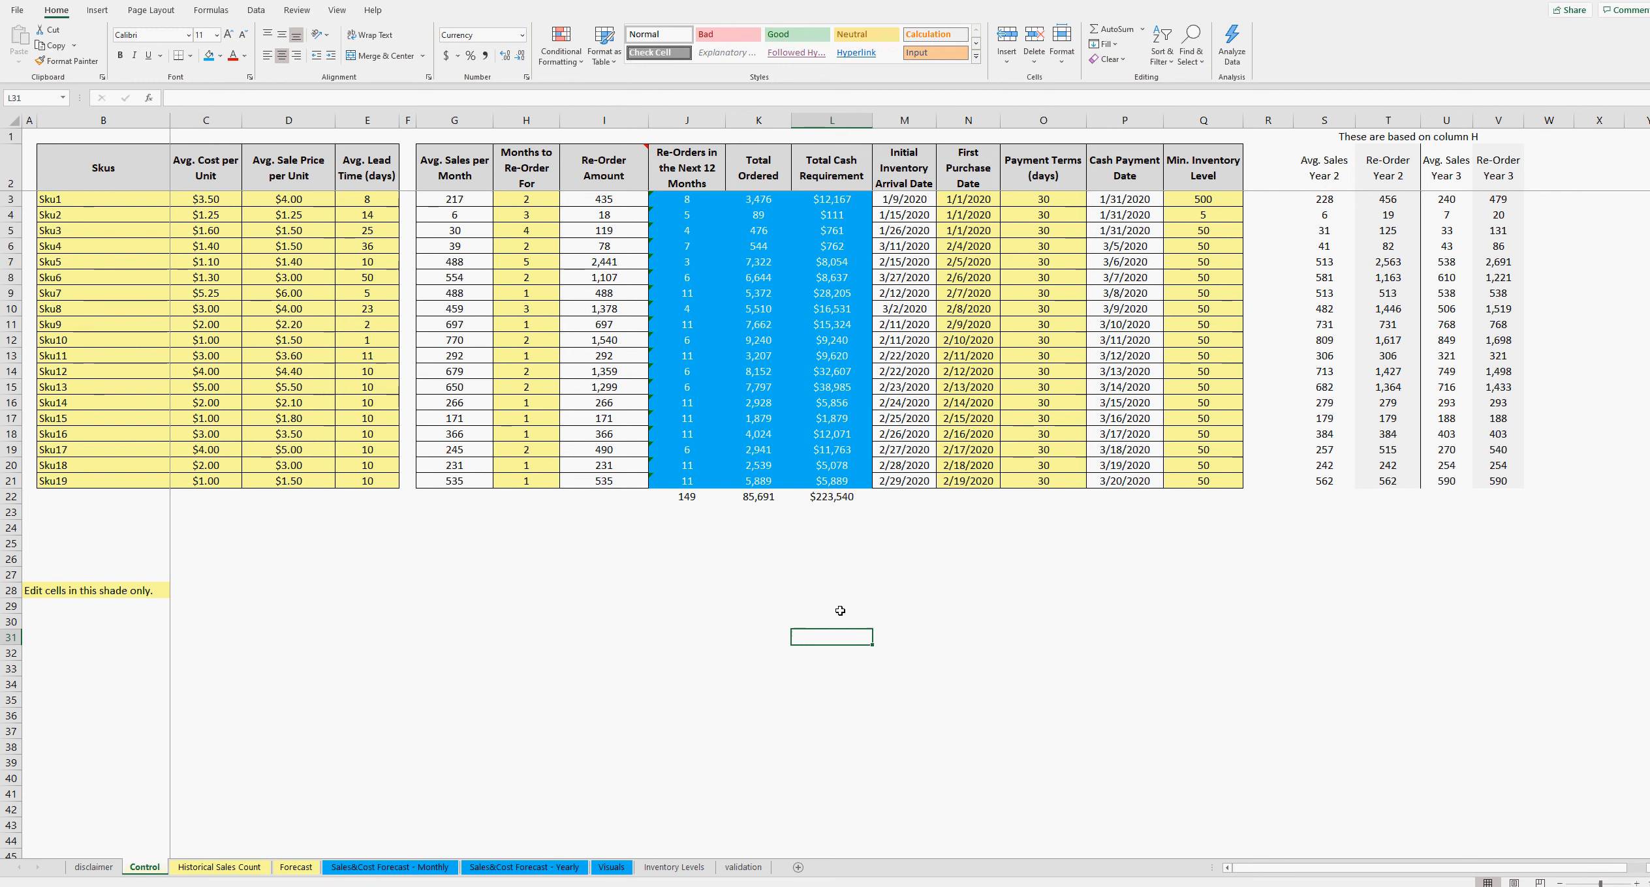
{"action": "left_click", "coordinate": [839, 619]}
{"action": "left_click", "coordinate": [839, 607]}
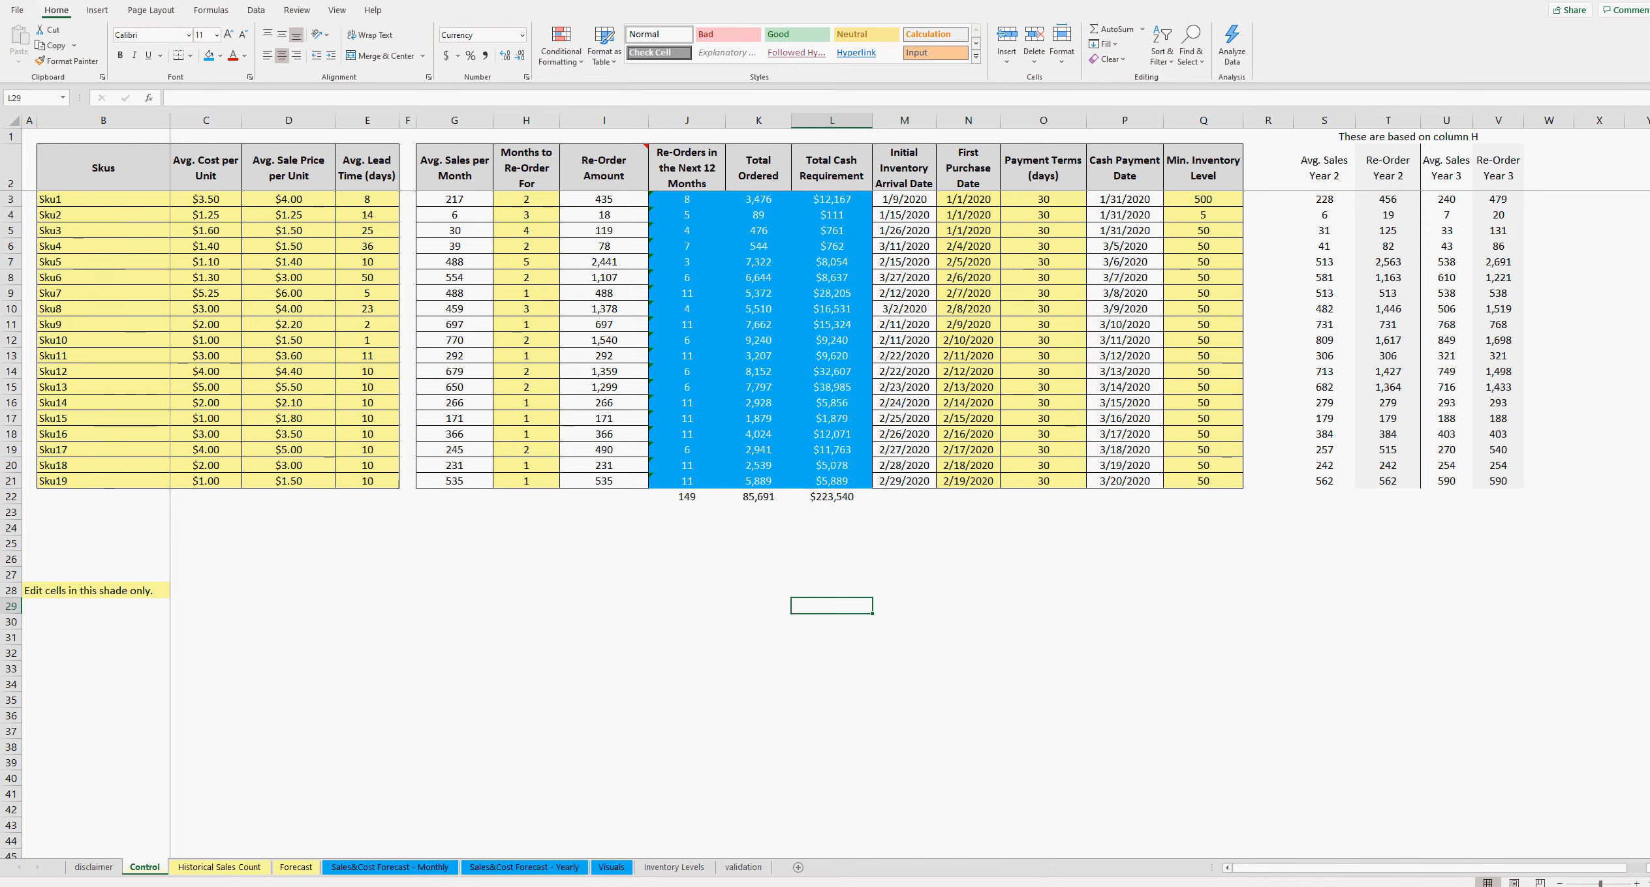
- Switch to the Inventory Re-Stocking - V2 workbook and view its Control sheet with starting inventory and payment terms
{"action": "mouse_move", "coordinate": [636, 839]}
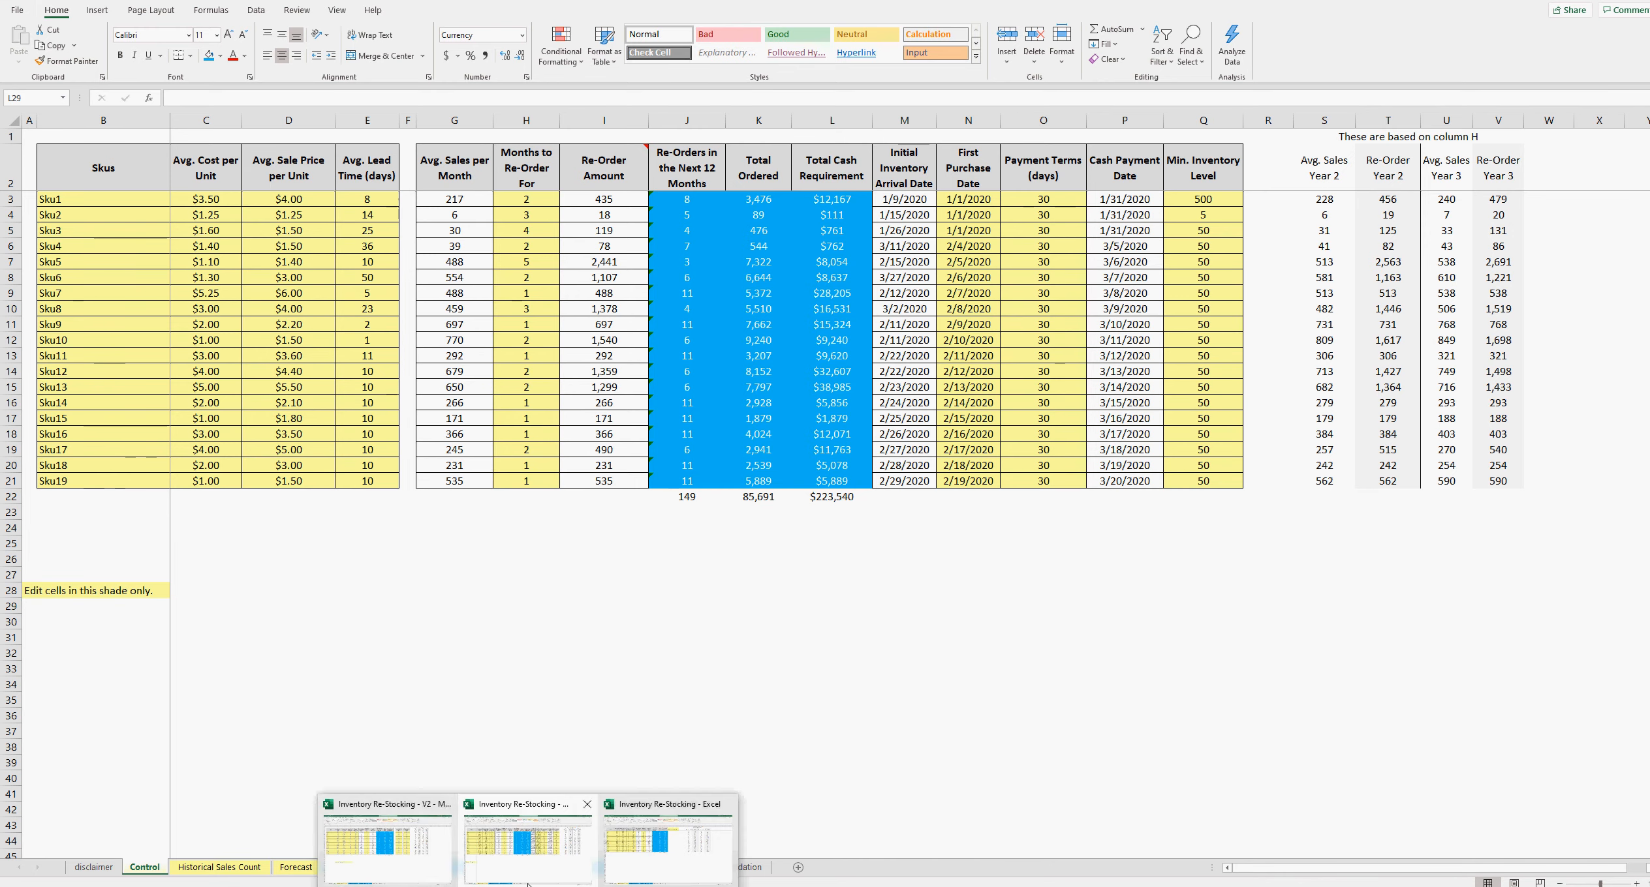
{"action": "left_click", "coordinate": [407, 866]}
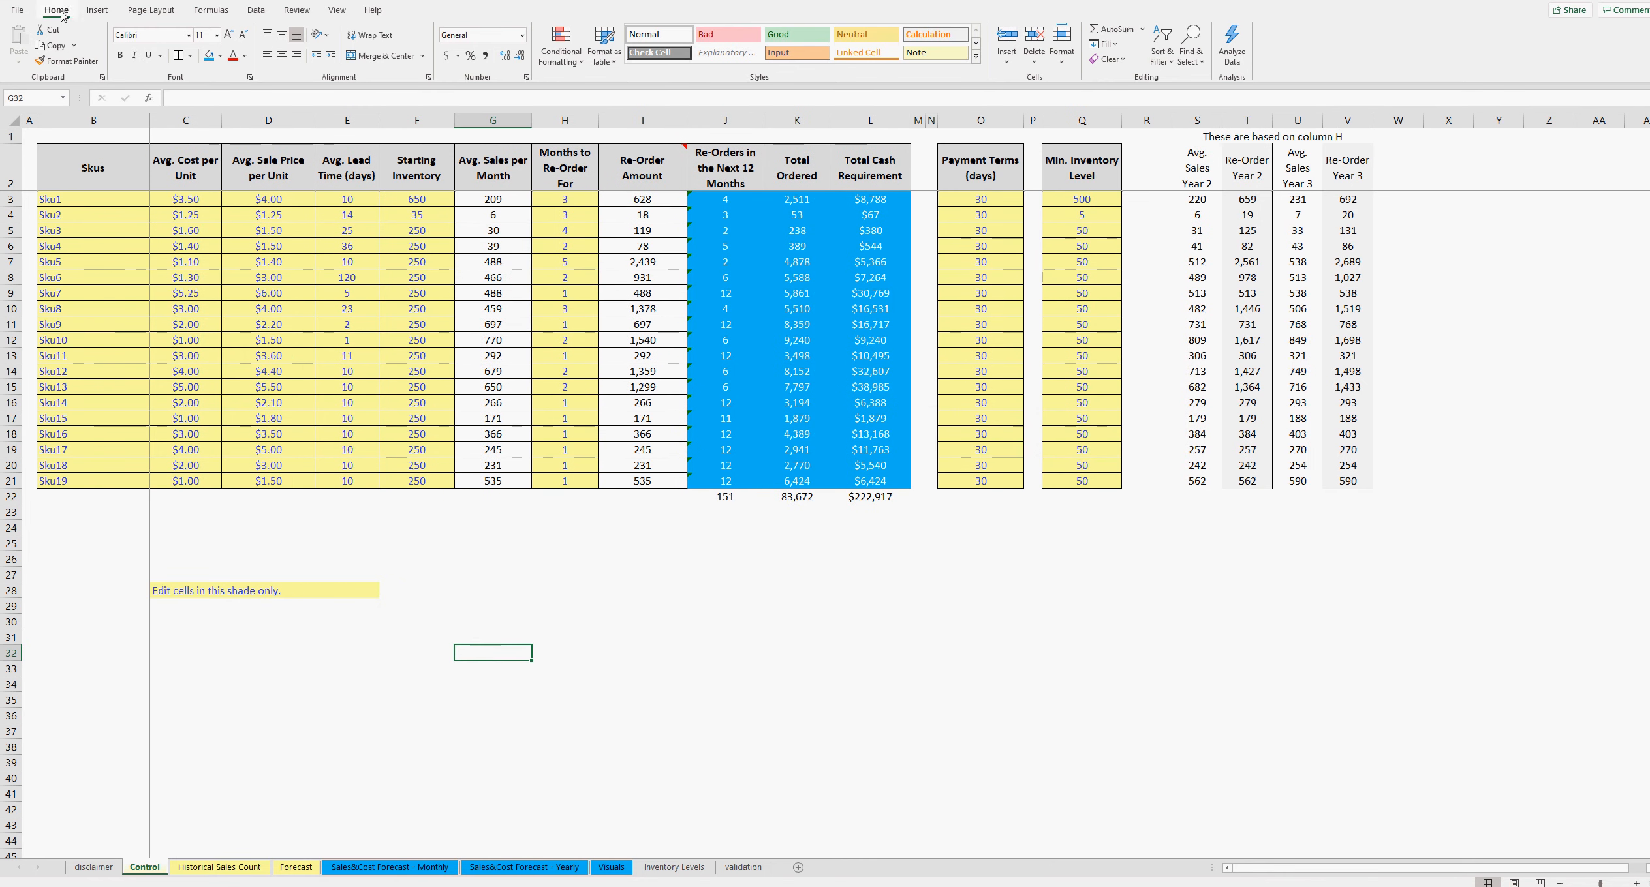
{"action": "left_click", "coordinate": [421, 559]}
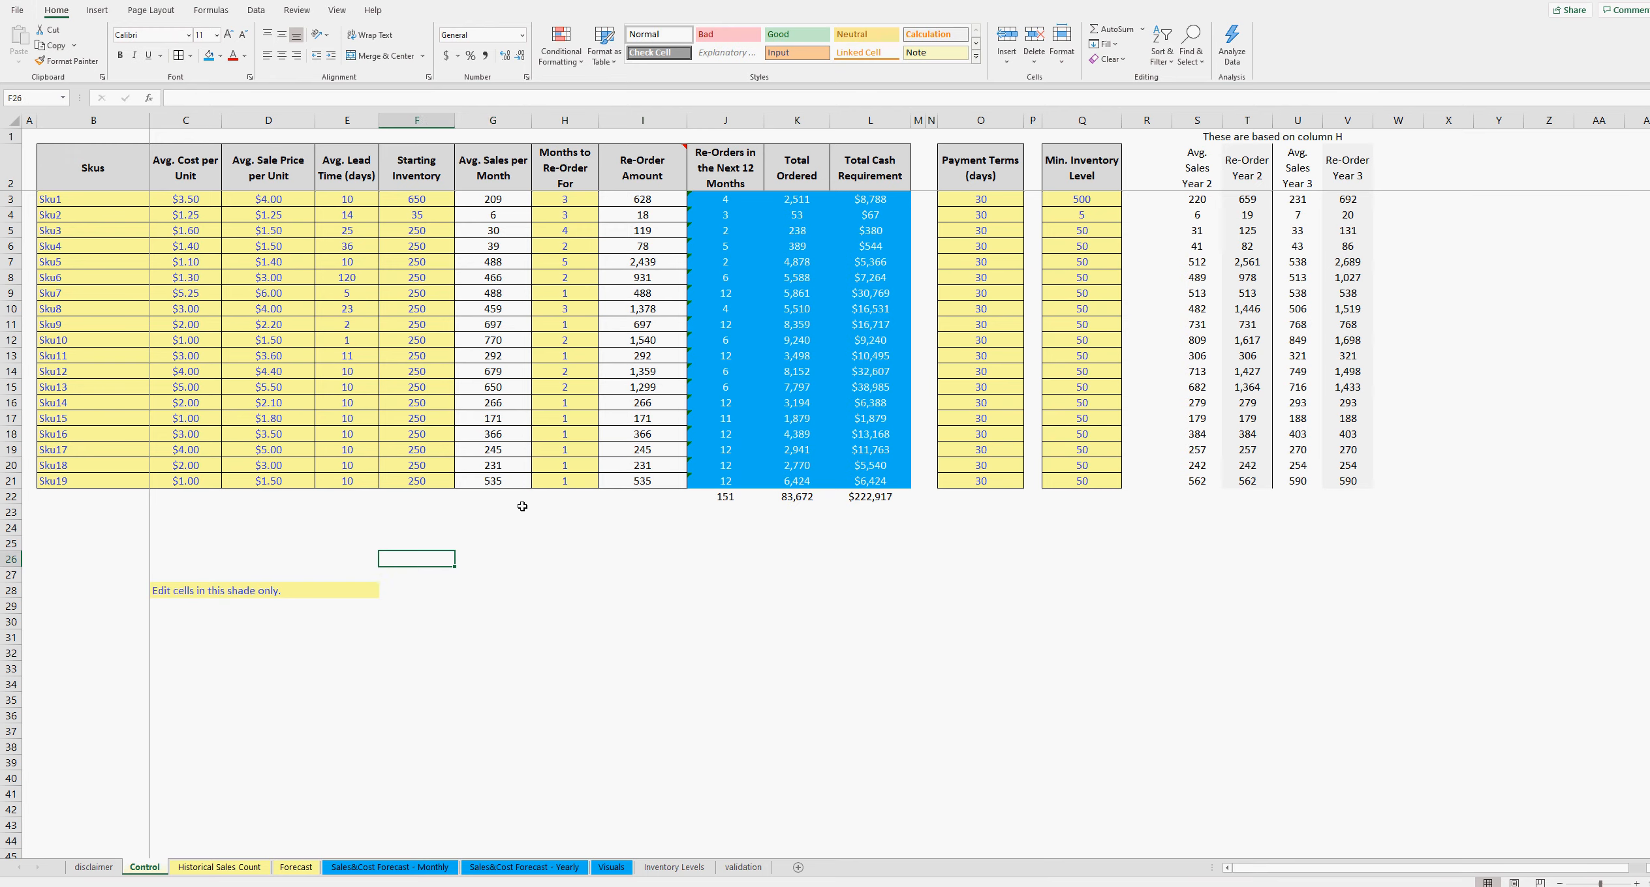
- Look through all the charts on the Visuals sheet, from monthly planned sales down to total units ordered by SKU
{"action": "left_click", "coordinate": [612, 867]}
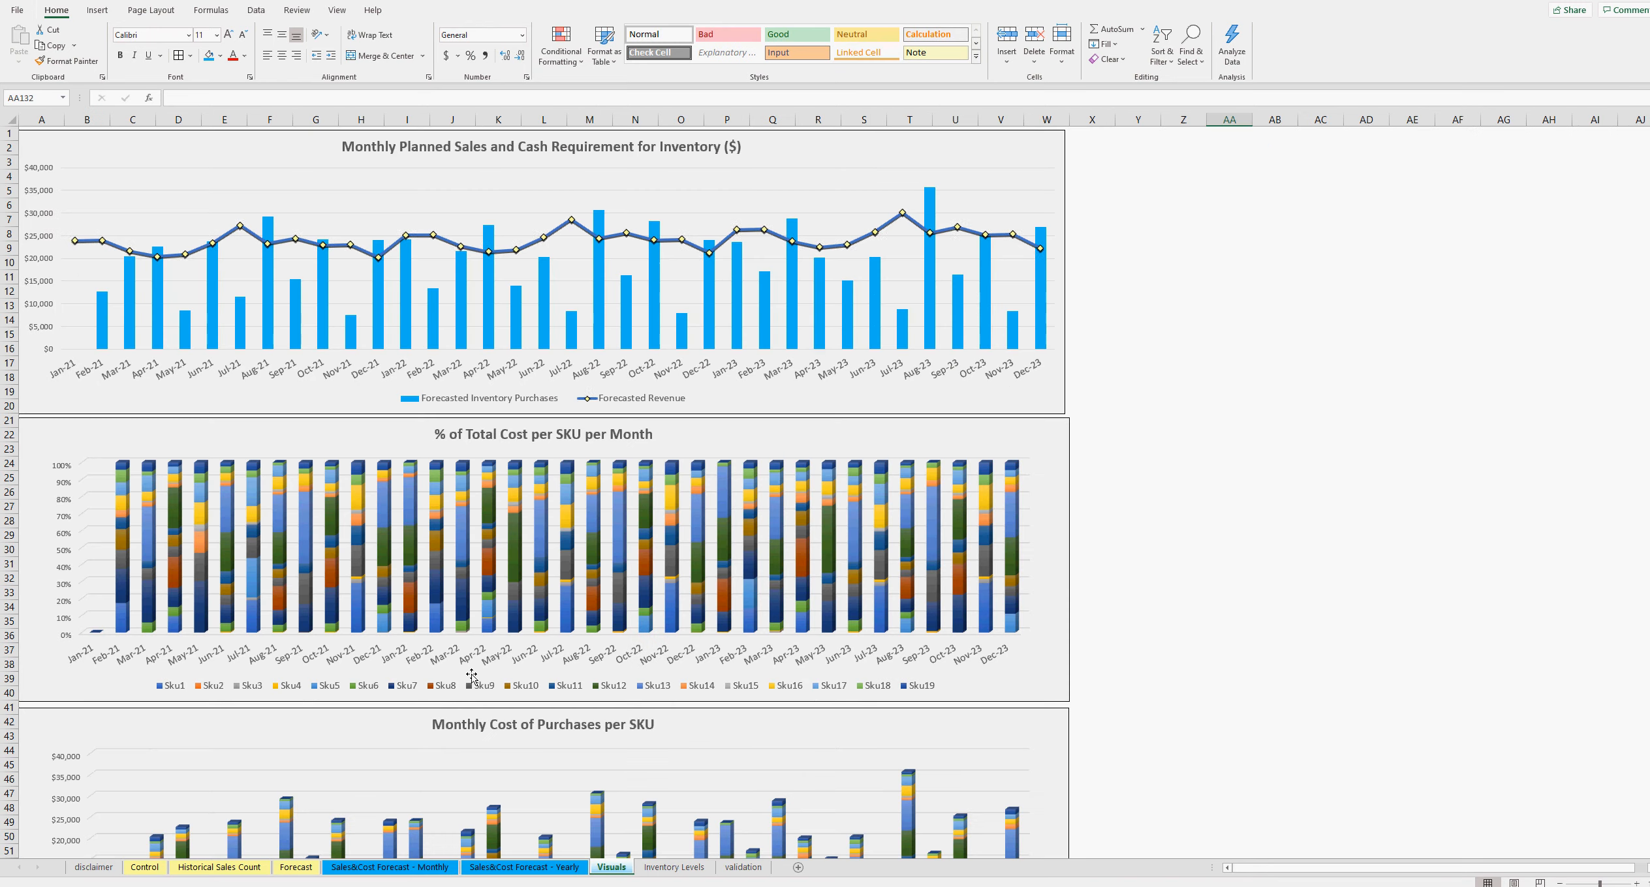
{"action": "left_click", "coordinate": [1234, 379]}
{"action": "scroll", "coordinate": [374, 355], "scroll_direction": "down", "scroll_amount": 3}
{"action": "scroll", "coordinate": [374, 356], "scroll_direction": "down", "scroll_amount": 15}
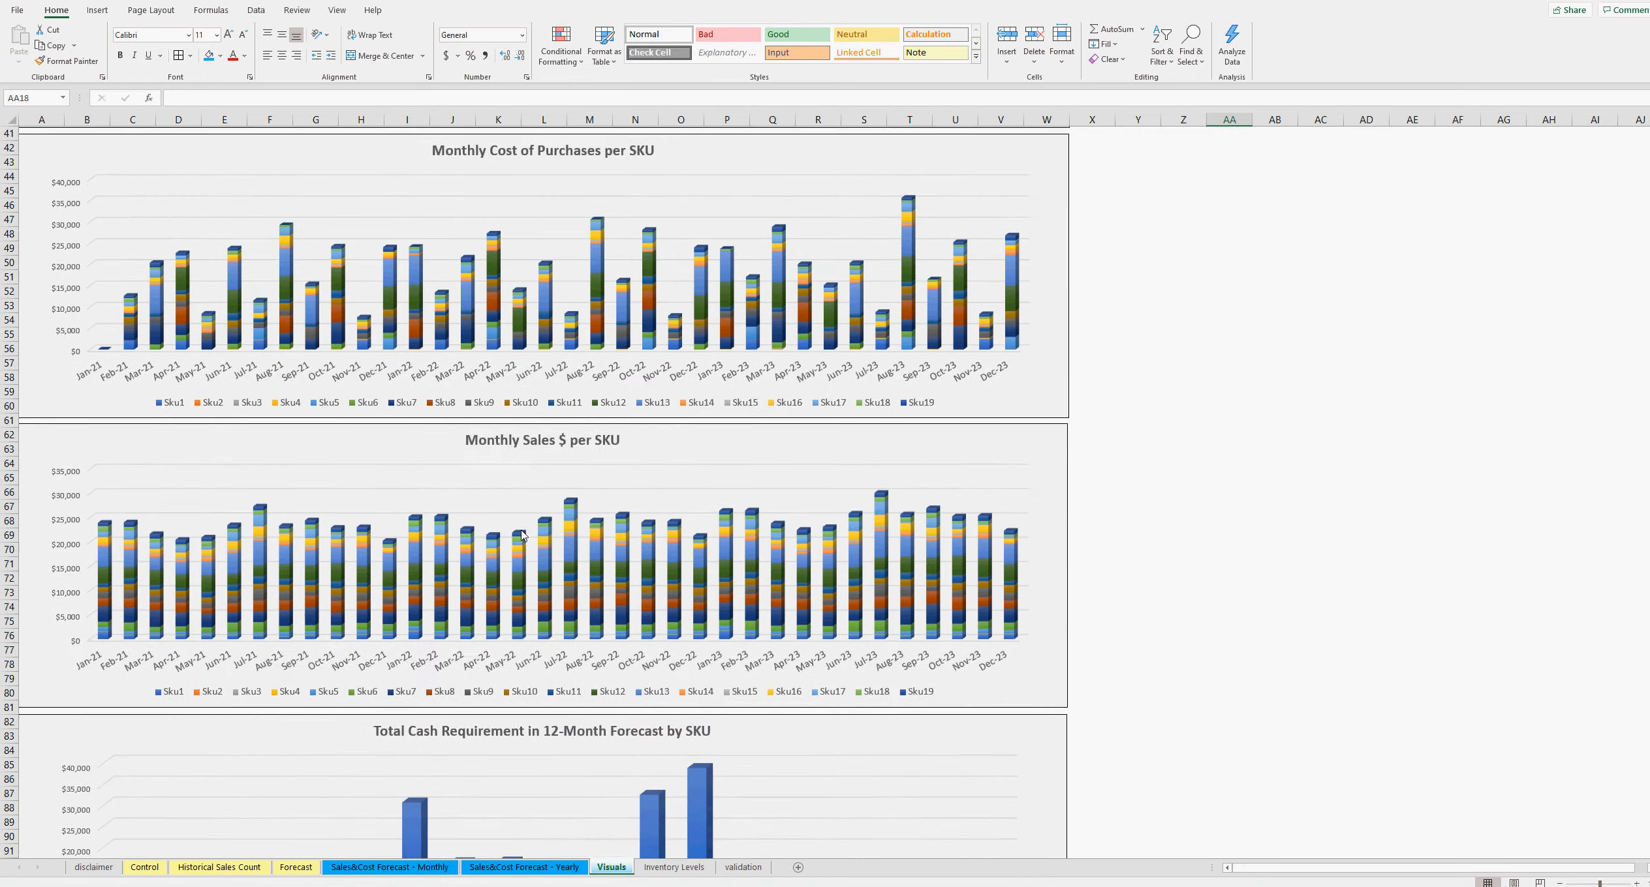
{"action": "scroll", "coordinate": [526, 533], "scroll_direction": "down", "scroll_amount": 15}
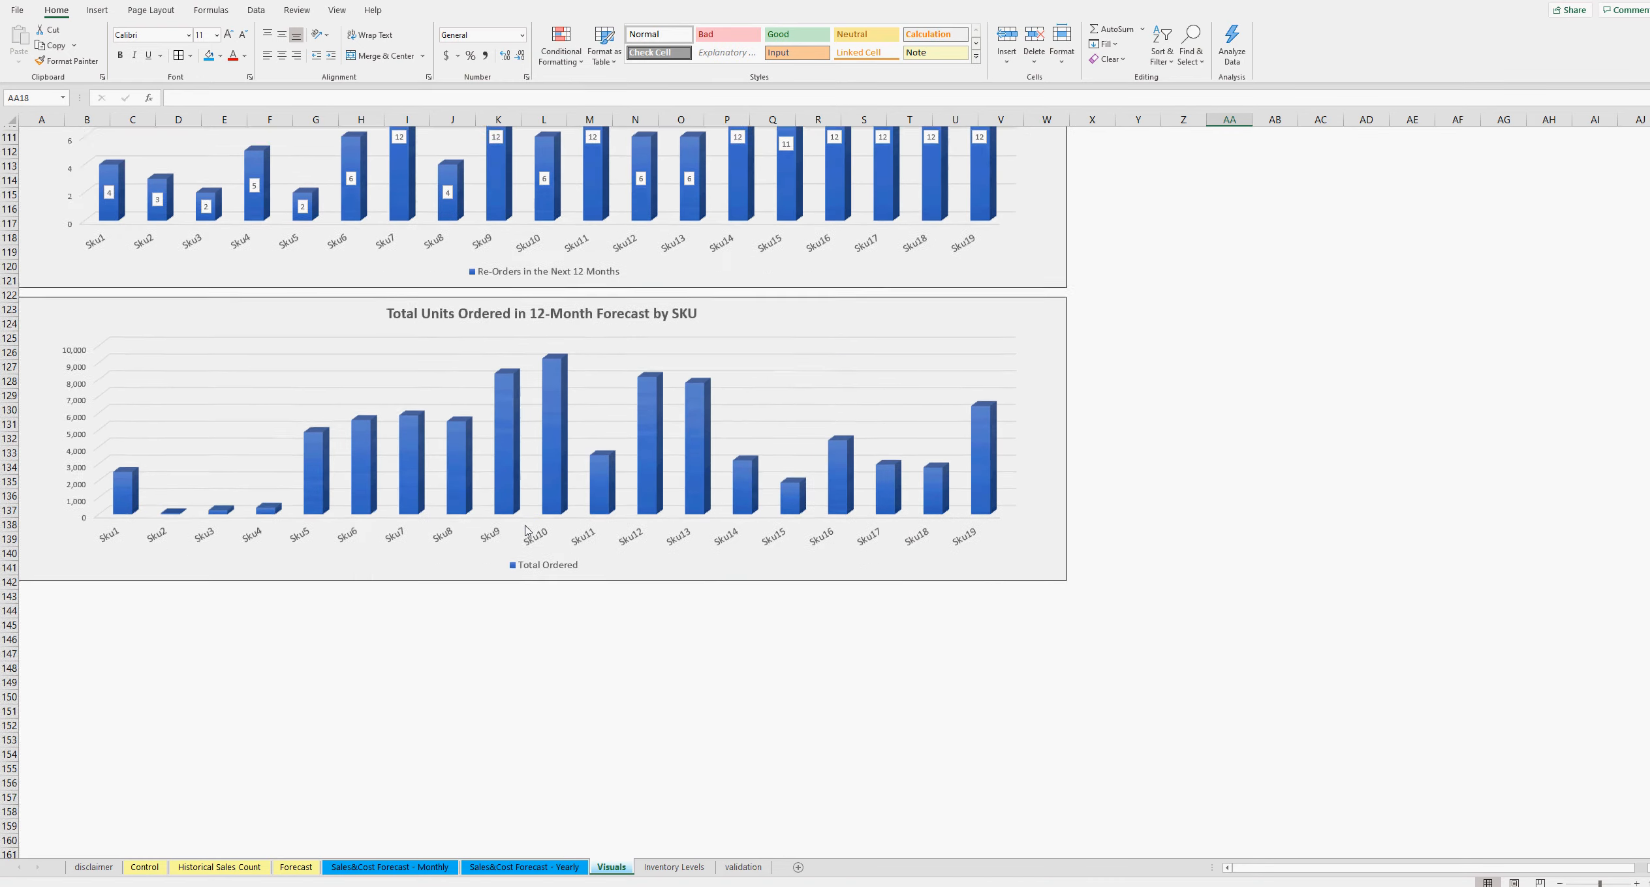
{"action": "scroll", "coordinate": [527, 531], "scroll_direction": "up", "scroll_amount": 20}
{"action": "left_click", "coordinate": [1313, 447]}
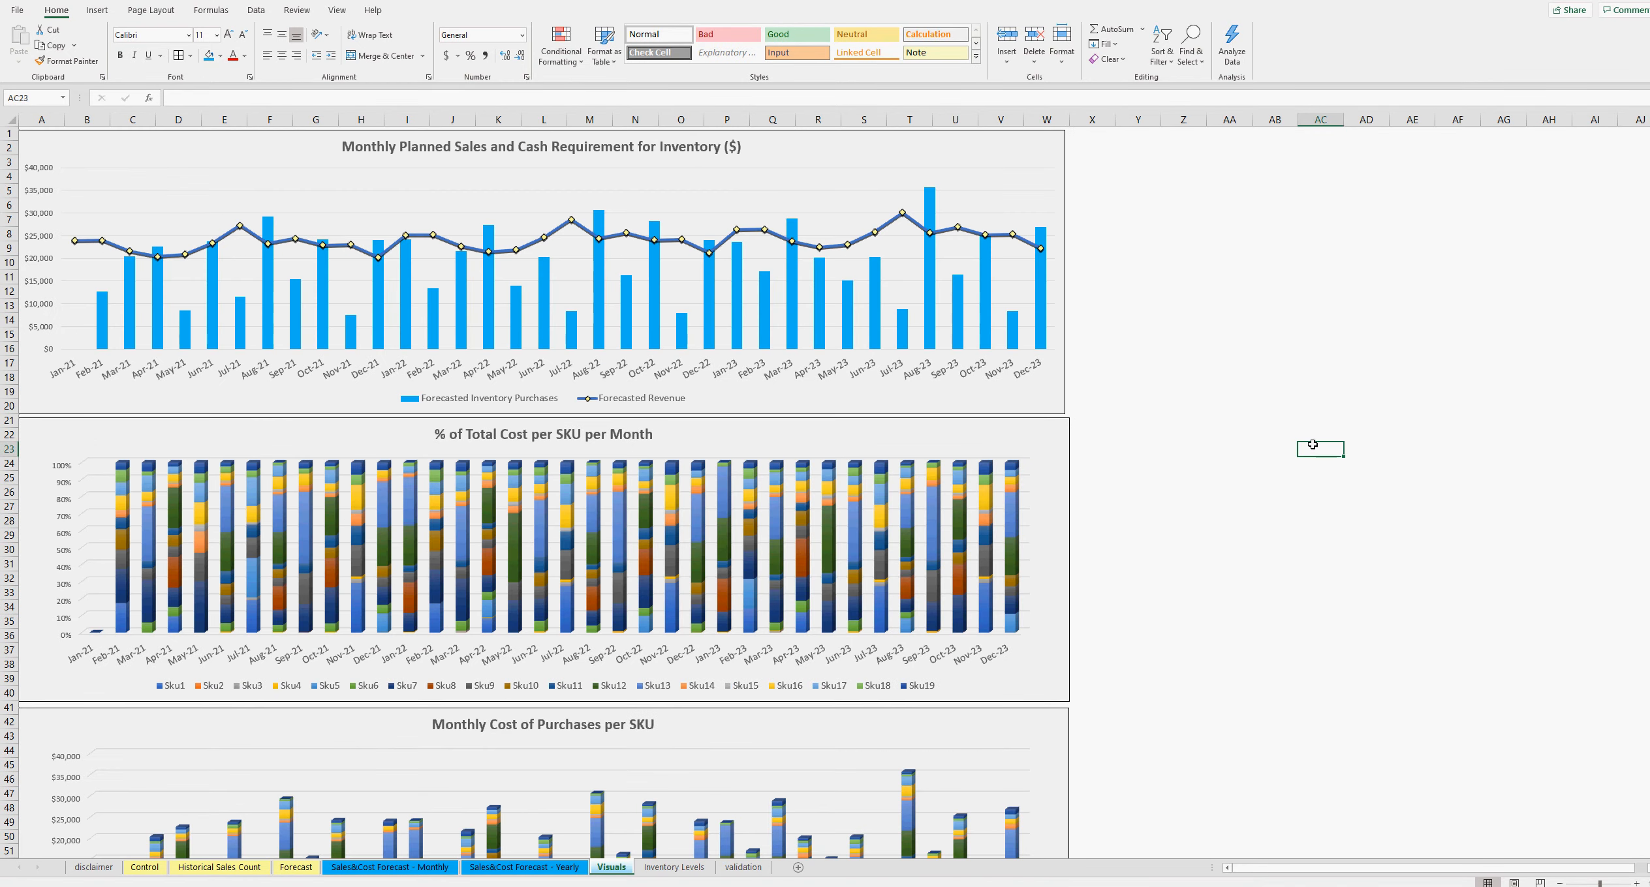
- Return to the Control sheet to view the SKU assumptions and re-order totals
{"action": "left_click", "coordinate": [145, 867]}
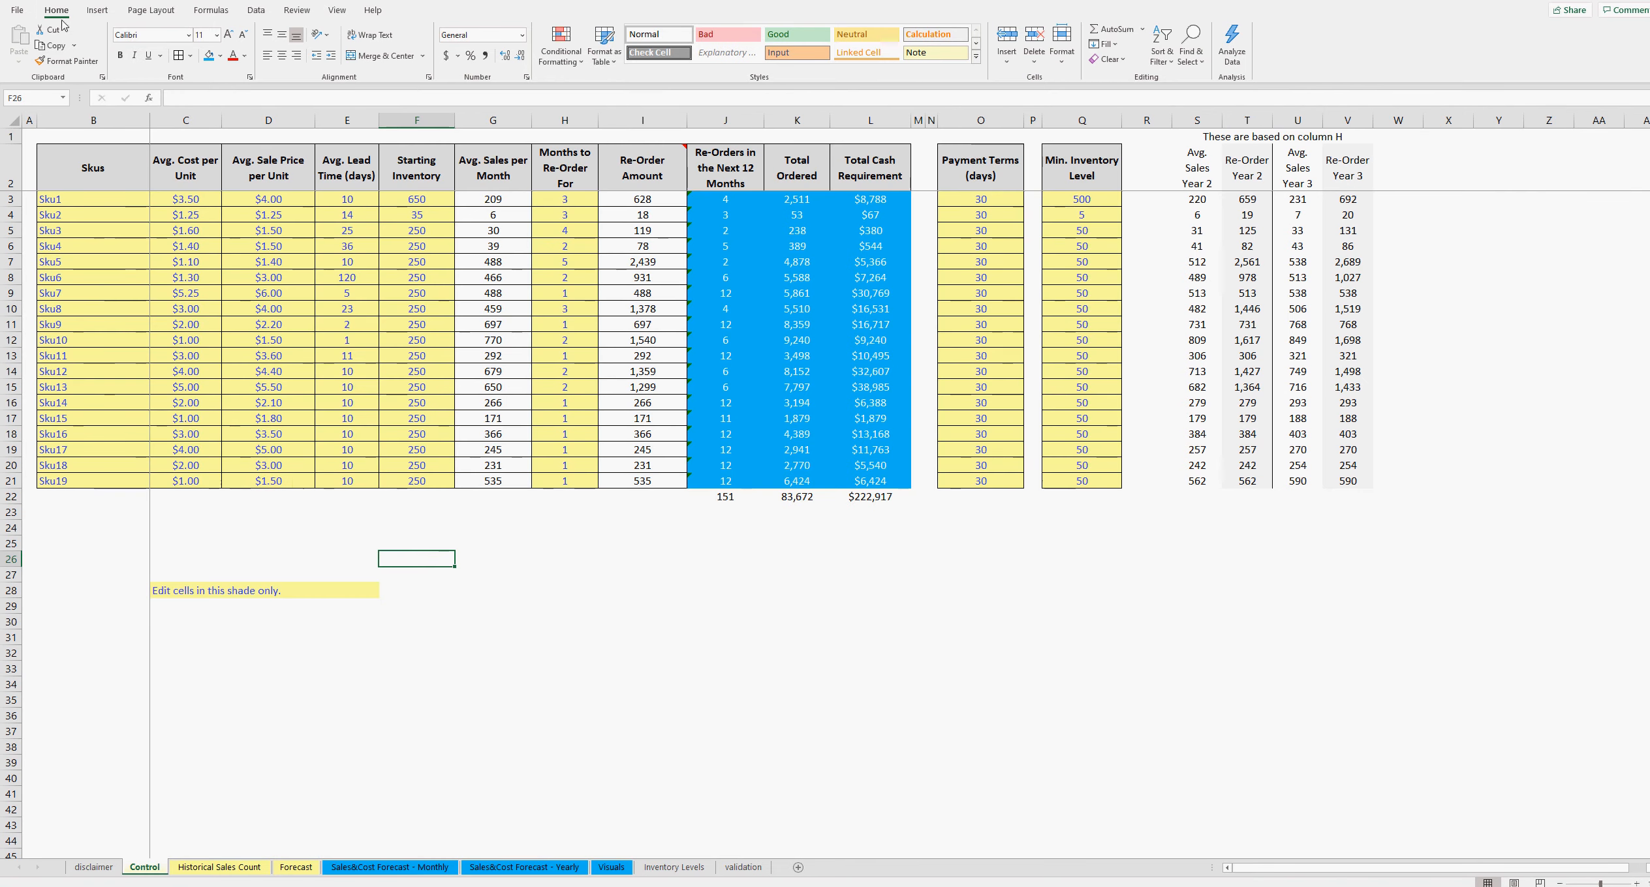
{"action": "left_click", "coordinate": [647, 641]}
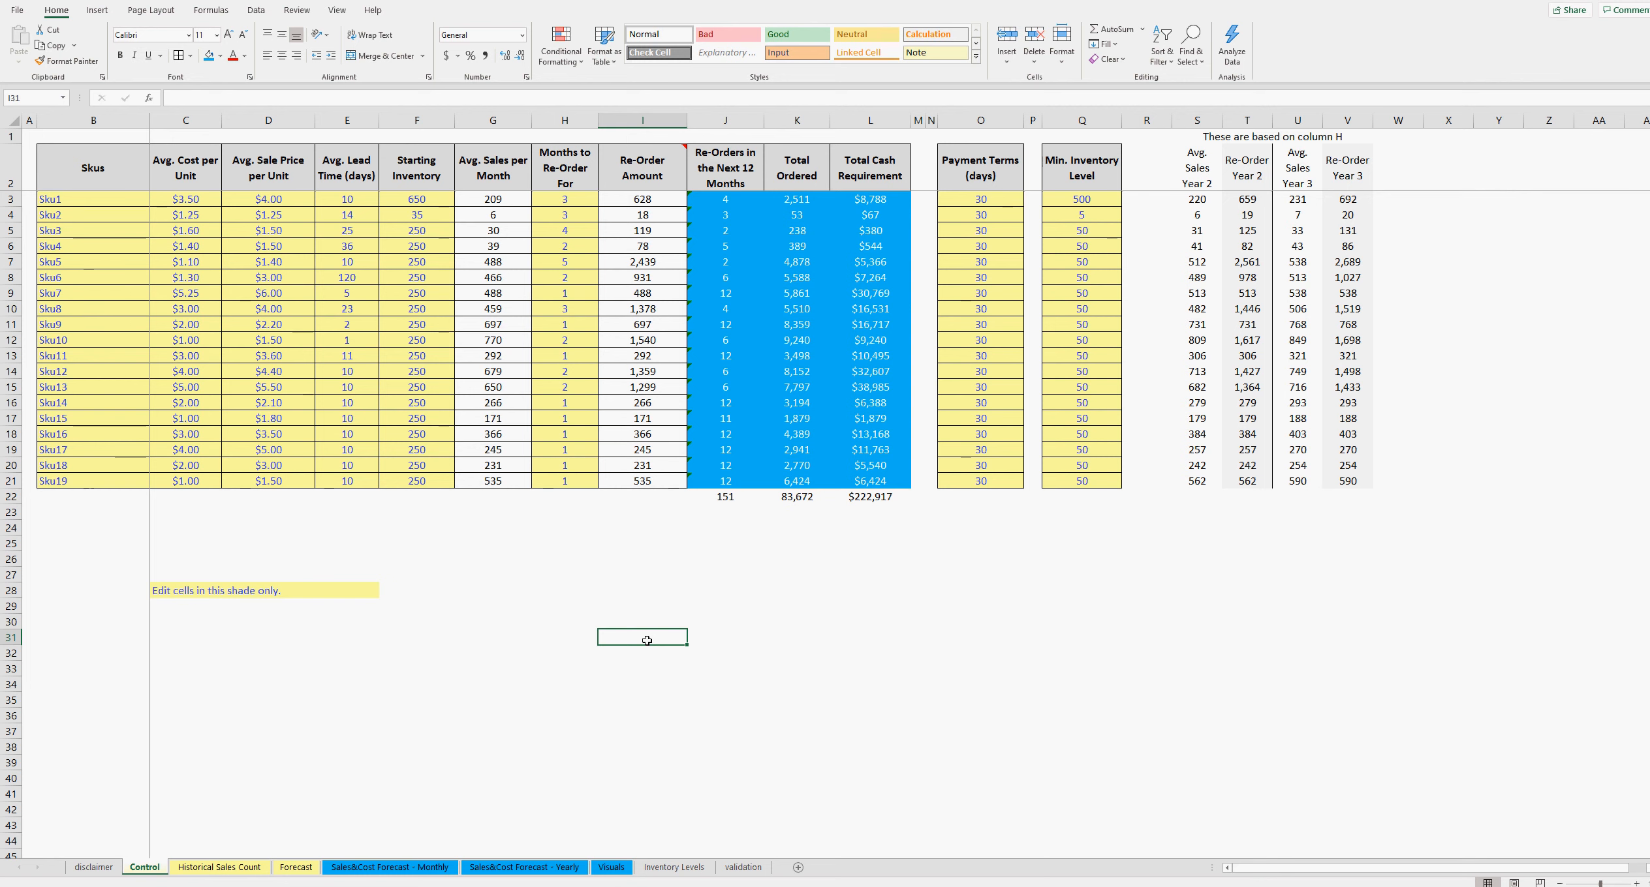
{"action": "left_click_drag", "start_coordinate": [638, 639], "coordinate": [174, 625]}
{"action": "left_click", "coordinate": [173, 621]}
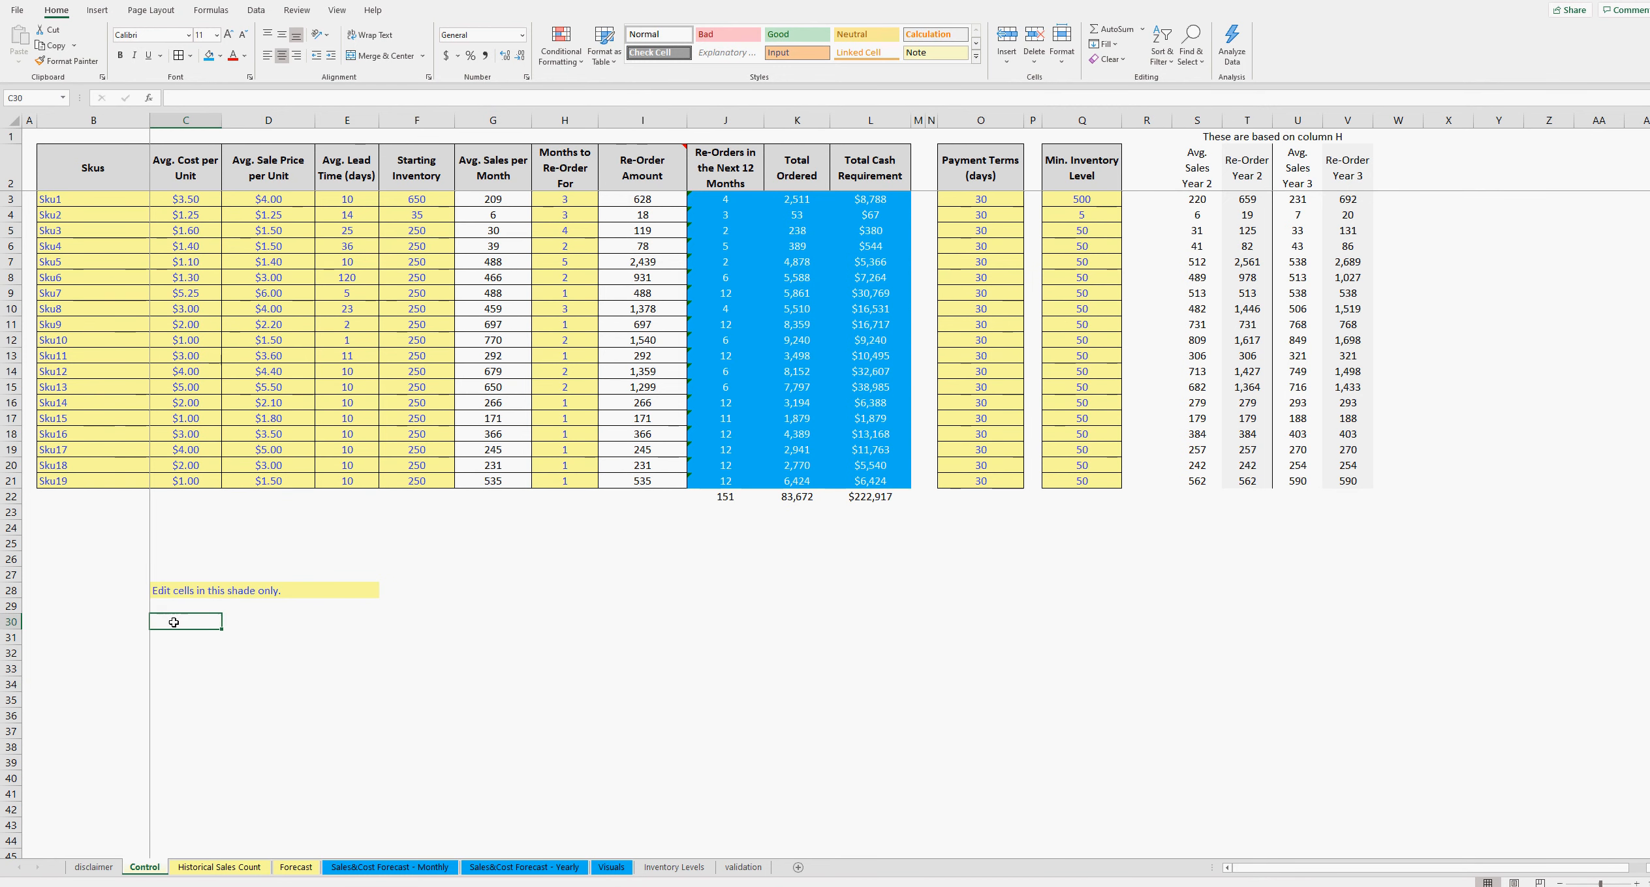